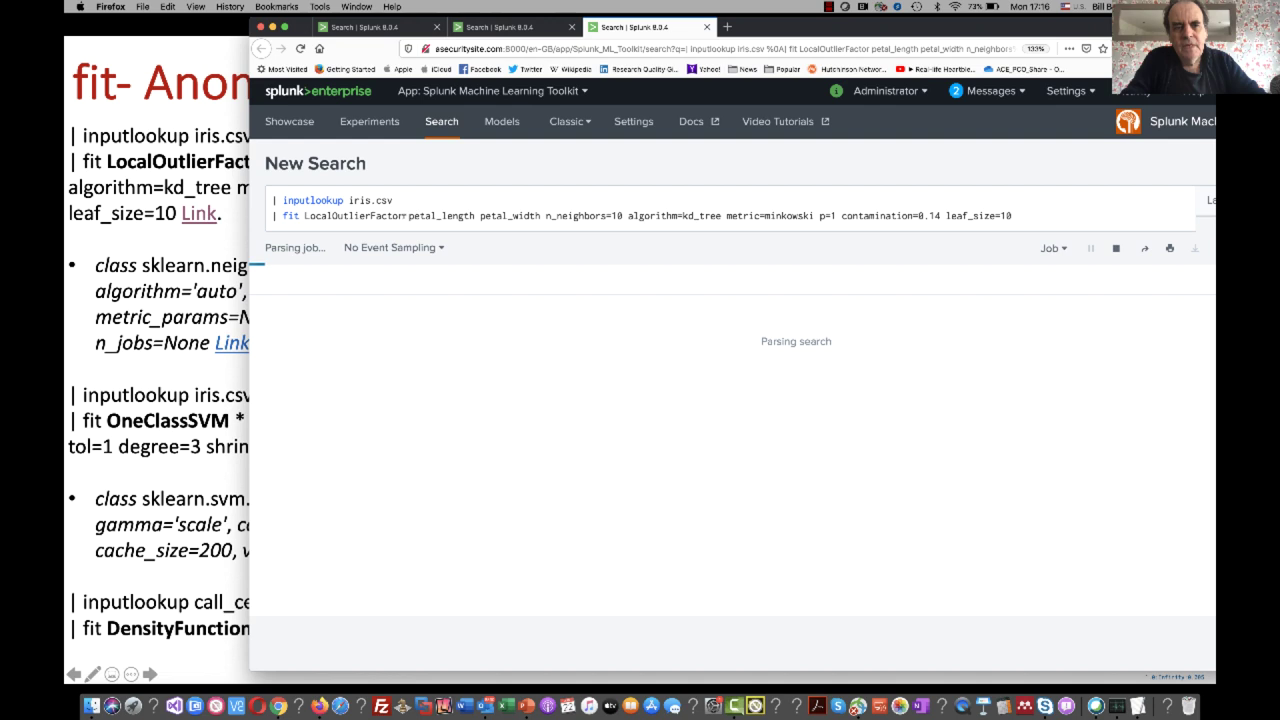
# Step: Compare the LocalOutlierFactor results by sorting isOutlier in descending and ascending order, and highlight petal_length and petal_width in the query
pyautogui.moveTo(409, 215); pyautogui.dragTo(546, 215)
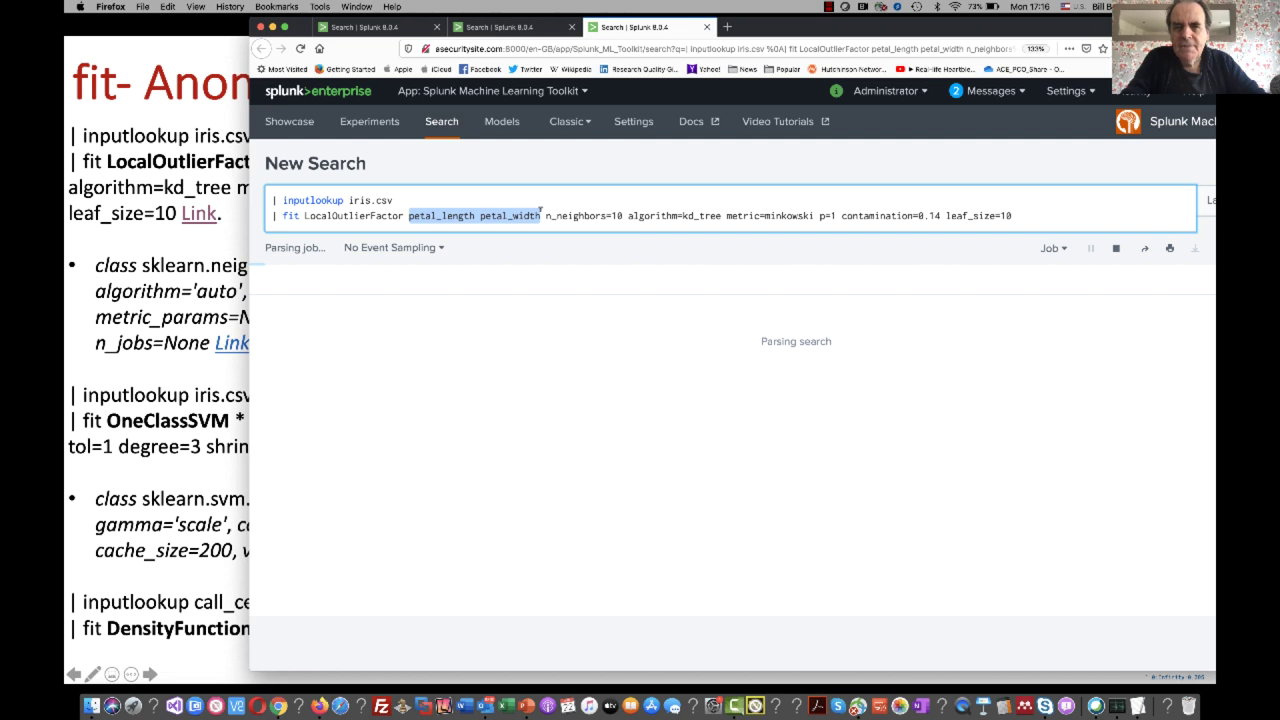
pyautogui.click(558, 206)
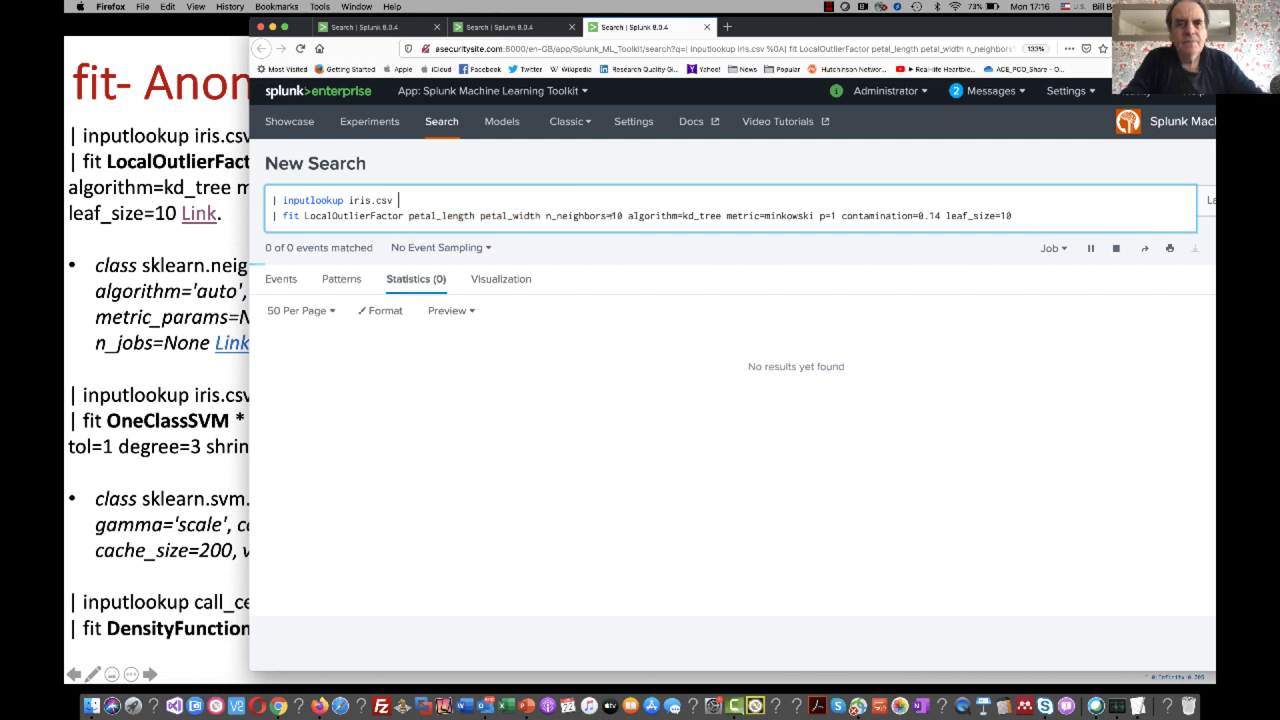
pyautogui.moveTo(767, 36); pyautogui.dragTo(607, 30)
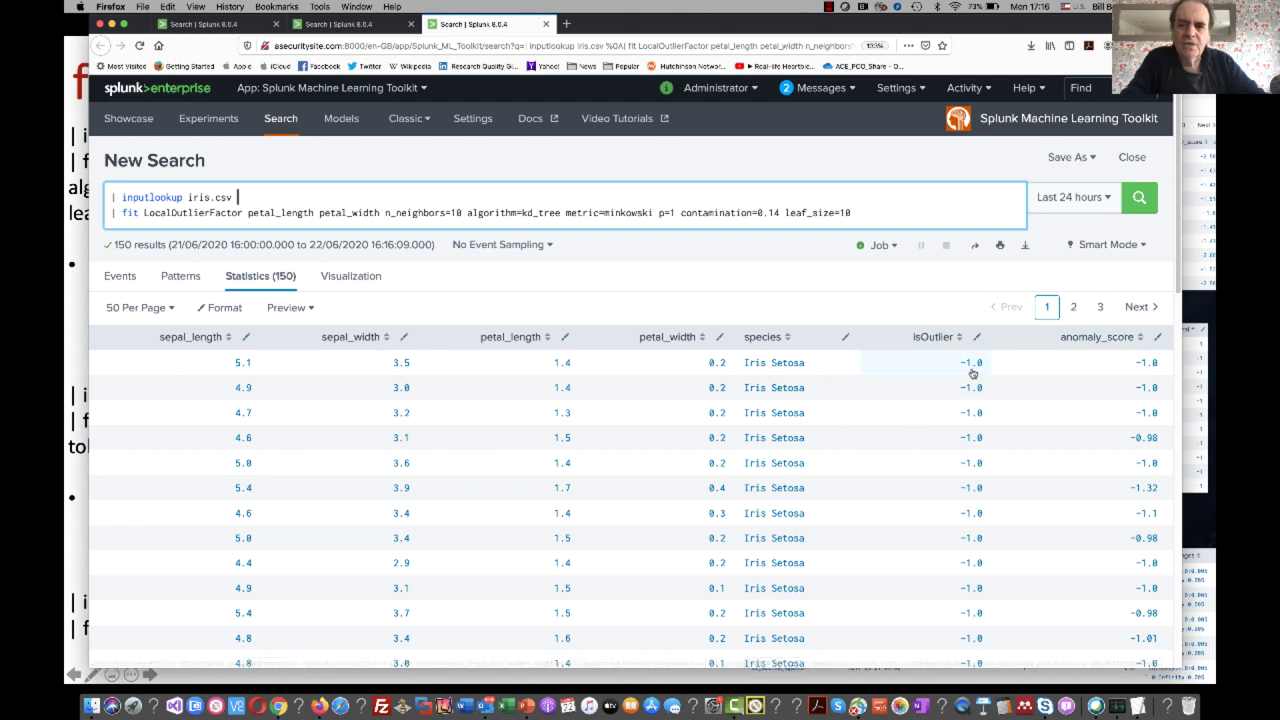
pyautogui.click(937, 337)
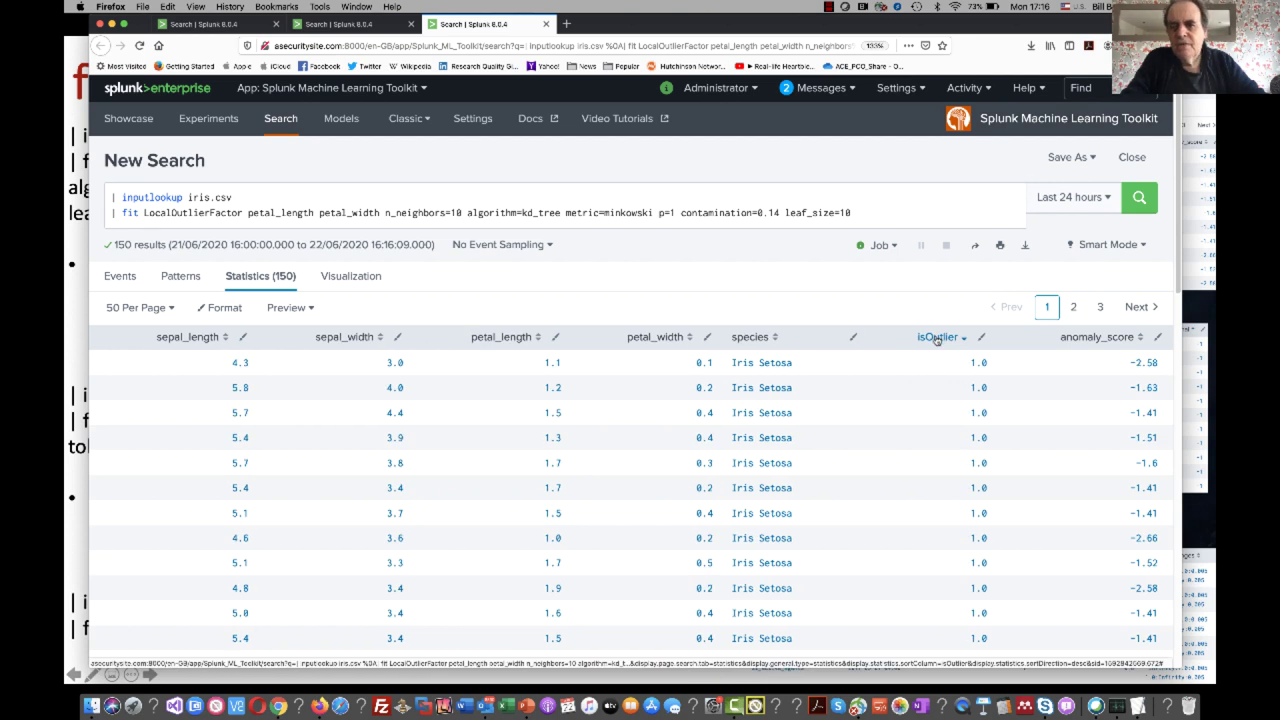
pyautogui.click(937, 337)
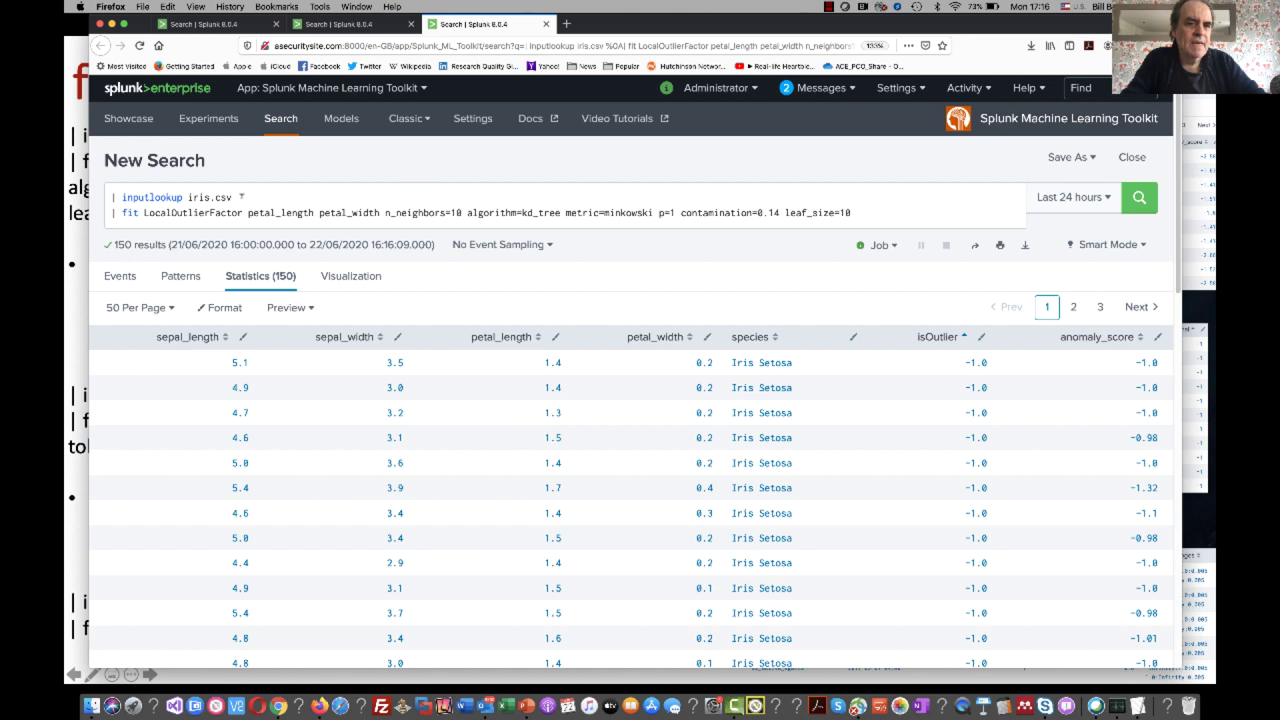
pyautogui.click(220, 212)
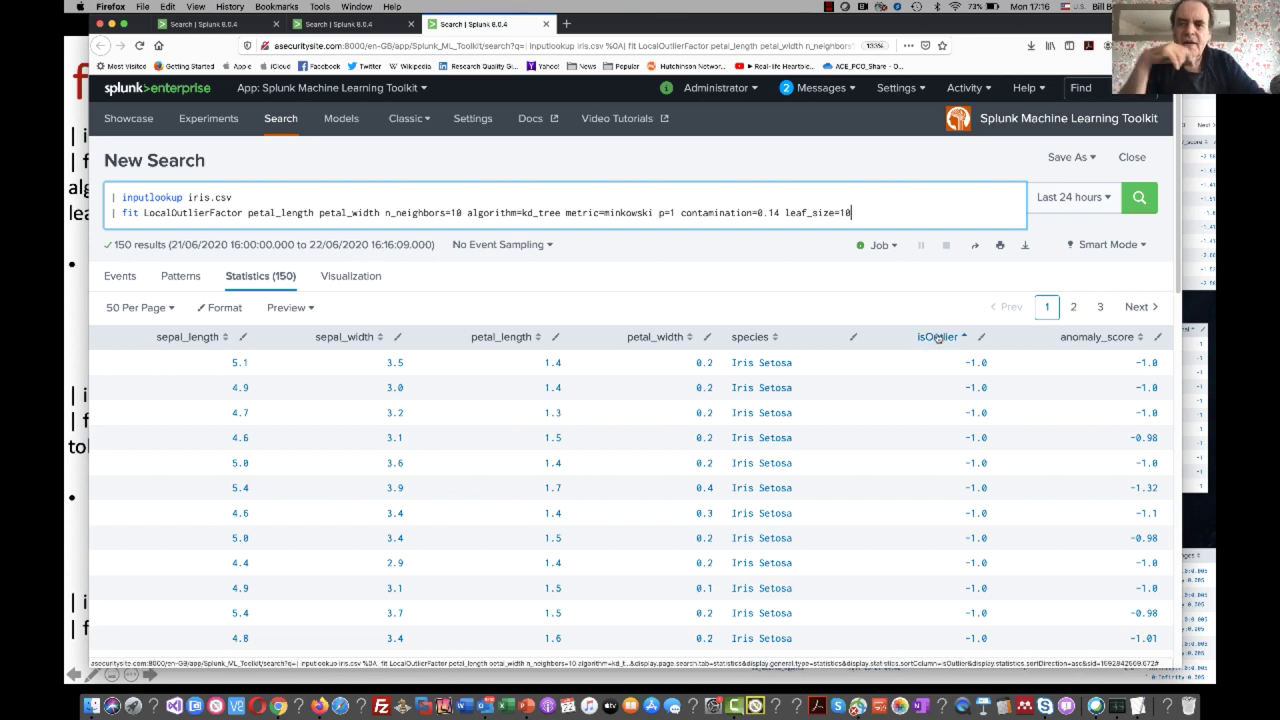
pyautogui.moveTo(383, 212); pyautogui.dragTo(247, 212)
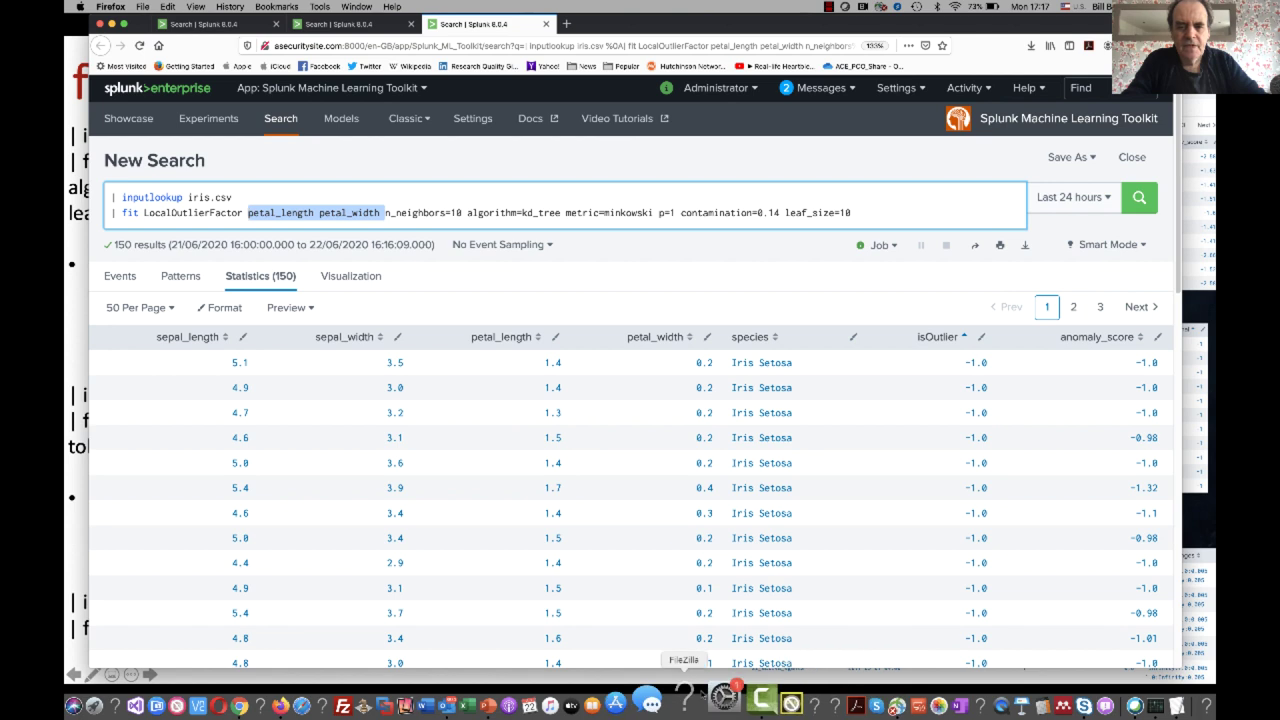
# Step: Switch to the PowerPoint slides, open the OneClassSVM search linked on the anomaly detection slide, and allow its fit command to run
pyautogui.click(528, 702)
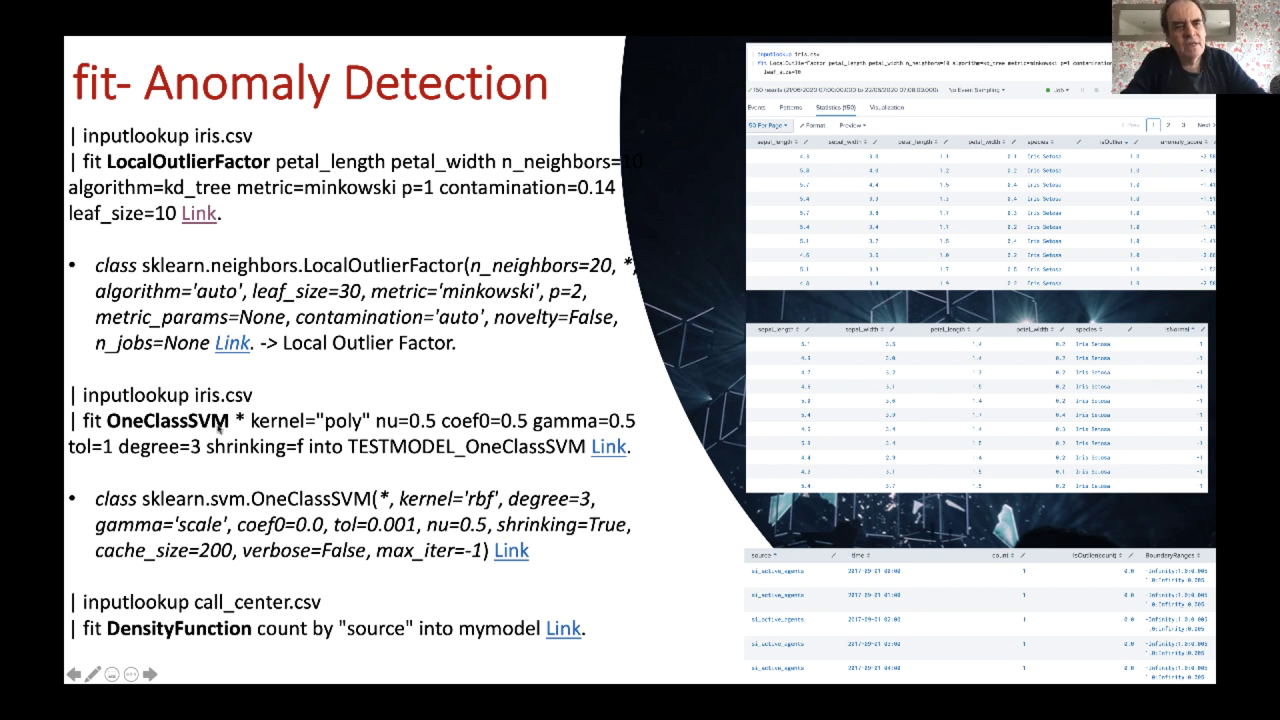
pyautogui.press('Right')
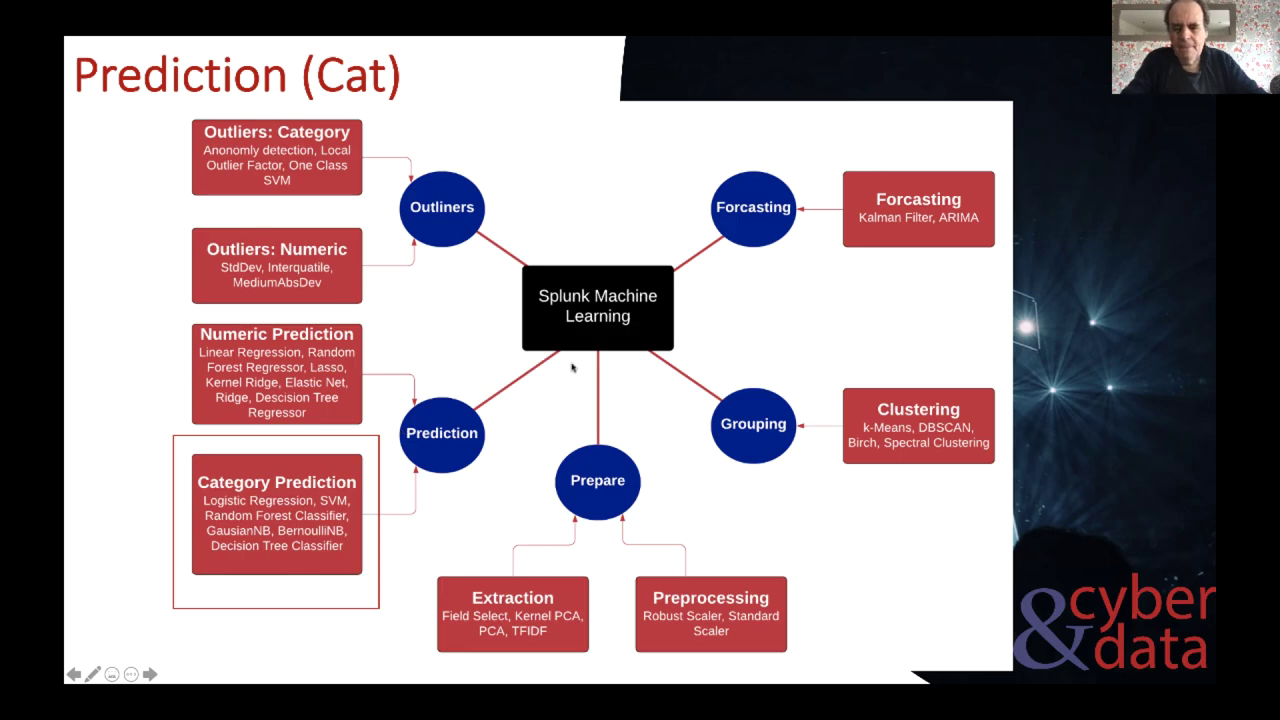
pyautogui.press('Left')
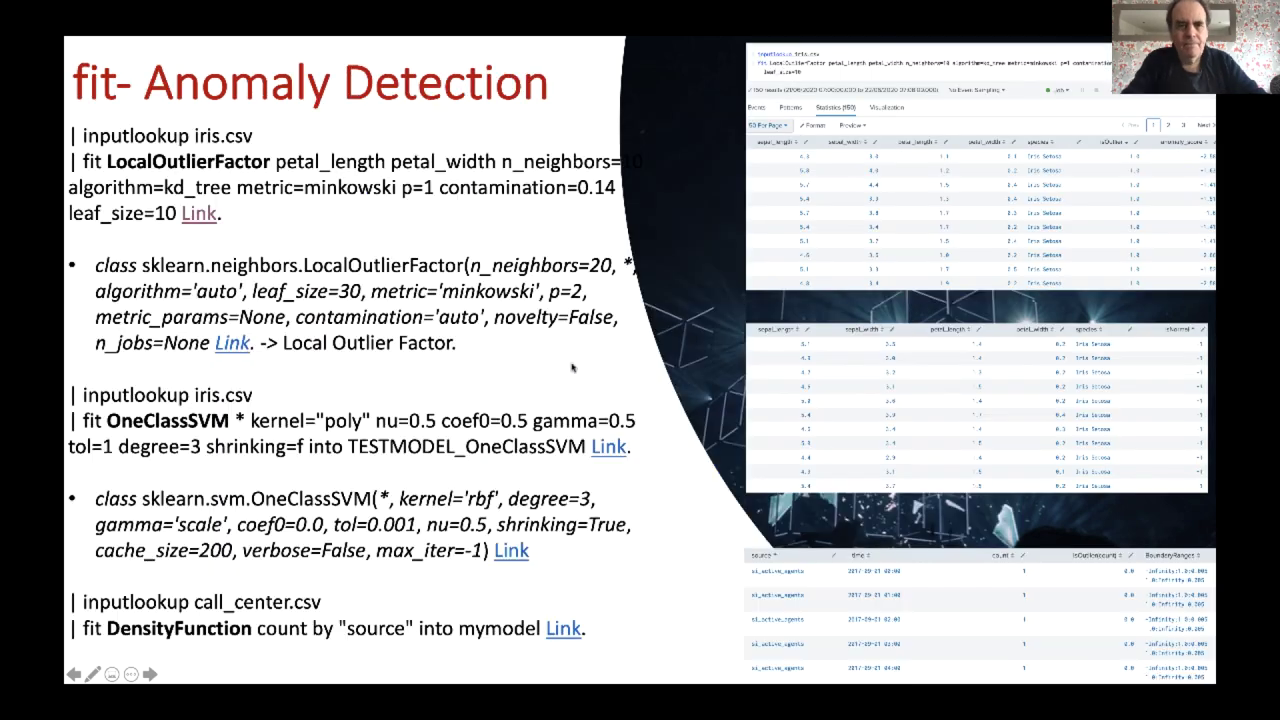
pyautogui.click(609, 449)
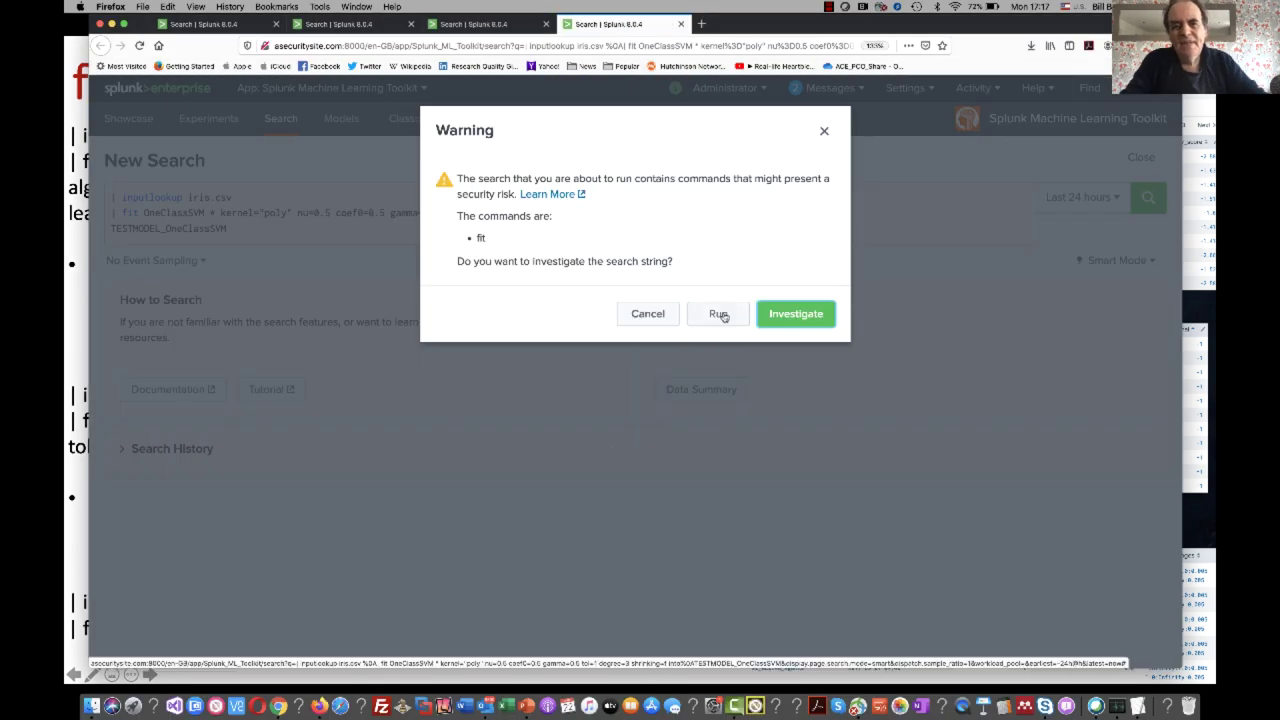
pyautogui.click(720, 314)
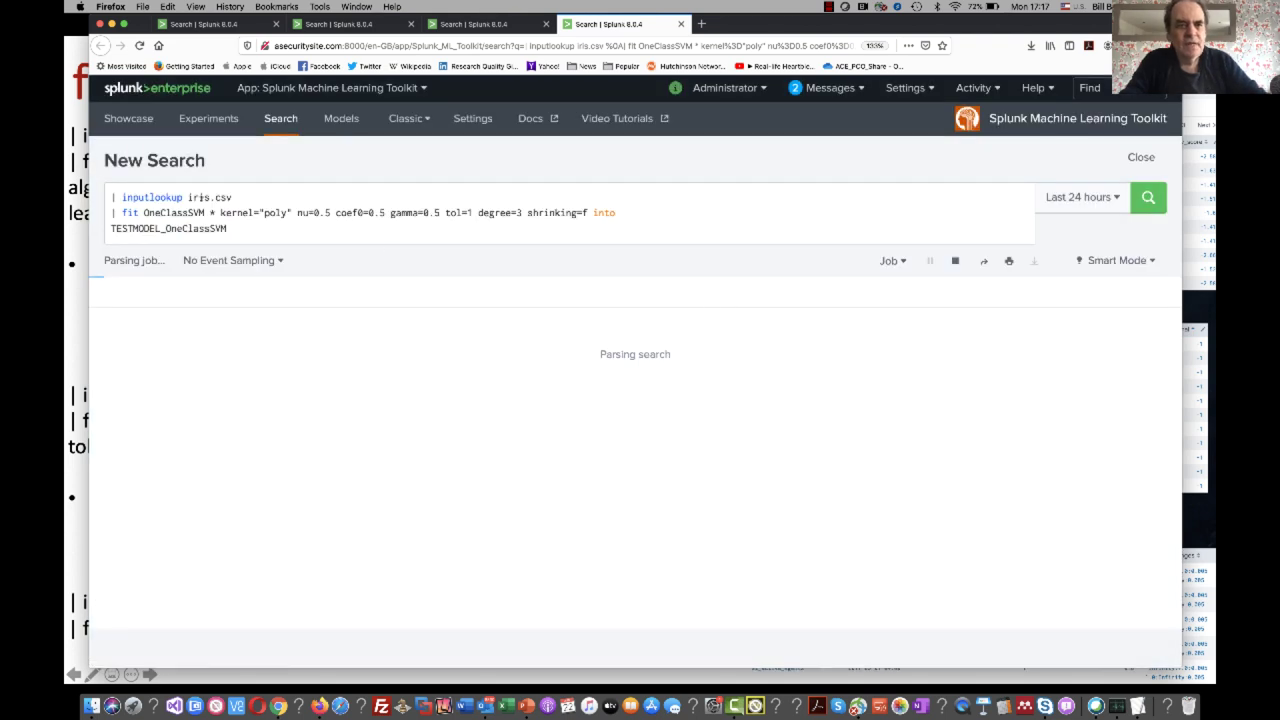
# Step: Highlight OneClassSVM and its wildcard field argument in the query, and rerun the search on iris.csv
pyautogui.click(205, 212)
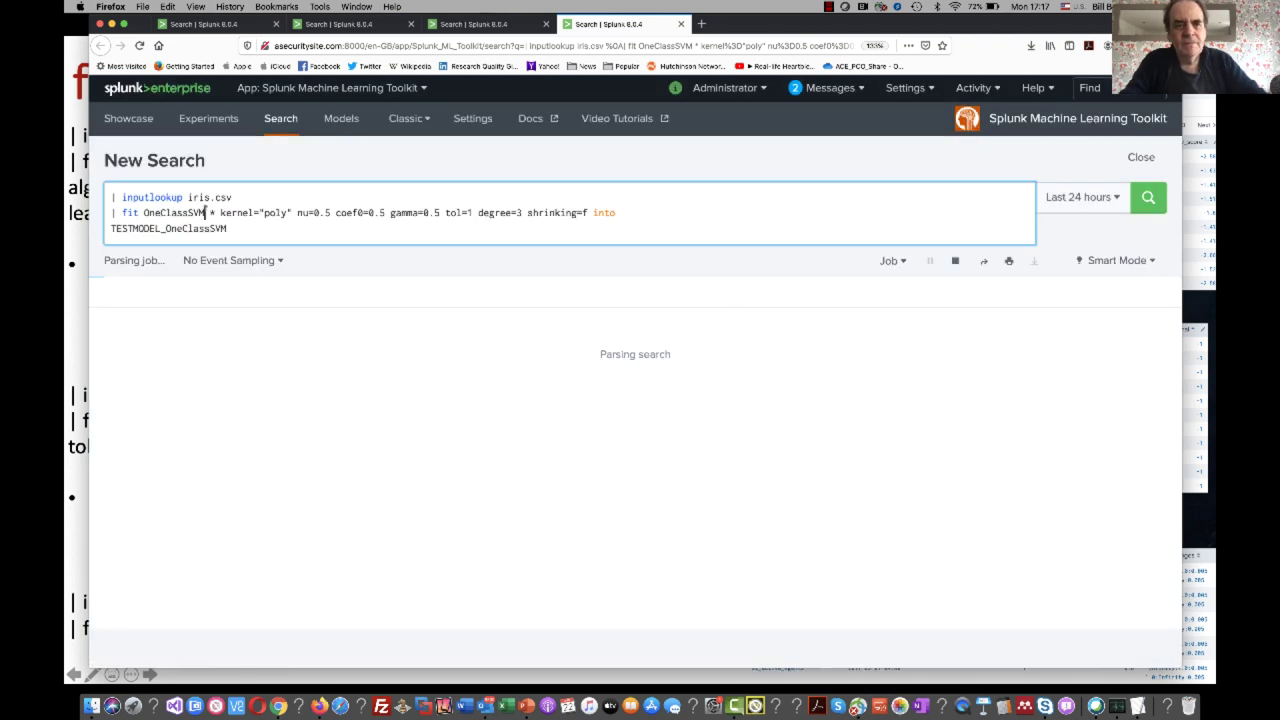
pyautogui.moveTo(205, 212); pyautogui.dragTo(144, 211)
pyautogui.click(160, 212)
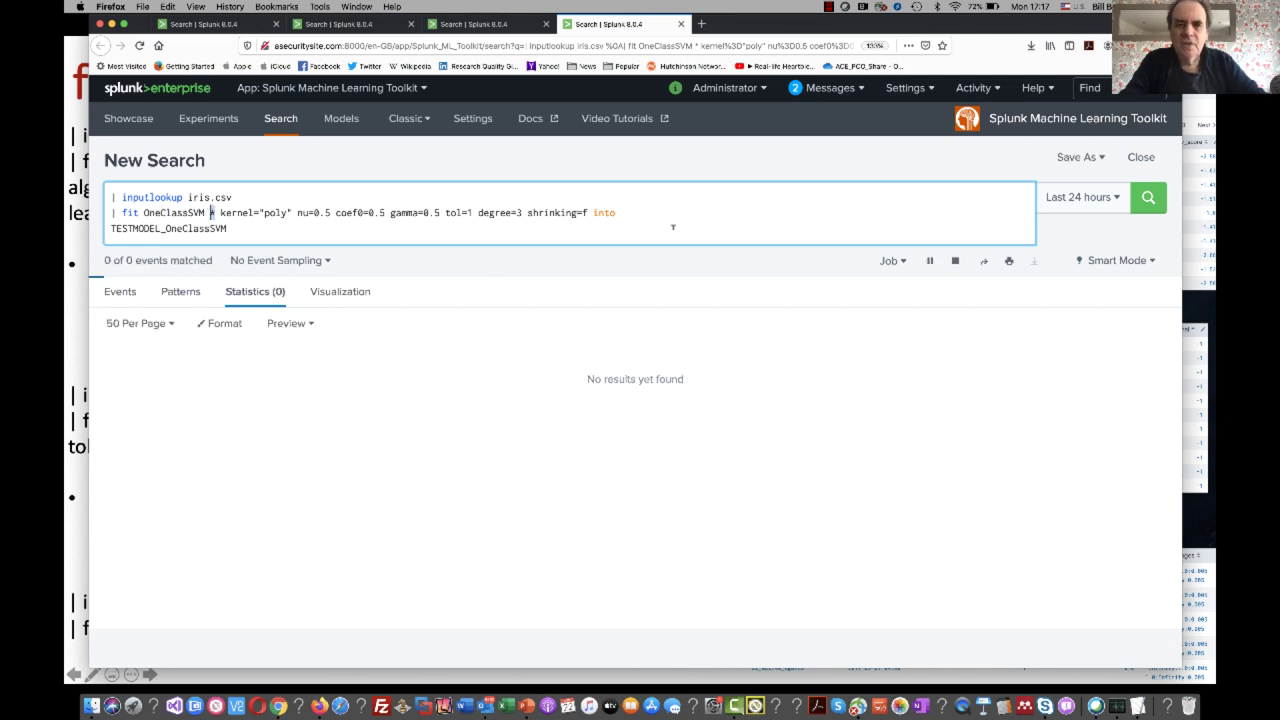
pyautogui.click(1152, 196)
pyautogui.click(1150, 197)
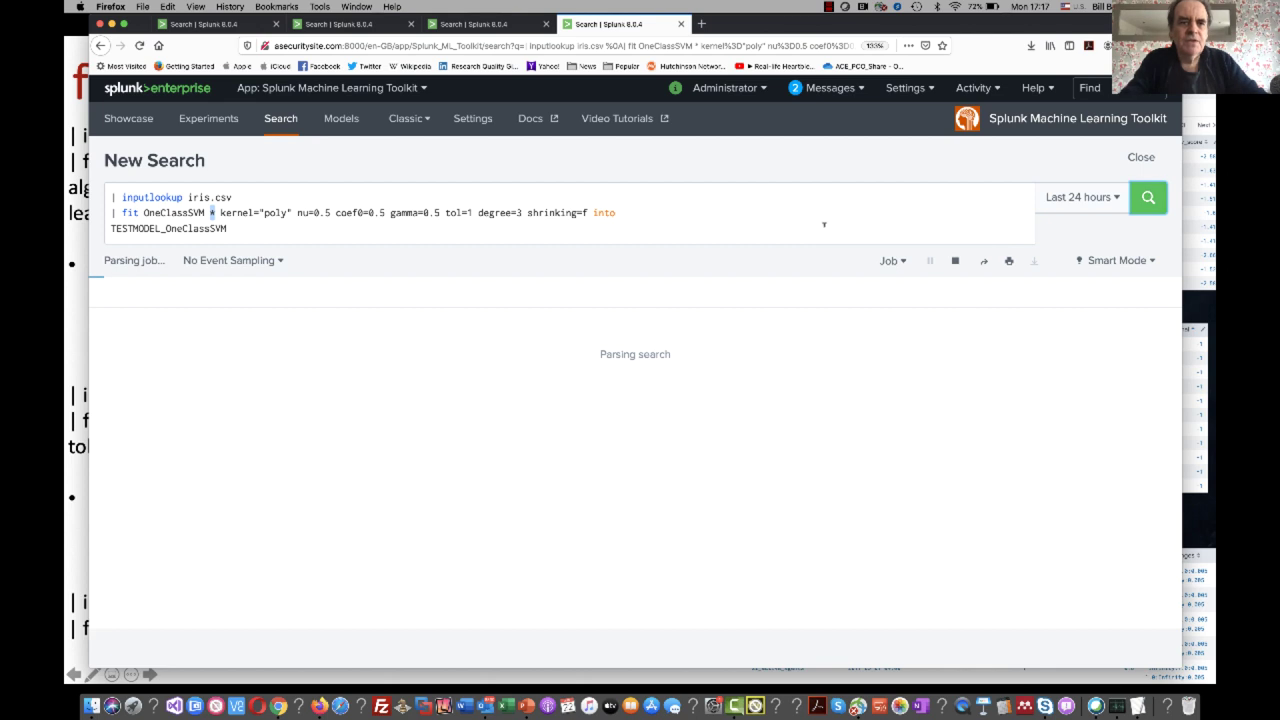
pyautogui.click(114, 228)
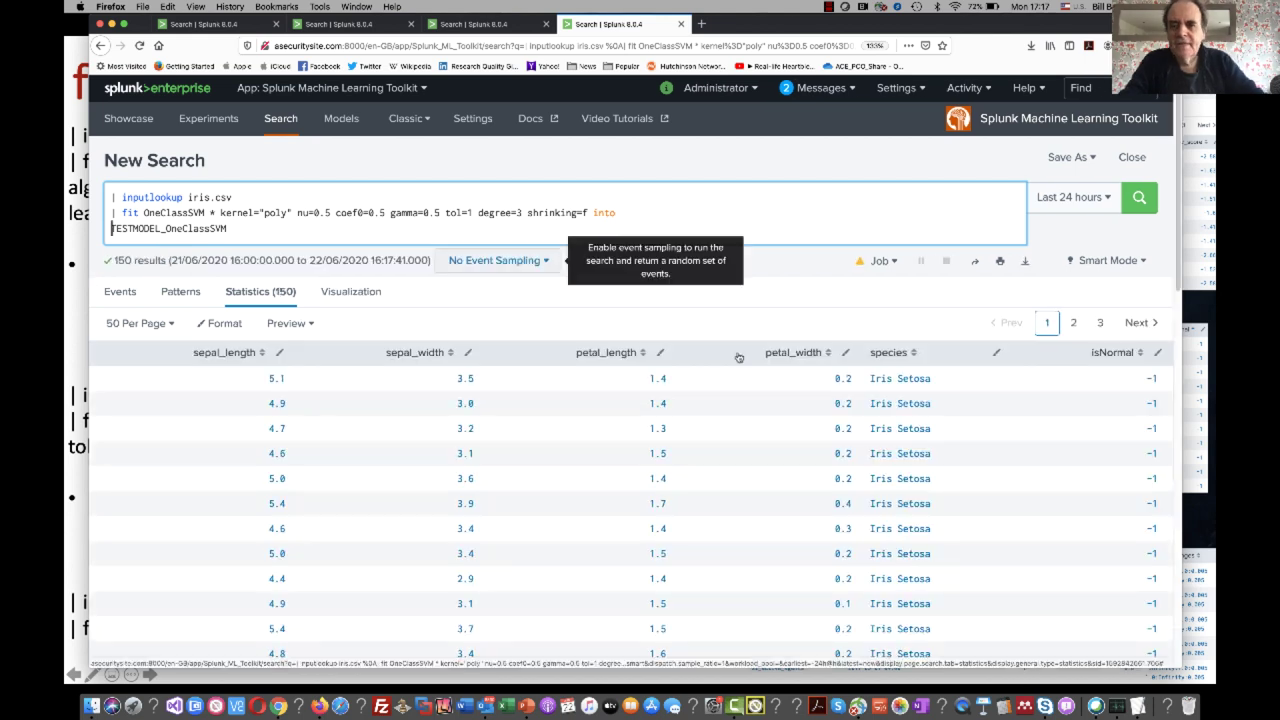
# Step: Compare the iris species and petal sizes of normal and abnormal rows by sorting isNormal in both directions, ending in descending order
pyautogui.click(1112, 352)
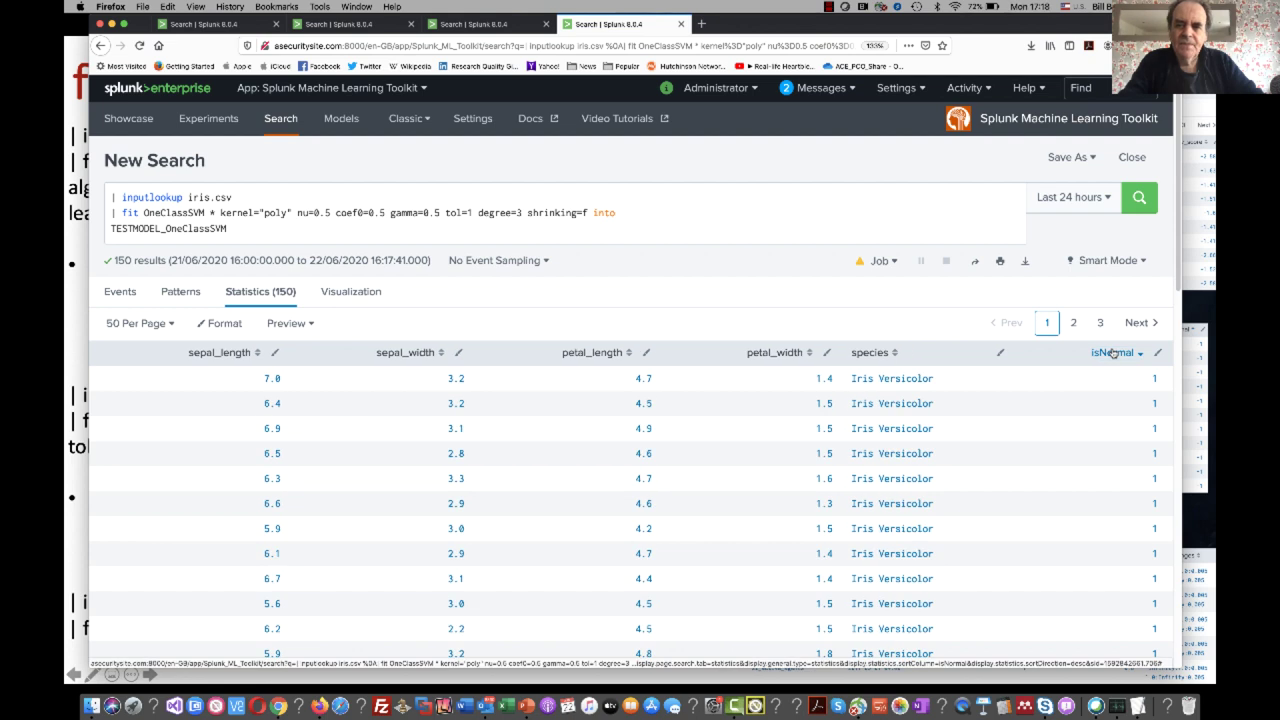
pyautogui.click(1112, 352)
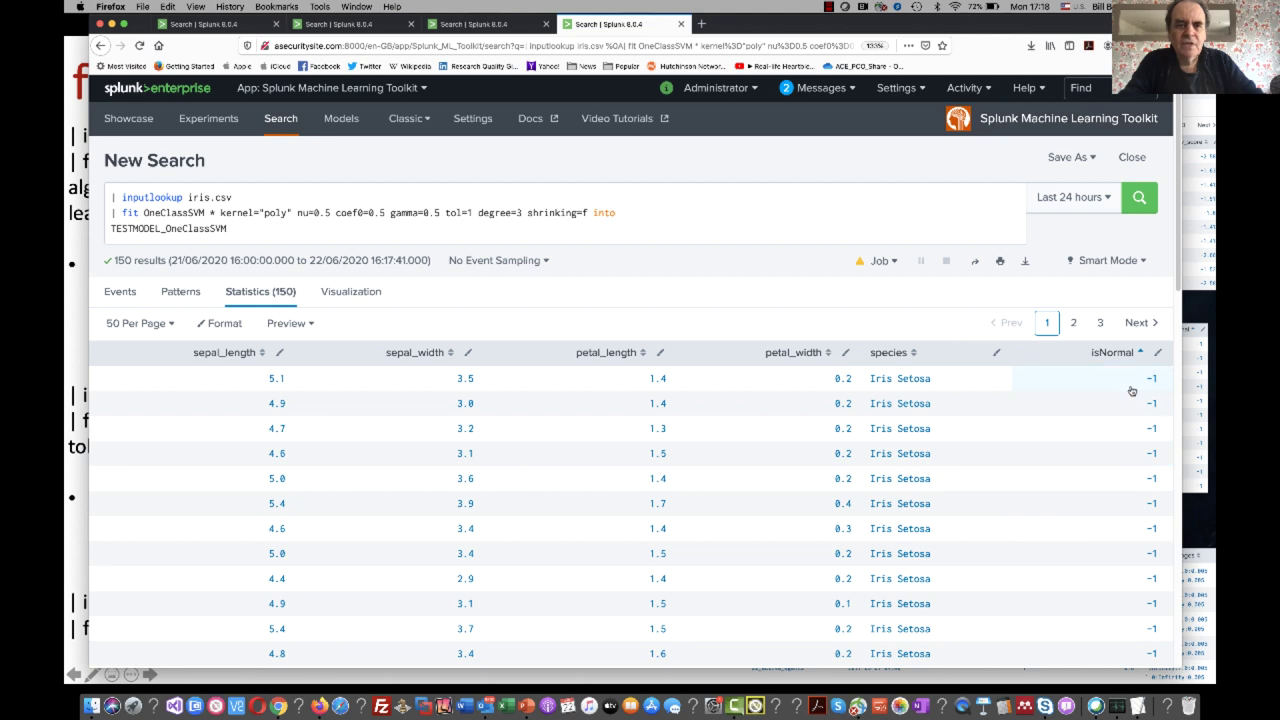
pyautogui.click(1115, 352)
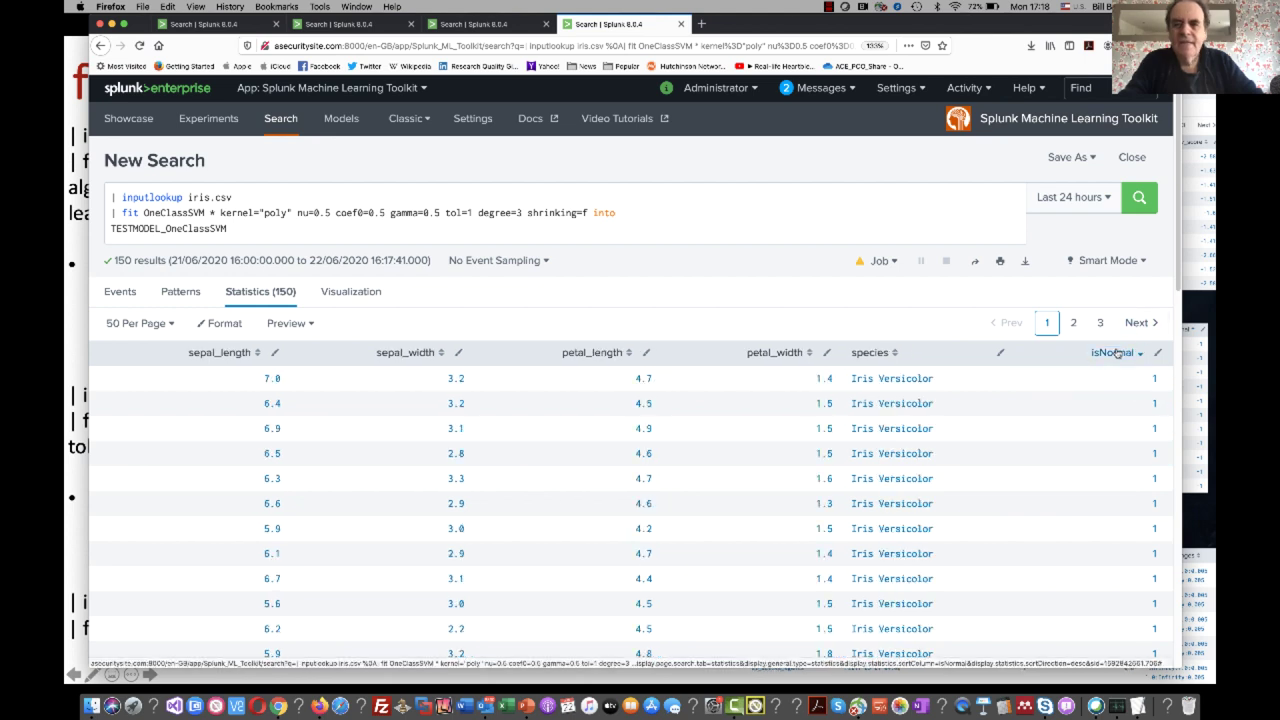
pyautogui.click(1115, 352)
pyautogui.click(1112, 352)
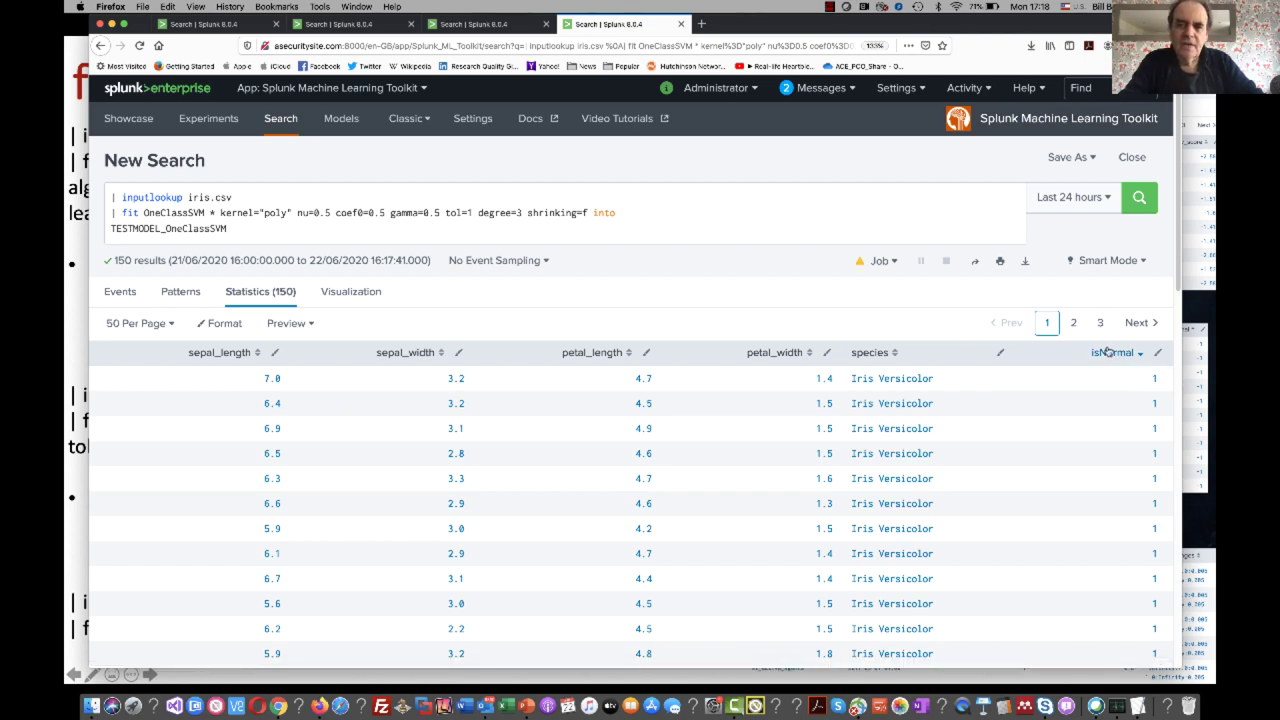
pyautogui.click(1112, 352)
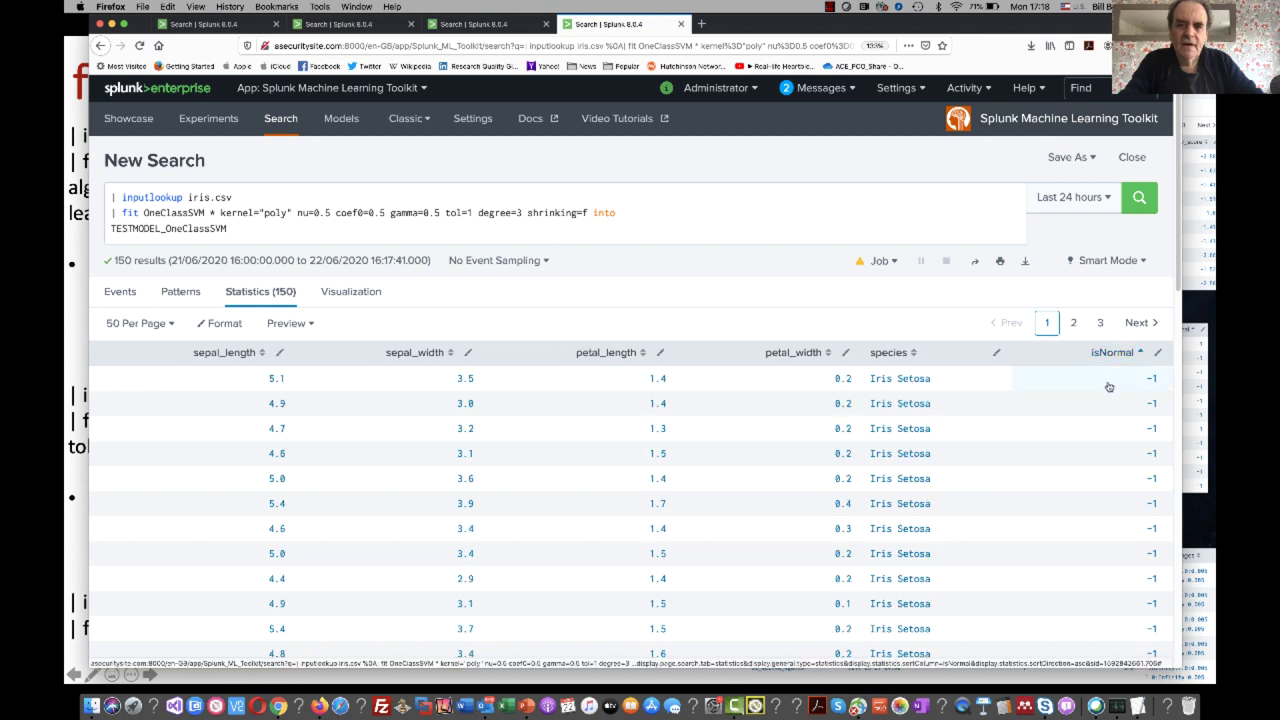
pyautogui.click(1113, 354)
pyautogui.click(1114, 353)
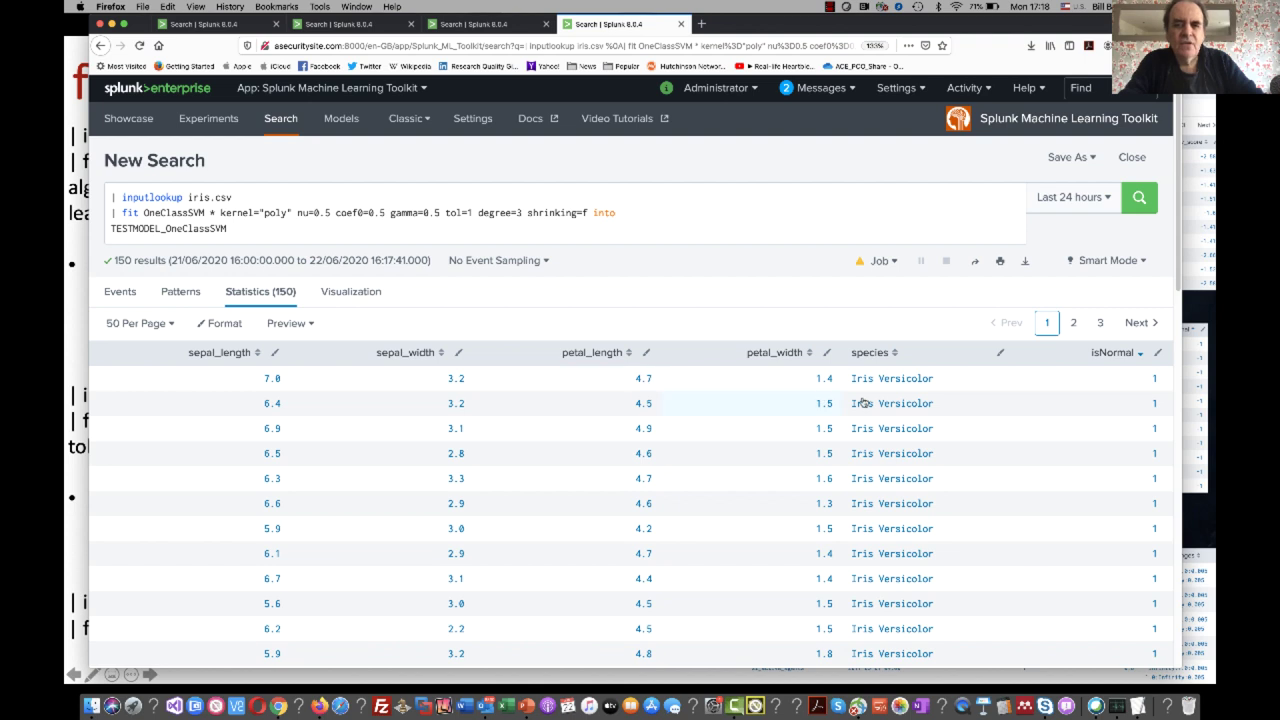
pyautogui.click(1106, 352)
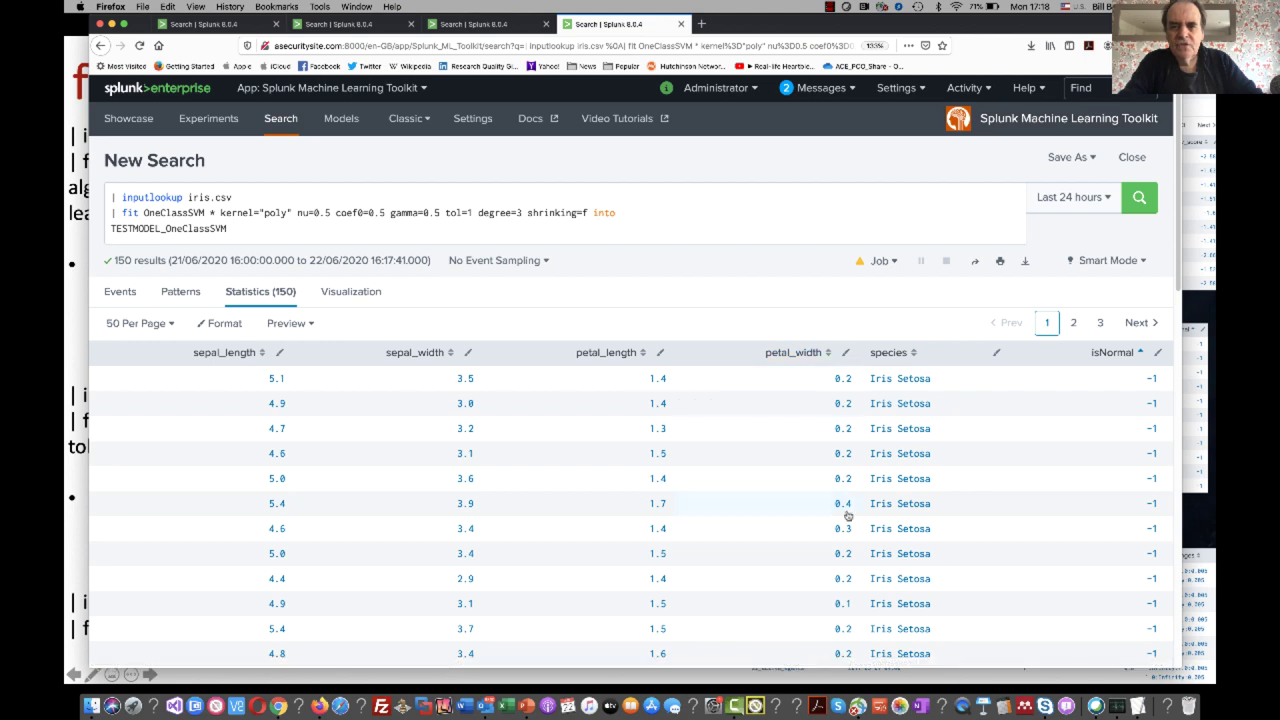
pyautogui.click(1112, 353)
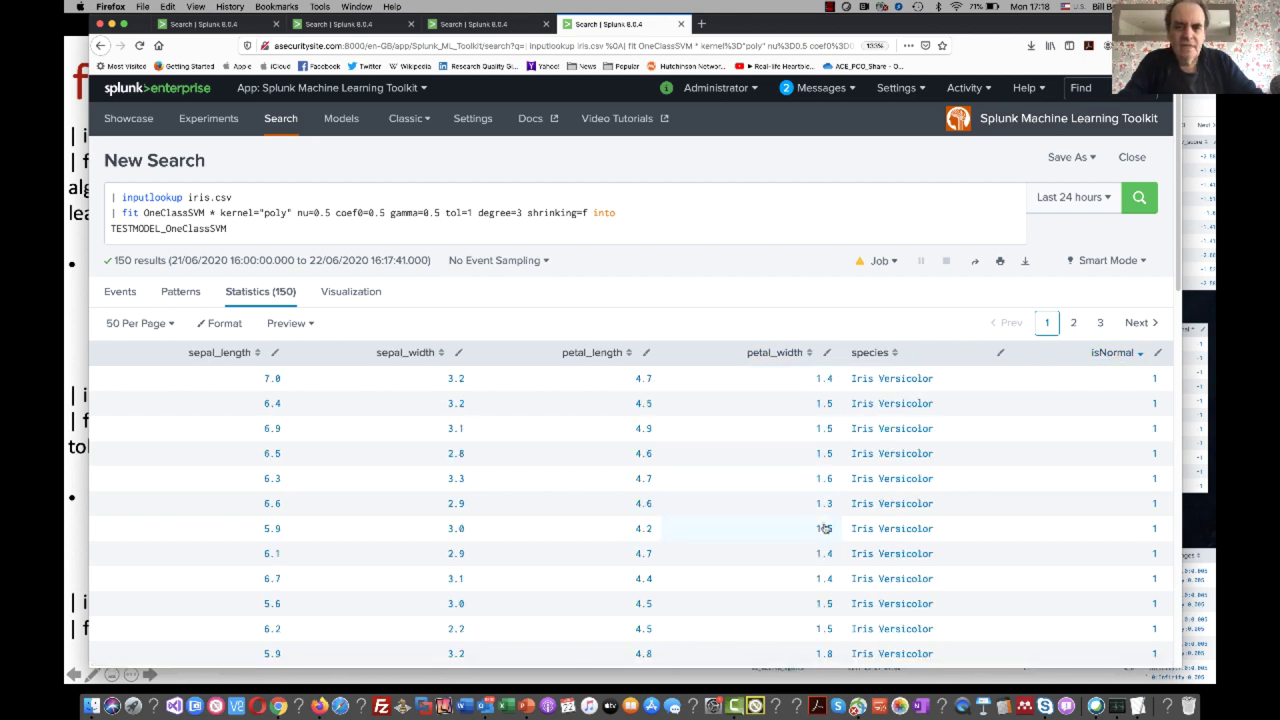
pyautogui.scroll(-10, 825, 528)
pyautogui.scroll(10, 825, 528)
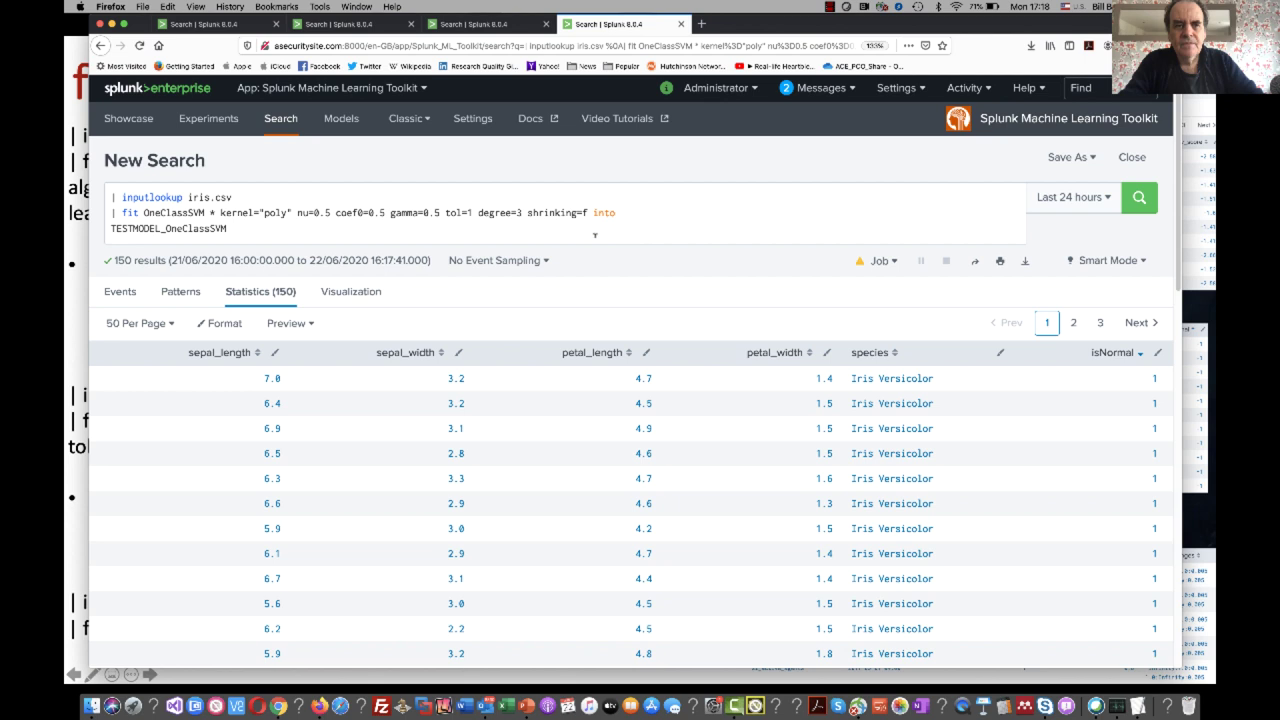
pyautogui.moveTo(166, 260); pyautogui.dragTo(108, 261)
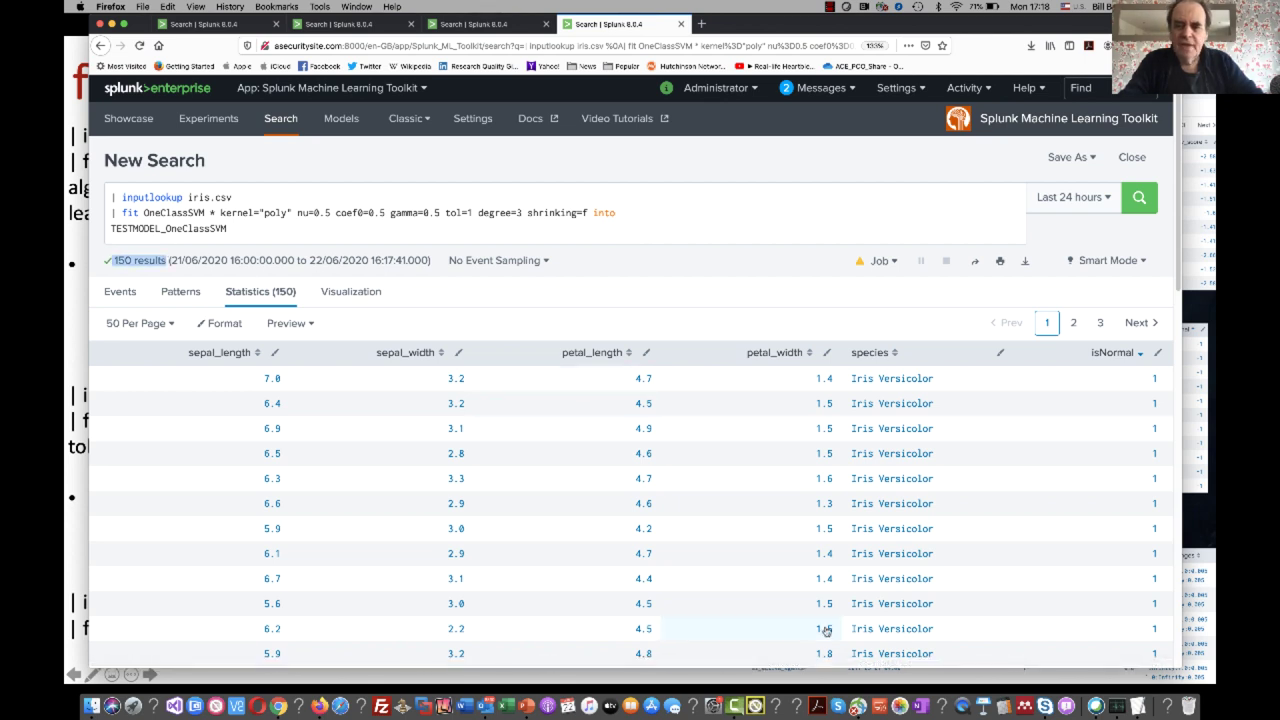
# Step: Switch to the PowerPoint slides, open the linked DensityFunction search for call_center.csv, and allow its fit command to run
pyautogui.click(898, 695)
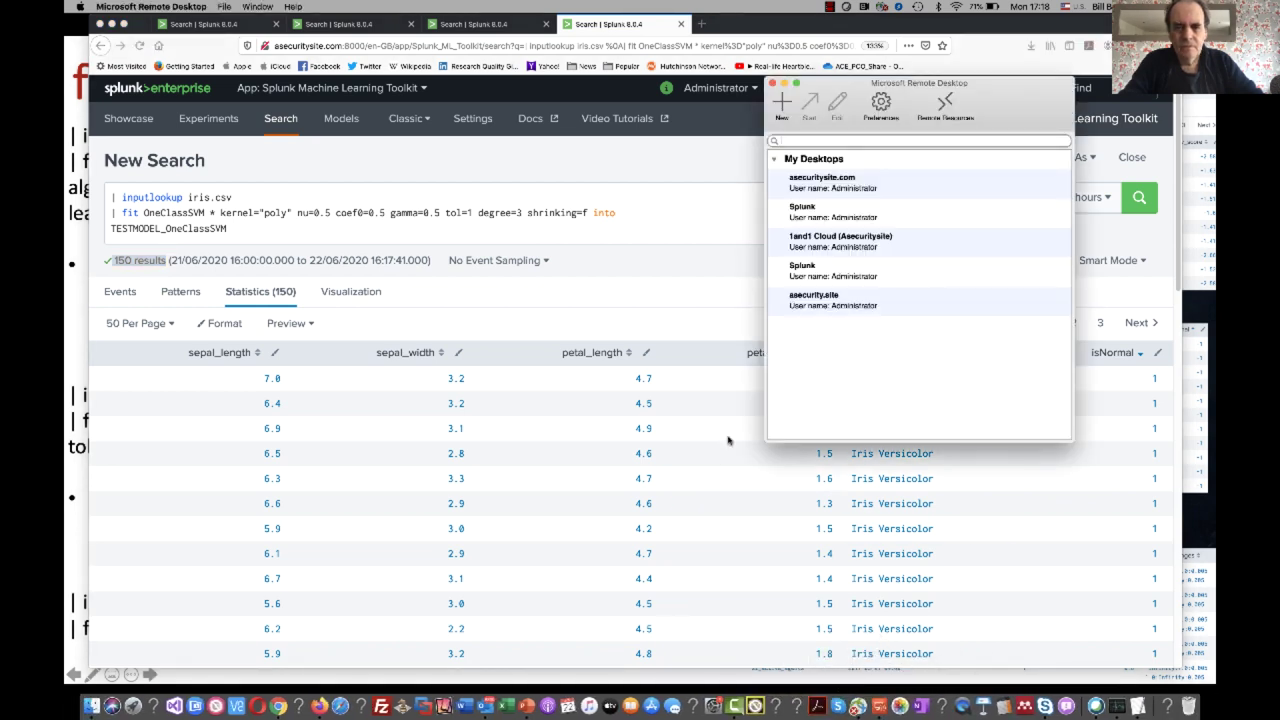
pyautogui.click(700, 222)
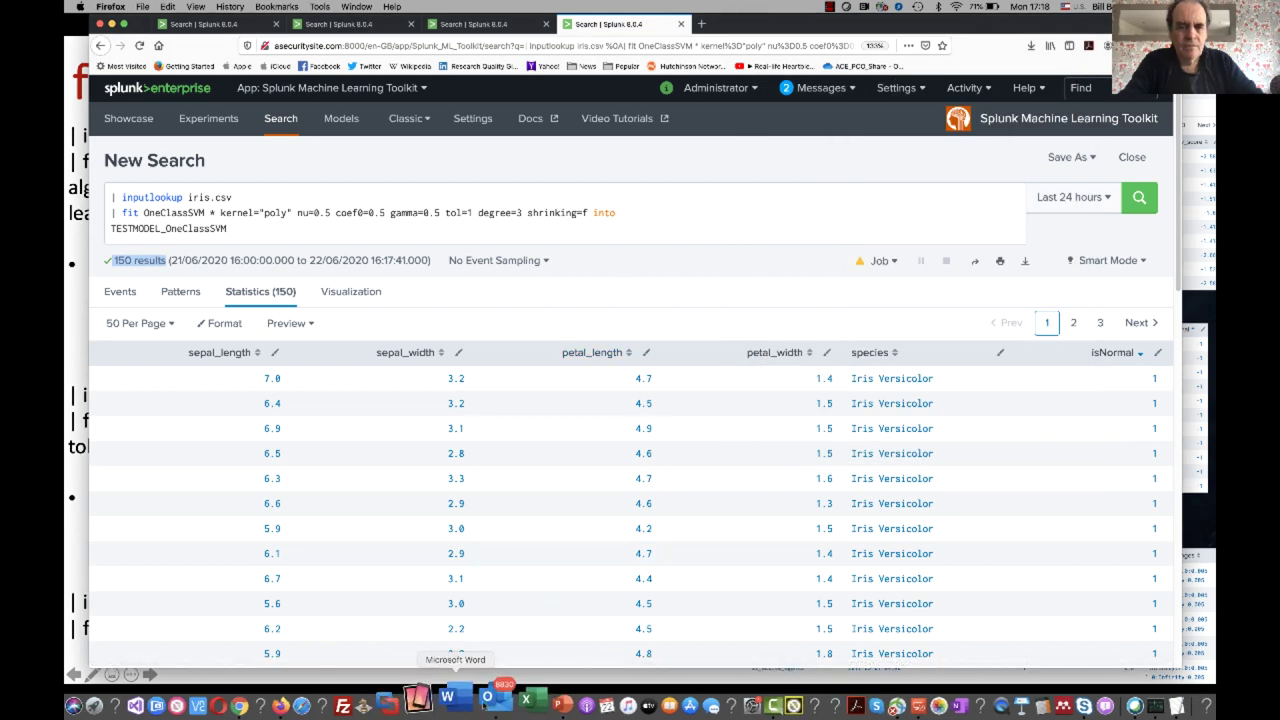
pyautogui.click(533, 697)
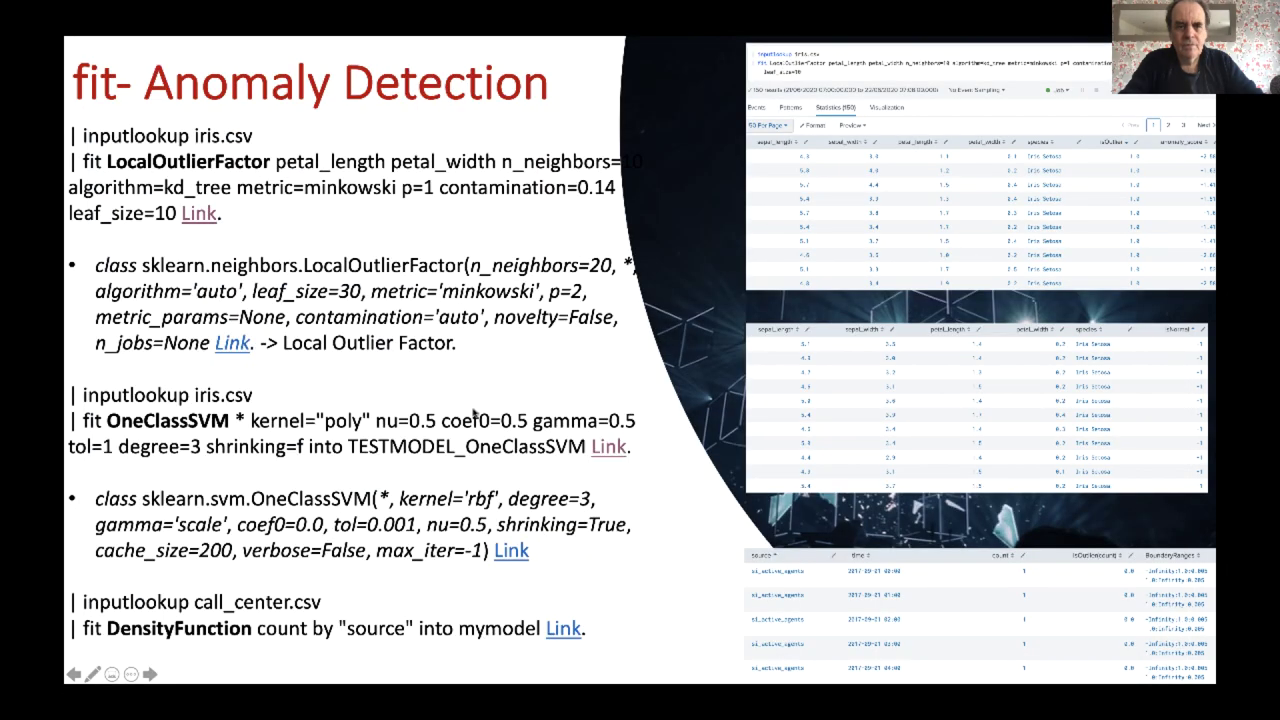
pyautogui.click(563, 628)
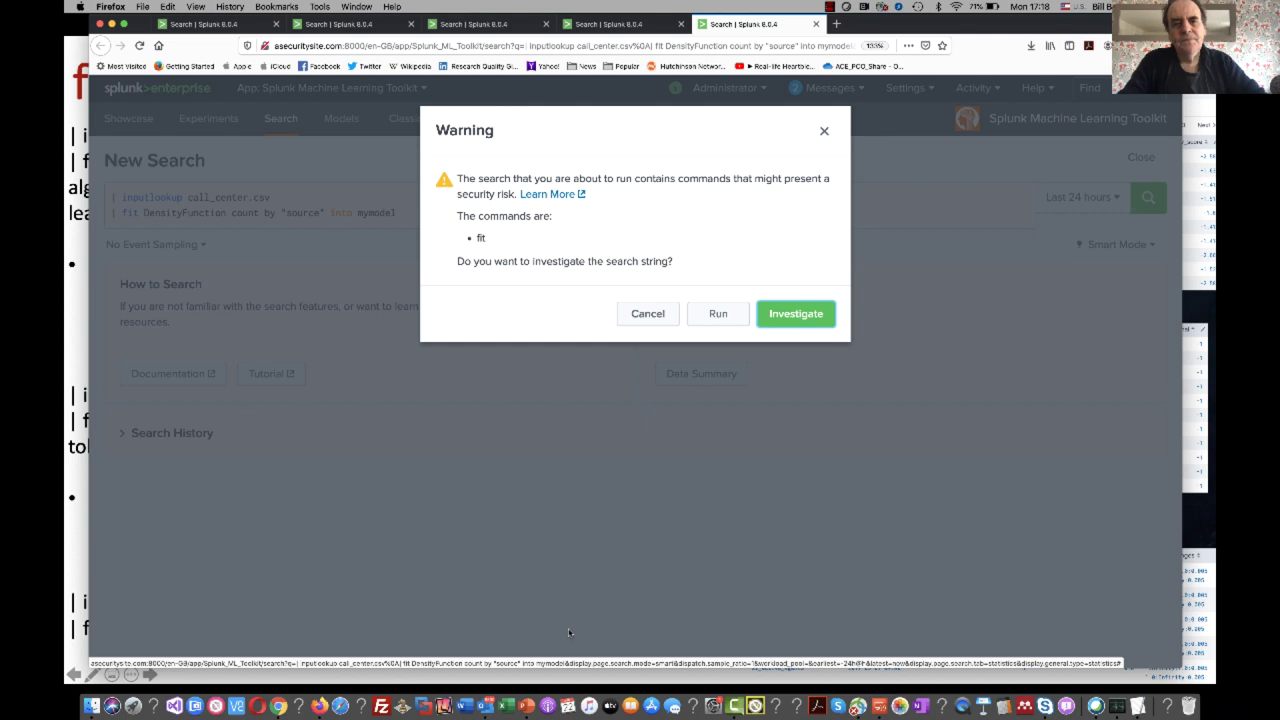
pyautogui.click(718, 313)
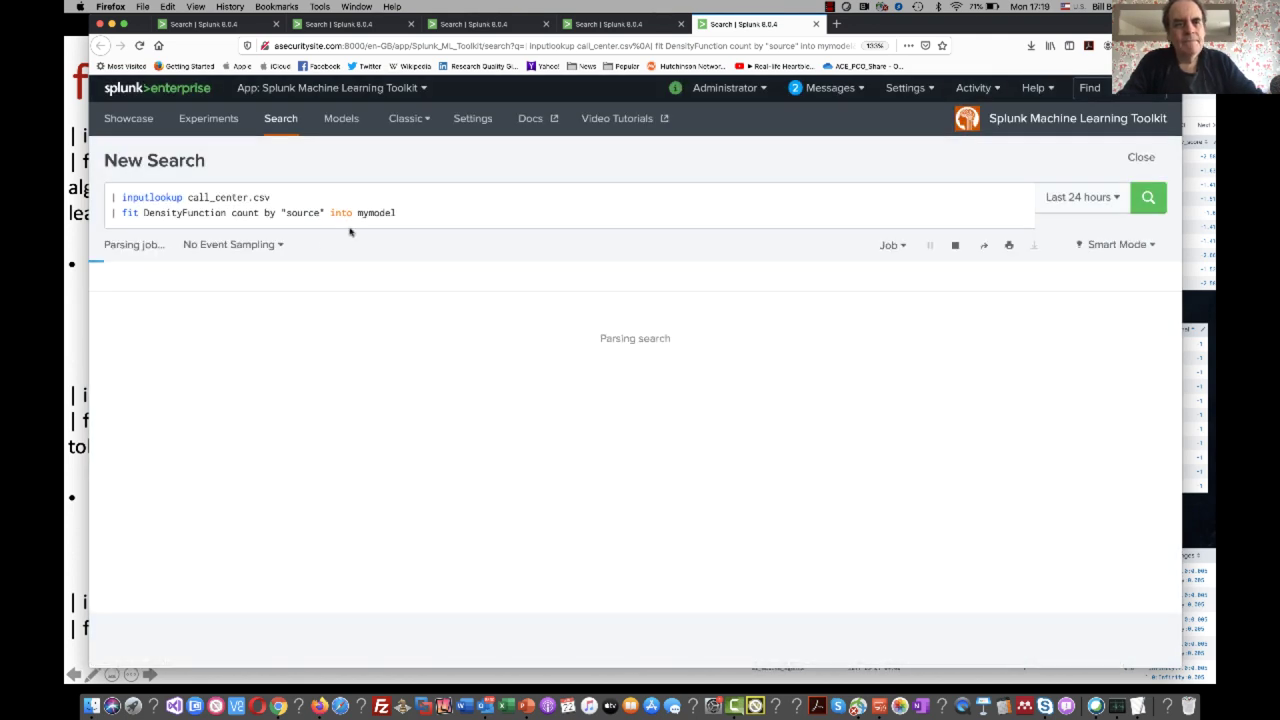
# Step: Highlight DensityFunction and the mymodel name in the query, and sort the call_center.csv results by IsOutlier(count) in descending order
pyautogui.click(183, 212)
pyautogui.doubleClick(183, 212)
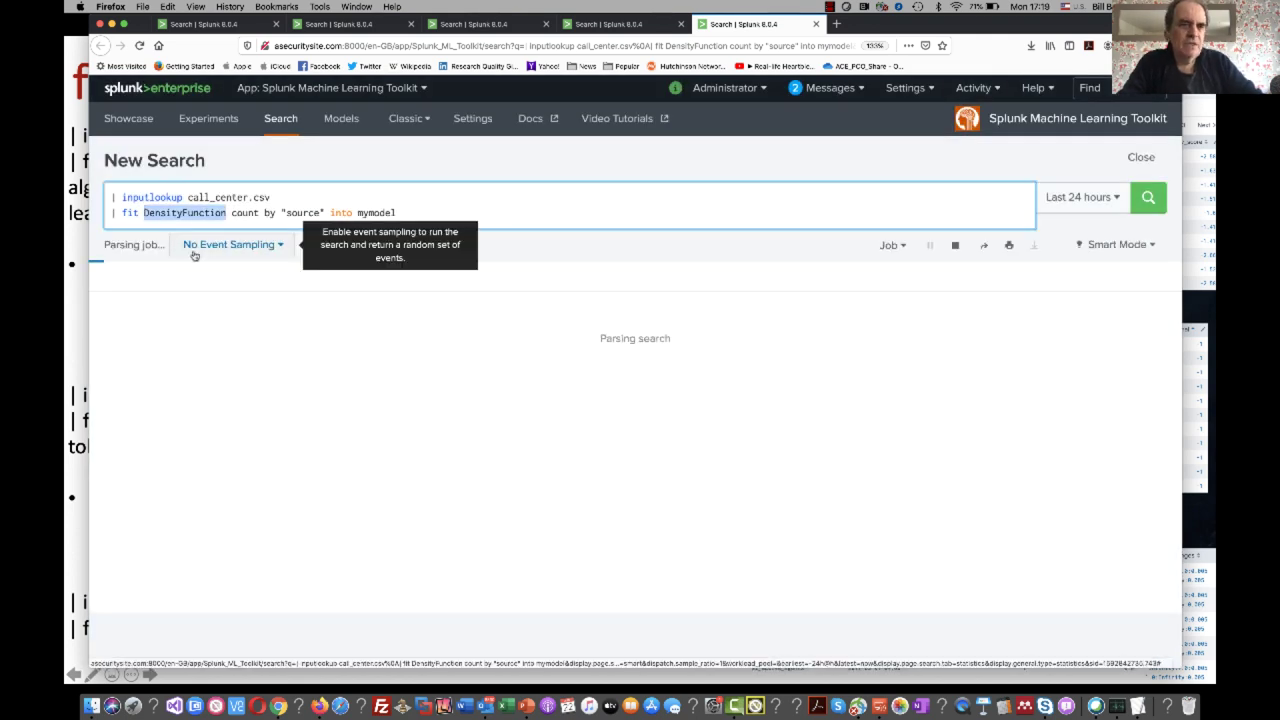
pyautogui.click(267, 197)
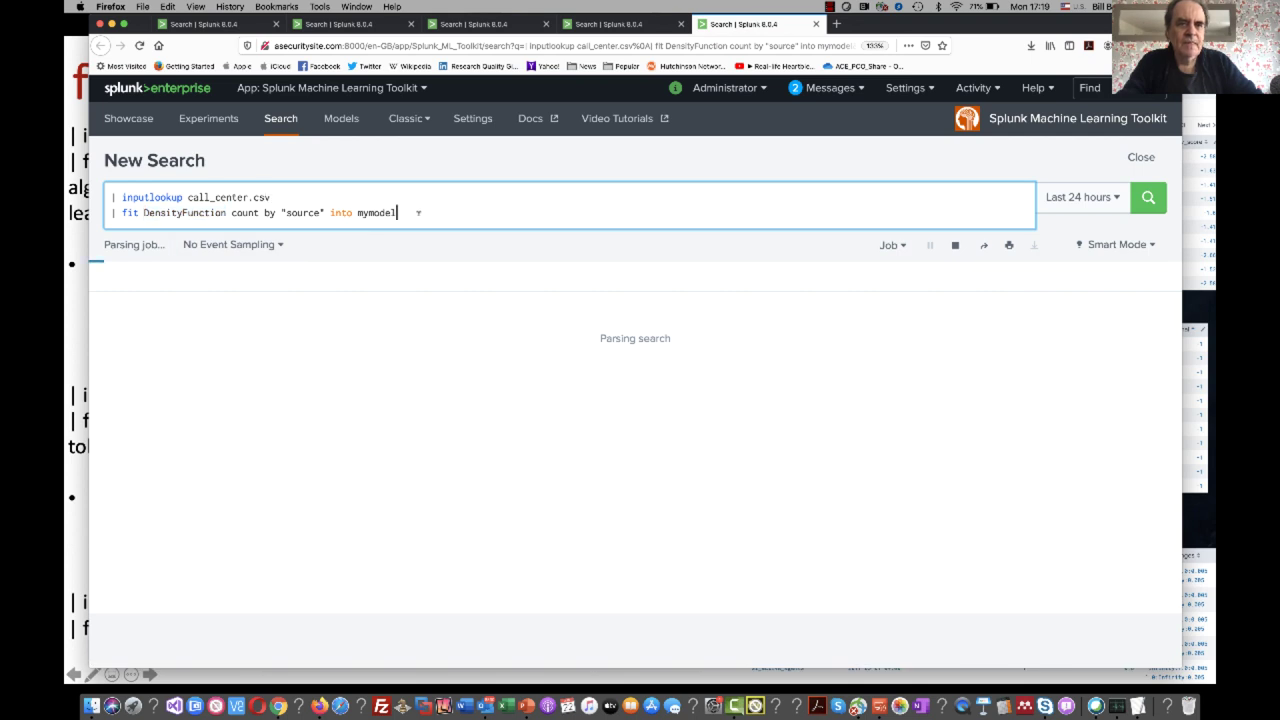
pyautogui.moveTo(418, 212); pyautogui.dragTo(363, 212)
pyautogui.click(424, 203)
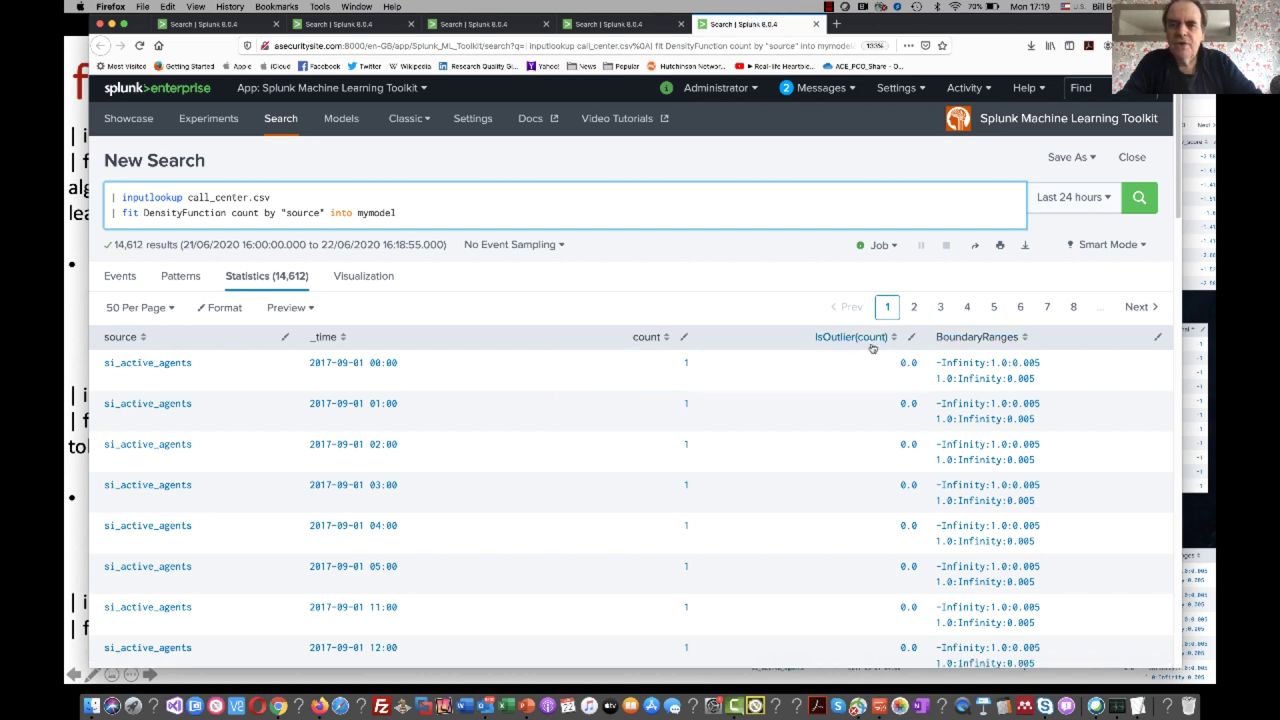
pyautogui.click(855, 341)
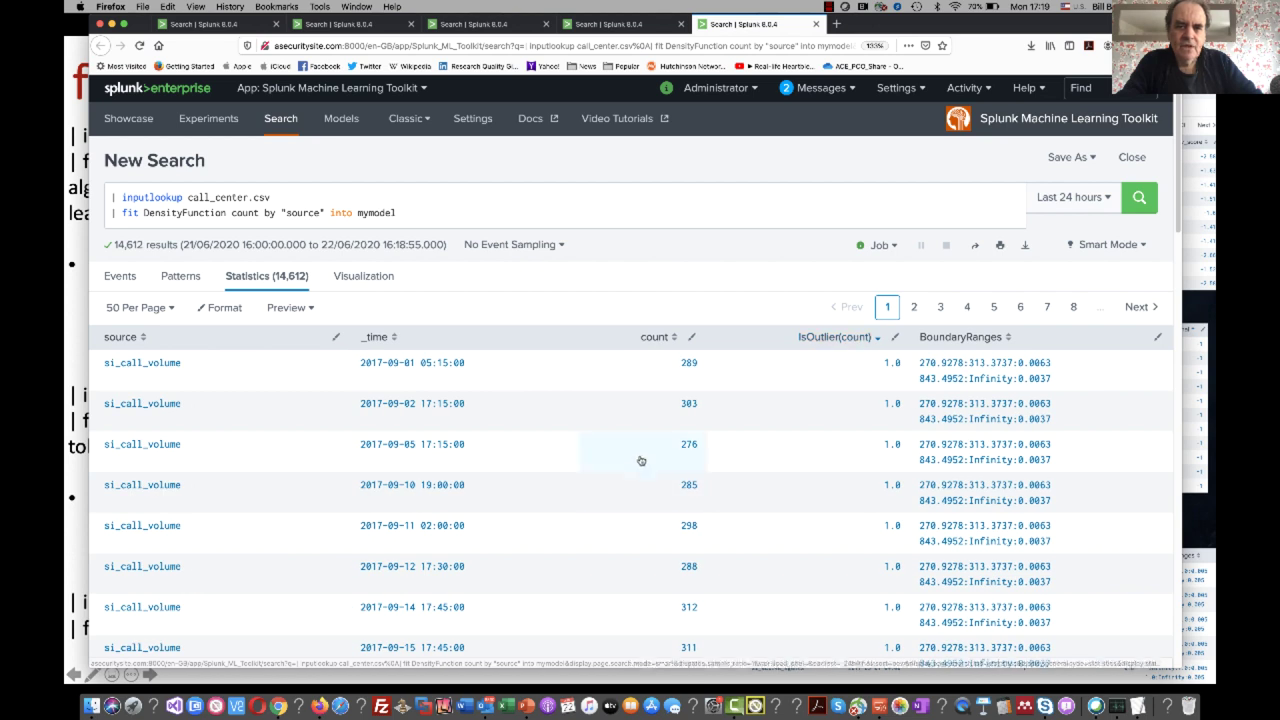
# Step: Examine the call counts and BoundaryRanges of the outlier rows, and sort IsOutlier(count) in ascending order to compare the normal rows
pyautogui.scroll(-5, 688, 468)
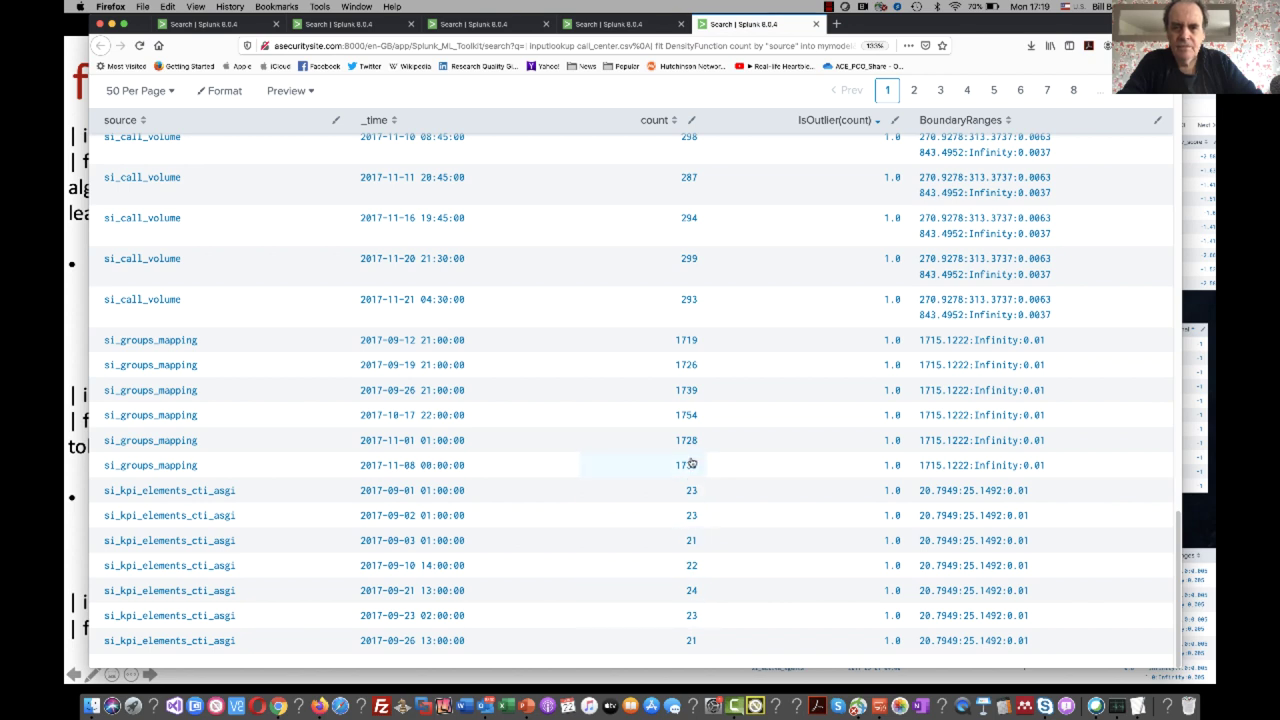
pyautogui.scroll(15, 690, 463)
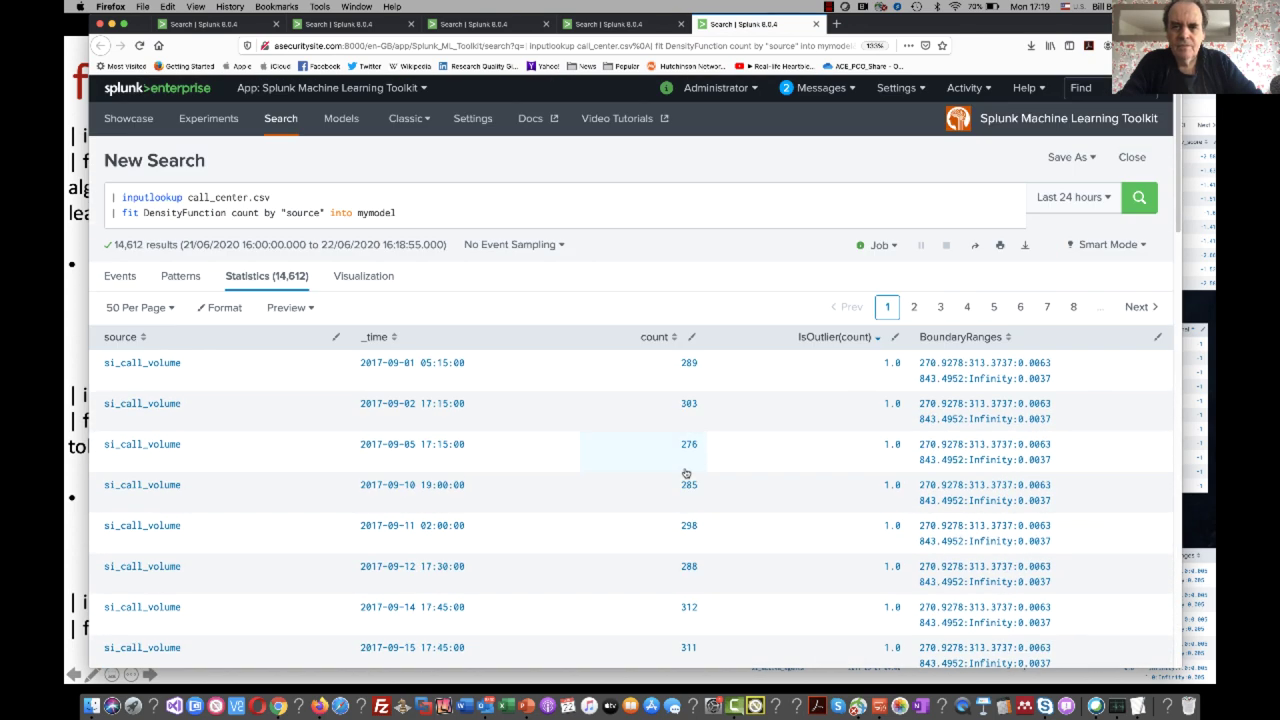
pyautogui.tripleClick(845, 340)
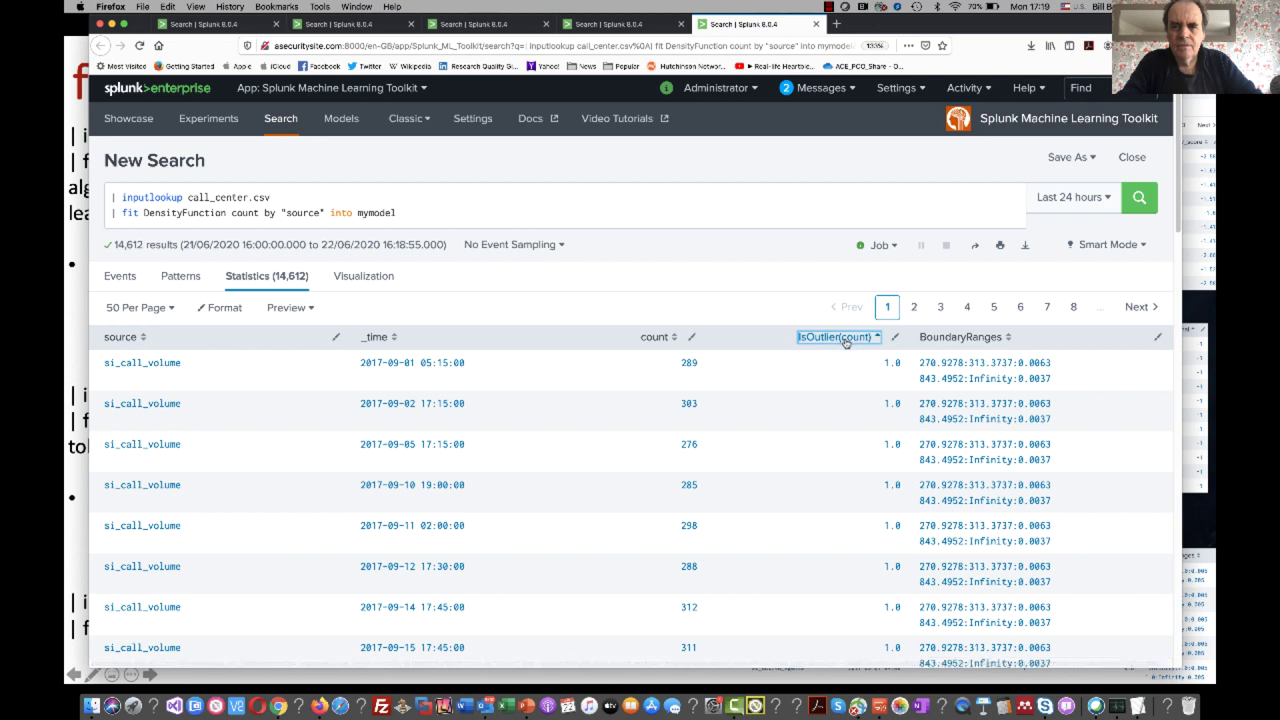
pyautogui.click(845, 340)
pyautogui.scroll(-10, 854, 434)
pyautogui.scroll(10, 857, 438)
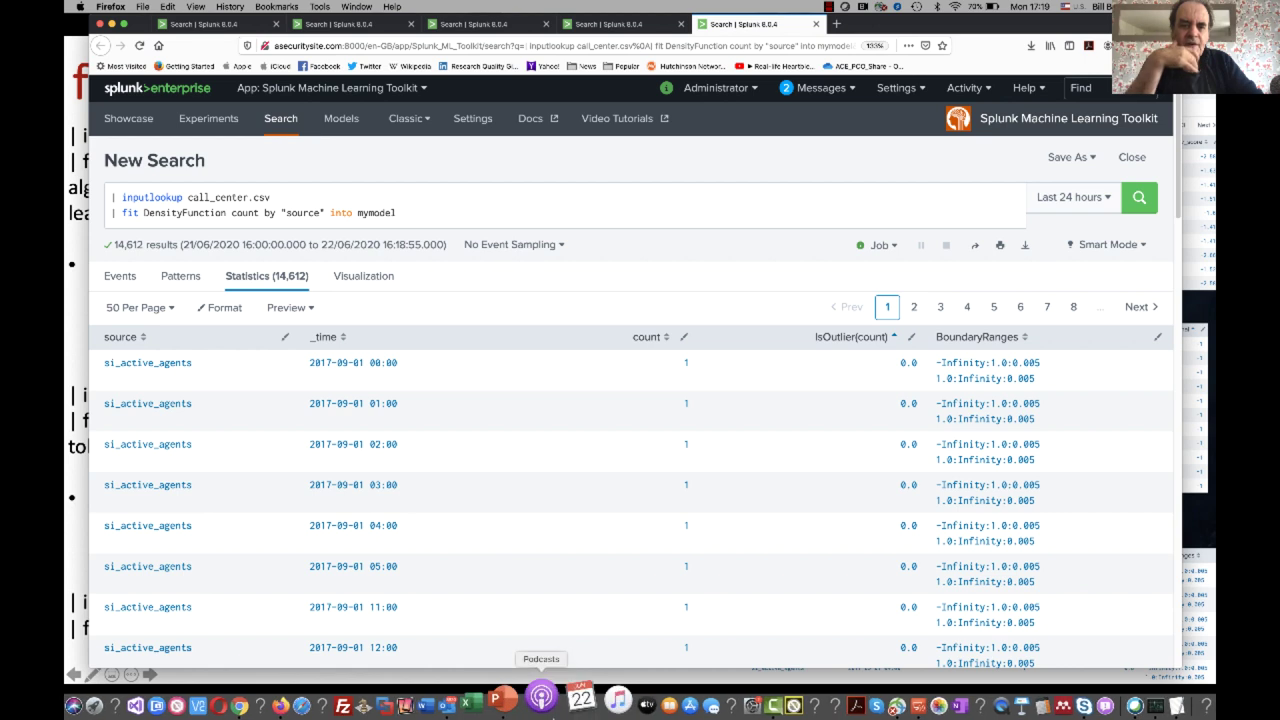
# Step: Switch to the PowerPoint slides and advance past Prediction (Cat) to the fit- Prediction slide
pyautogui.click(536, 690)
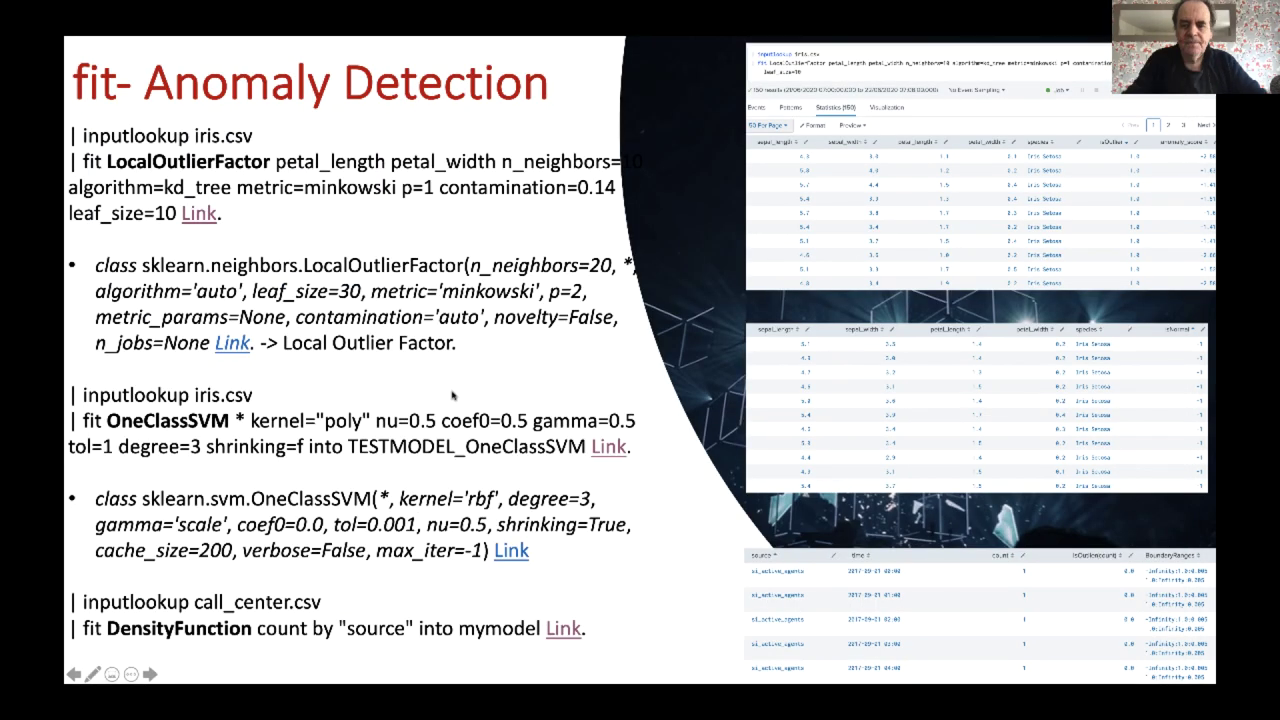
pyautogui.press('Right')
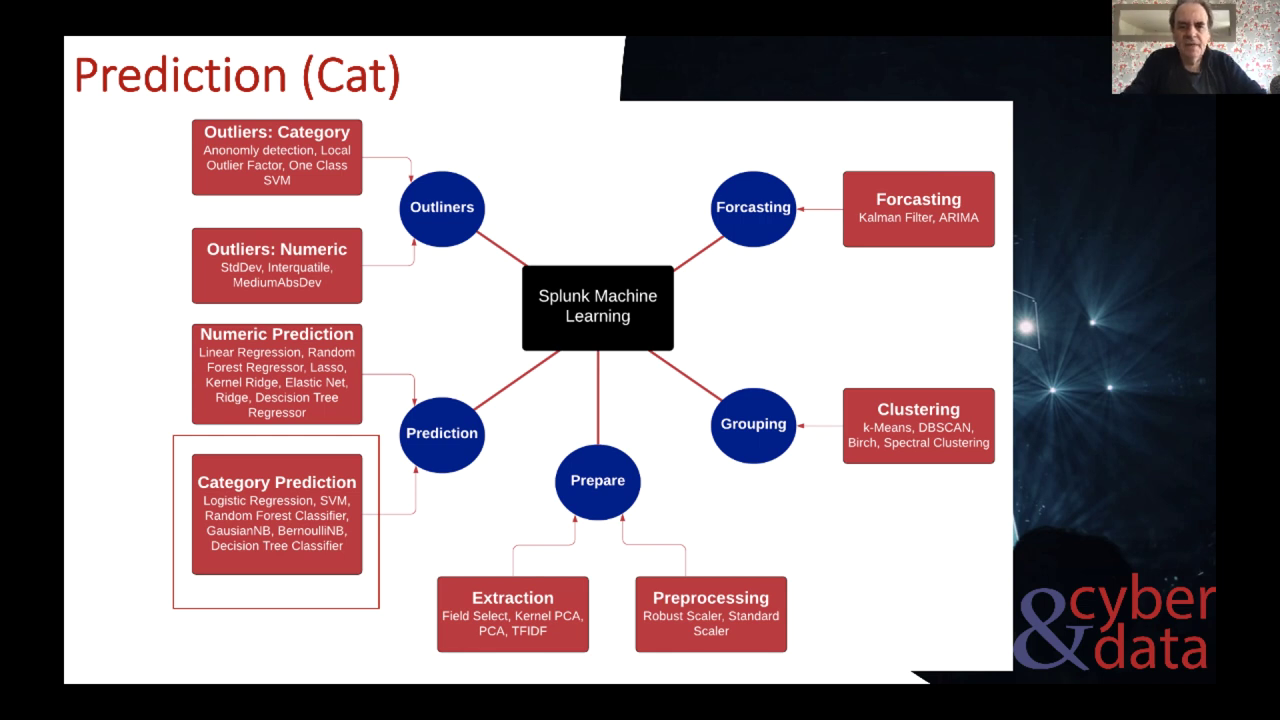
pyautogui.press('Right')
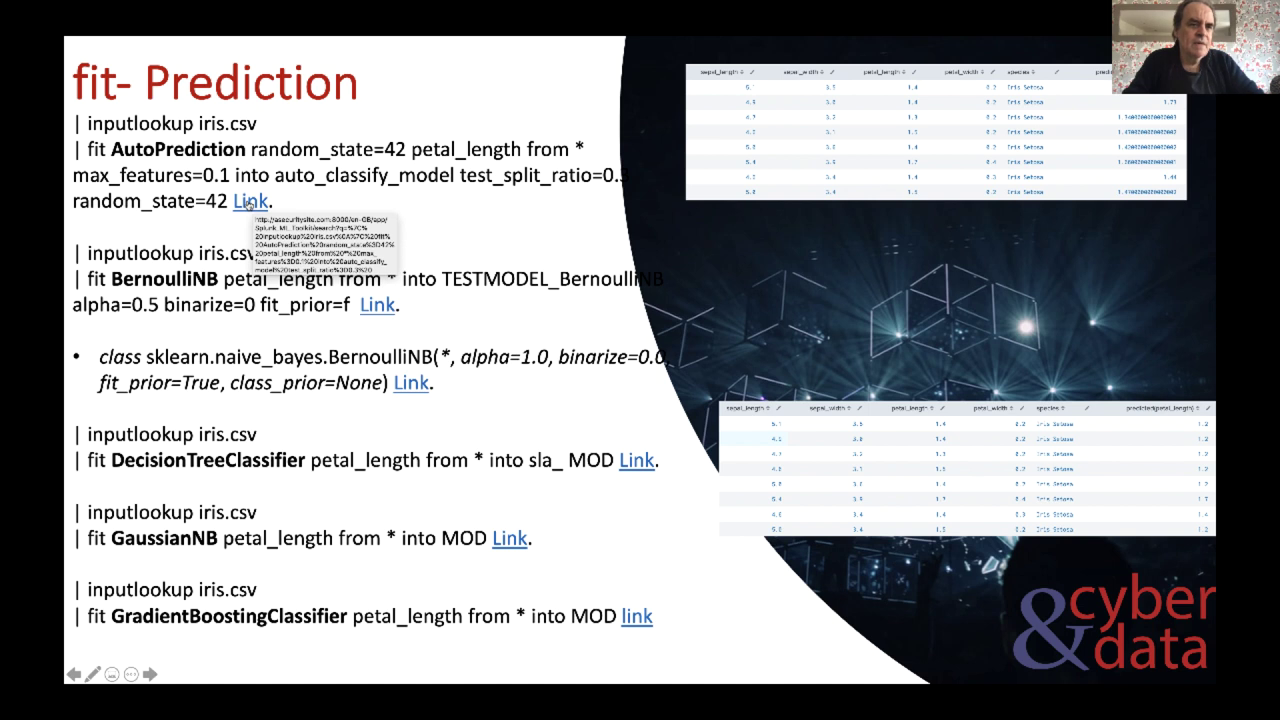
# Step: Open the linked AutoPrediction search for iris.csv, allow its fit command, and rerun it after highlighting petal_length in the query
pyautogui.click(249, 203)
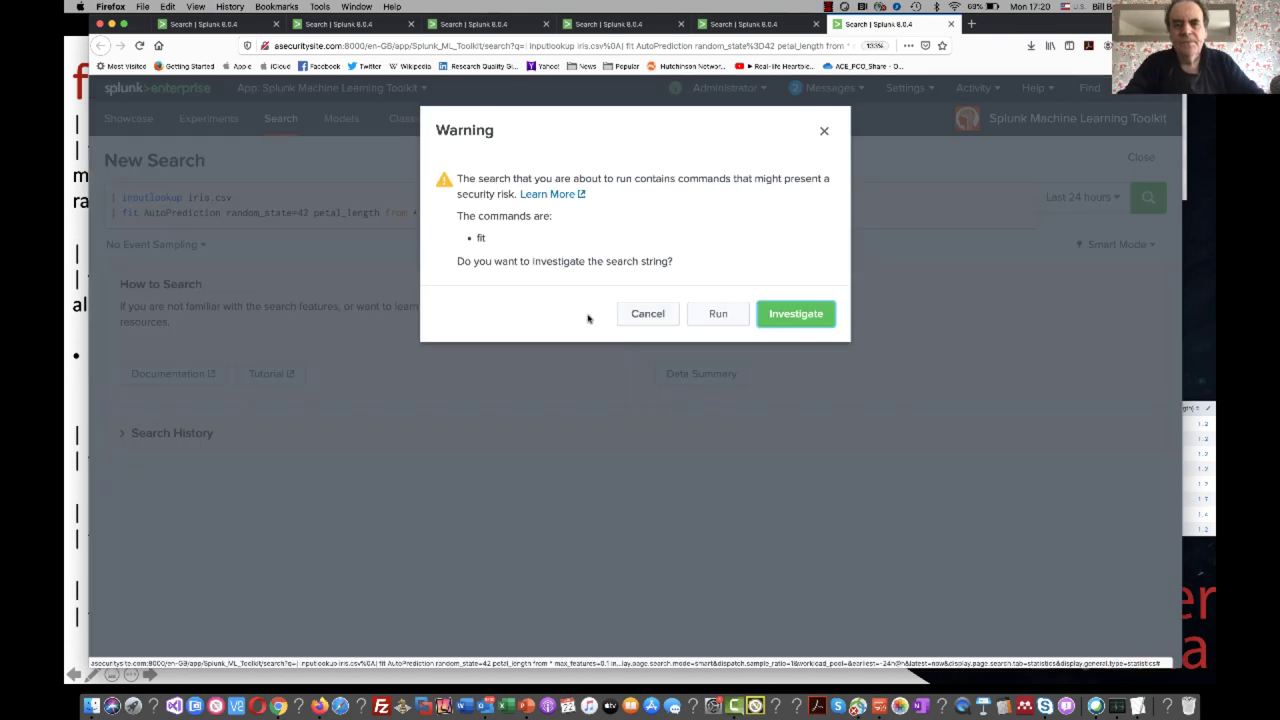
pyautogui.click(718, 314)
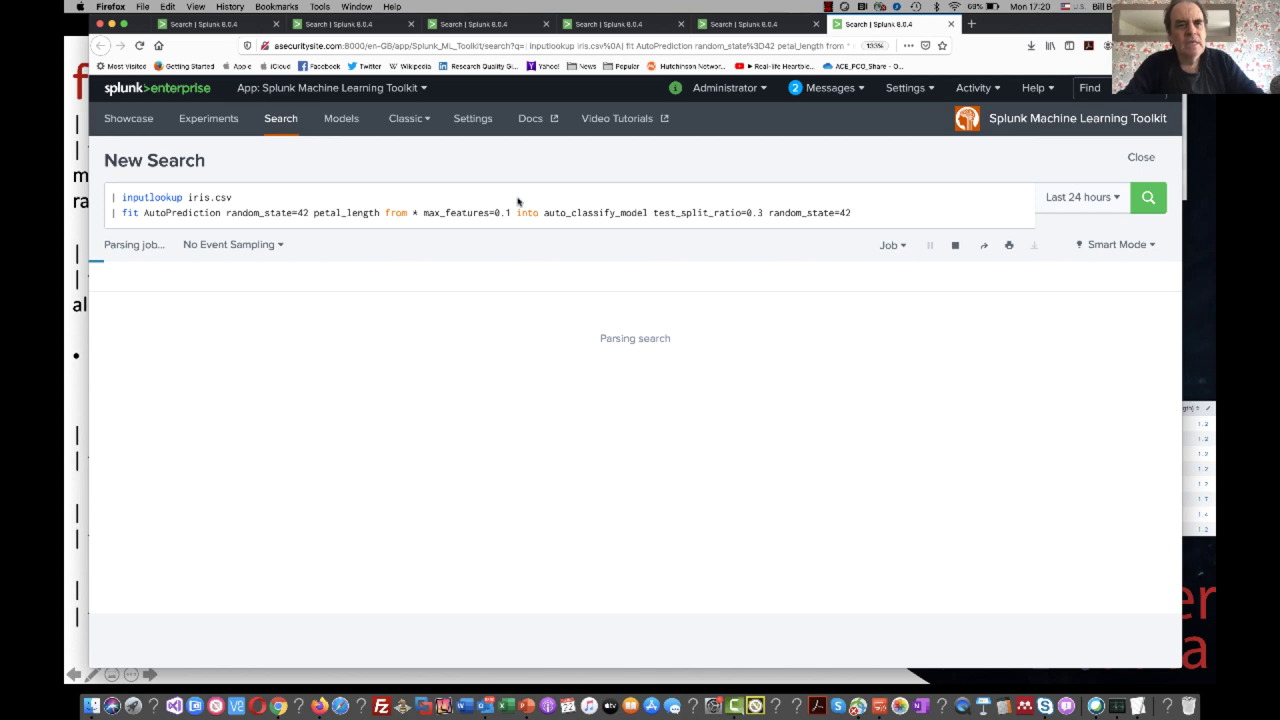
pyautogui.moveTo(379, 212); pyautogui.dragTo(316, 213)
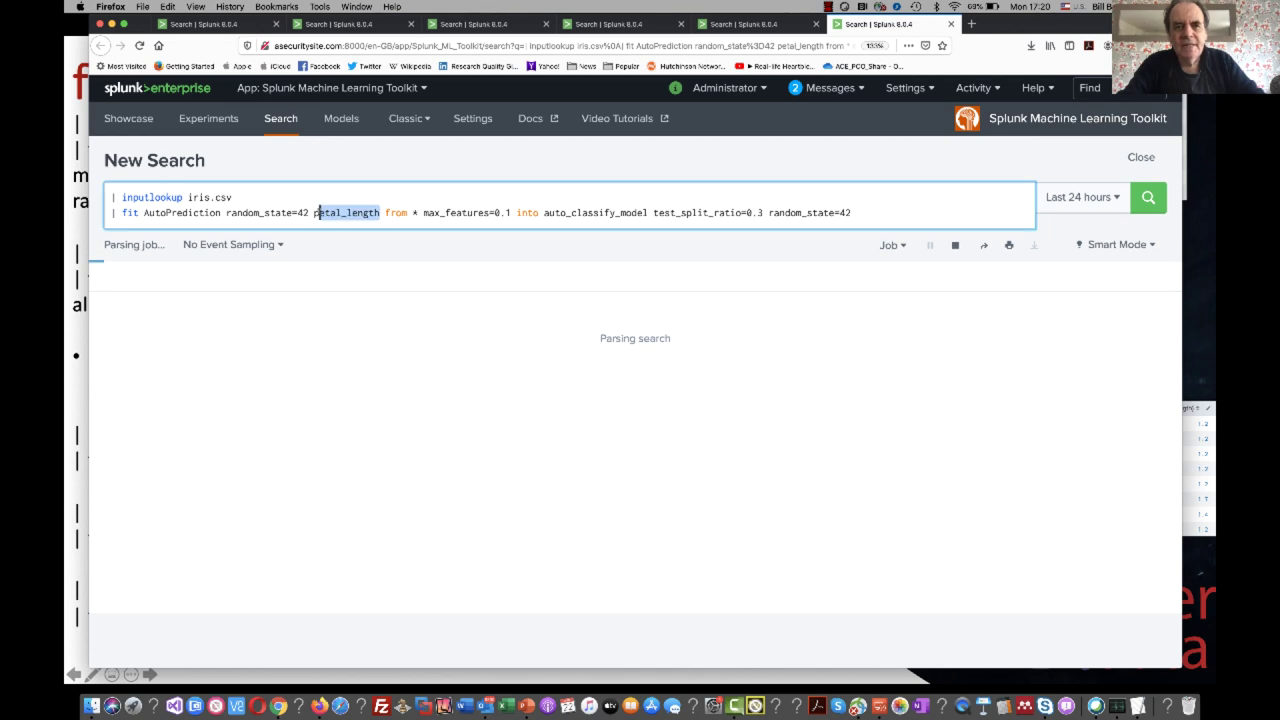
pyautogui.click(1148, 199)
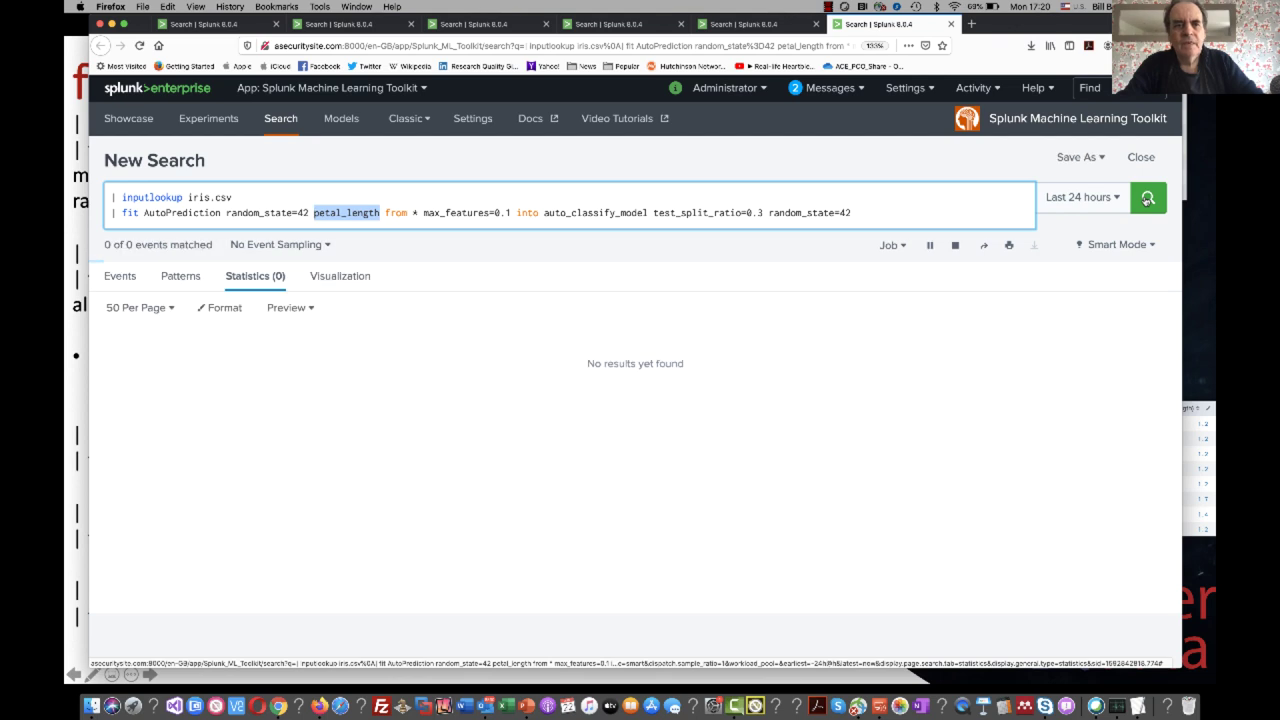
# Step: Replace the wildcard after from with sepal_length sepal_width in the AutoPrediction query, and run the search
pyautogui.click(417, 212)
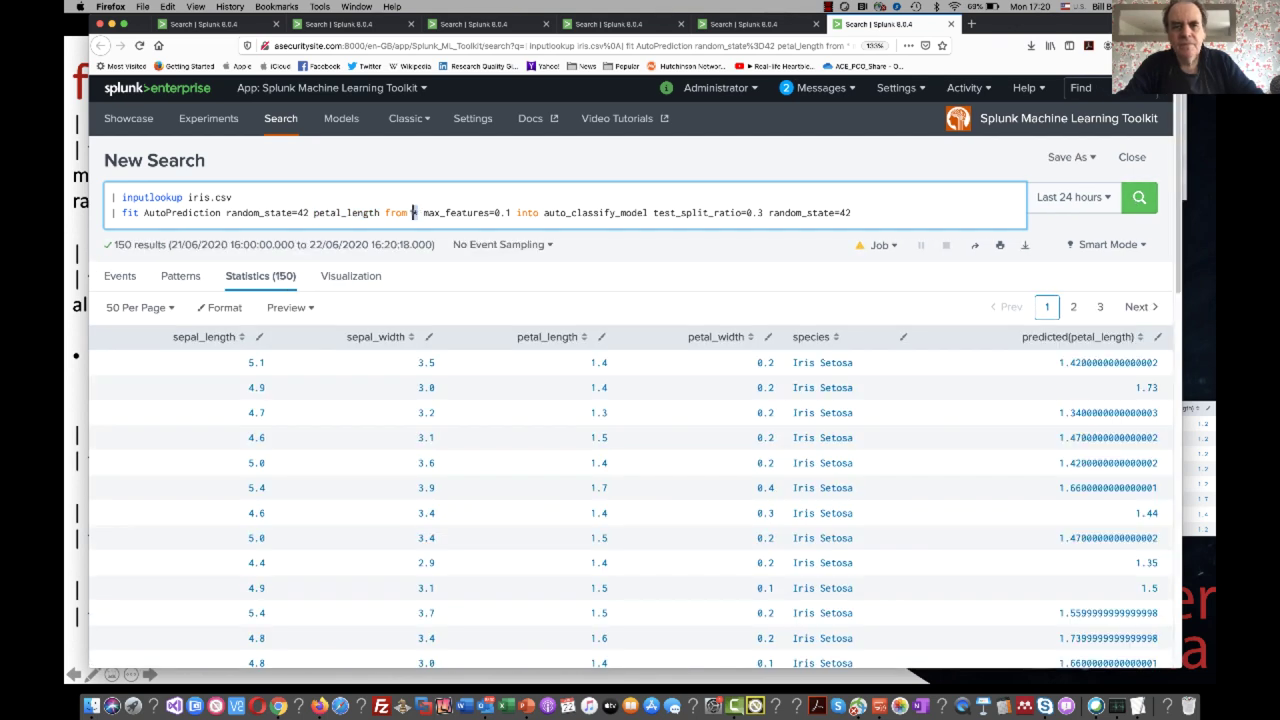
pyautogui.write('s')
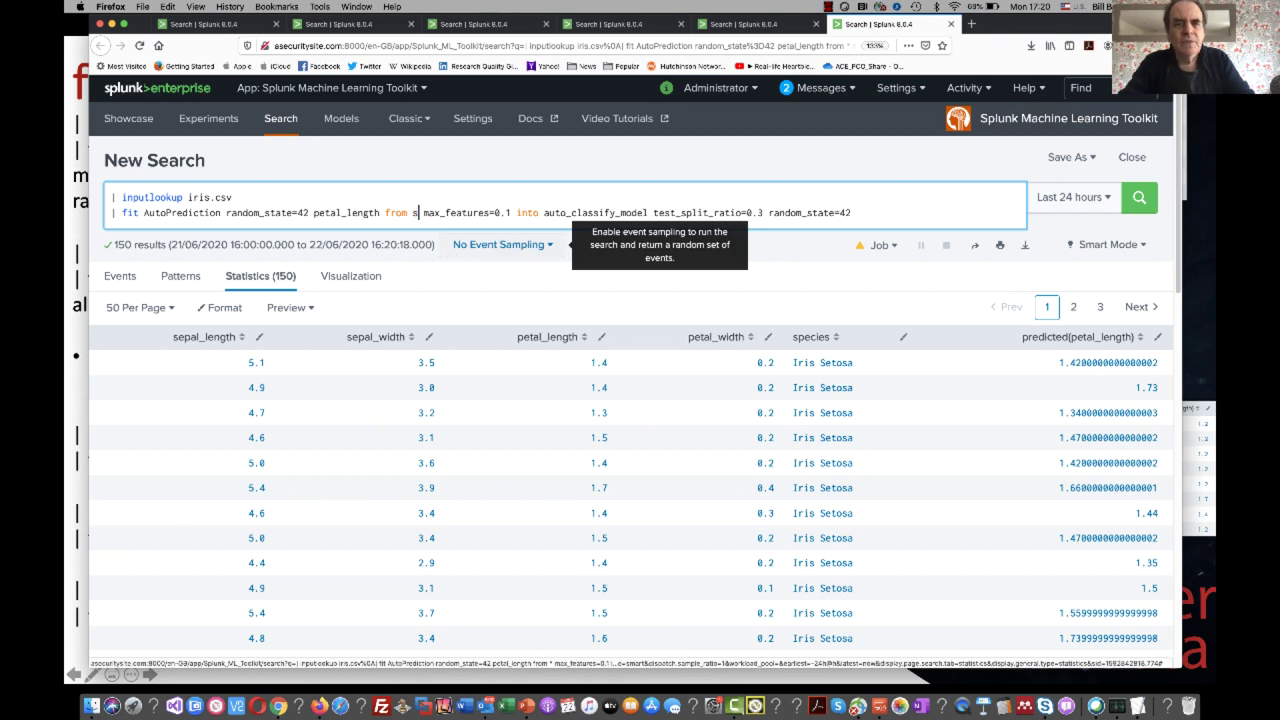
pyautogui.write('epal_l')
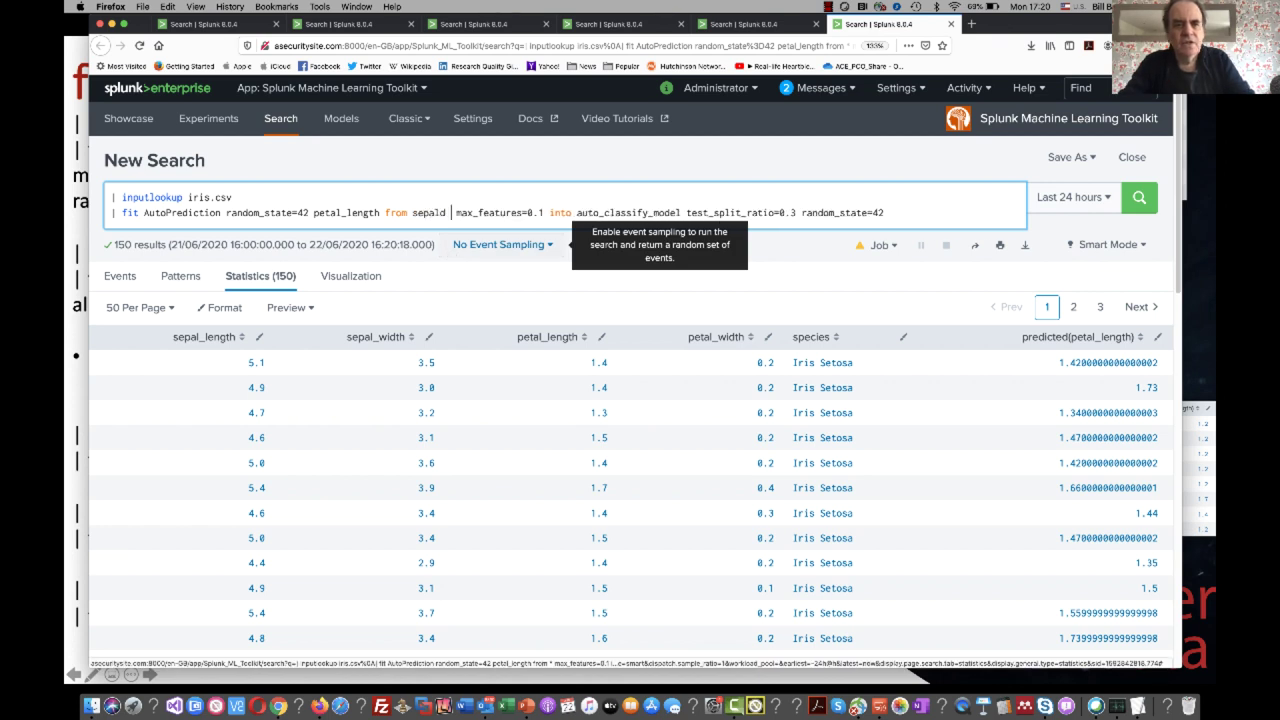
pyautogui.press('BackSpace')
pyautogui.press('BackSpace')
pyautogui.write('l_le')
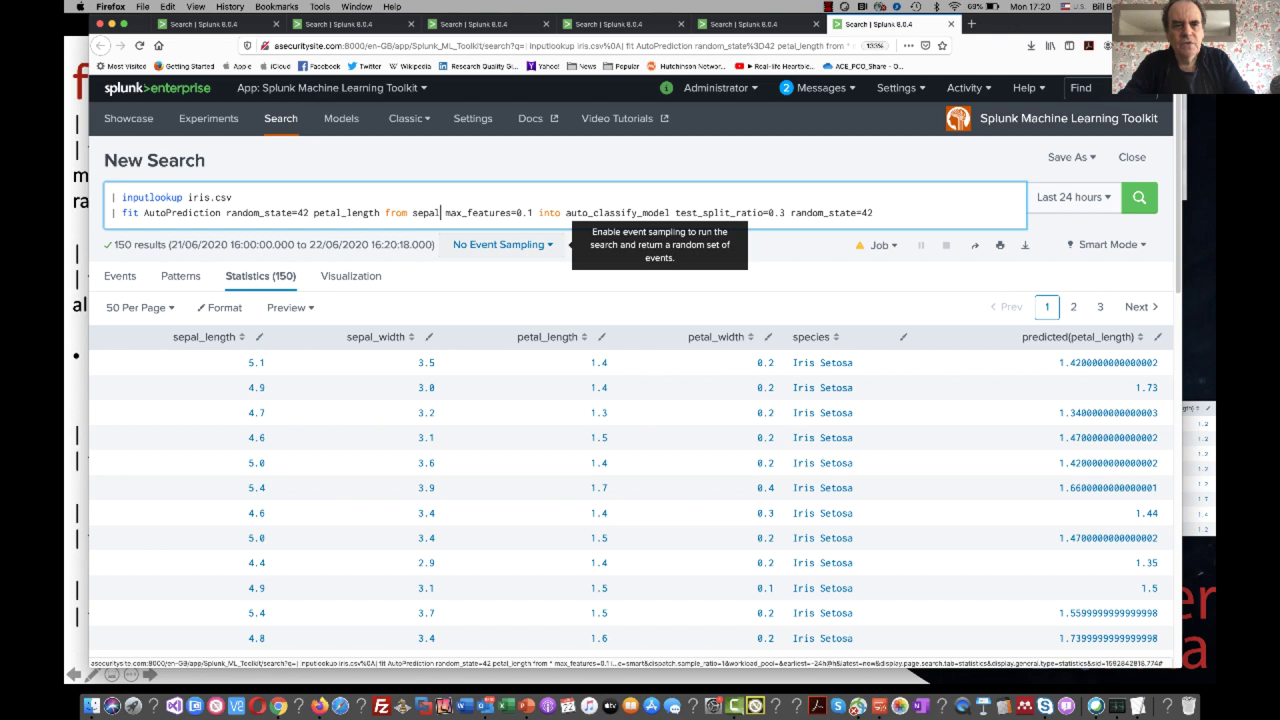
pyautogui.write('ngth s')
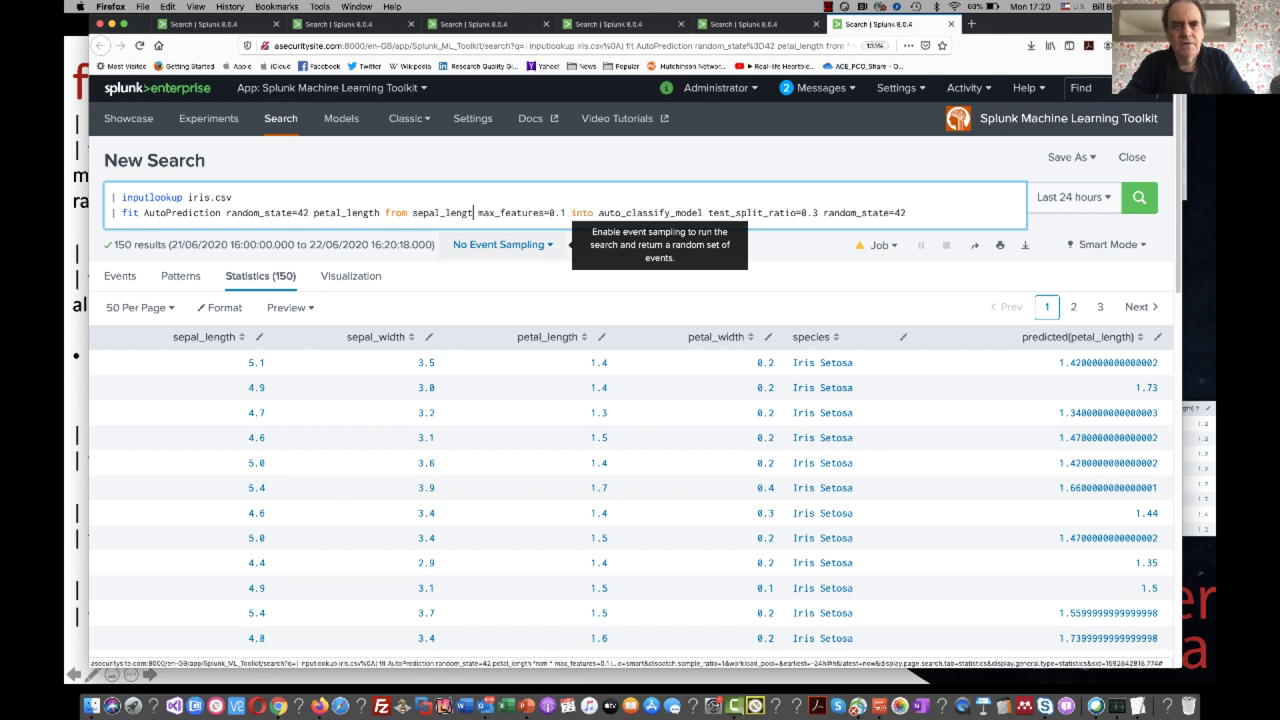
pyautogui.write('epal_w')
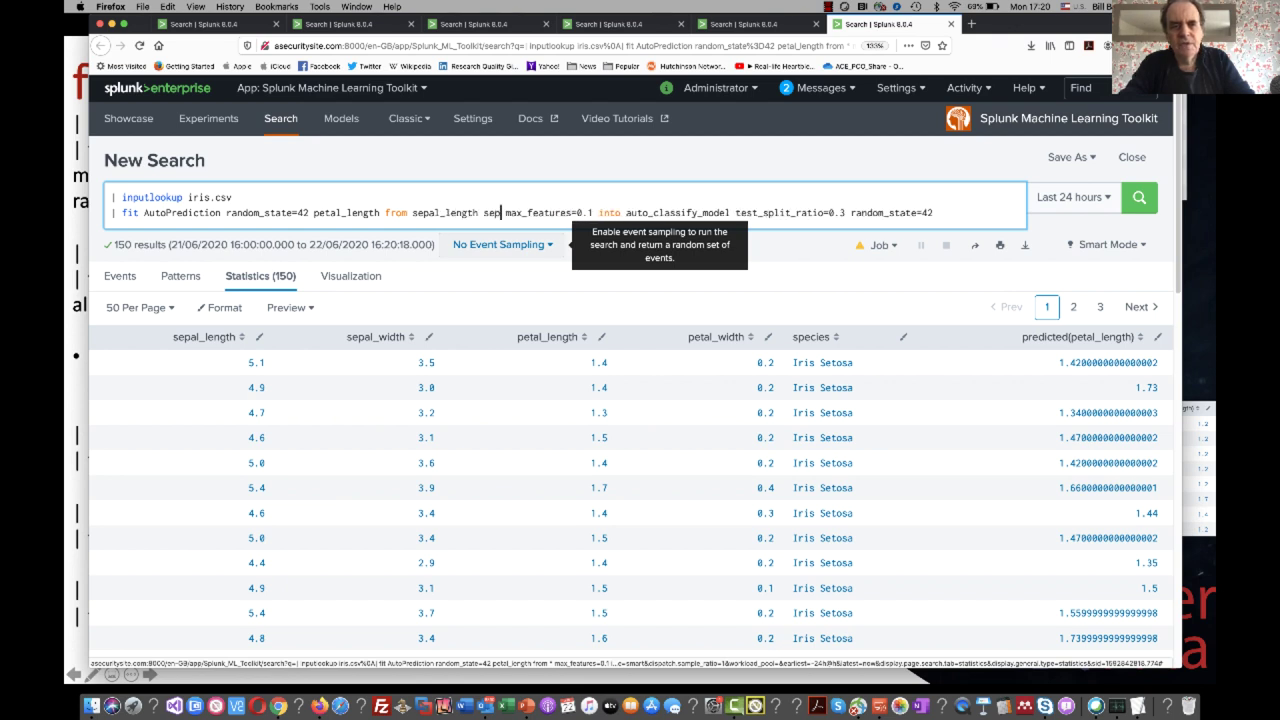
pyautogui.write('idth')
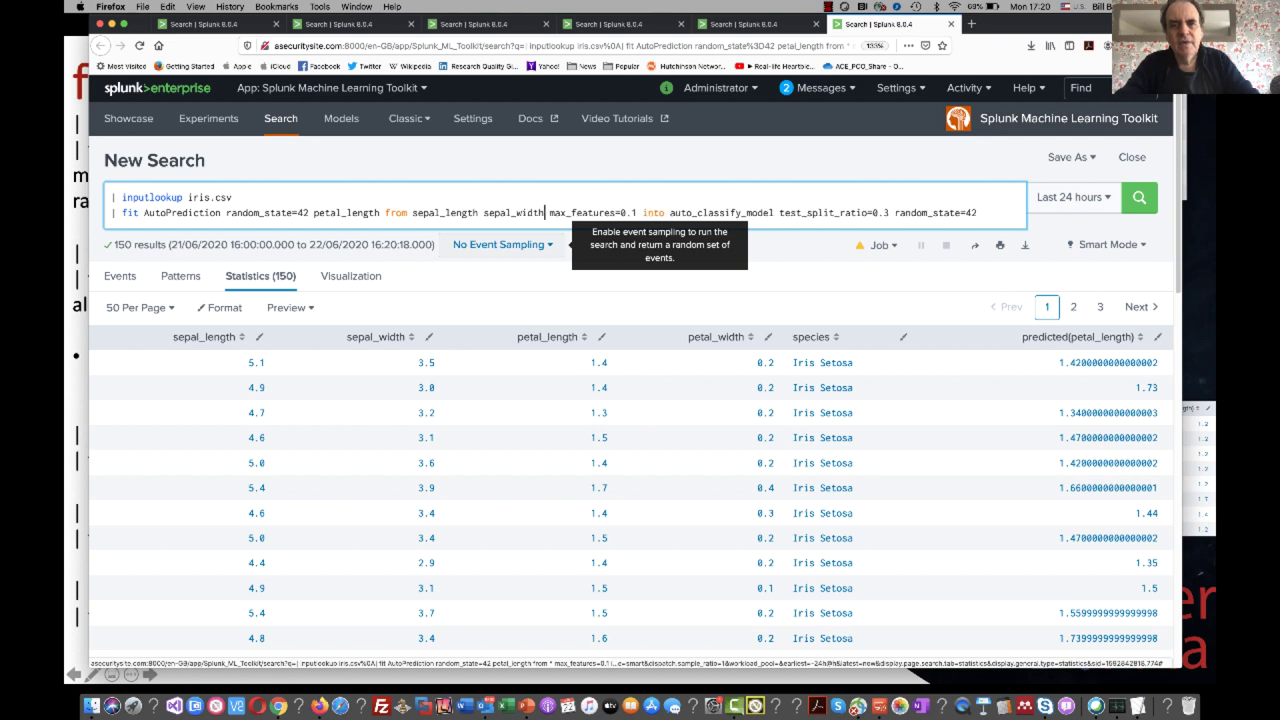
pyautogui.click(1140, 200)
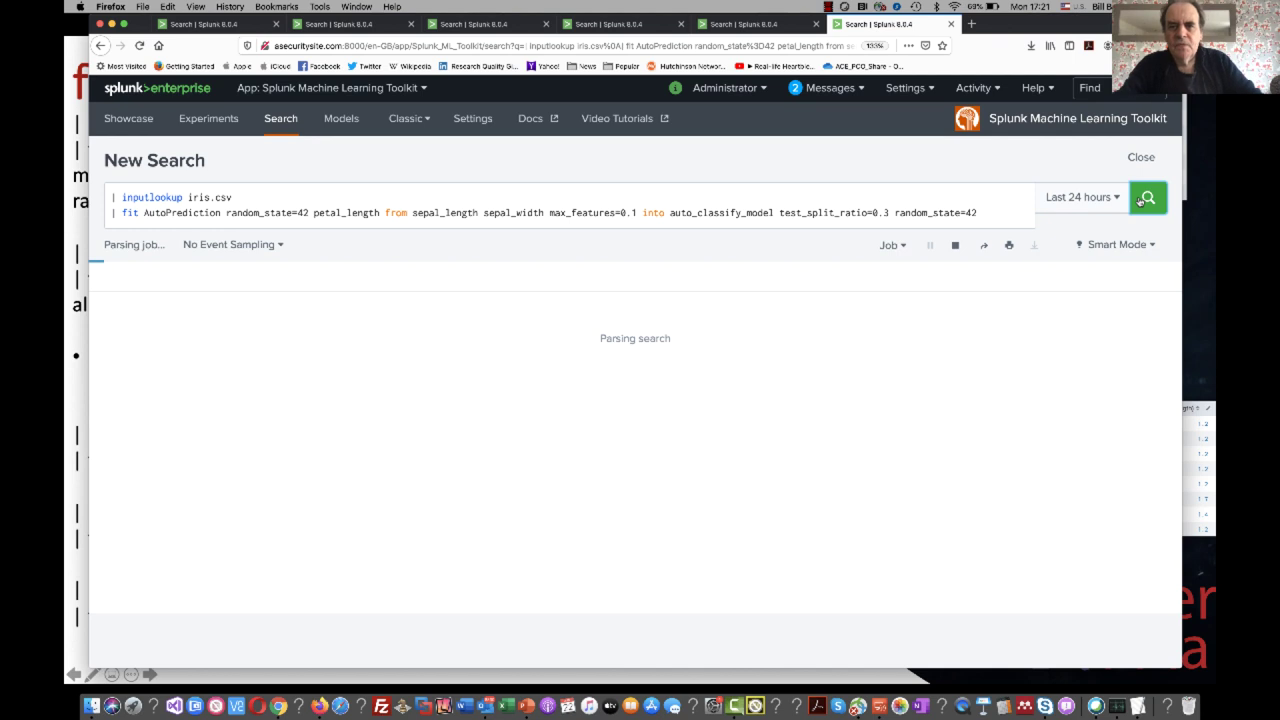
# Step: Highlight test_split_ratio=0.3, examine the predicted petal lengths, and highlight the sepal_length and sepal_width predictors in the query
pyautogui.moveTo(888, 212); pyautogui.dragTo(779, 212)
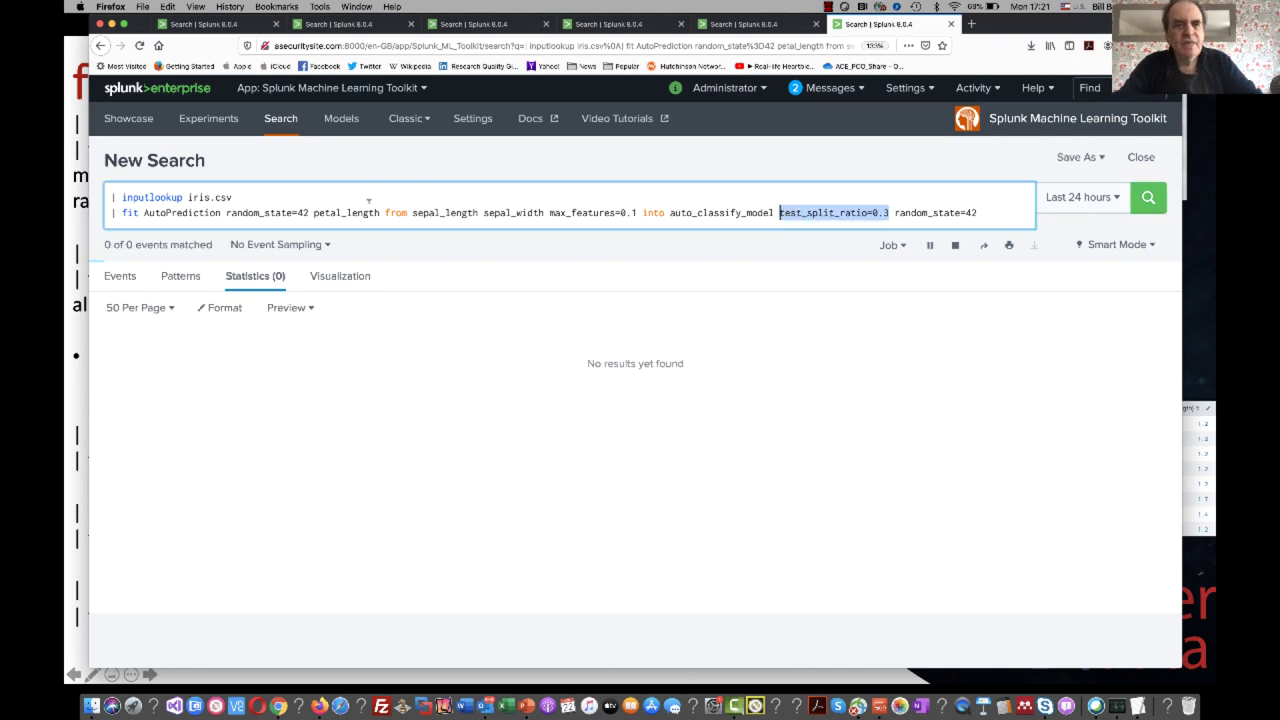
pyautogui.click(364, 212)
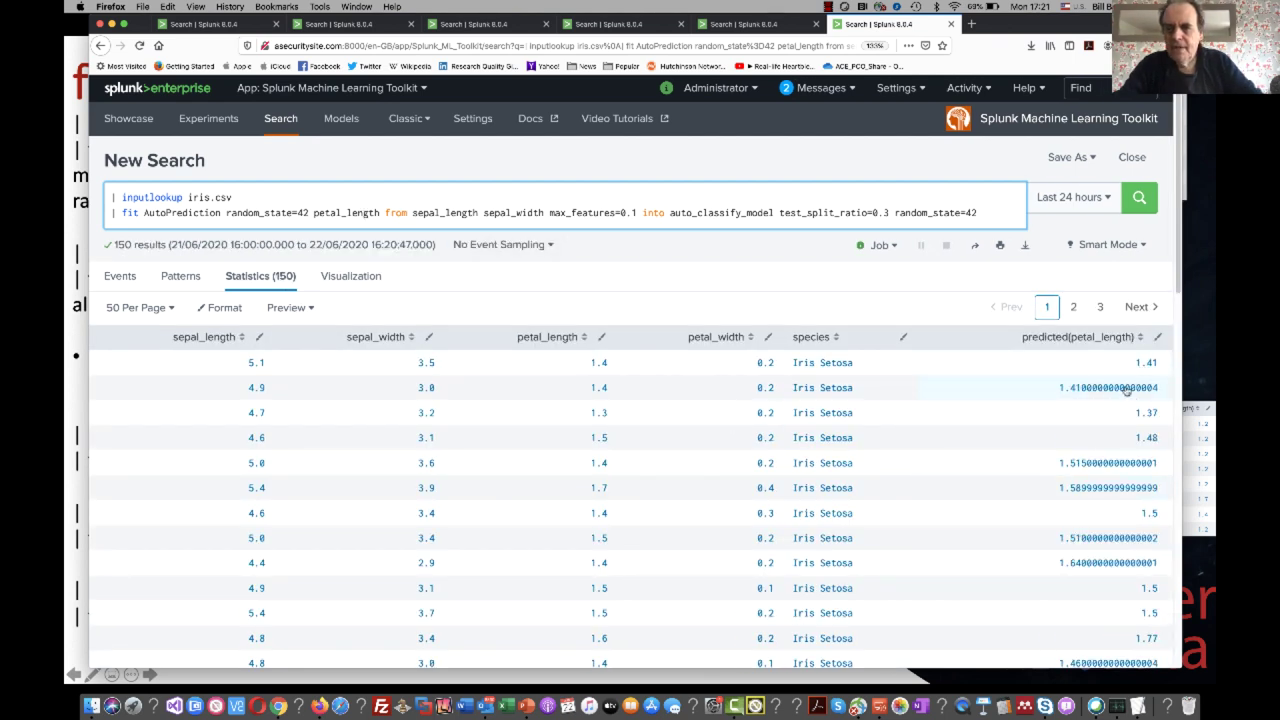
pyautogui.scroll(-4, 1120, 467)
pyautogui.scroll(4, 1120, 467)
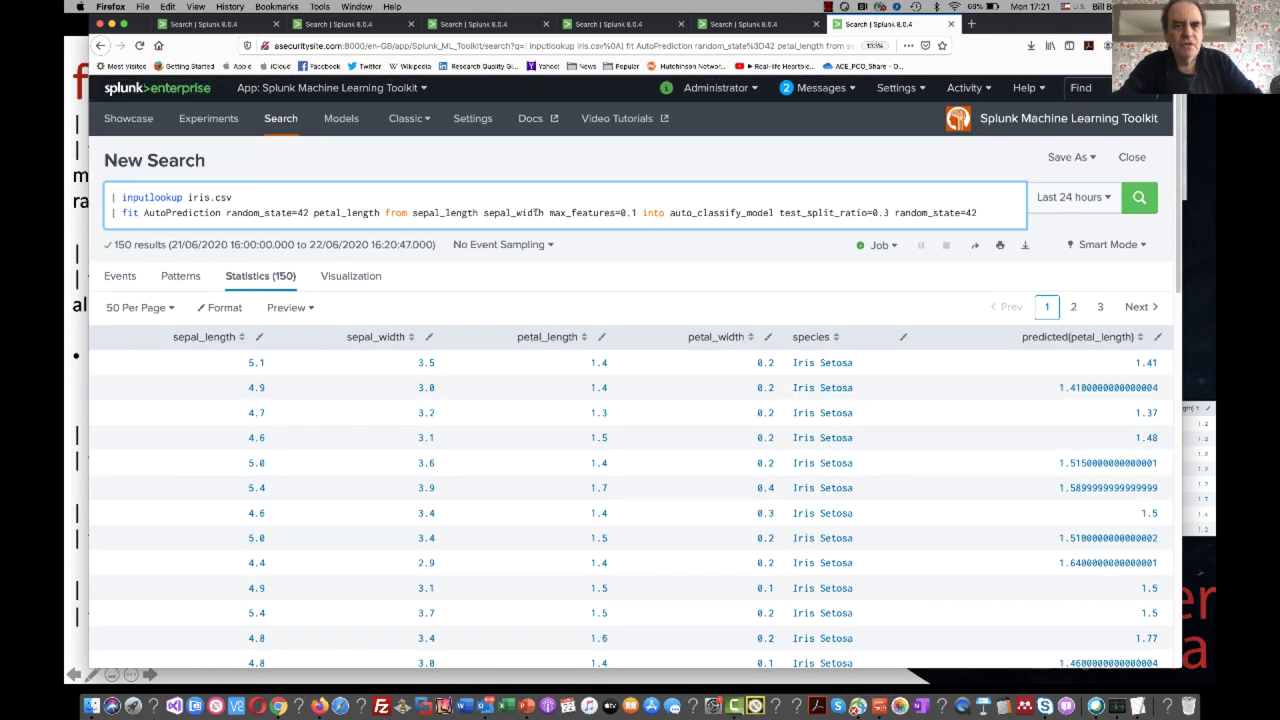
pyautogui.moveTo(542, 212); pyautogui.dragTo(410, 213)
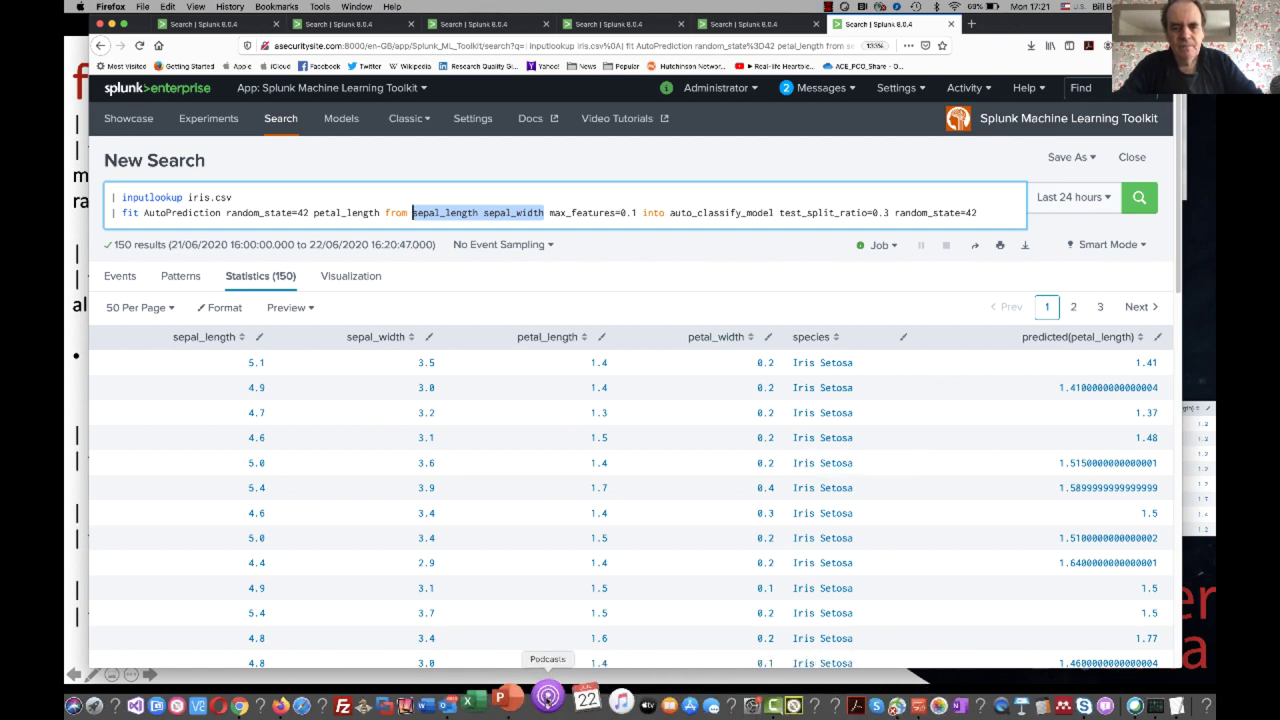
# Step: Switch to the PowerPoint slides, run the linked DecisionTreeClassifier search for iris.csv with its fit command allowed, and highlight petal_length in the query
pyautogui.click(534, 697)
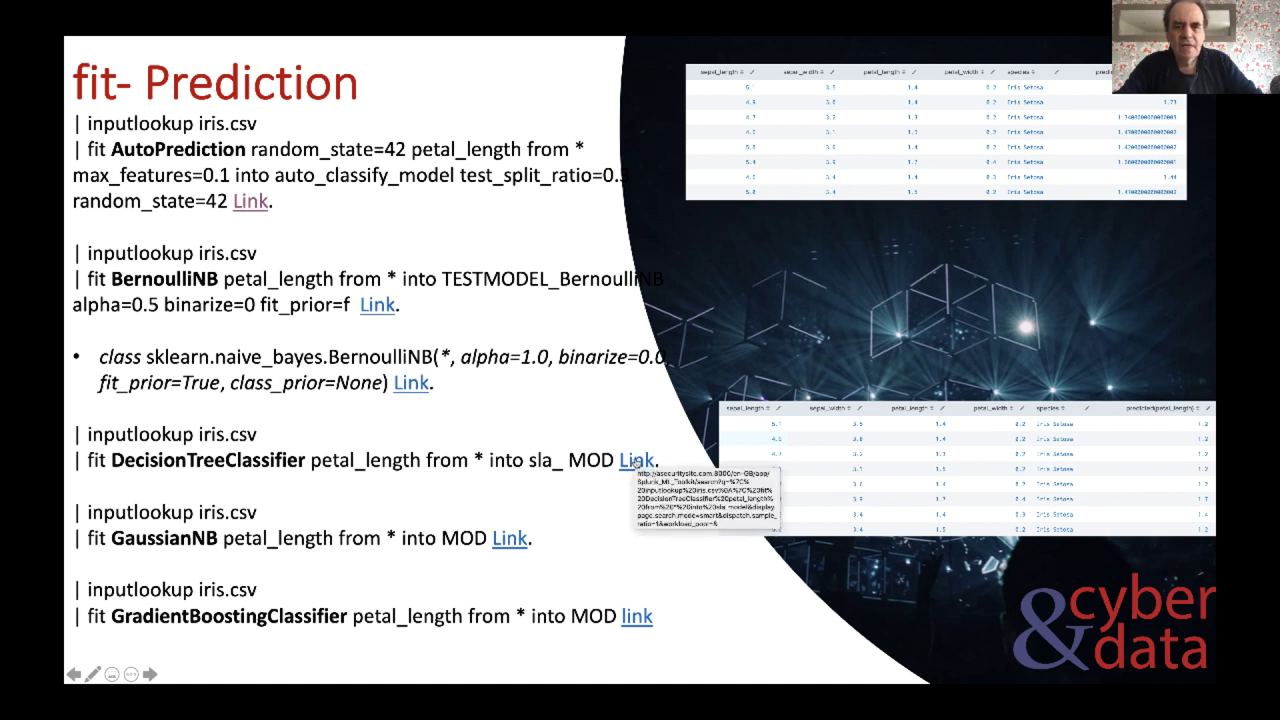
pyautogui.click(637, 462)
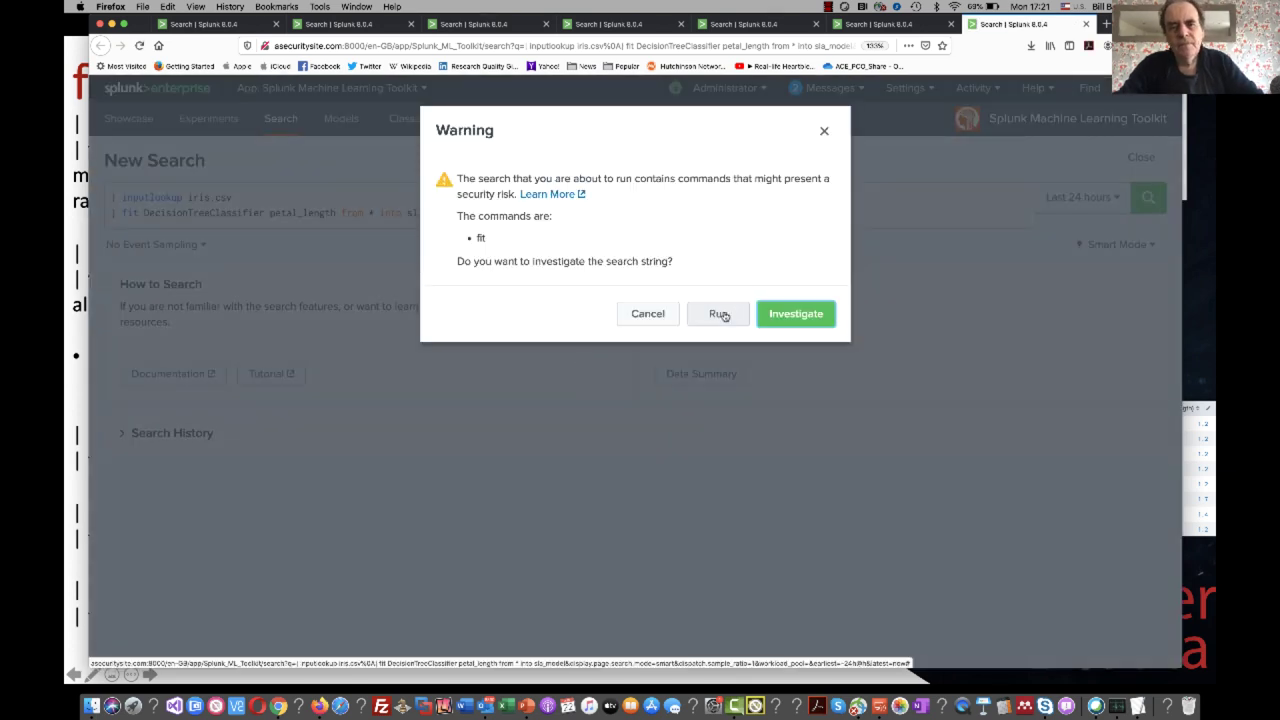
pyautogui.click(720, 315)
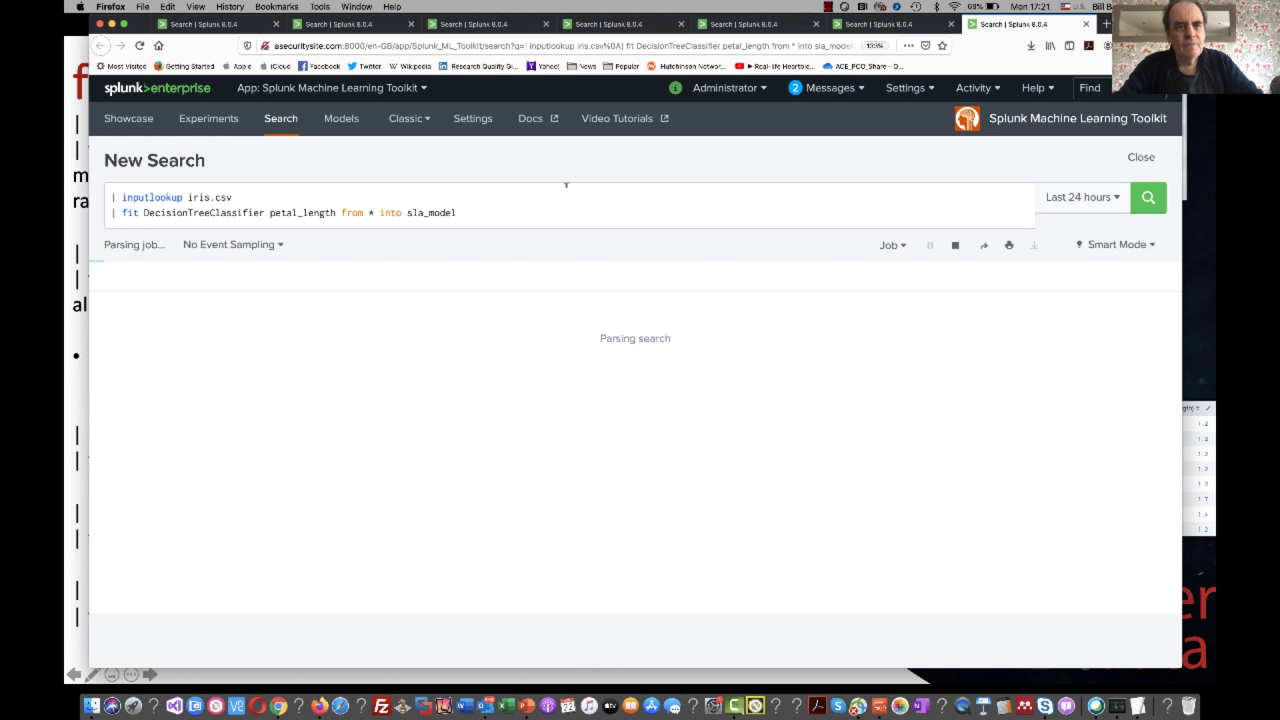
pyautogui.click(494, 211)
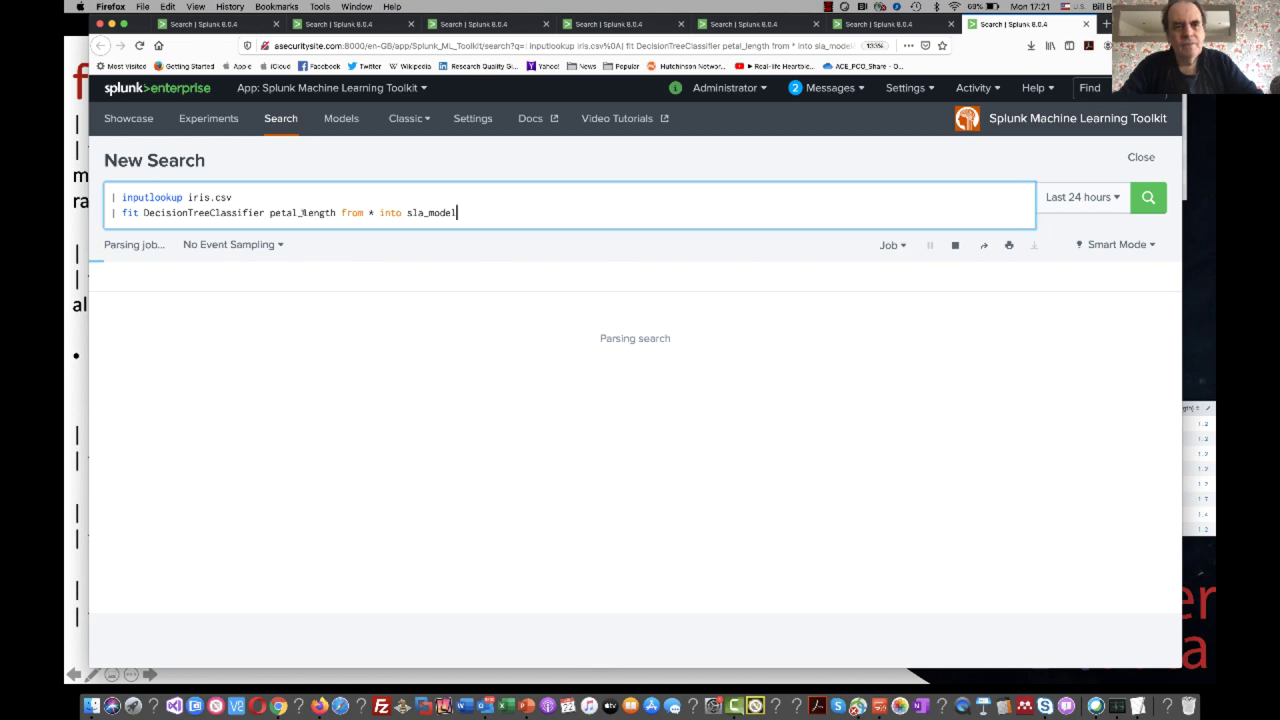
pyautogui.doubleClick(308, 212)
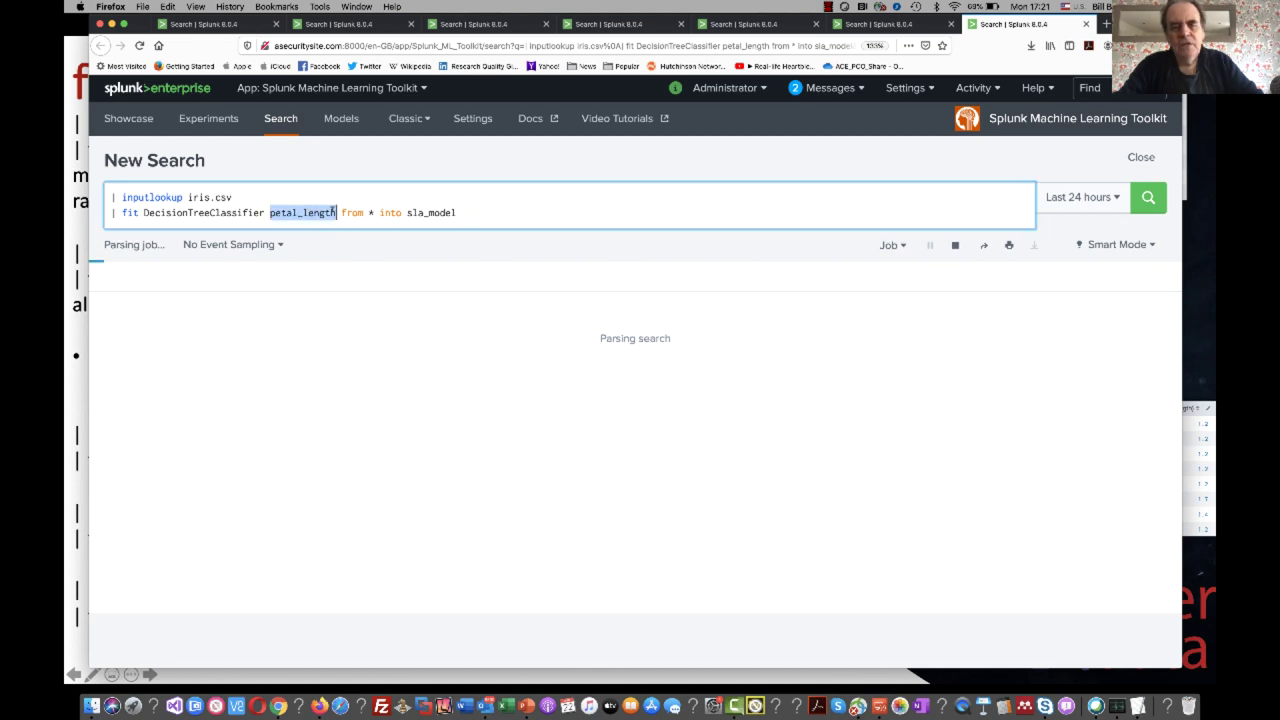
# Step: Replace the wildcard with species as the predictor in the DecisionTreeClassifier query, and run the search
pyautogui.click(373, 211)
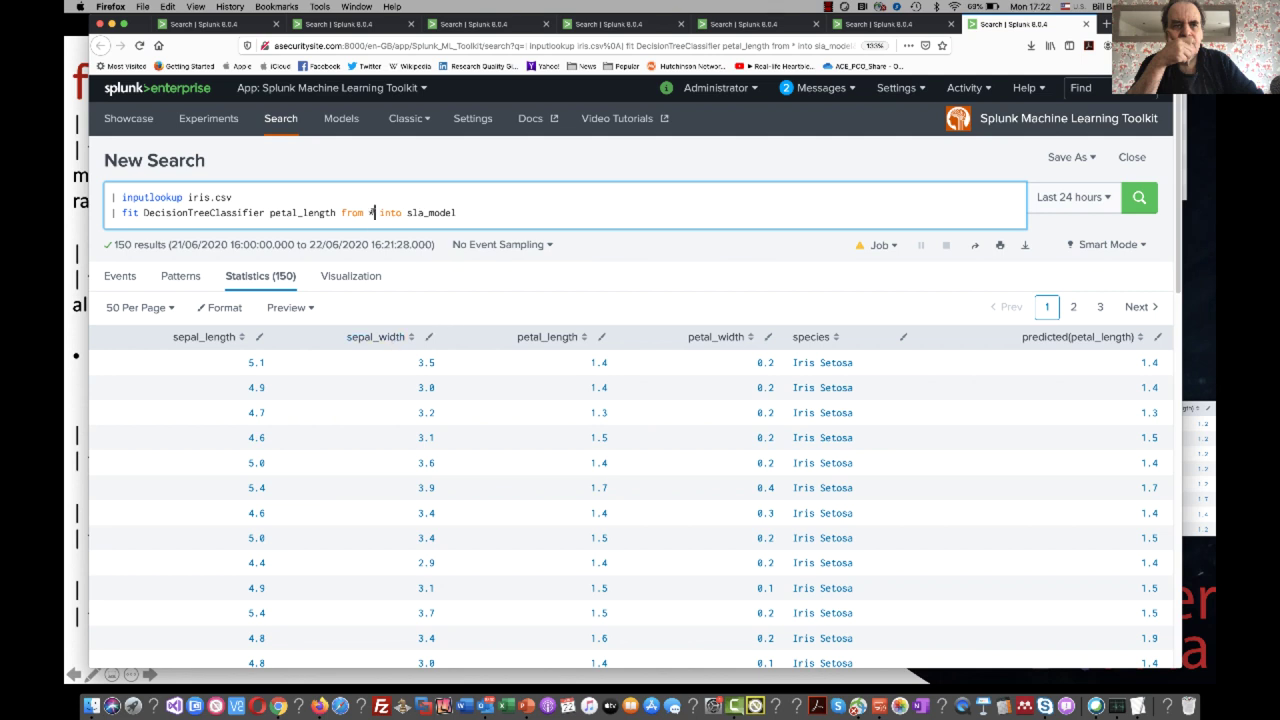
pyautogui.press('BackSpace')
pyautogui.write('s')
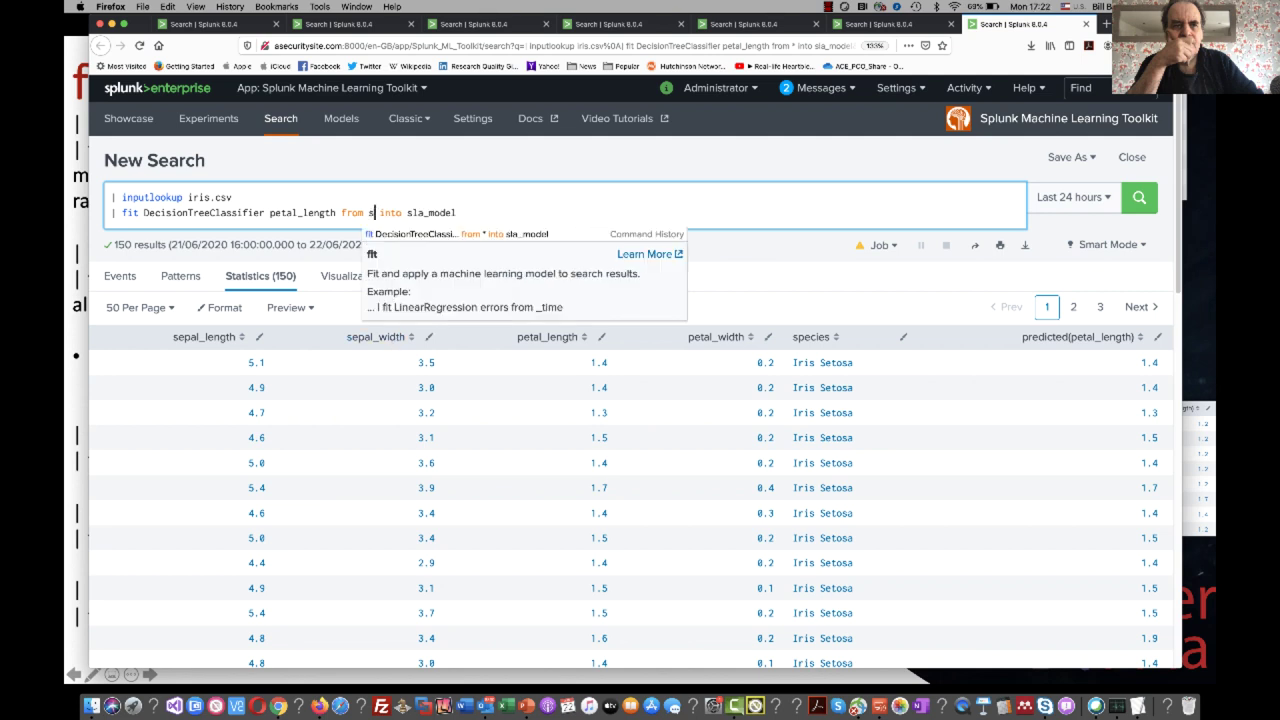
pyautogui.press('BackSpace')
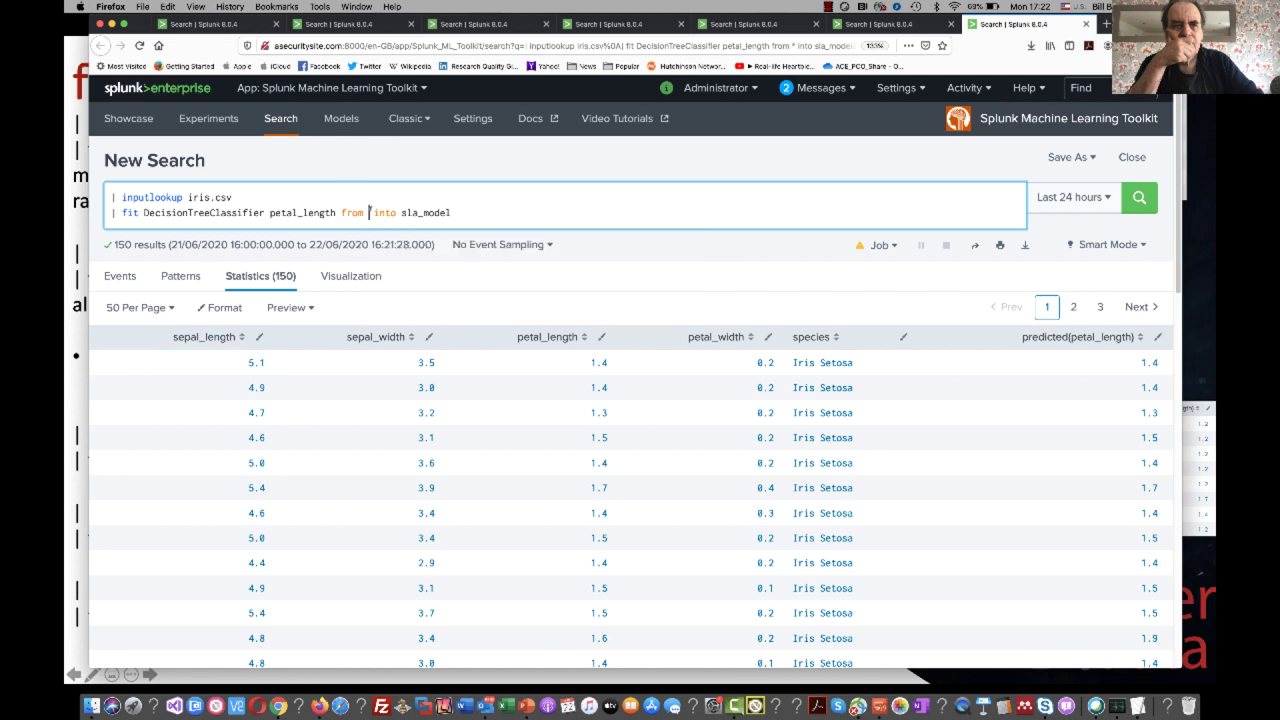
pyautogui.write('species')
pyautogui.click(1139, 197)
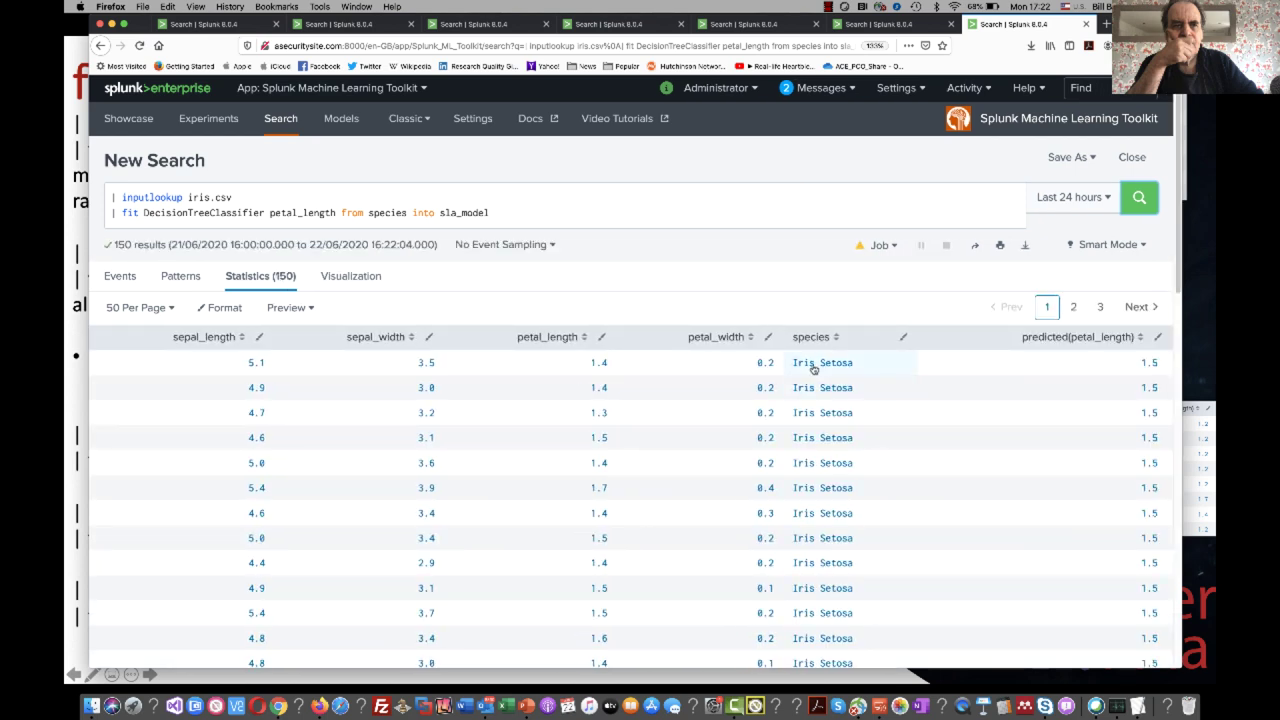
# Step: Highlight species in the query, examine the predicted petal lengths, and sort the results by species in ascending order
pyautogui.doubleClick(400, 212)
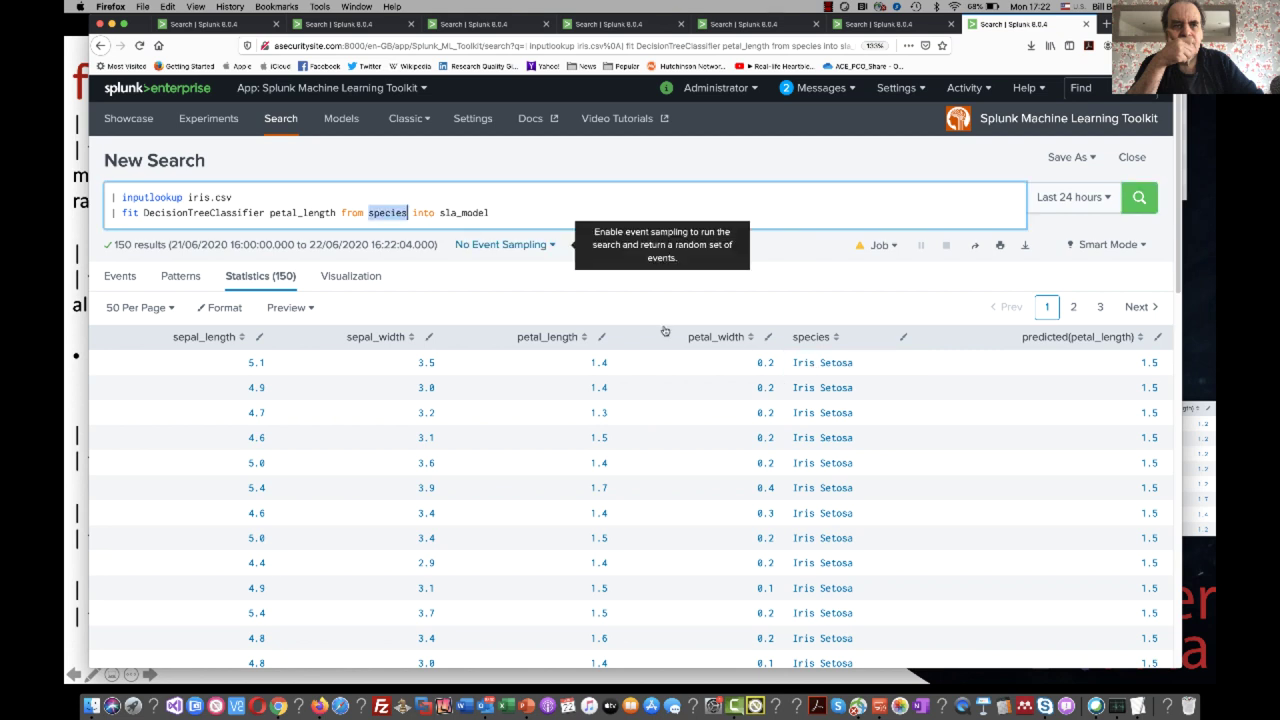
pyautogui.scroll(-10, 858, 462)
pyautogui.scroll(10, 854, 464)
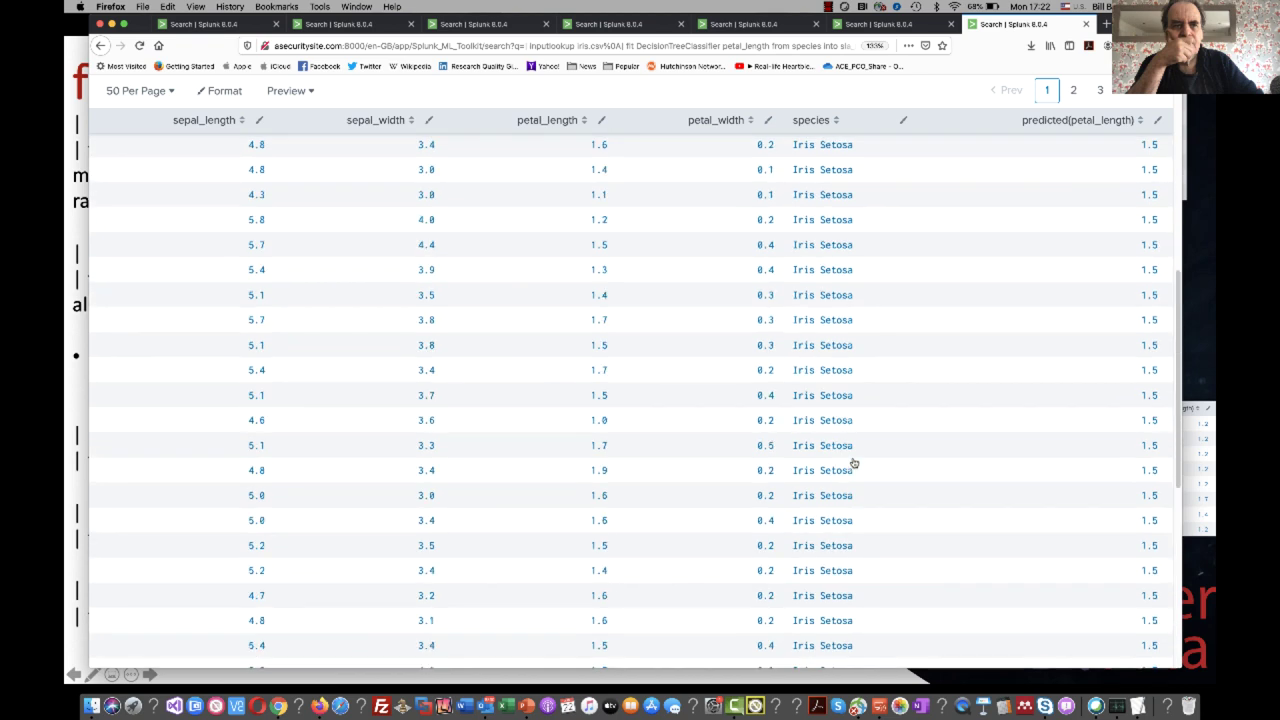
pyautogui.click(810, 337)
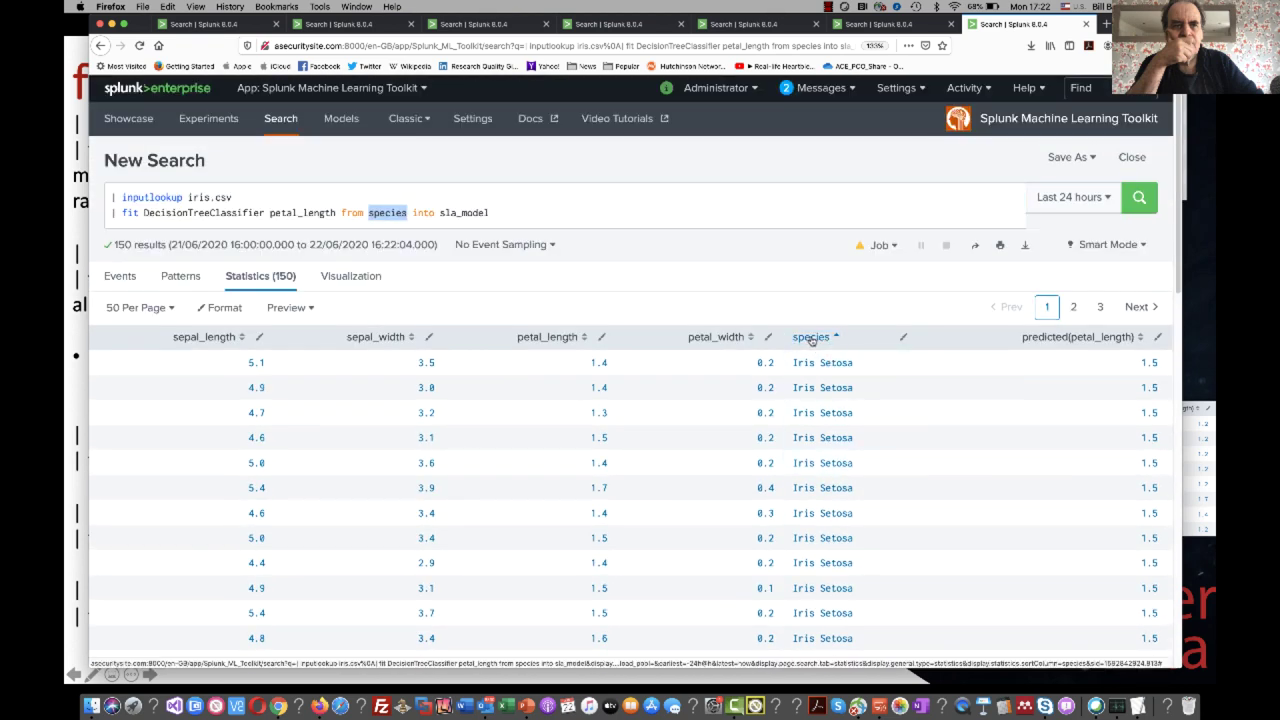
# Step: Sort the results by species in descending and ascending order to compare the predicted petal lengths per species
pyautogui.click(811, 338)
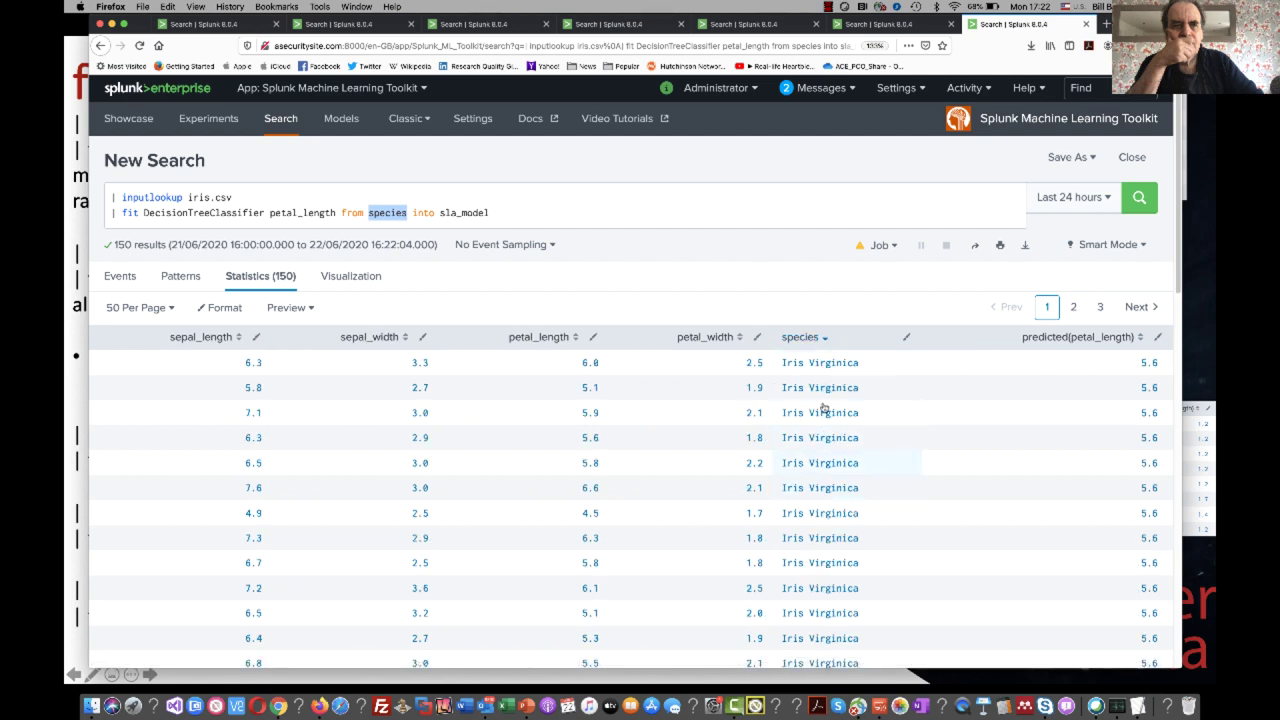
pyautogui.click(810, 337)
pyautogui.click(811, 339)
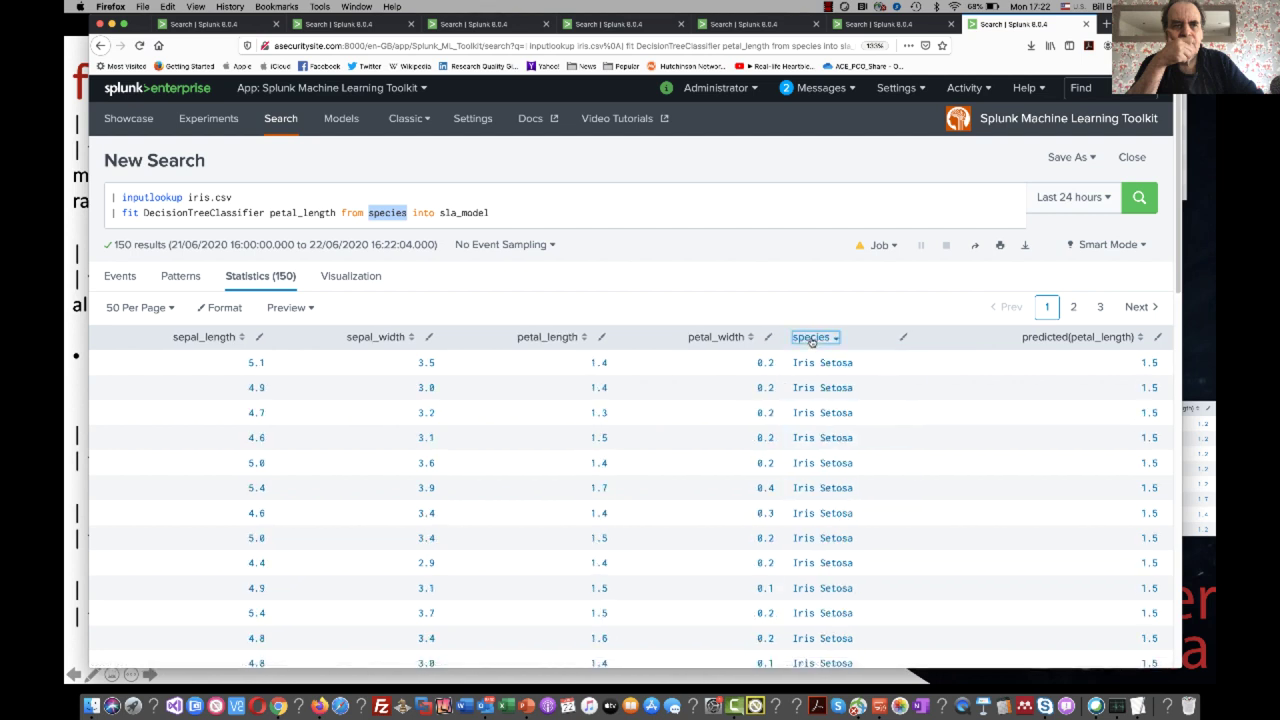
pyautogui.click(802, 338)
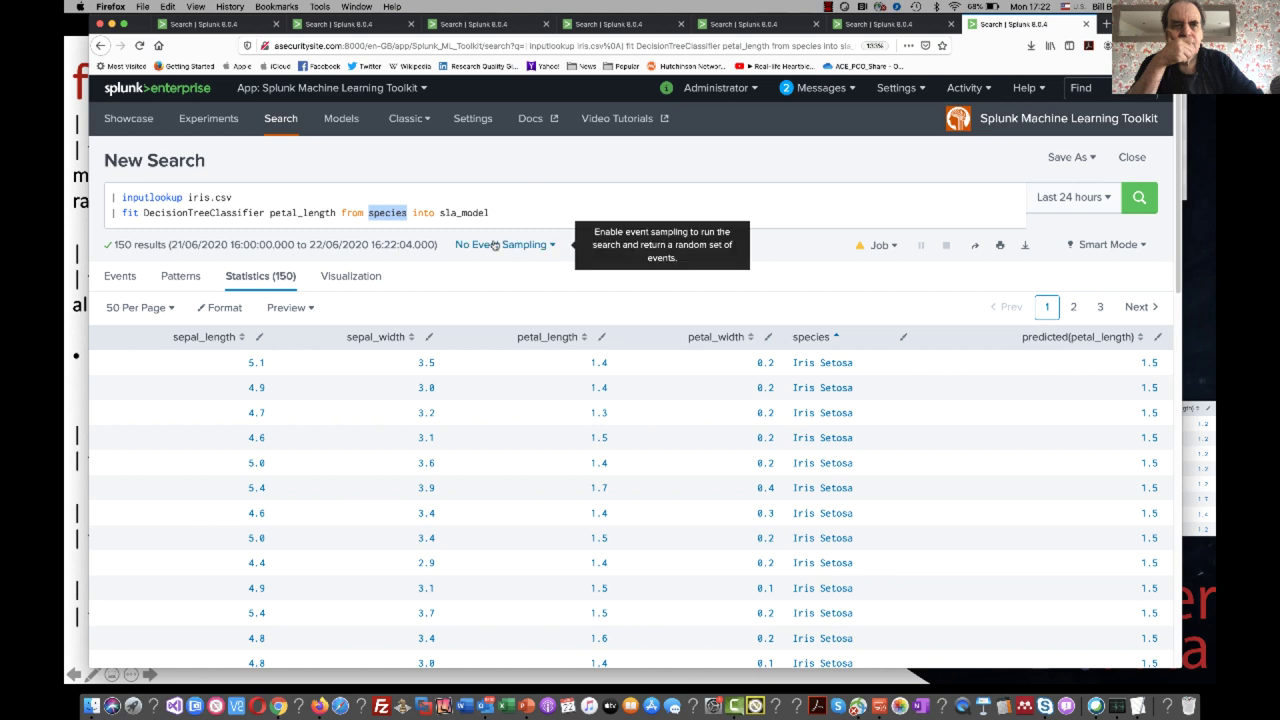
# Step: Add sepal_width after species as a second predictor in the DecisionTreeClassifier query, and run the search
pyautogui.click(410, 212)
pyautogui.write('p')
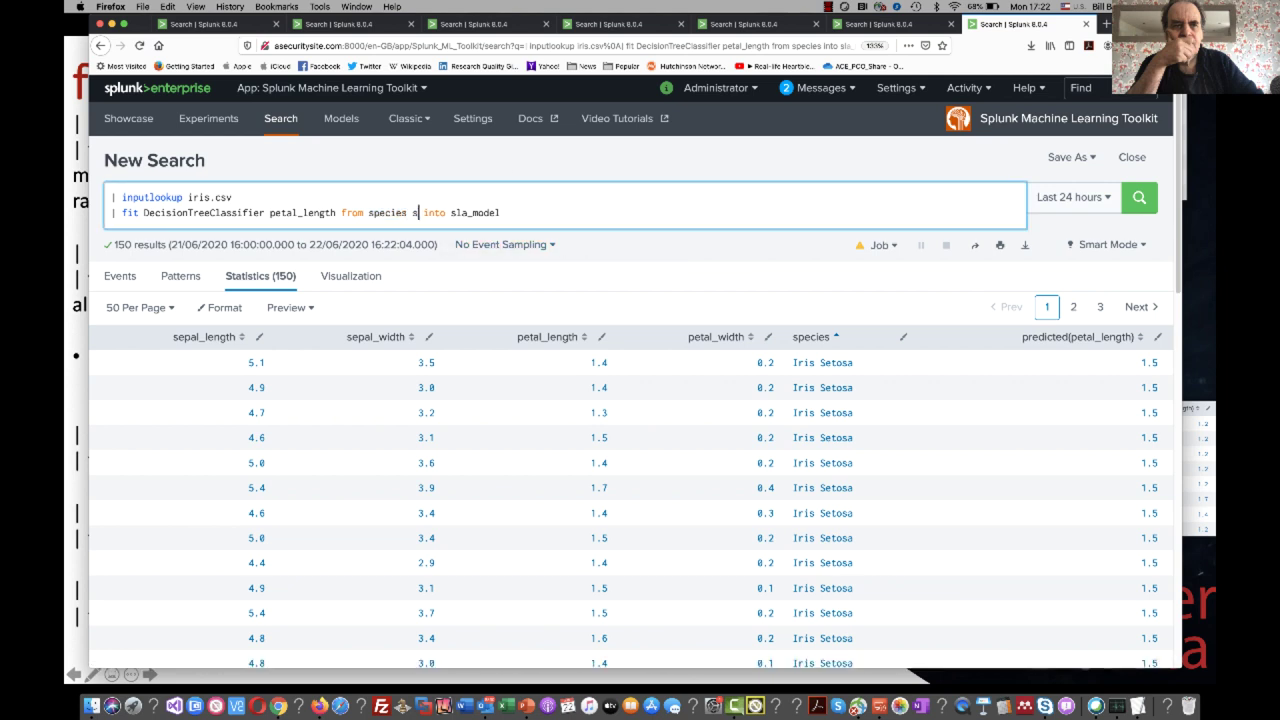
pyautogui.press('BackSpace')
pyautogui.write('s')
pyautogui.write('epal_w')
pyautogui.write('dith')
pyautogui.press('BackSpace')
pyautogui.press('BackSpace')
pyautogui.press('BackSpace')
pyautogui.press('BackSpace')
pyautogui.write('idth')
pyautogui.click(1140, 198)
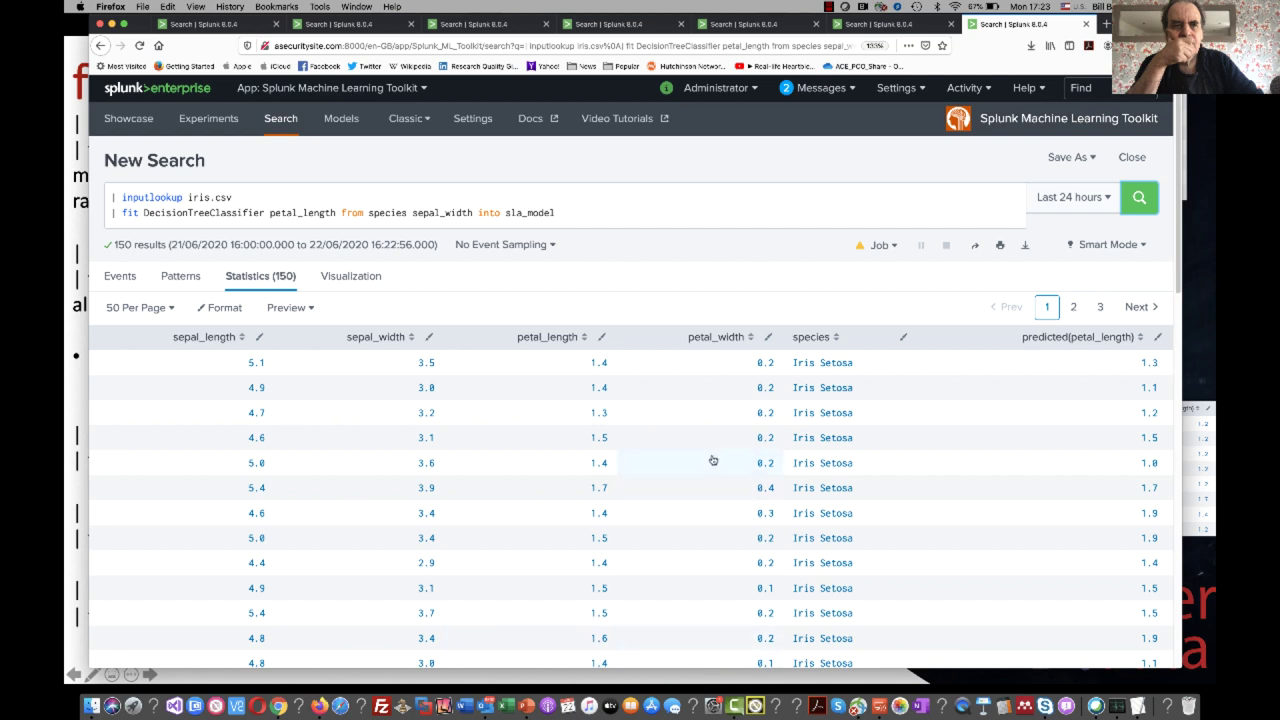
# Step: Switch to the PowerPoint slides and advance to the prediction slide that starts with LogisticRegression
pyautogui.click(700, 612)
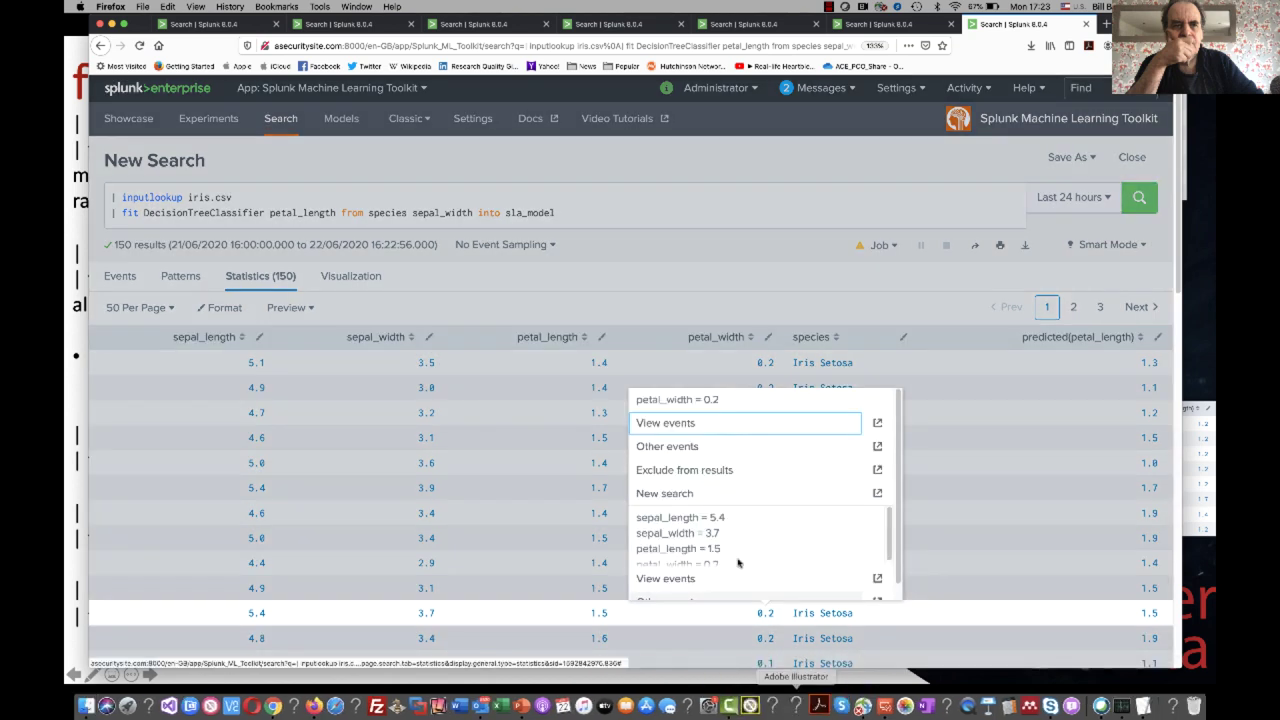
pyautogui.click(600, 251)
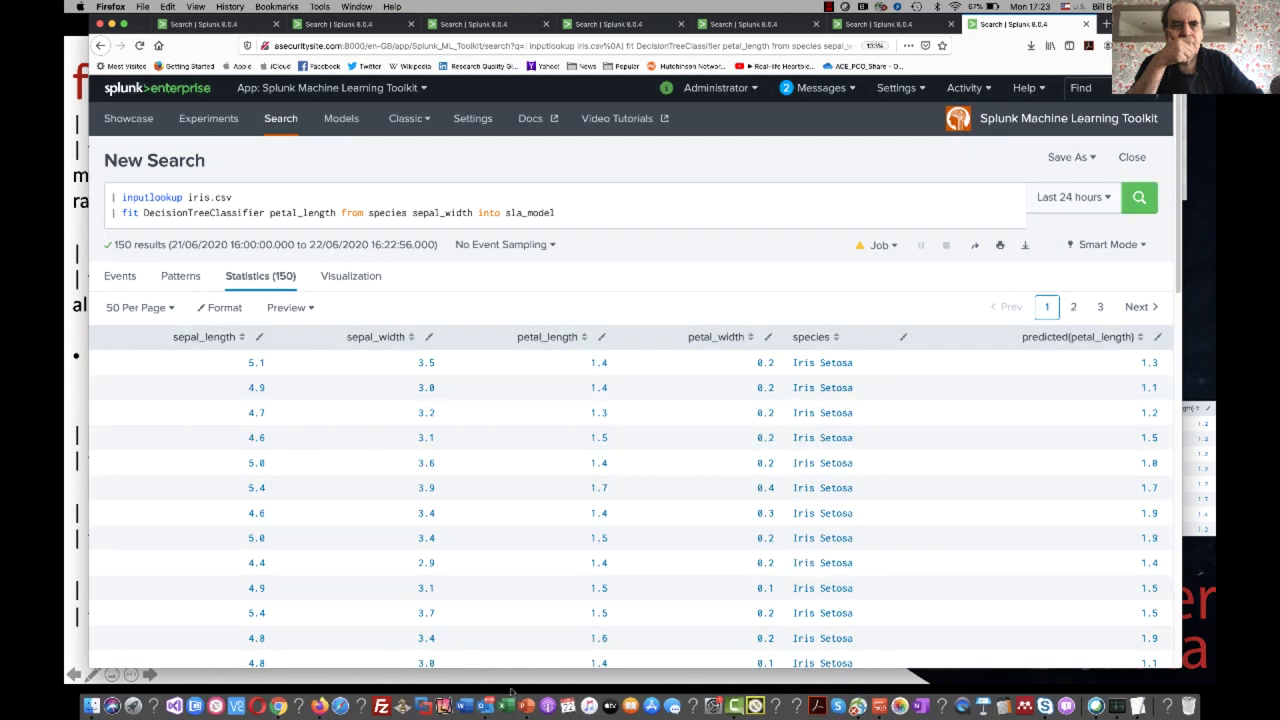
pyautogui.click(527, 706)
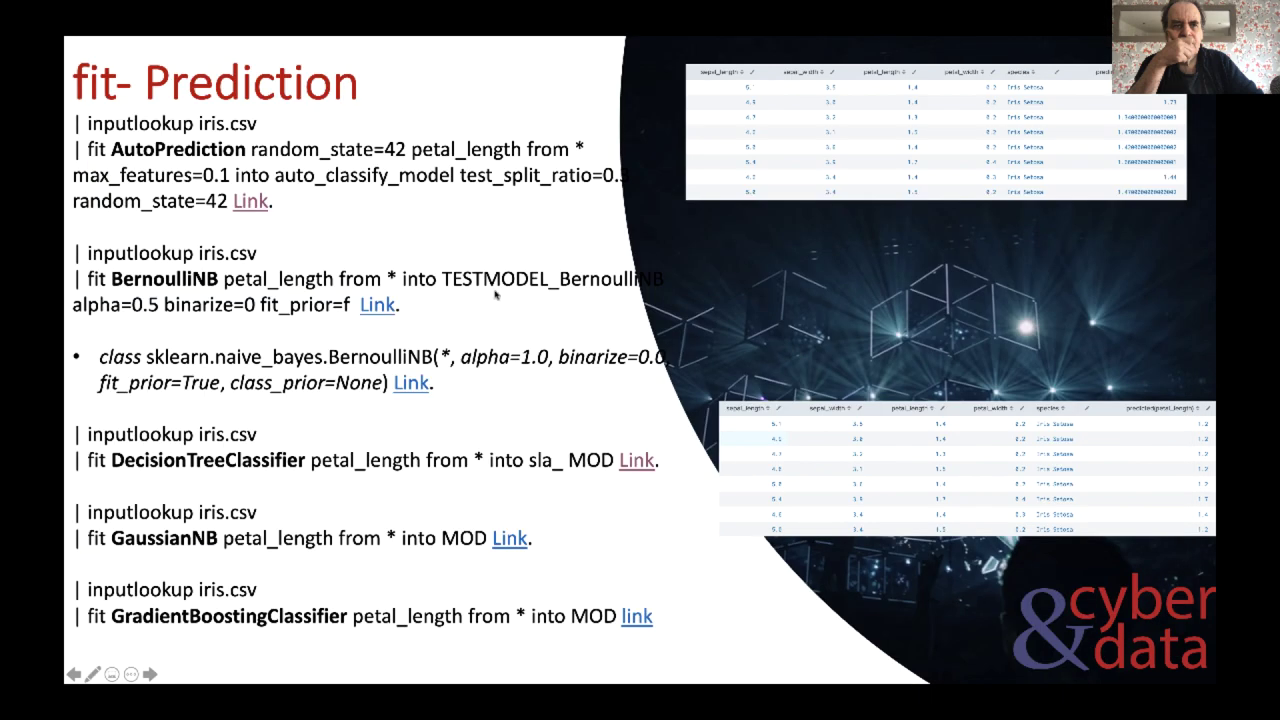
pyautogui.click(488, 485)
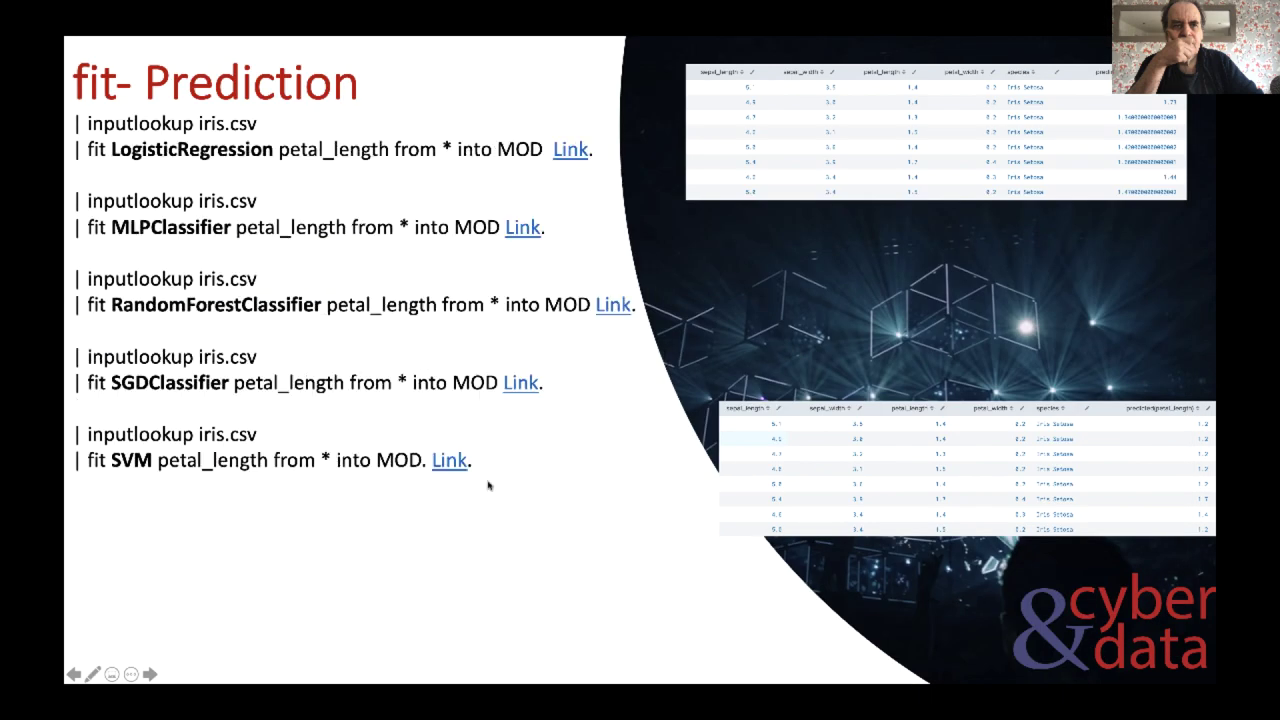
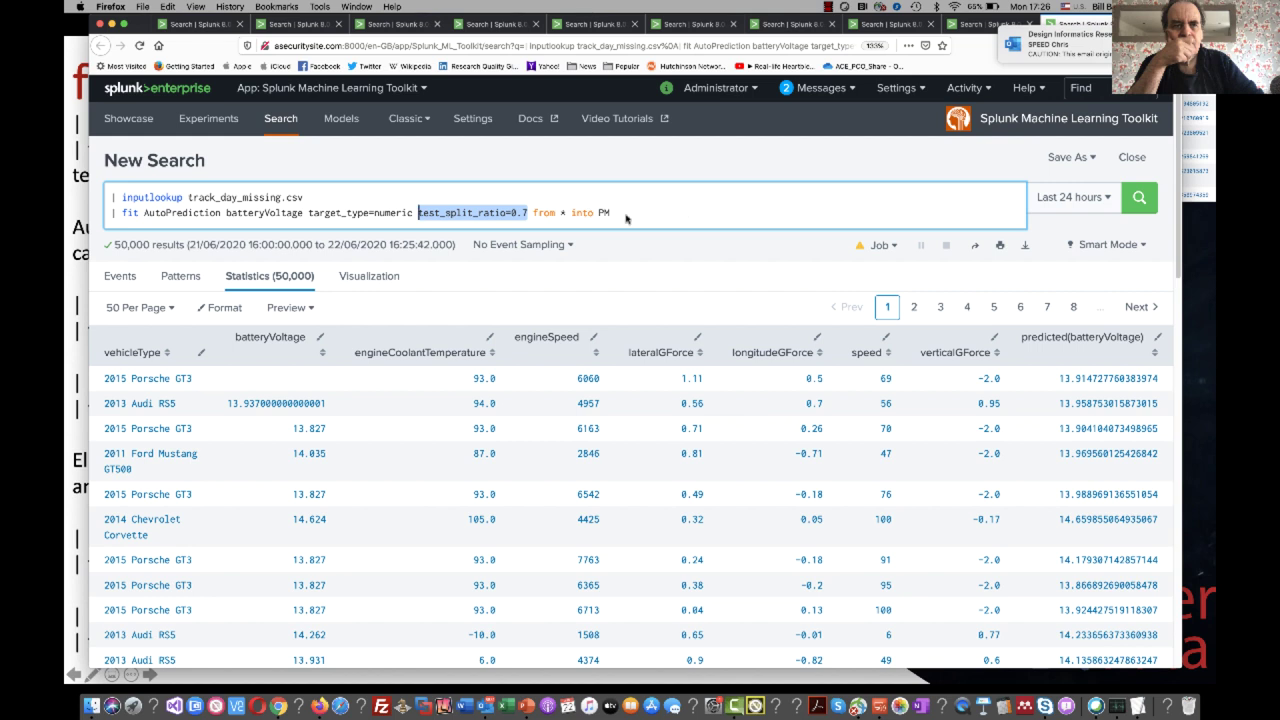
# Step: Replace the wildcard with speed and engineSpeed as predictors in the AutoPrediction query for track_day_missing.csv, and run the search
pyautogui.click(566, 213)
pyautogui.press('BackSpace')
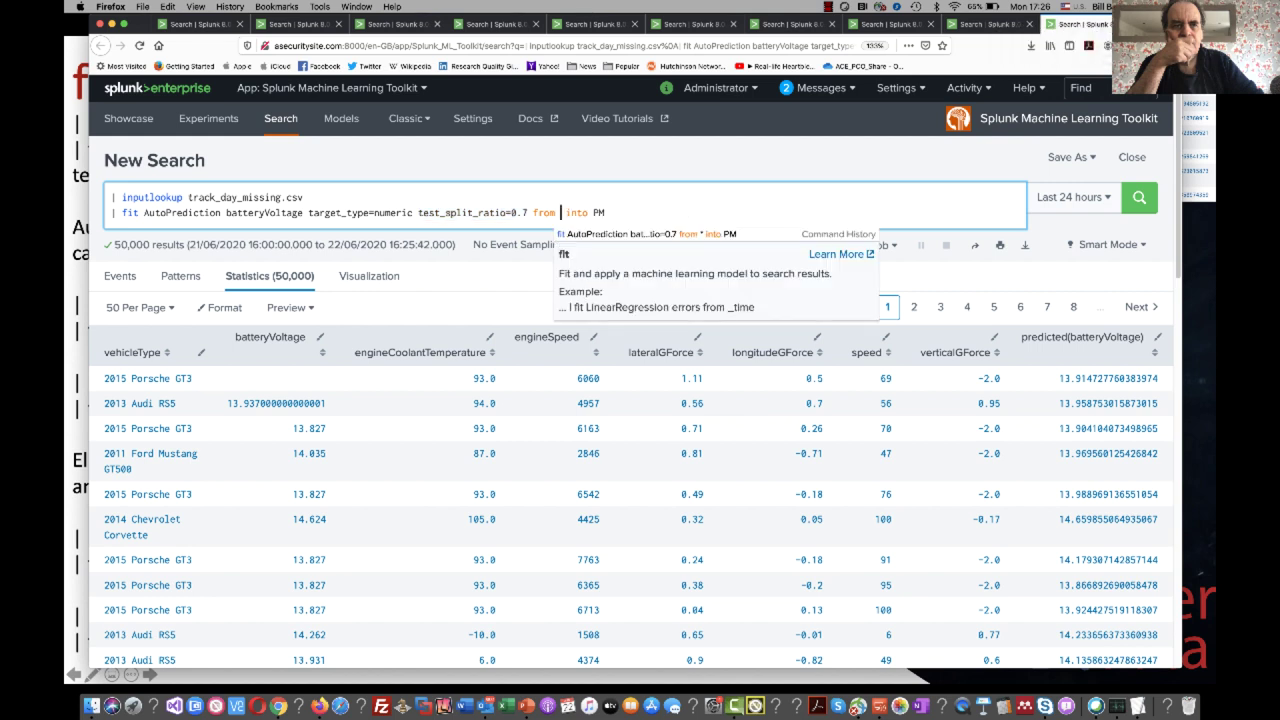
pyautogui.write('sppe')
pyautogui.press('BackSpace')
pyautogui.press('BackSpace')
pyautogui.write('eed ')
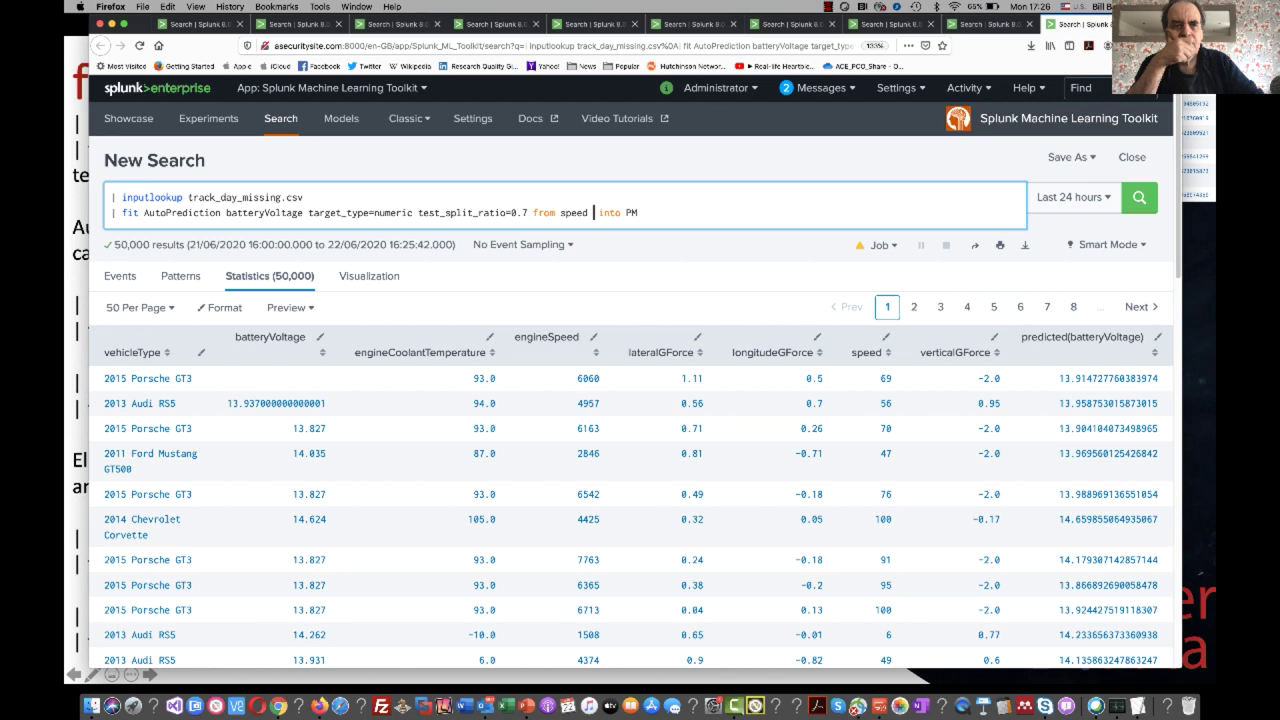
pyautogui.write('engineSpeed')
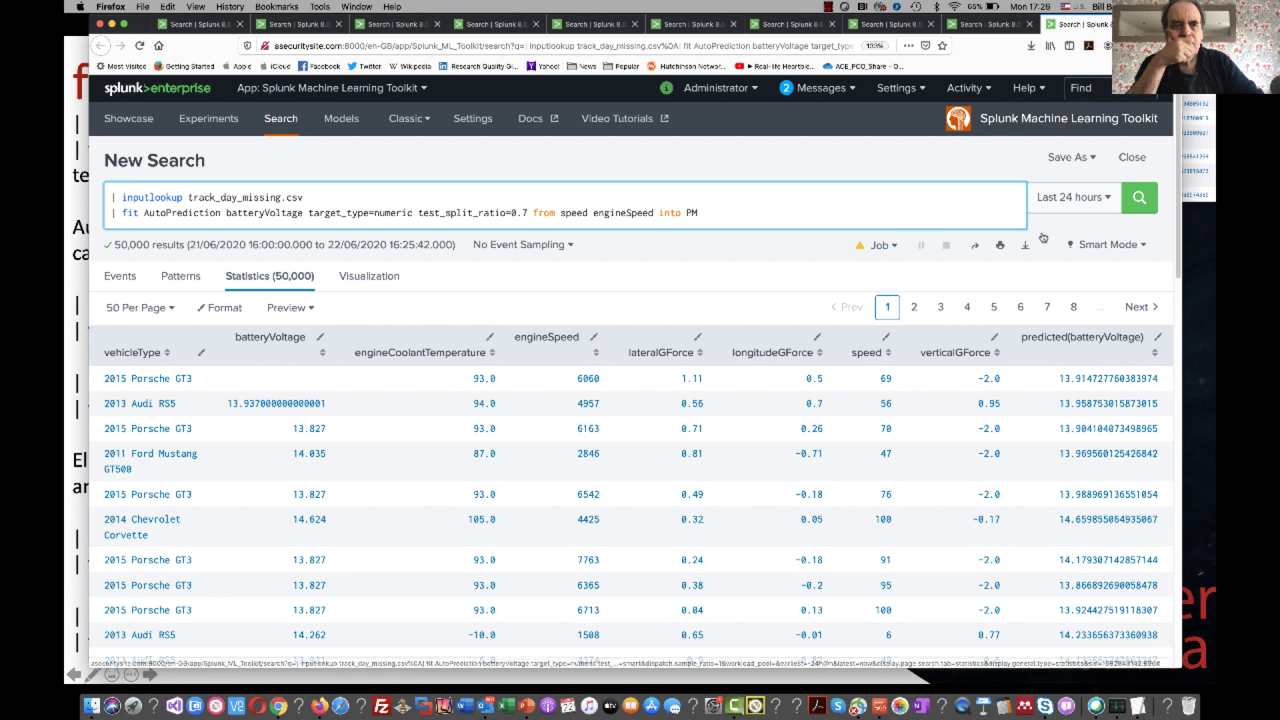
pyautogui.click(1139, 199)
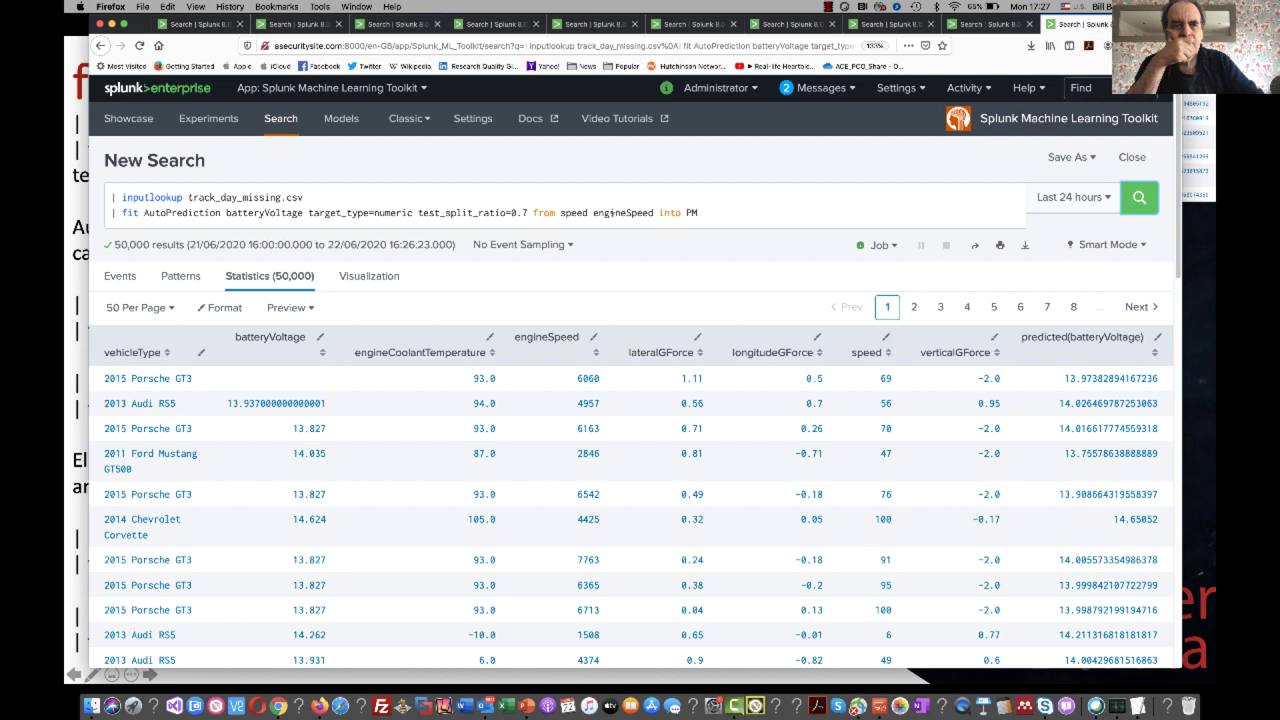
# Step: Replace the engineSpeed predictor with vehicleType in the AutoPrediction query for batteryVoltage, and run the search
pyautogui.moveTo(654, 212); pyautogui.dragTo(594, 212)
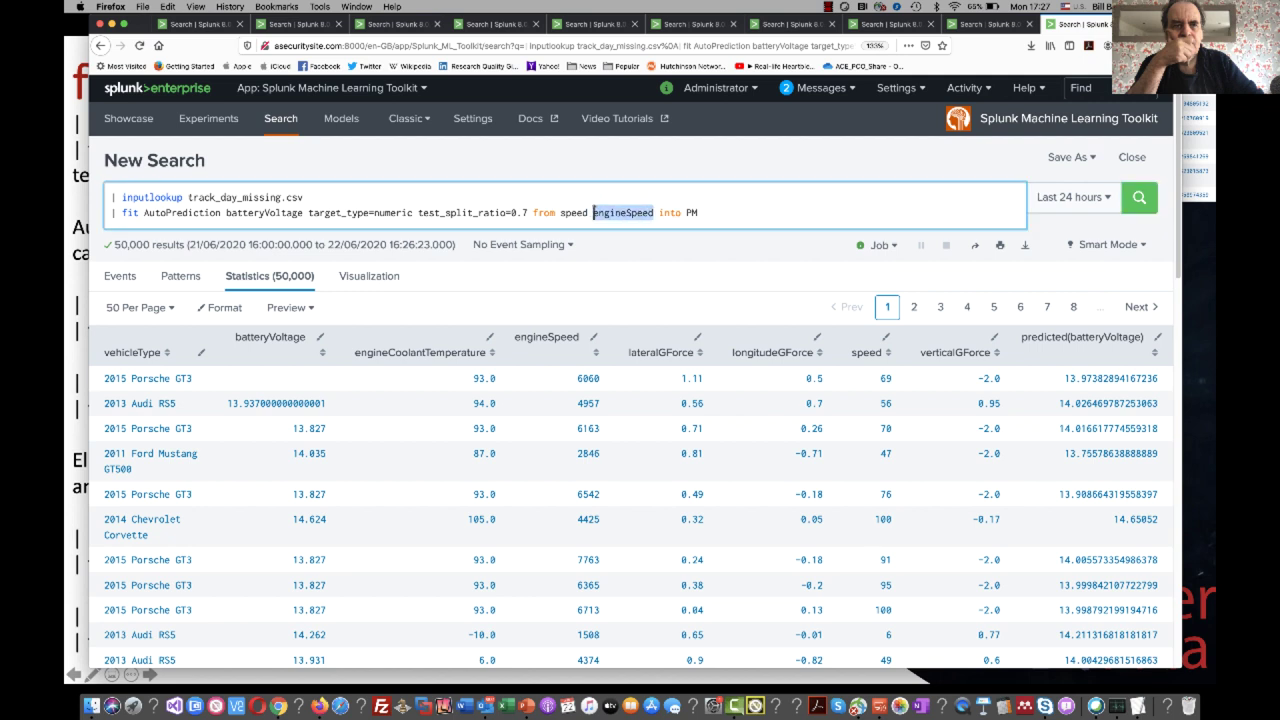
pyautogui.write('vec')
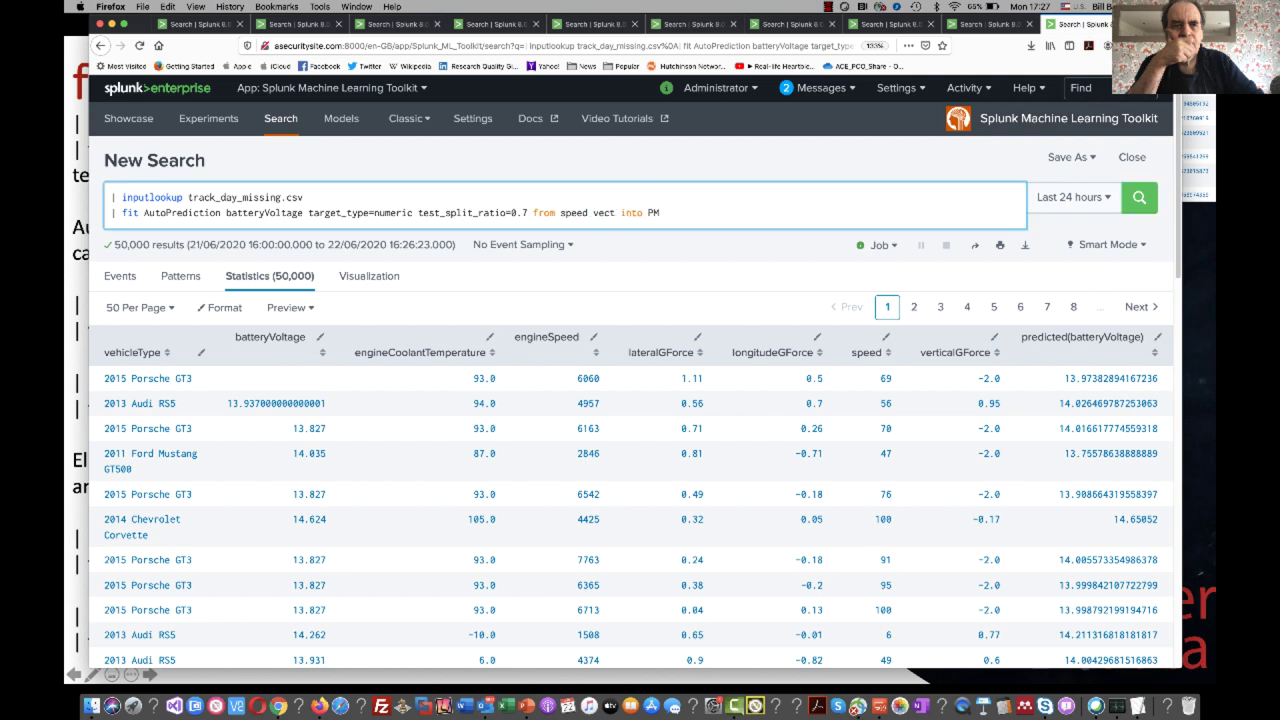
pyautogui.press('BackSpace')
pyautogui.write('hicleType')
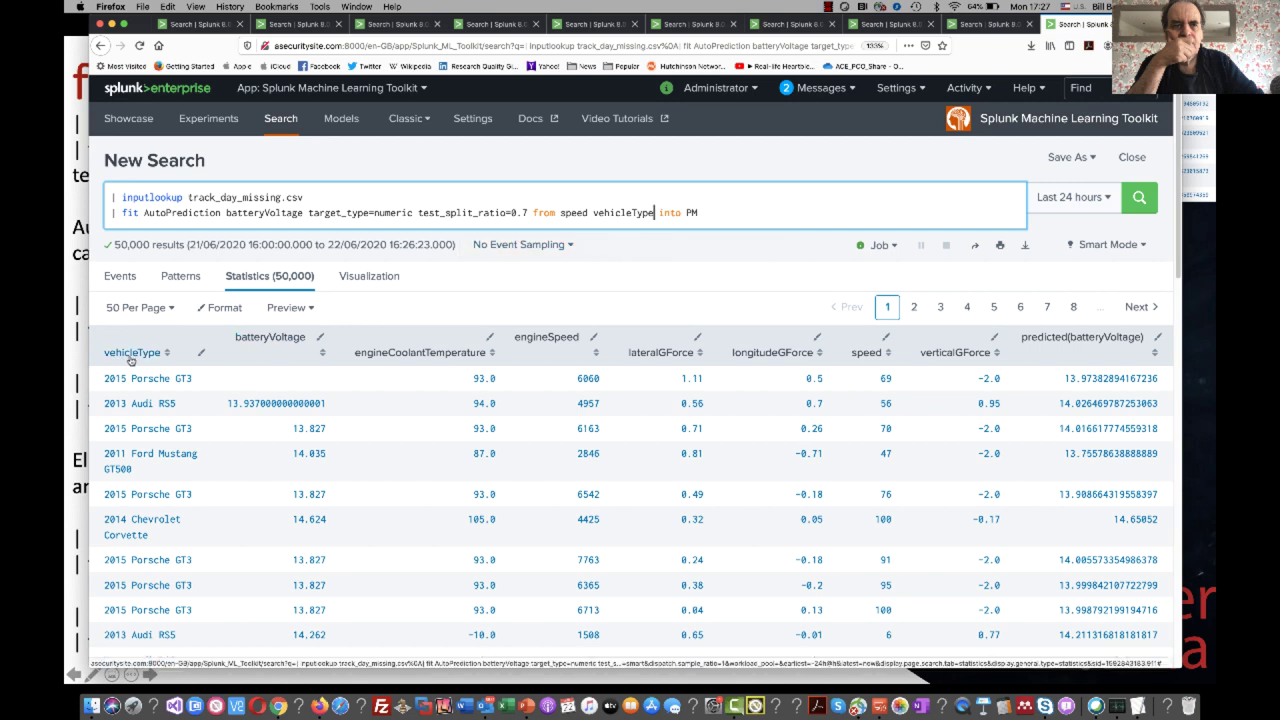
pyautogui.click(1138, 199)
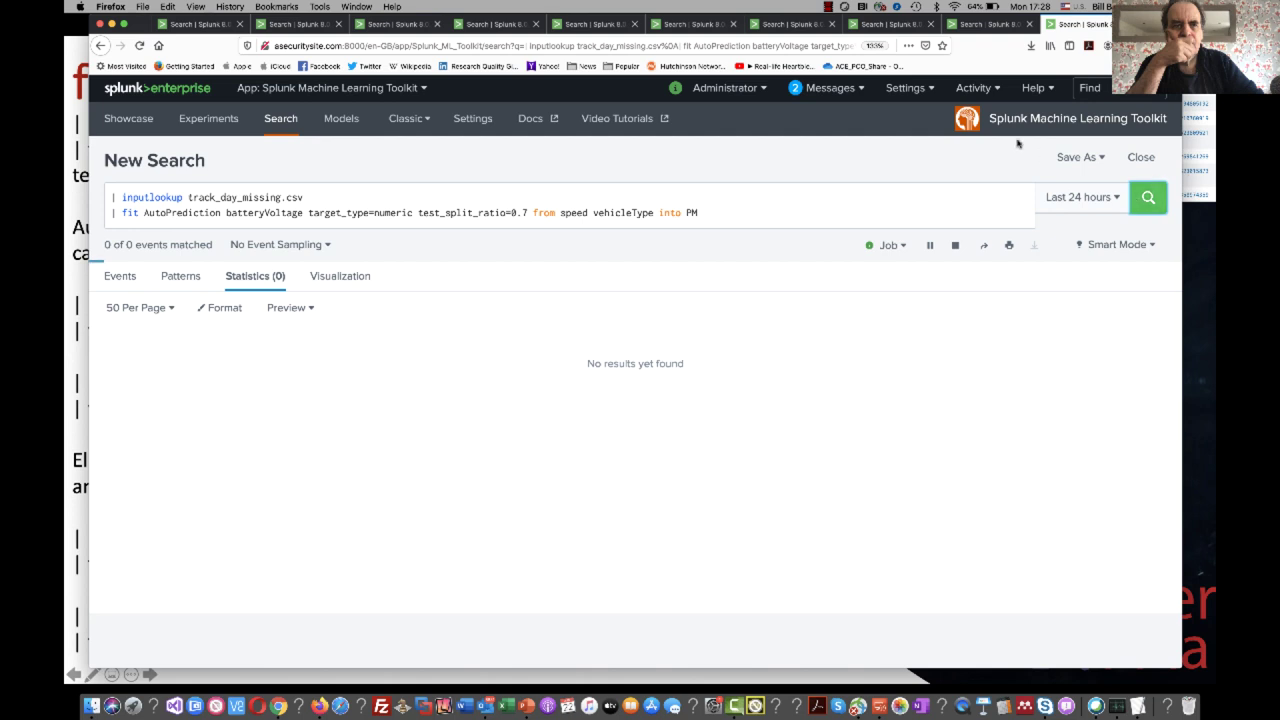
# Step: Make vehicleType the AutoPrediction target instead of batteryVoltage, use engineSpeed as the second predictor, and run the search
pyautogui.click(414, 212)
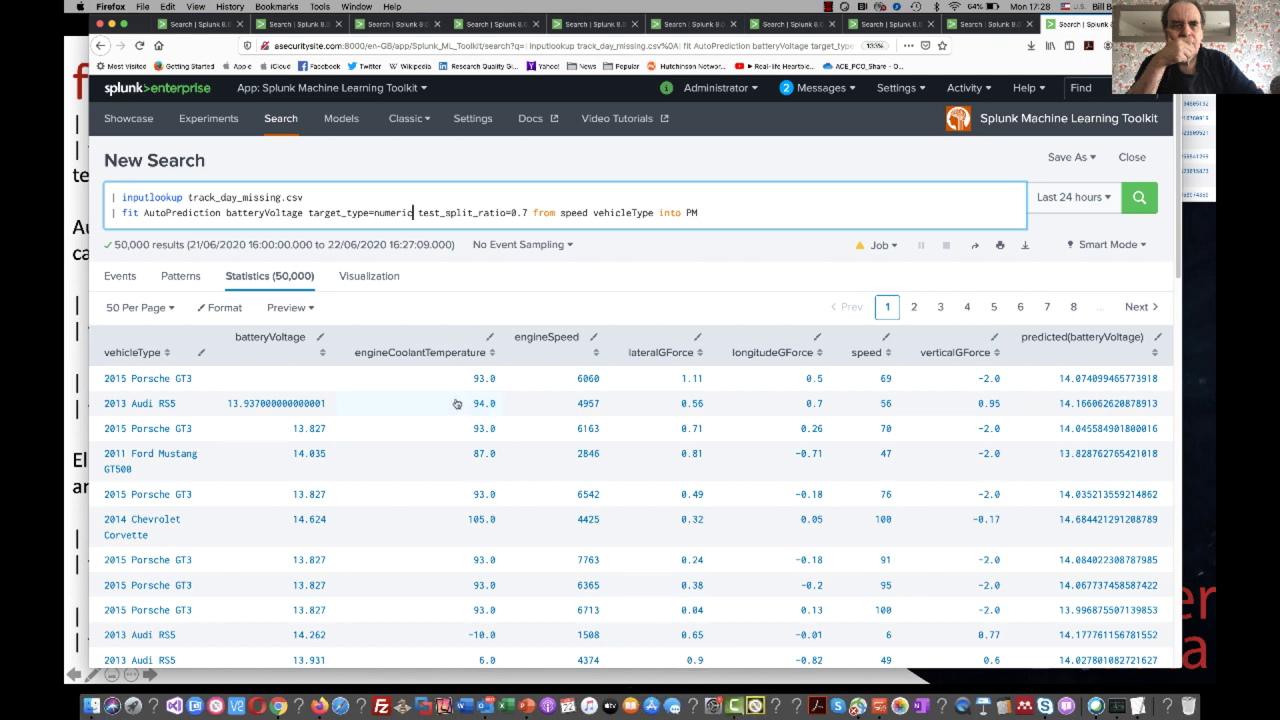
pyautogui.doubleClick(607, 212)
pyautogui.press('super+c')
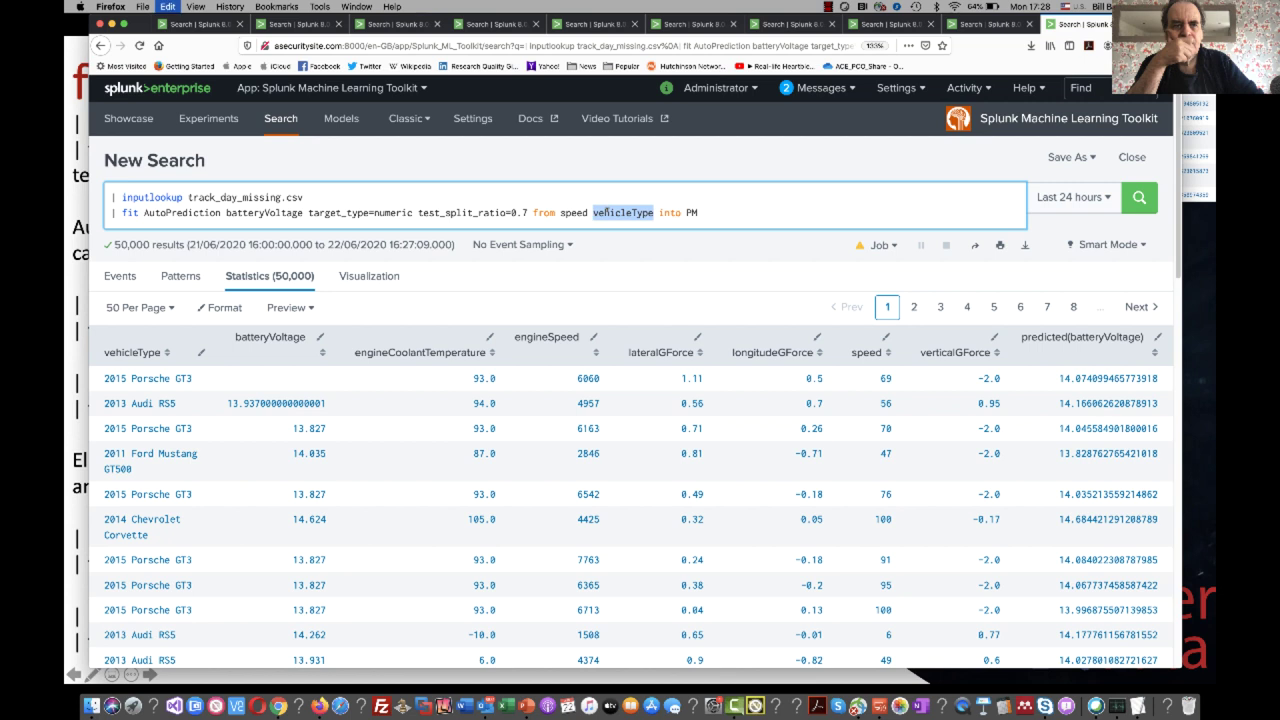
pyautogui.doubleClick(268, 213)
pyautogui.press('super+v')
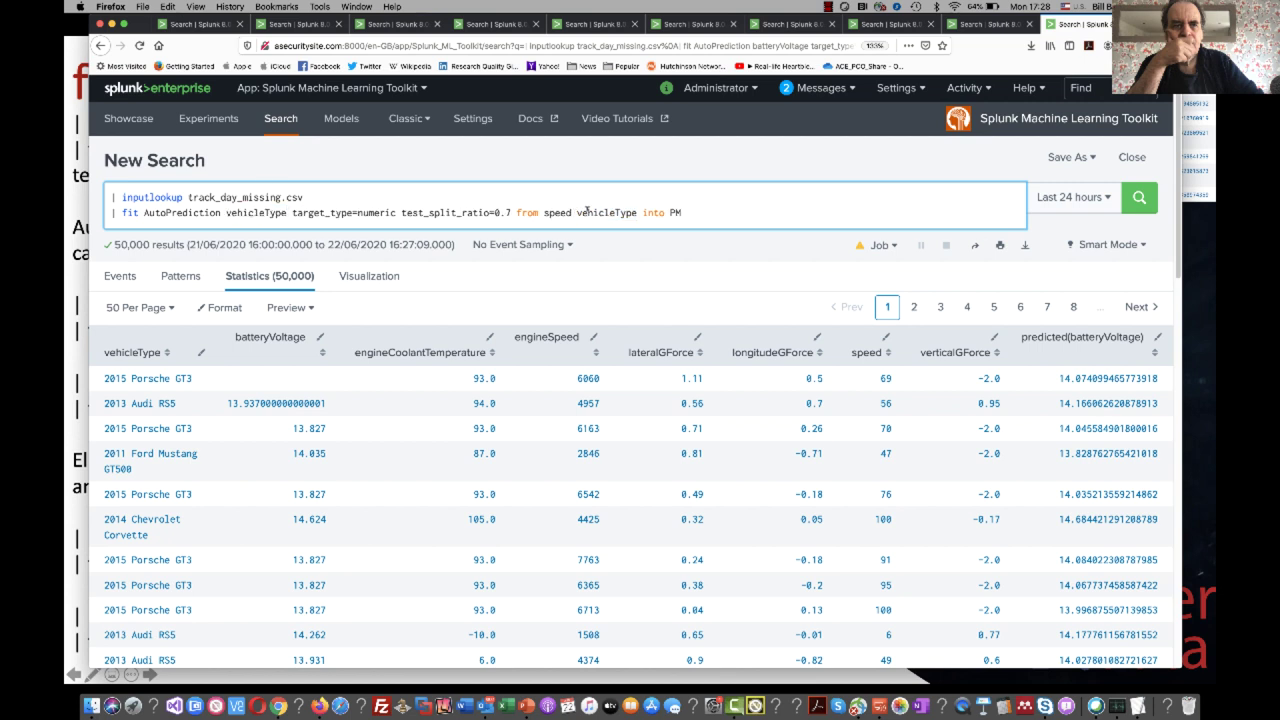
pyautogui.doubleClick(578, 212)
pyautogui.write('engineSpeed')
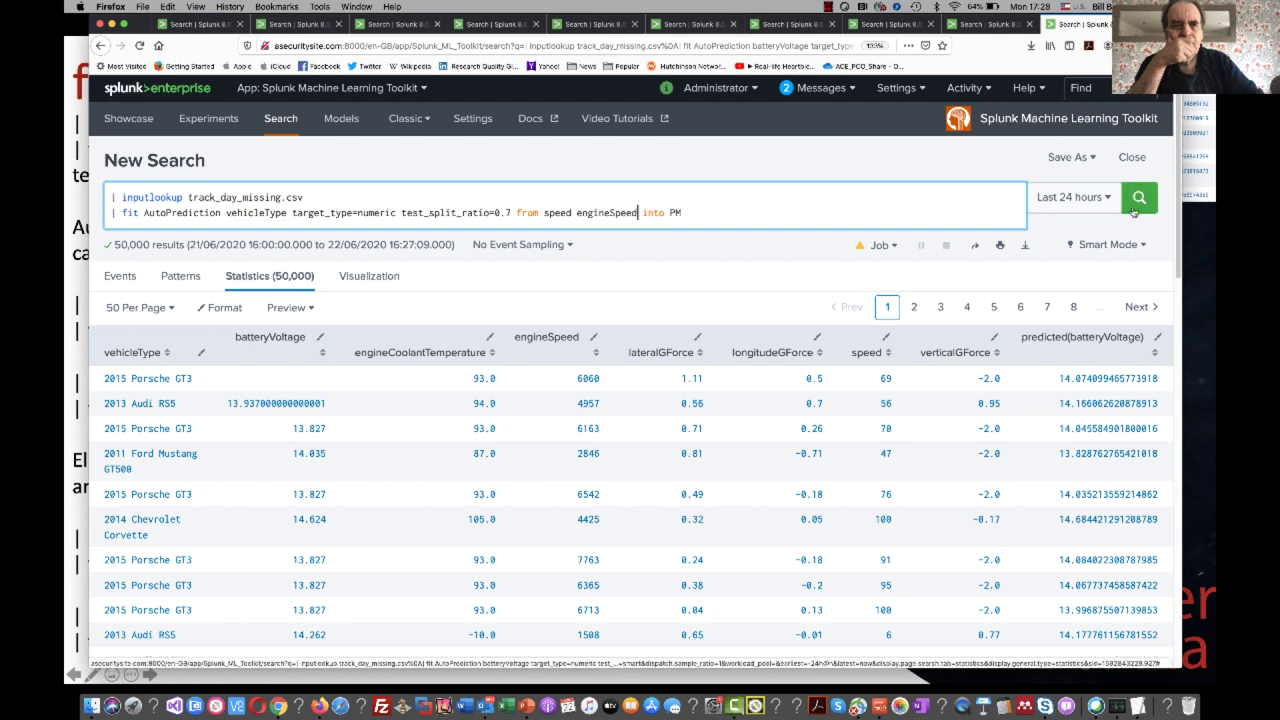
pyautogui.click(1135, 206)
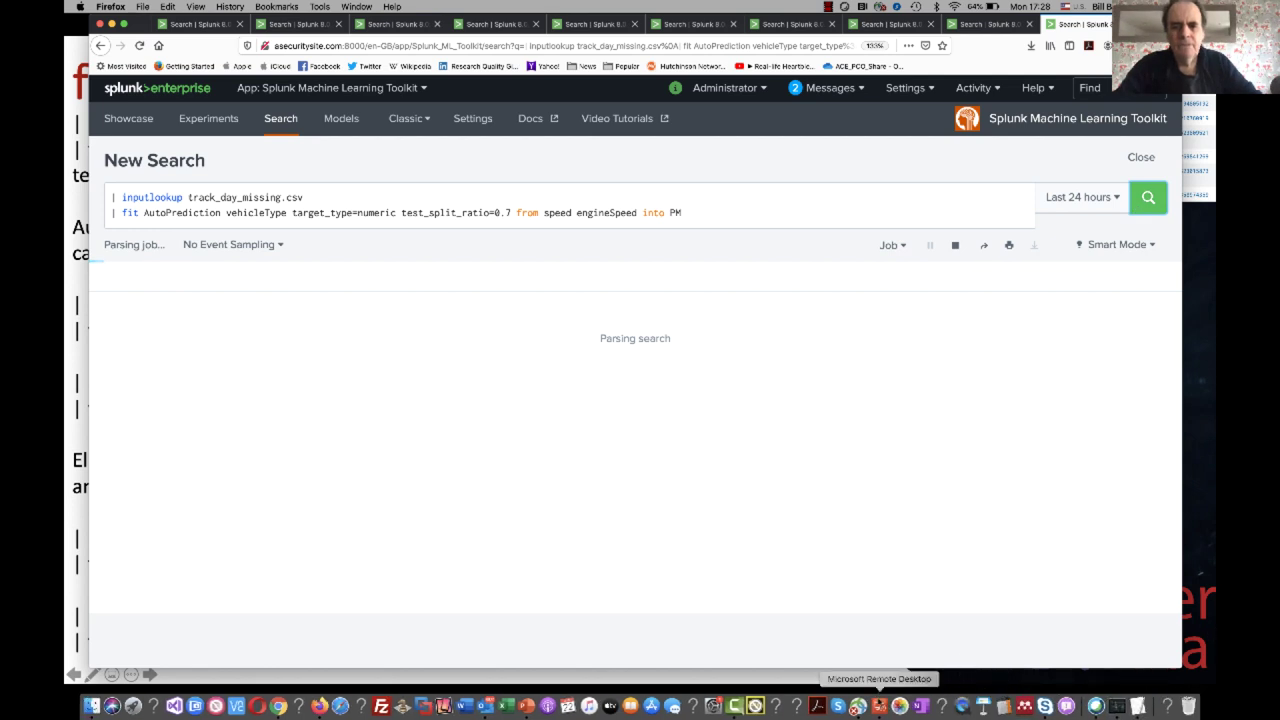
# Step: Switch to the PowerPoint slides and run the linked ElasticNet search for track_day_missing.csv with its fit command allowed
pyautogui.click(512, 706)
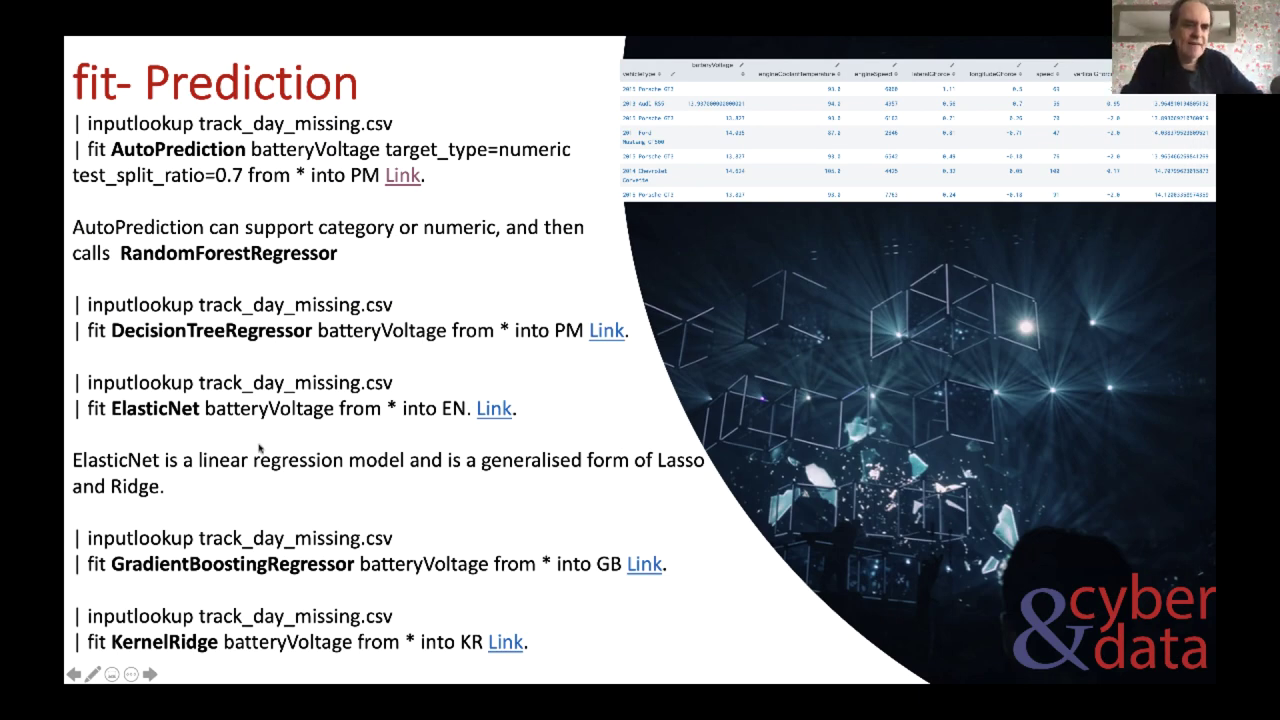
pyautogui.click(494, 409)
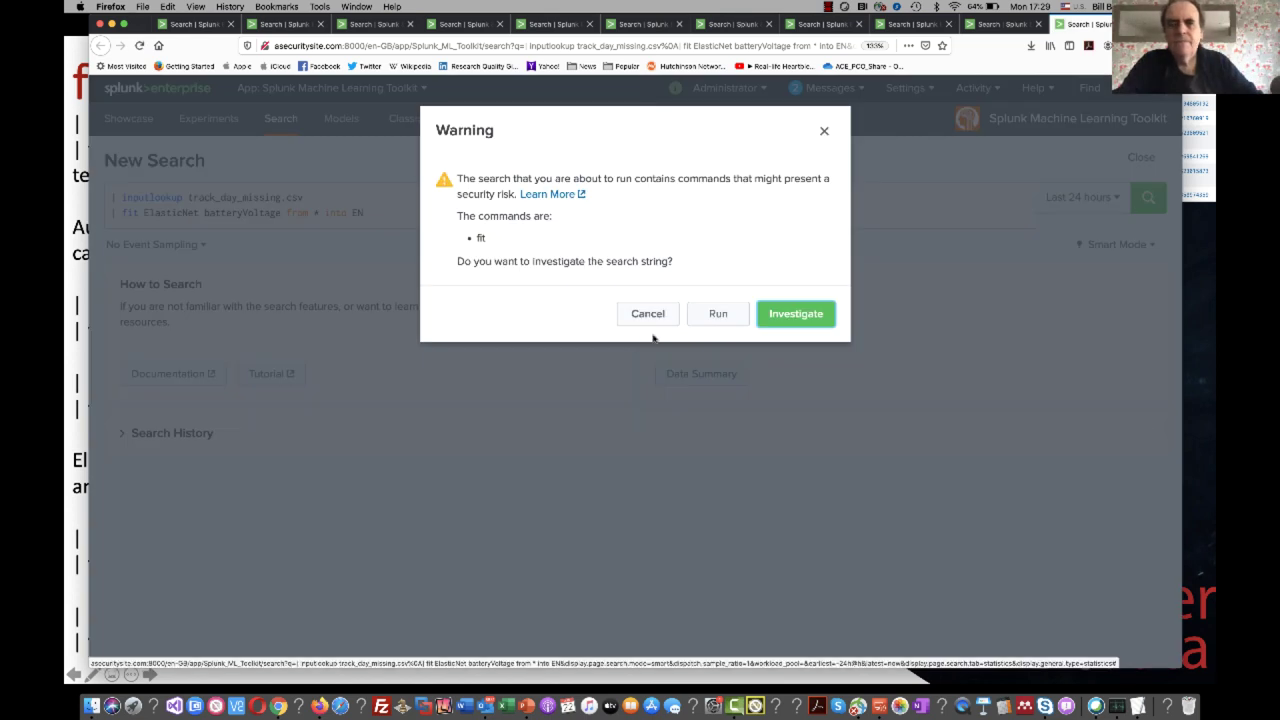
pyautogui.click(706, 318)
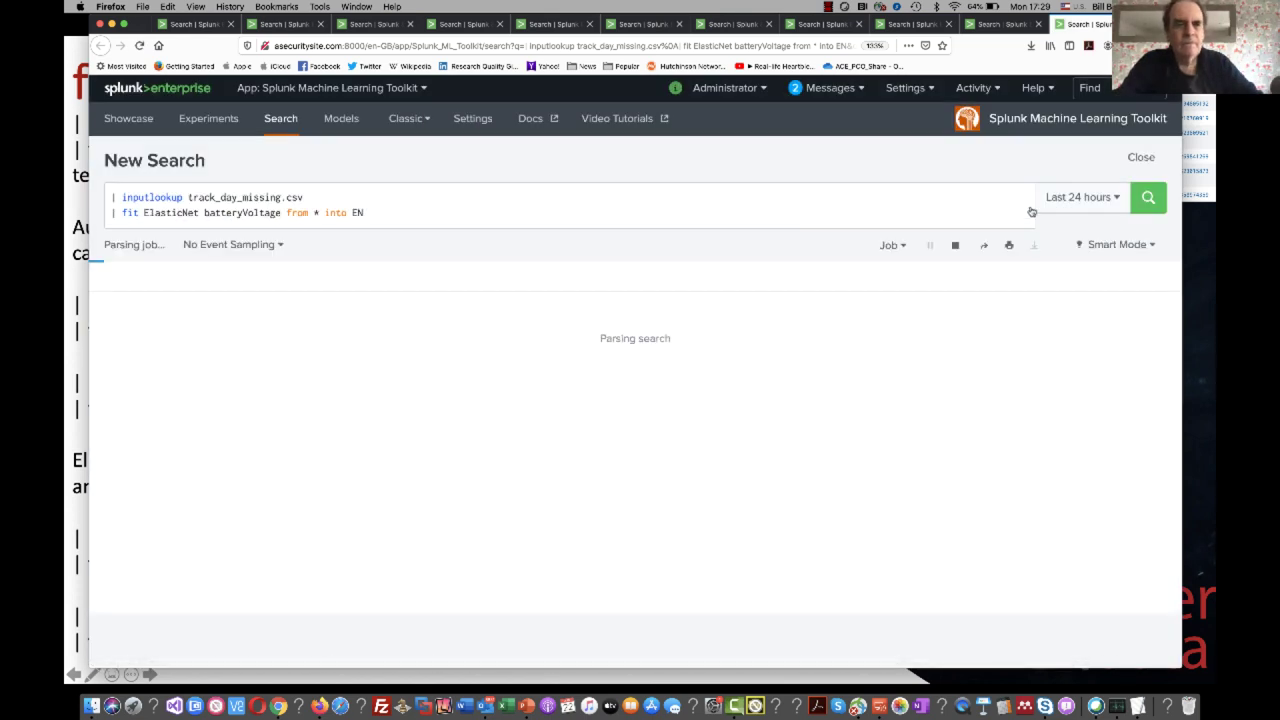
# Step: Replace the wildcard with engineSpeed and speed as predictors in the ElasticNet query, and run the search
pyautogui.click(316, 212)
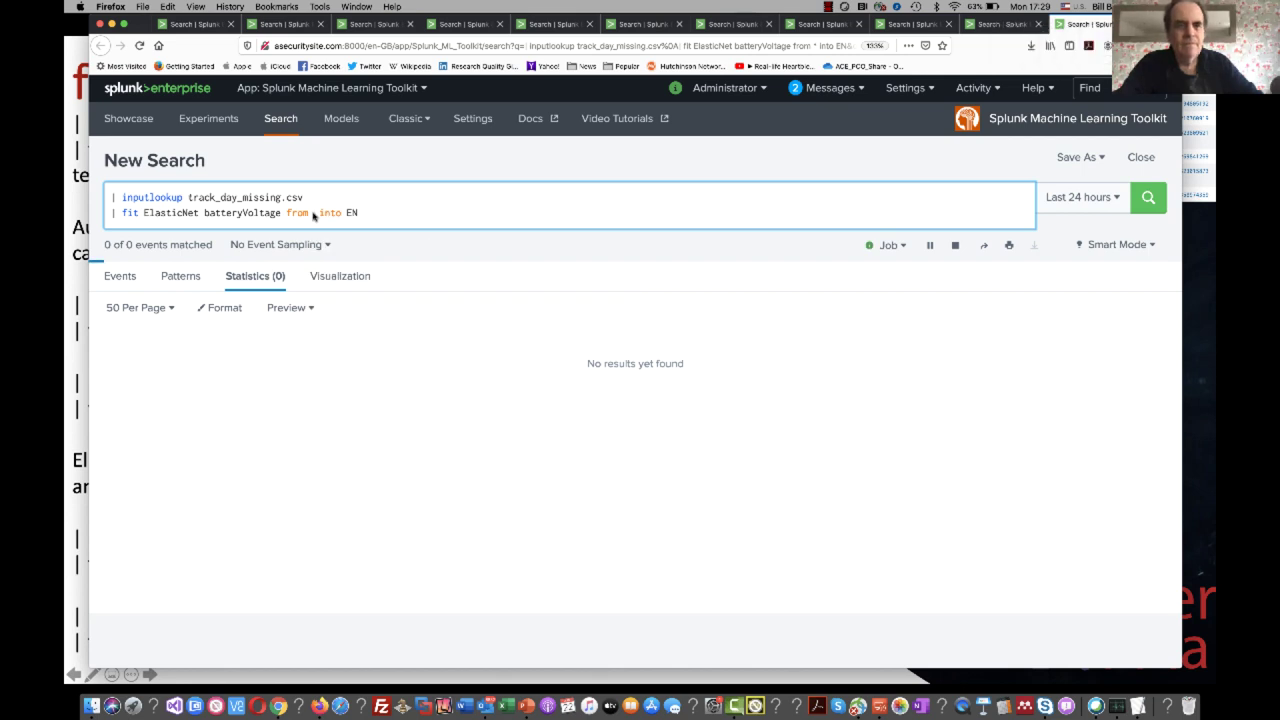
pyautogui.doubleClick(315, 213)
pyautogui.write('en')
pyautogui.write('gineSepp')
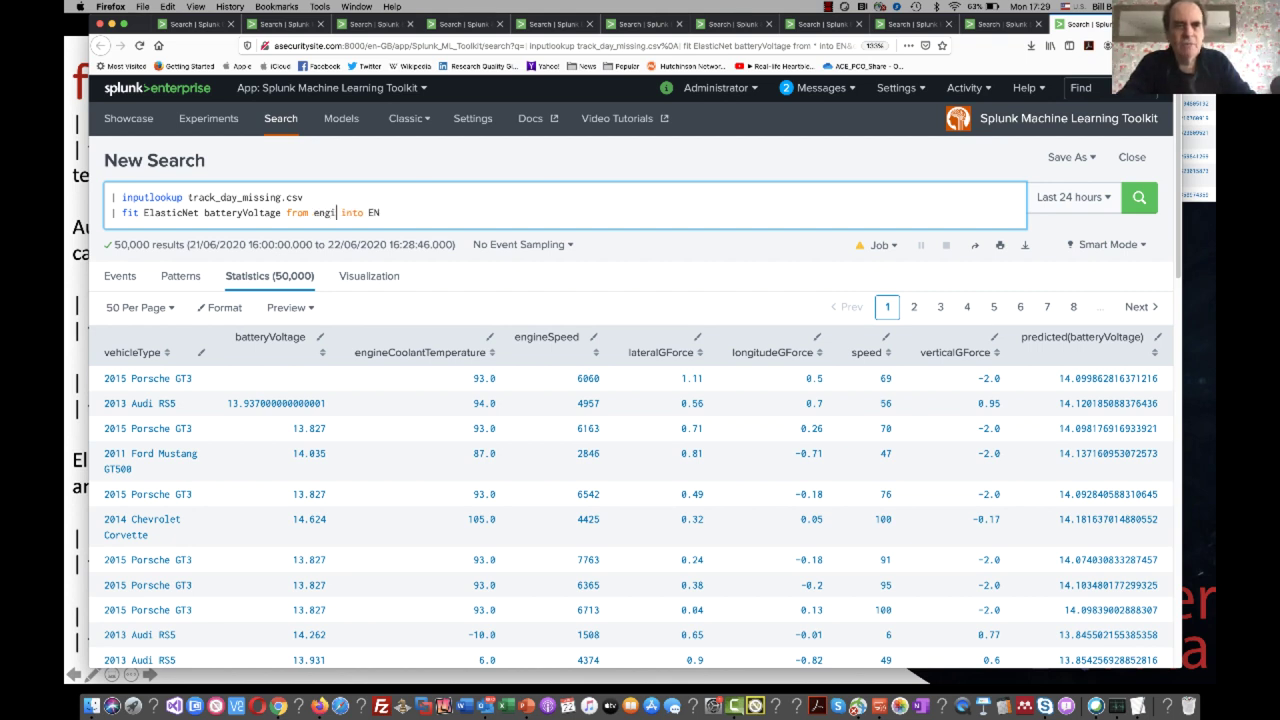
pyautogui.press('BackSpace')
pyautogui.press('BackSpace')
pyautogui.press('BackSpace')
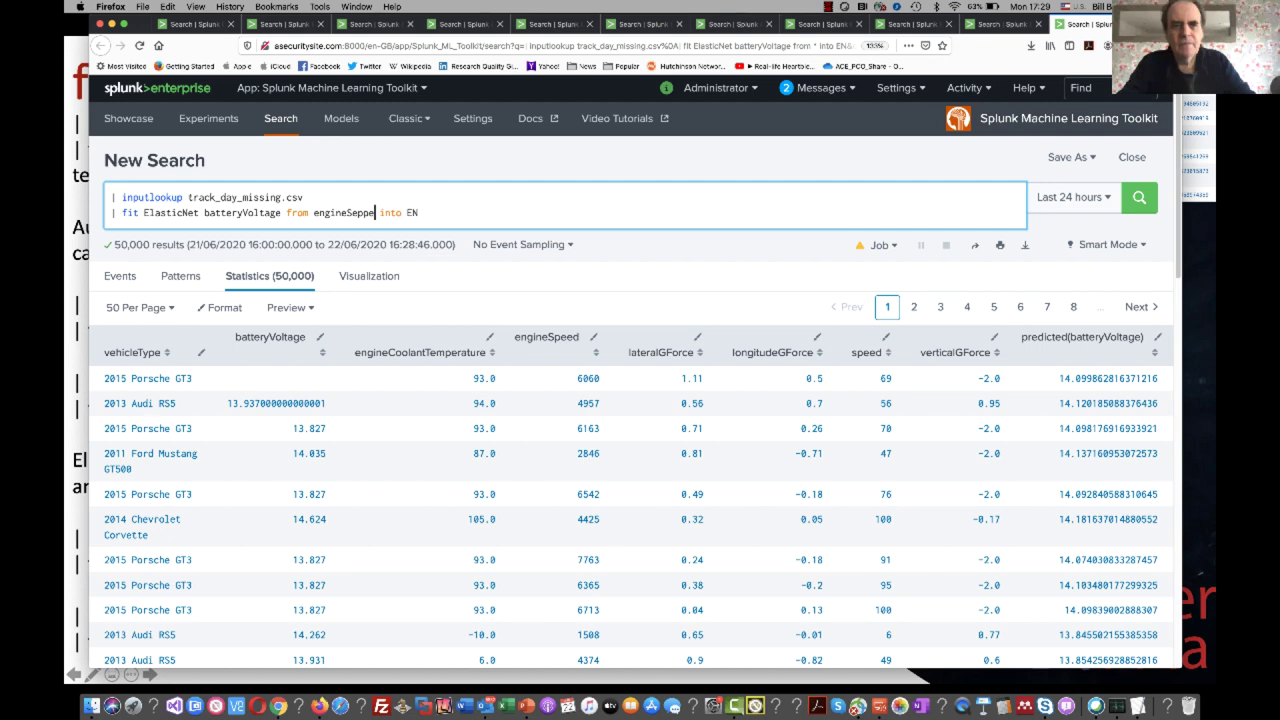
pyautogui.write('p')
pyautogui.write('eed ')
pyautogui.write('sppe')
pyautogui.press('BackSpace')
pyautogui.press('BackSpace')
pyautogui.write('eed')
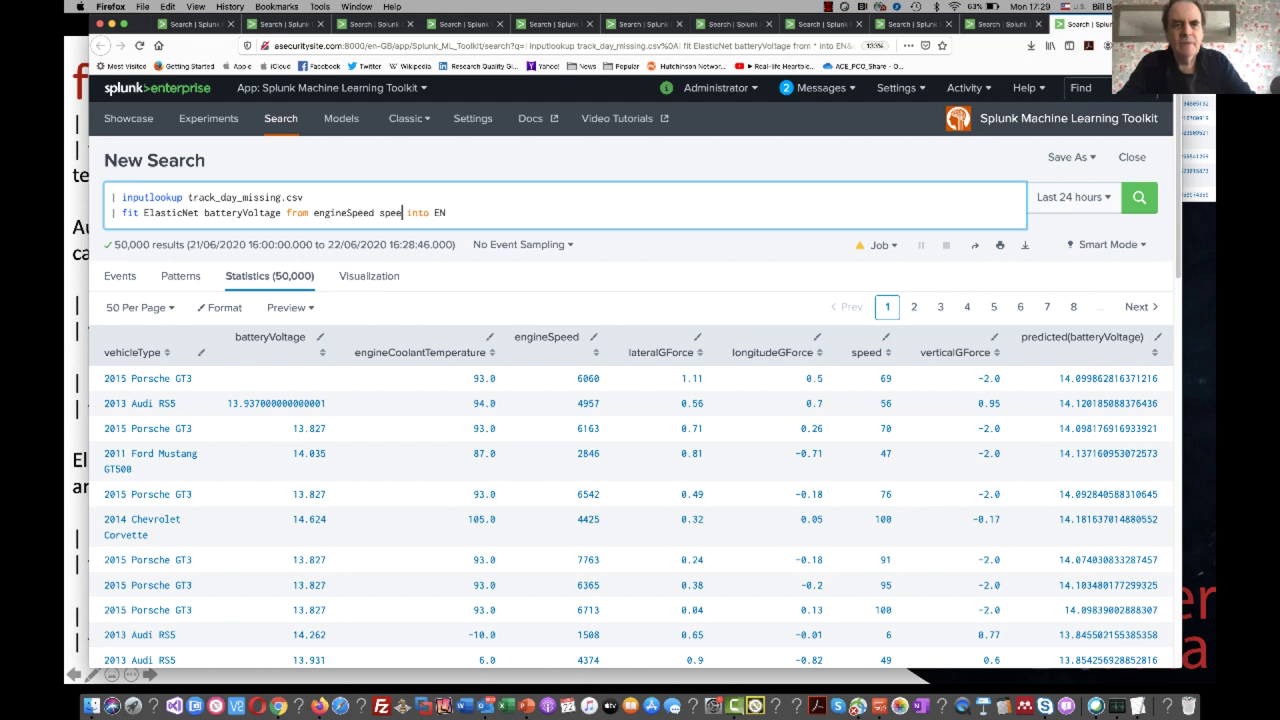
pyautogui.click(1128, 202)
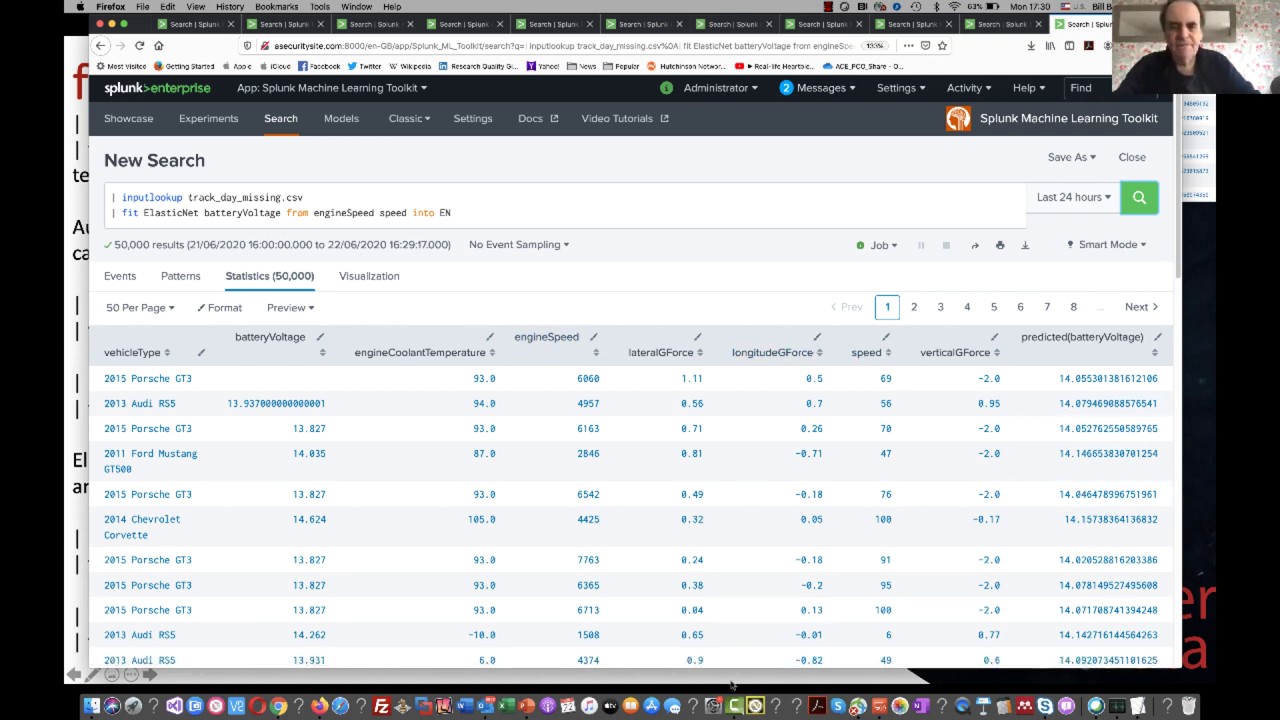
# Step: Switch to the PowerPoint slides, advance to the next fit- Prediction slide, and run the linked RandomForestRegressor search with its fit command allowed
pyautogui.click(522, 706)
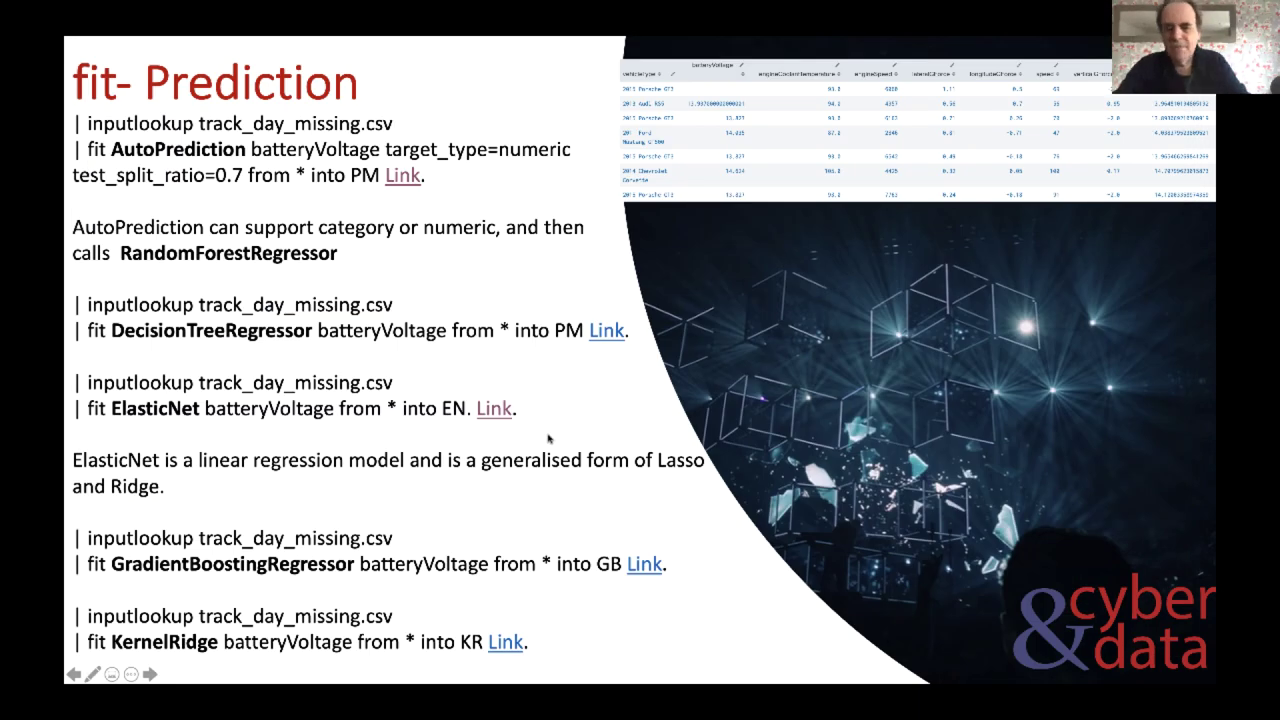
pyautogui.press('Right')
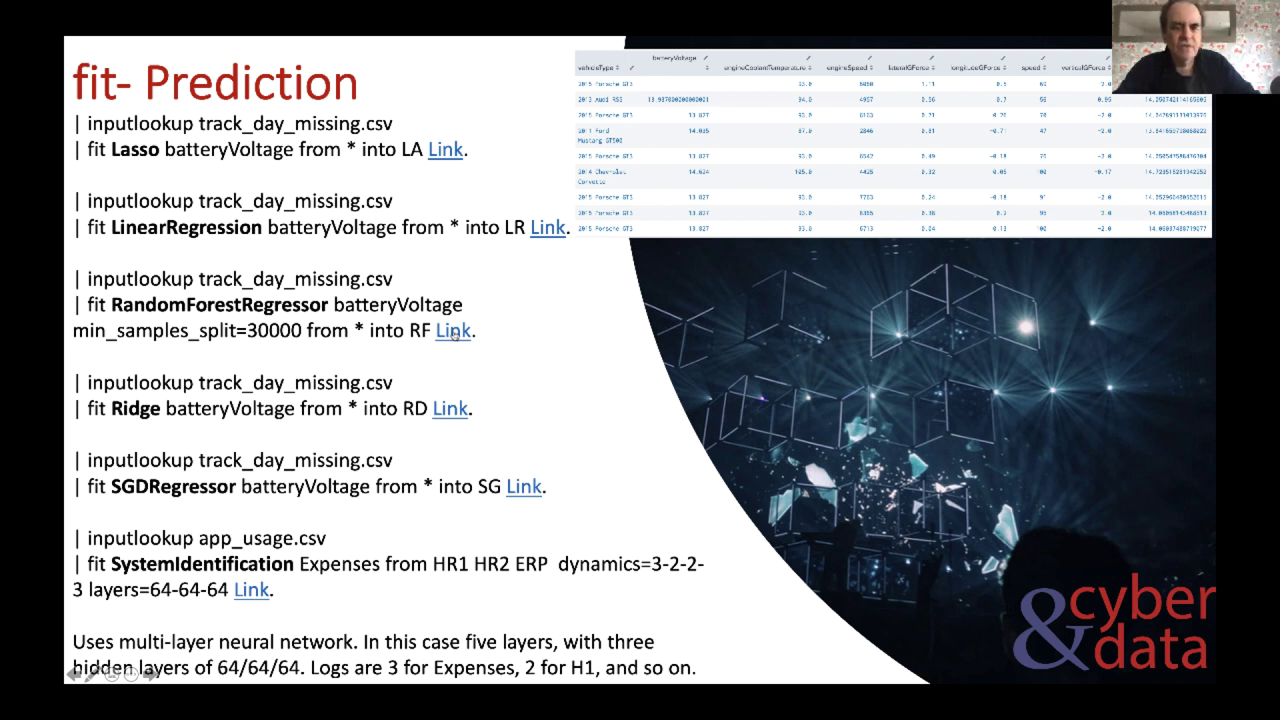
pyautogui.moveTo(454, 333)
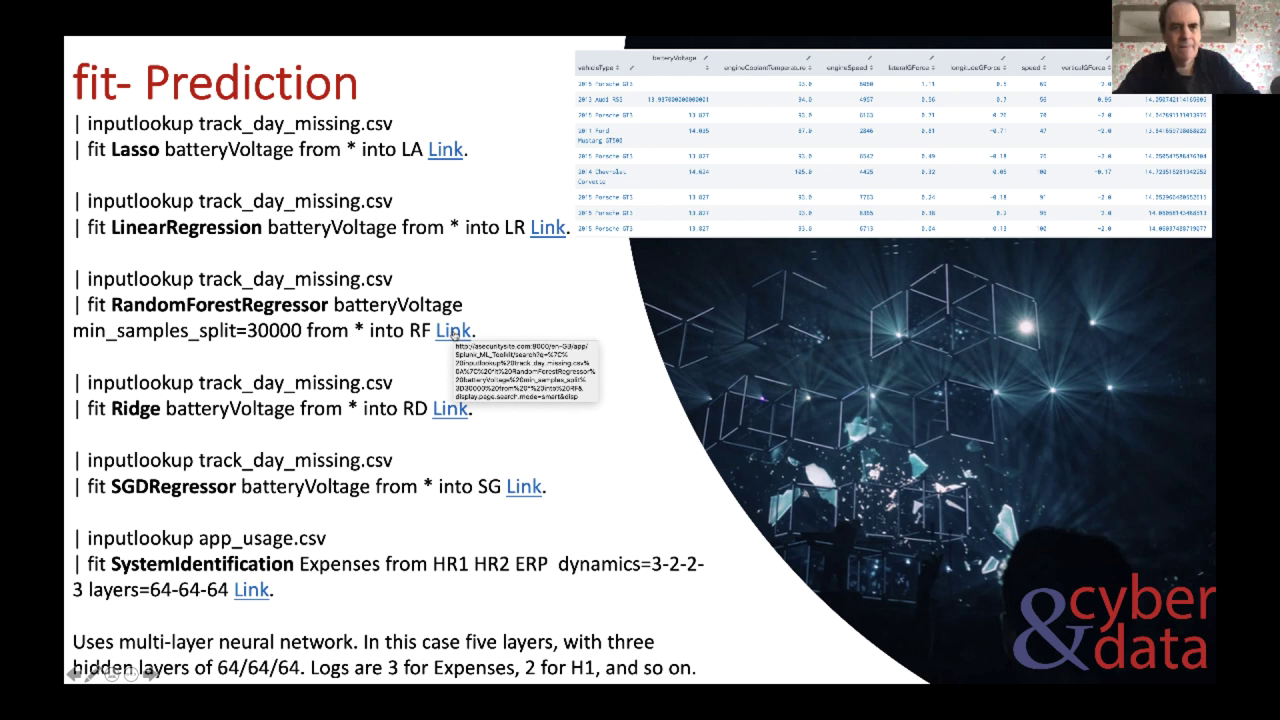
pyautogui.click(452, 331)
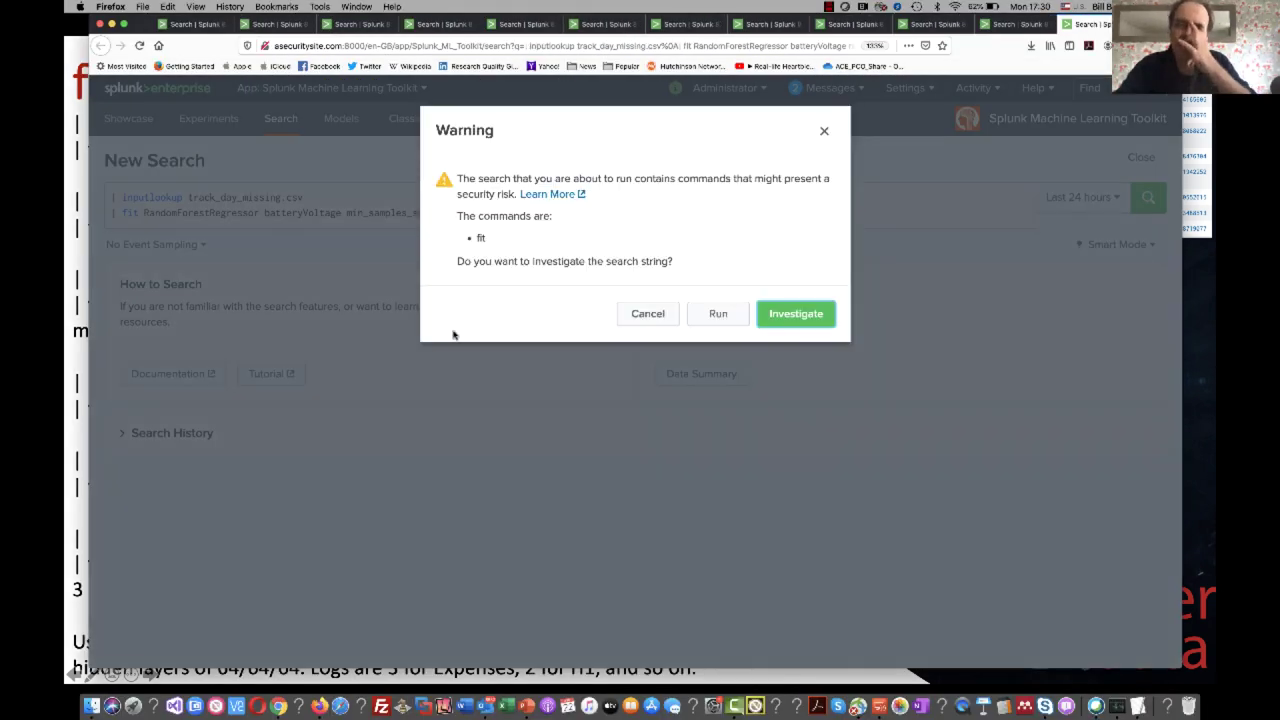
pyautogui.click(716, 314)
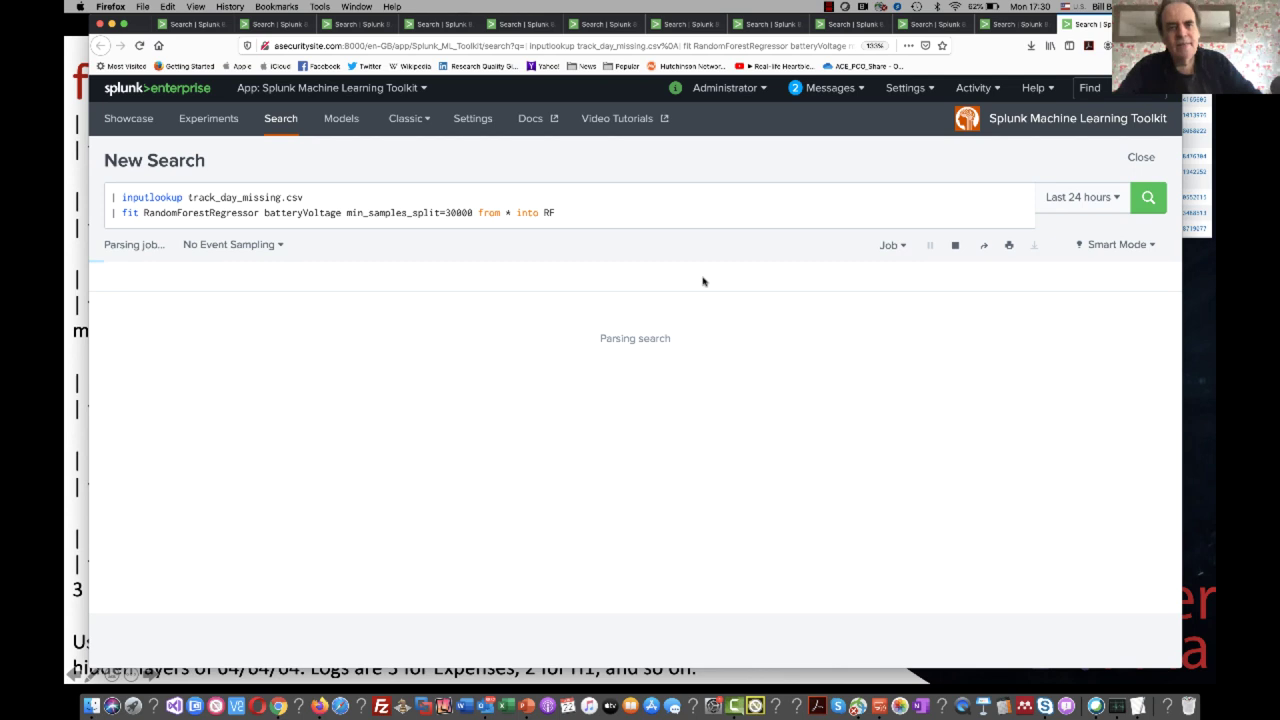
# Step: Replace the wildcard with verticalGForce as the predictor in the RandomForestRegressor query, and run the search
pyautogui.click(511, 212)
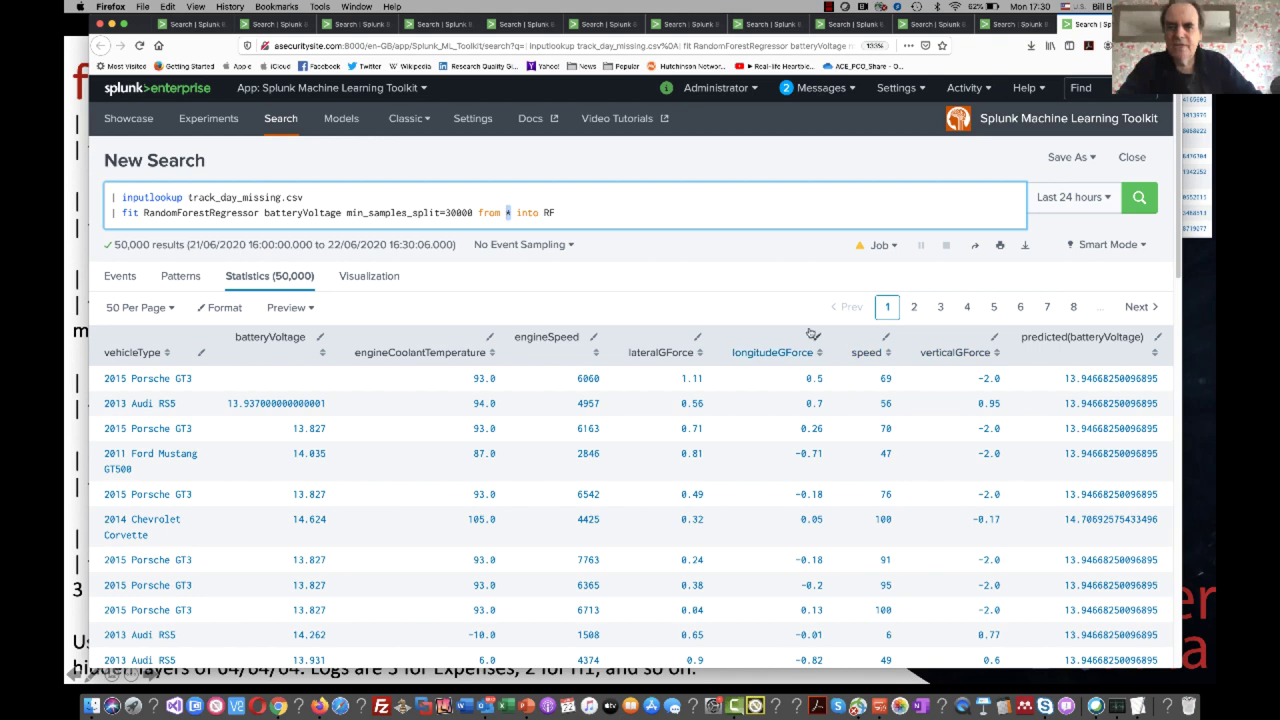
pyautogui.press('BackSpace')
pyautogui.write('ver')
pyautogui.write('ticalG')
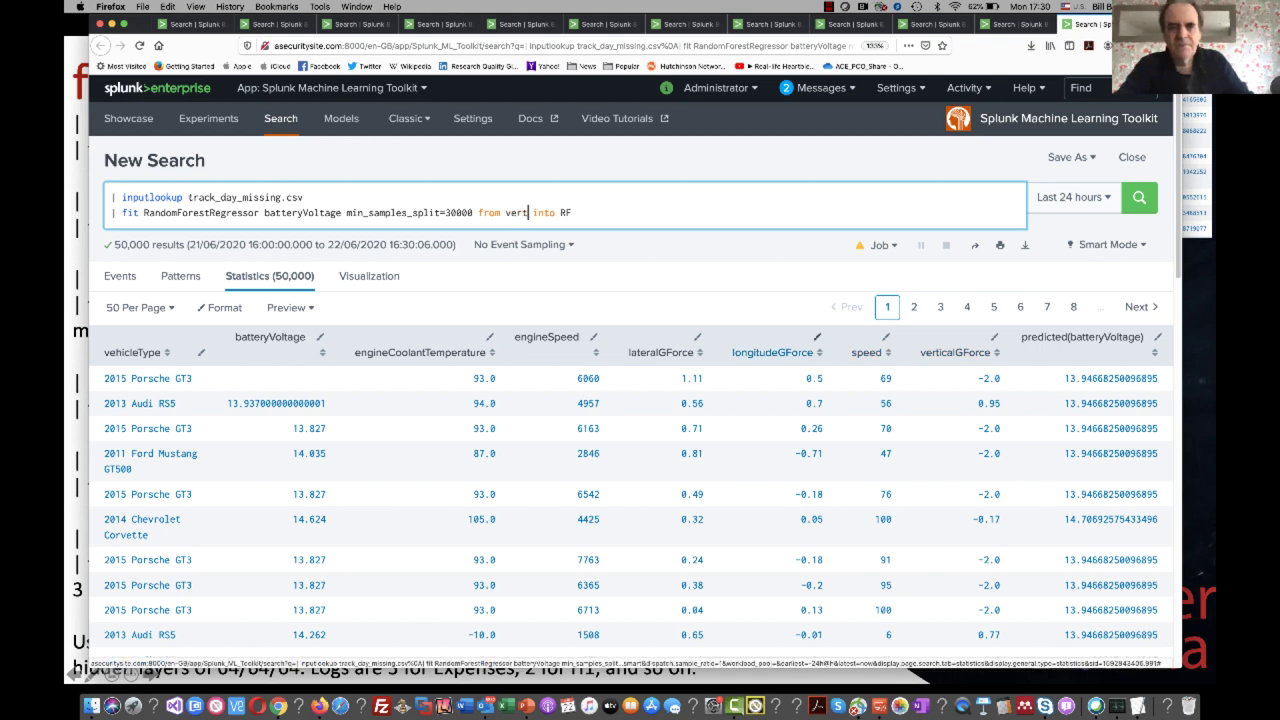
pyautogui.write('Force')
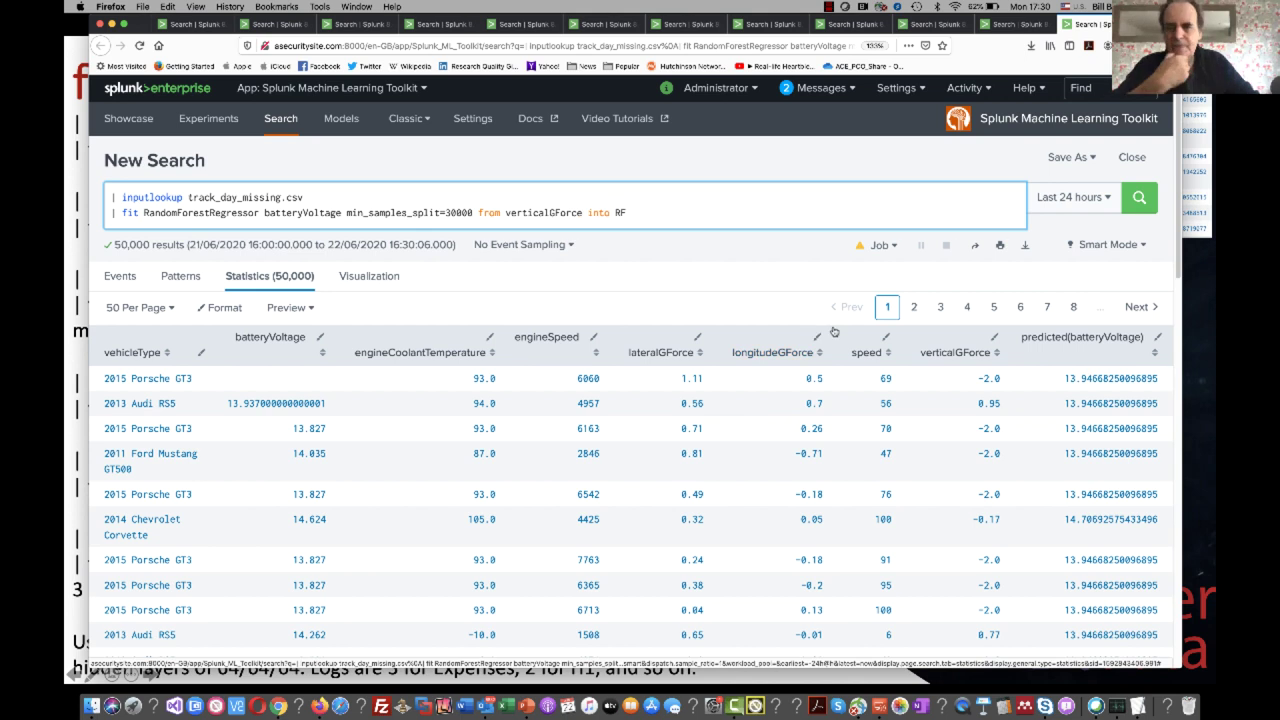
pyautogui.click(1140, 200)
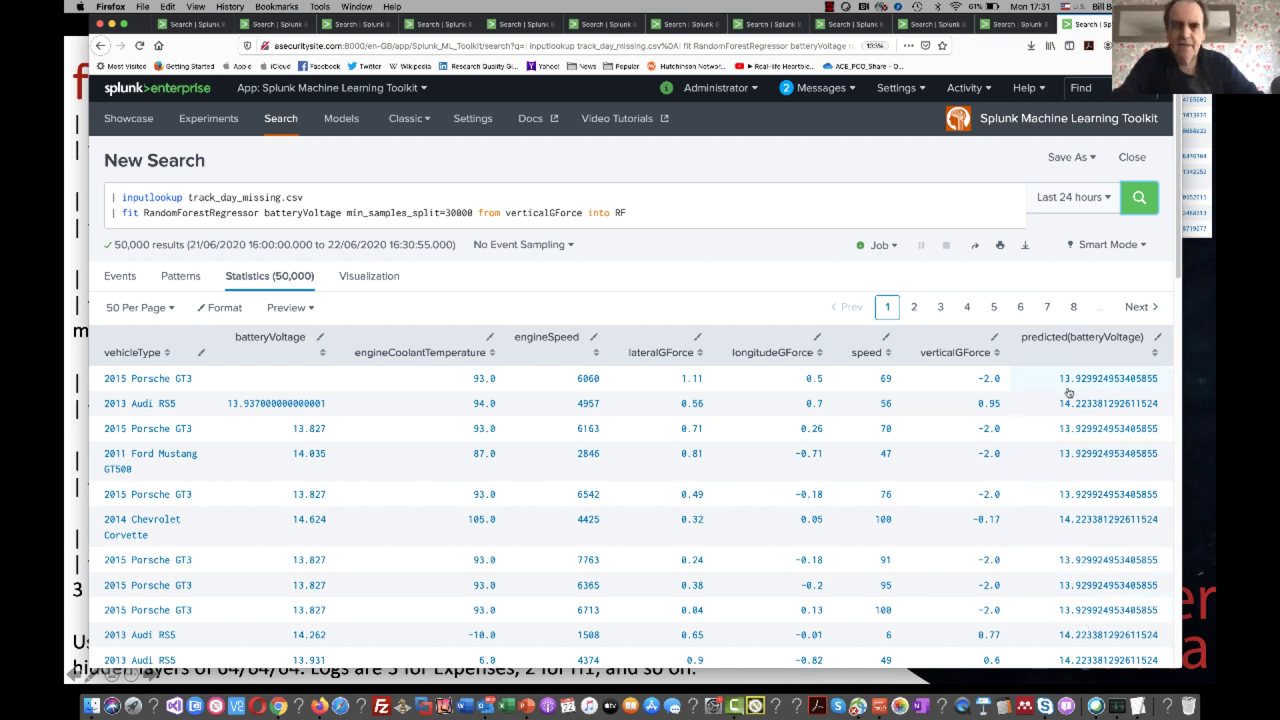
# Step: Return to the PowerPoint slides and run the linked SystemIdentification search for app_usage.csv with its fit command allowed
pyautogui.click(633, 675)
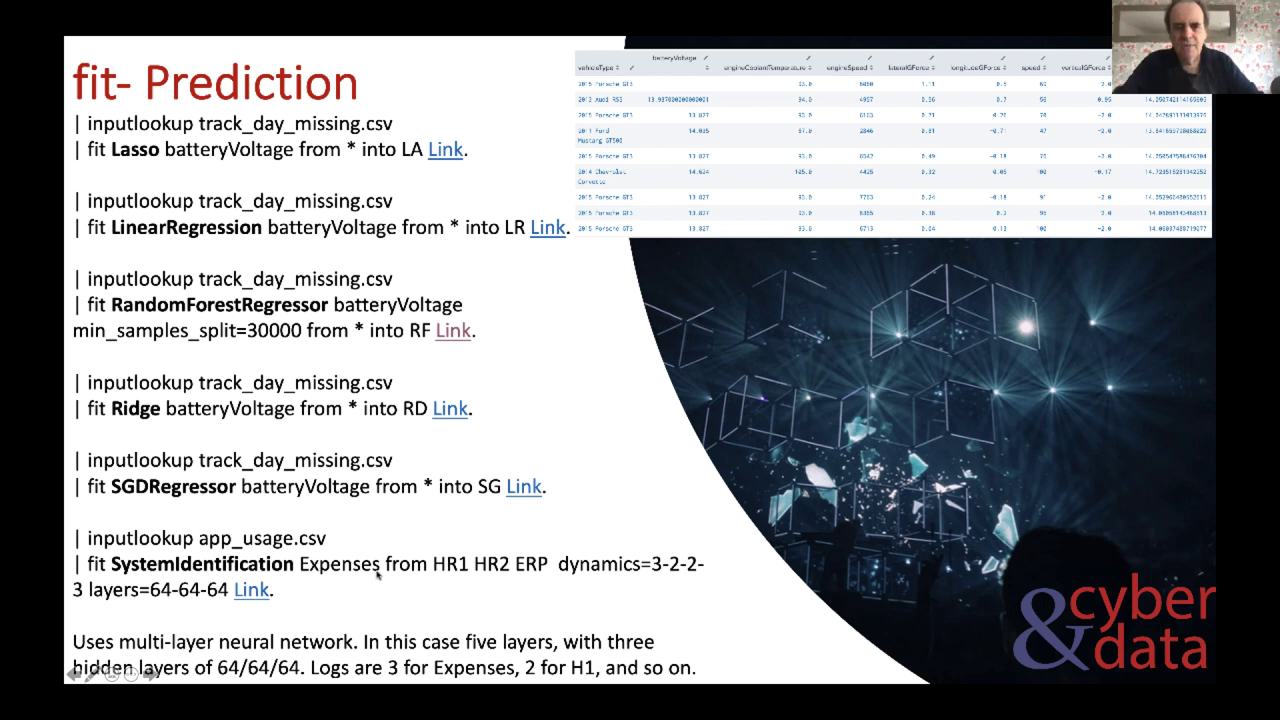
pyautogui.click(251, 590)
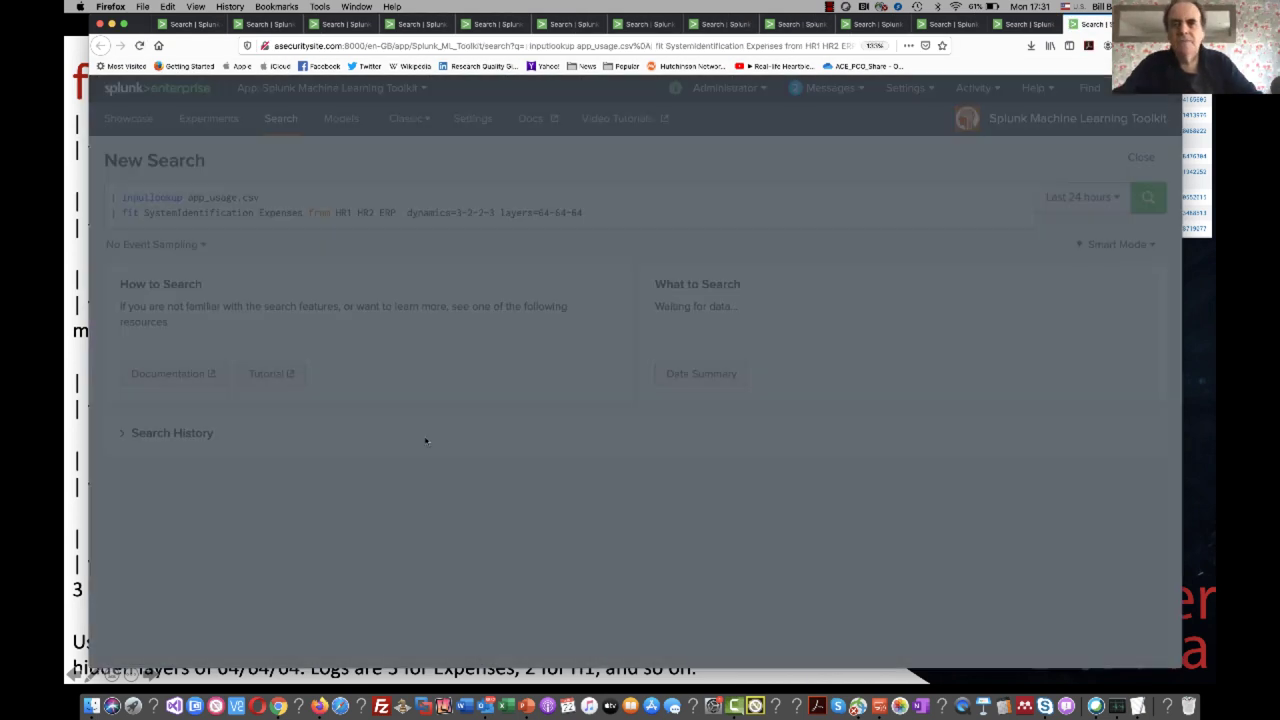
pyautogui.click(718, 314)
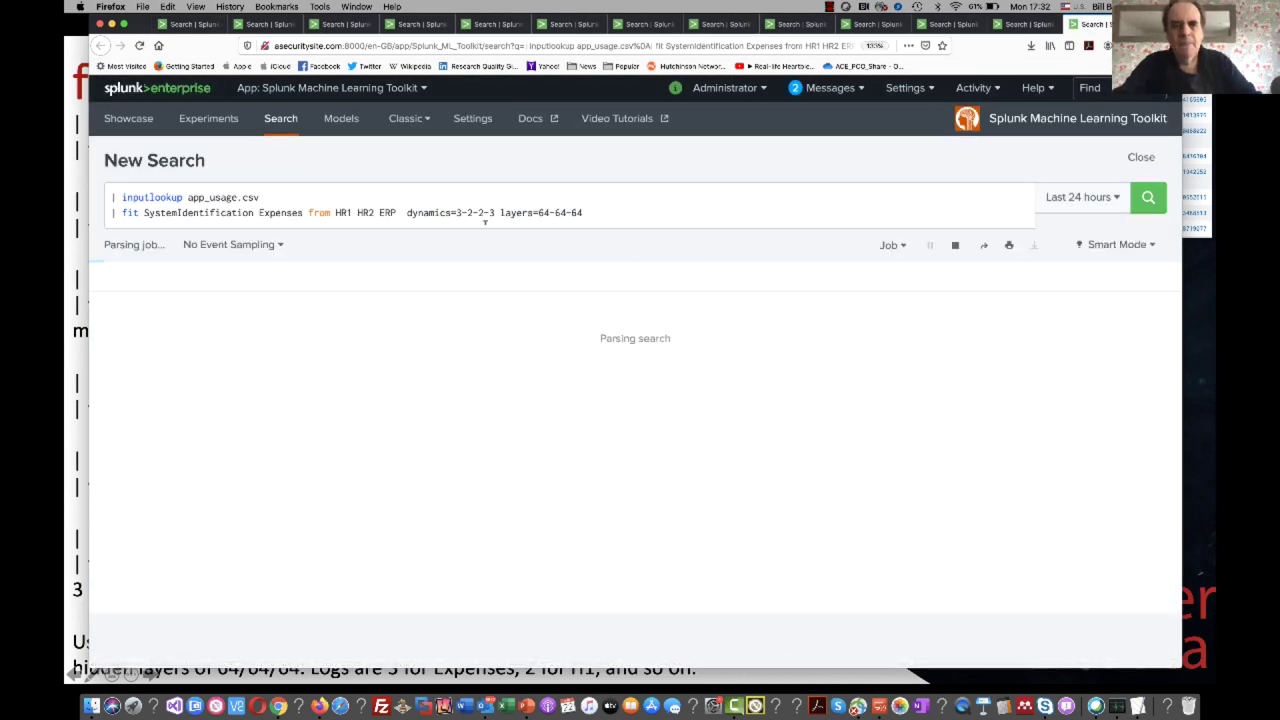
# Step: Copy the SystemIdentification fit line, remove it from the query, and run only the app_usage.csv lookup
pyautogui.click(595, 209)
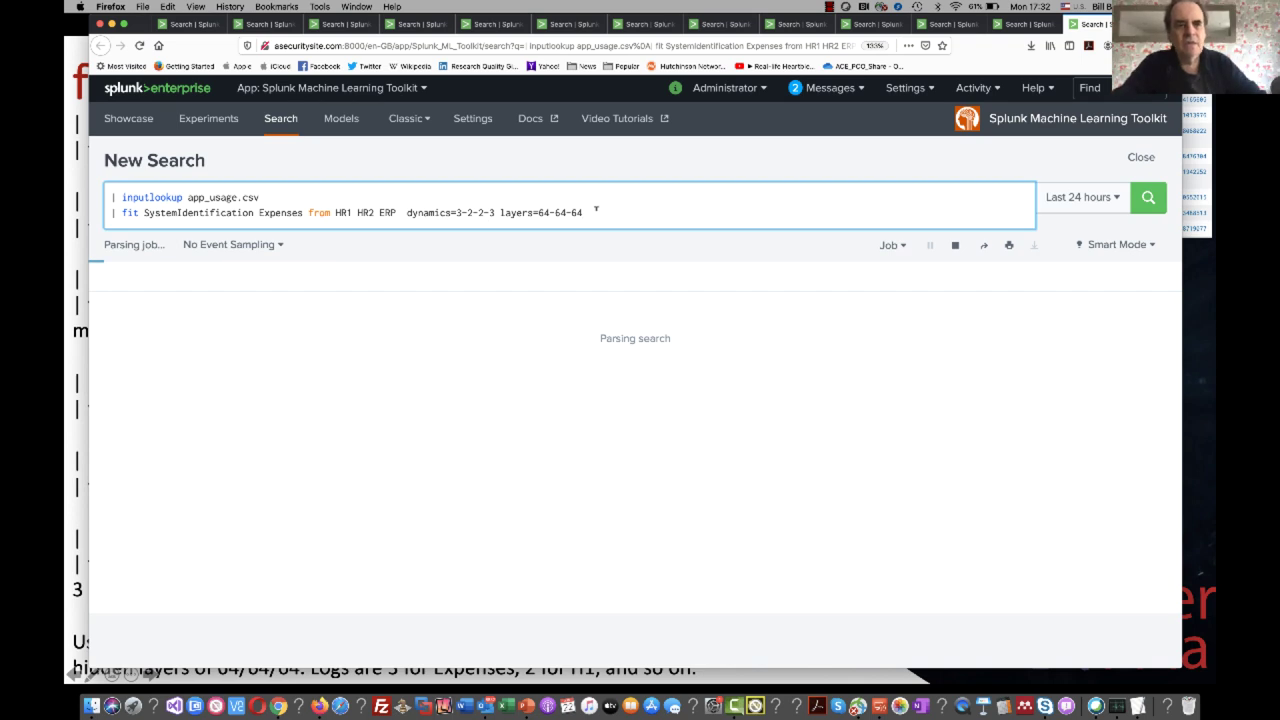
pyautogui.moveTo(594, 209); pyautogui.dragTo(105, 205)
pyautogui.hotkey('ctrl', 'c')
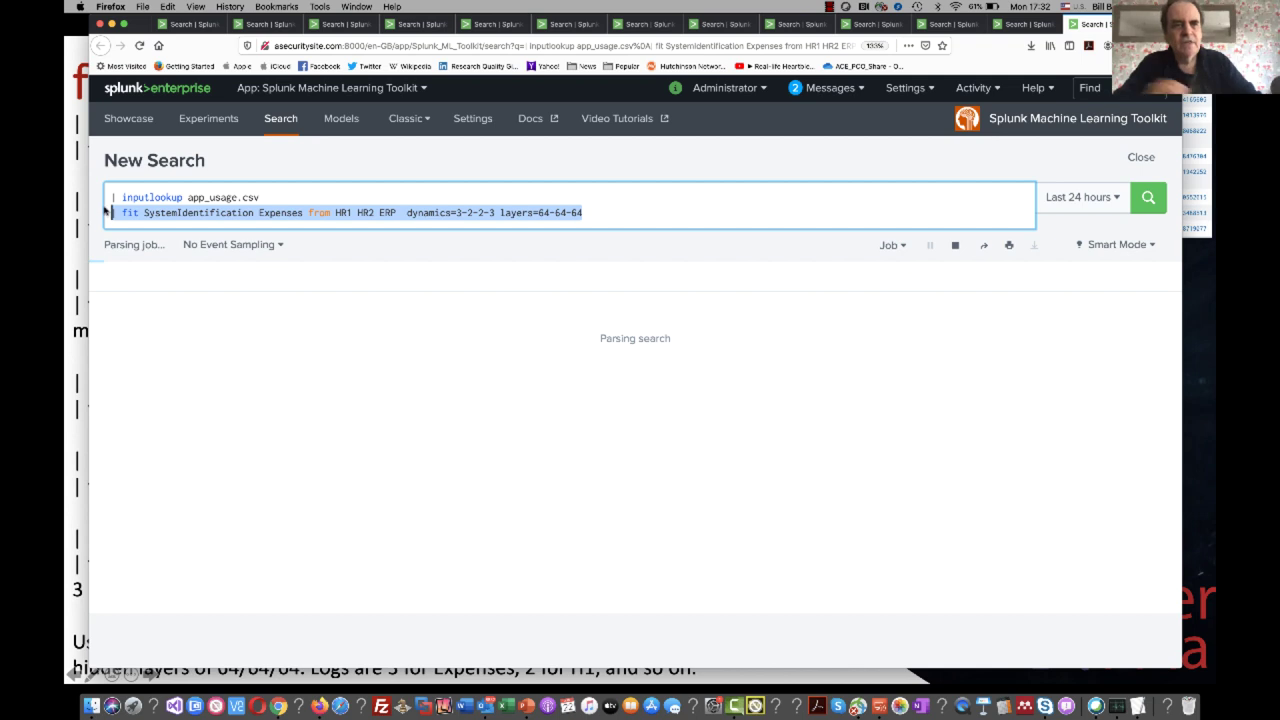
pyautogui.press('BackSpace')
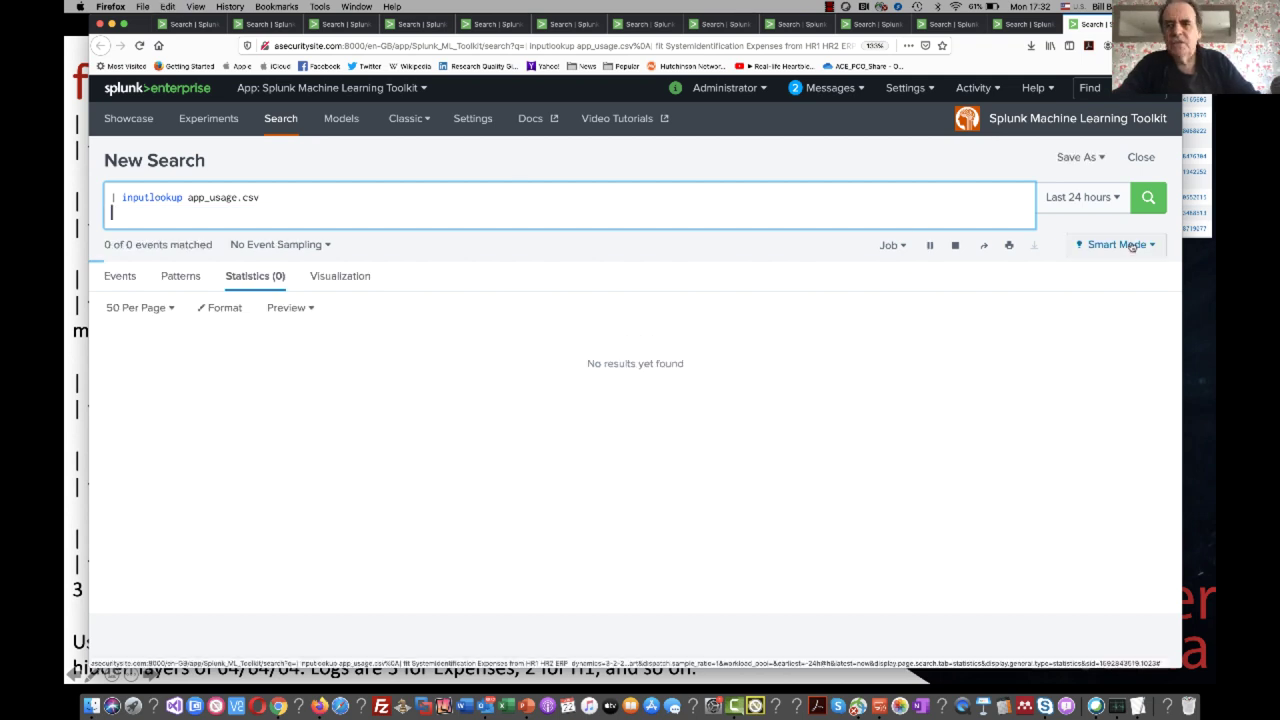
pyautogui.click(1148, 197)
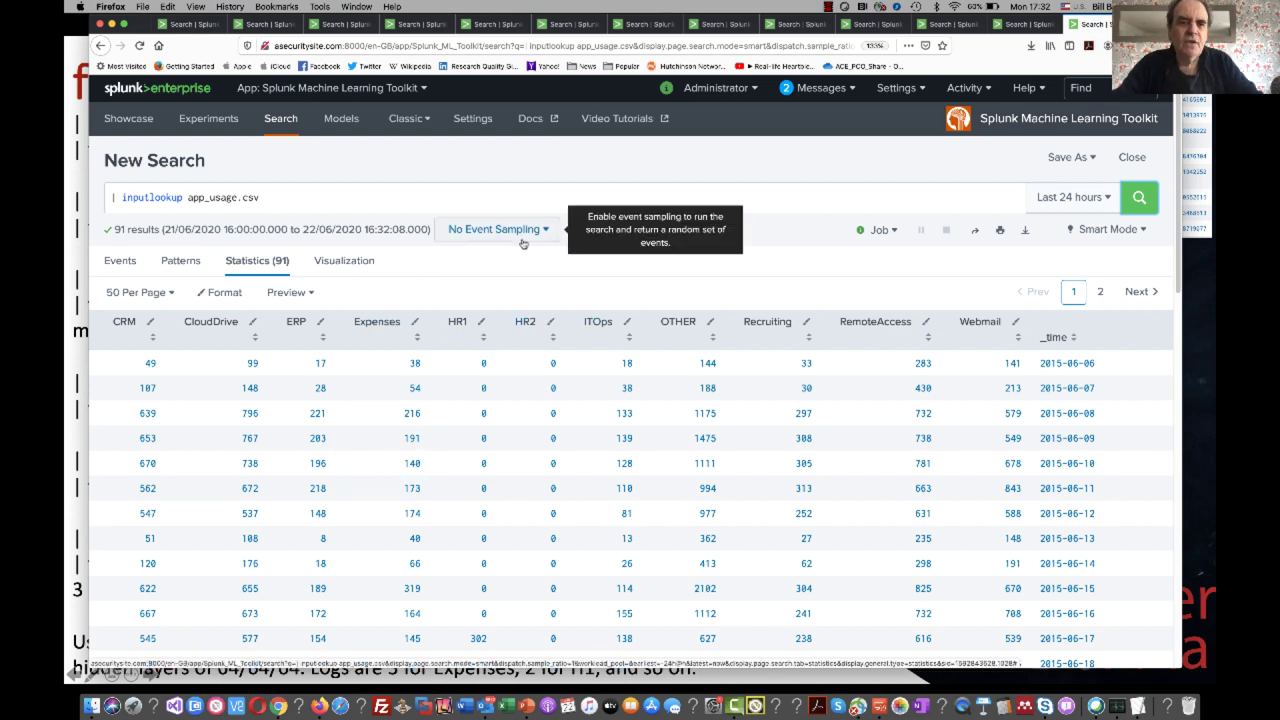
# Step: Paste the SystemIdentification fit line back below the app_usage.csv lookup, review its fields and layers, and run the search
pyautogui.click(288, 196)
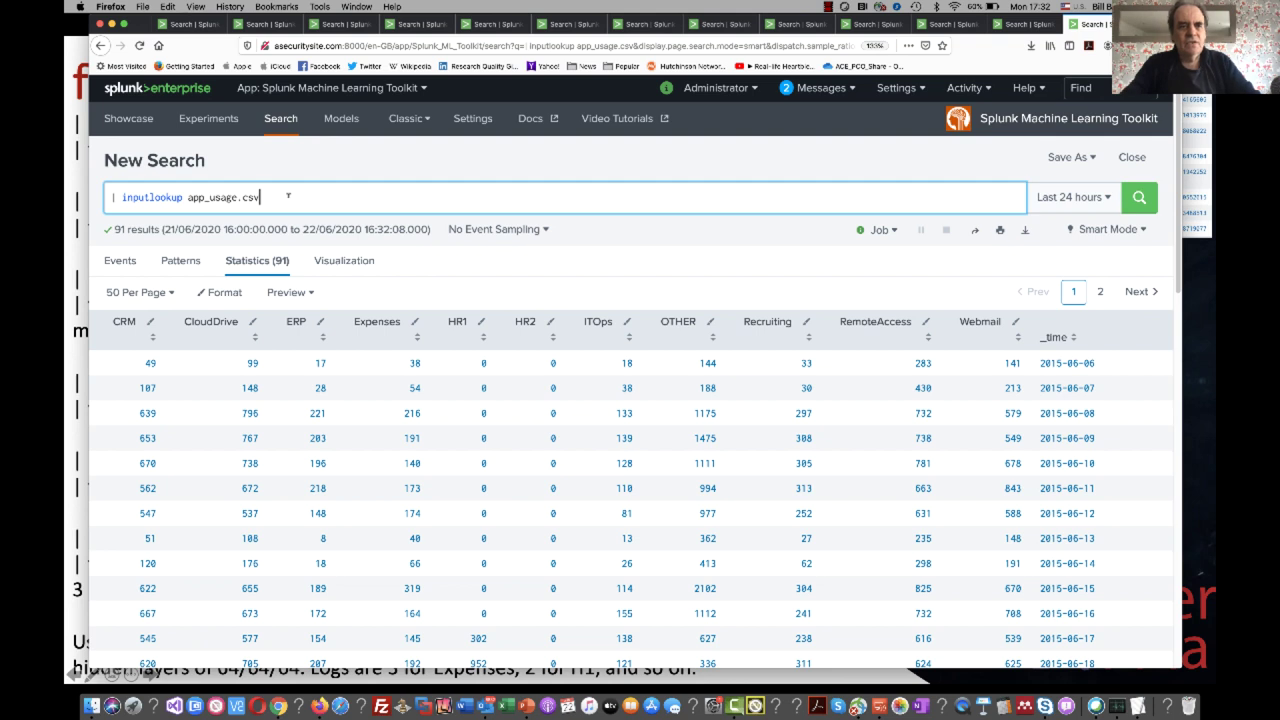
pyautogui.hotkey('shift', 'Return')
pyautogui.hotkey('ctrl', 'v')
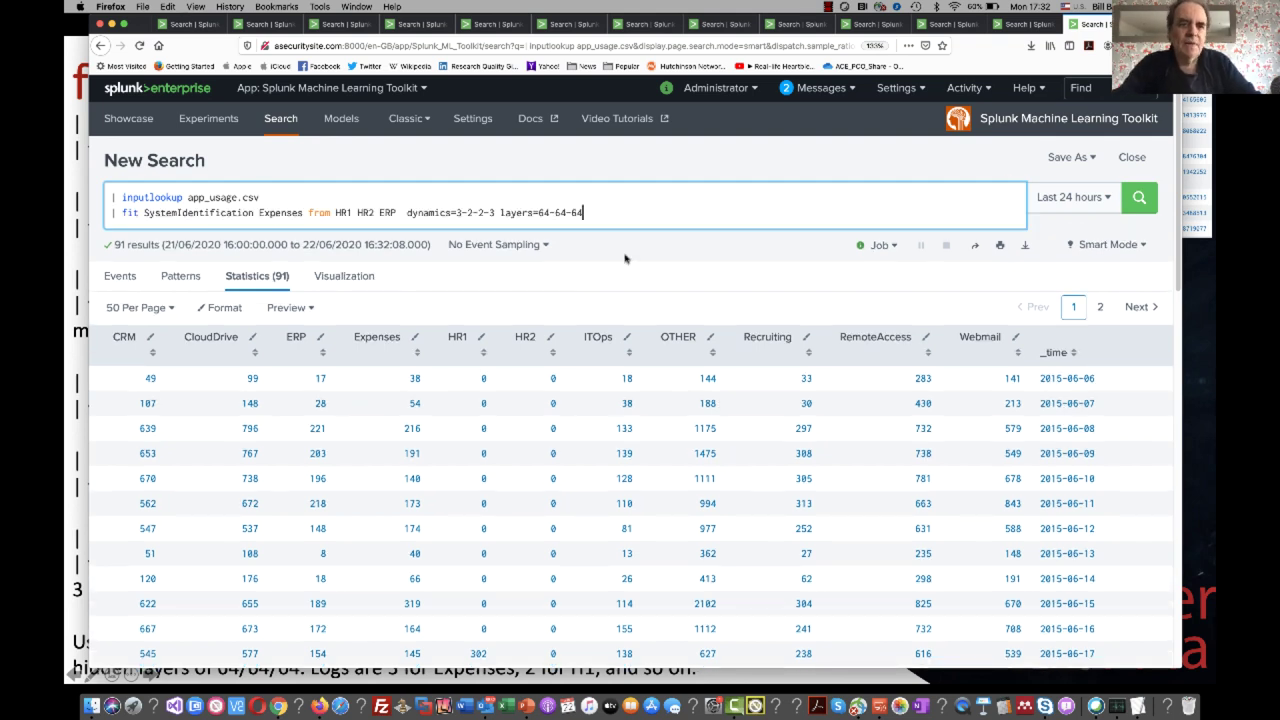
pyautogui.doubleClick(346, 212)
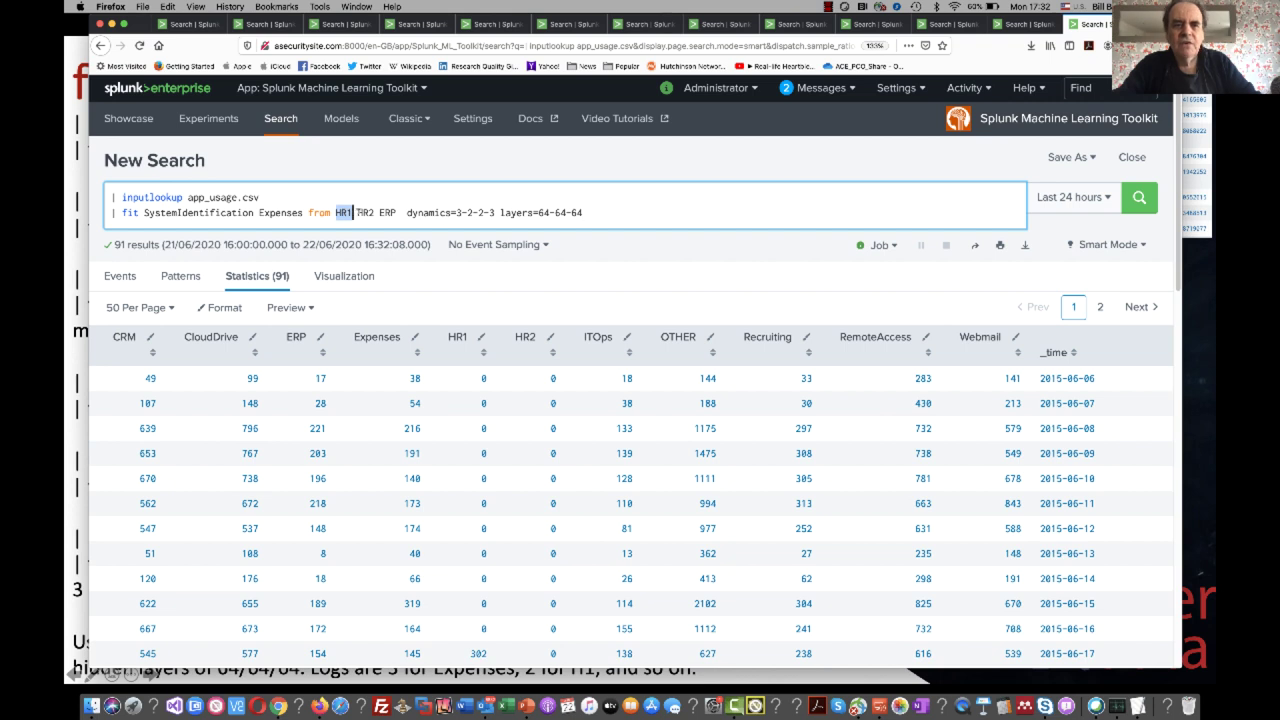
pyautogui.doubleClick(372, 212)
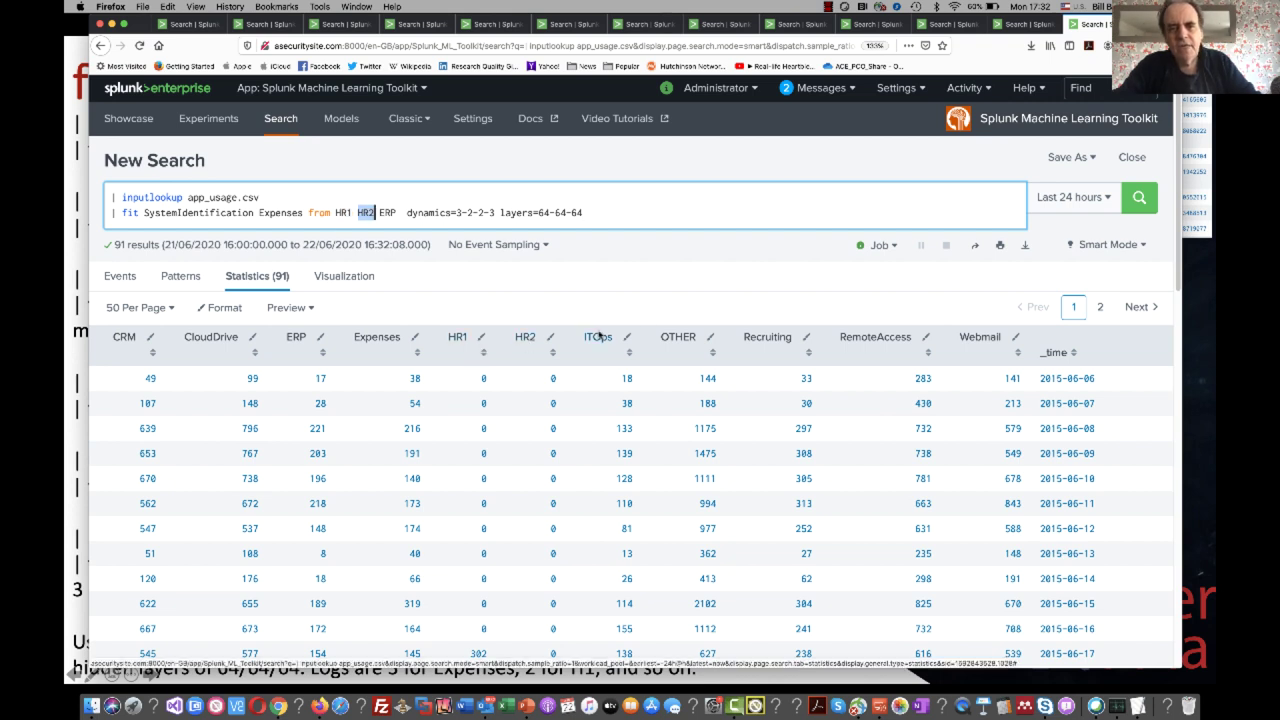
pyautogui.doubleClick(272, 212)
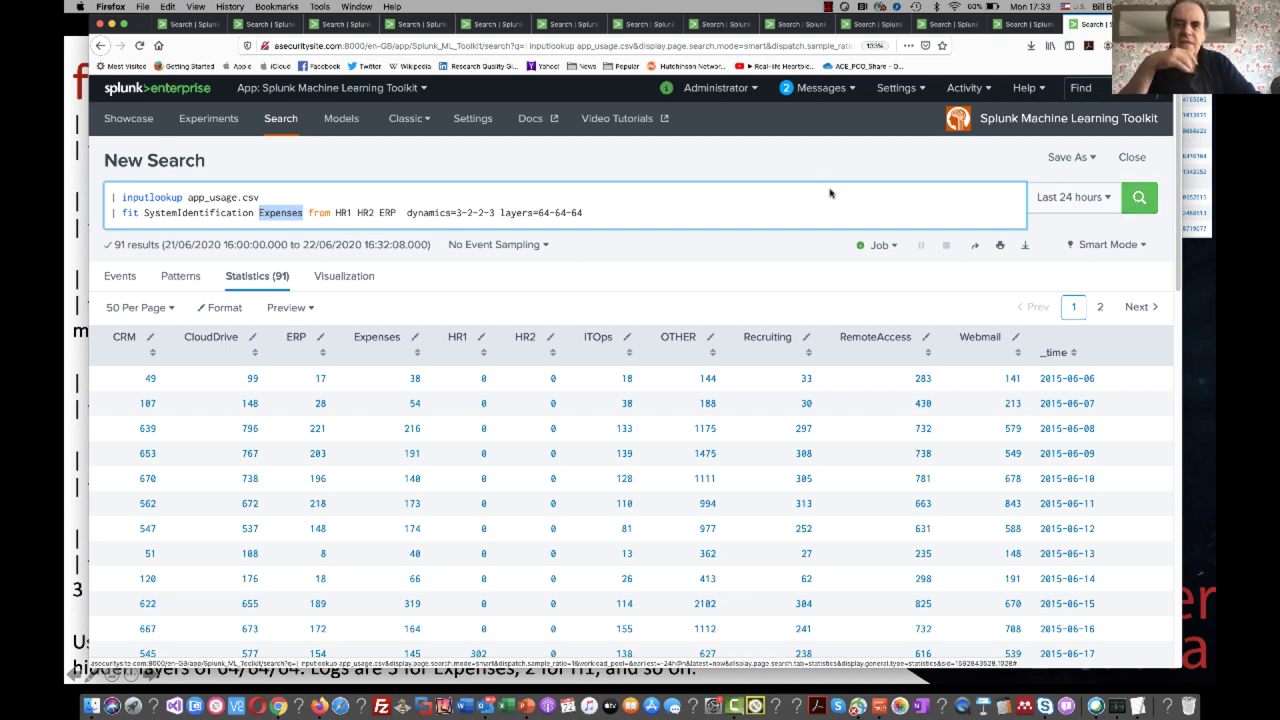
pyautogui.moveTo(584, 212); pyautogui.dragTo(544, 213)
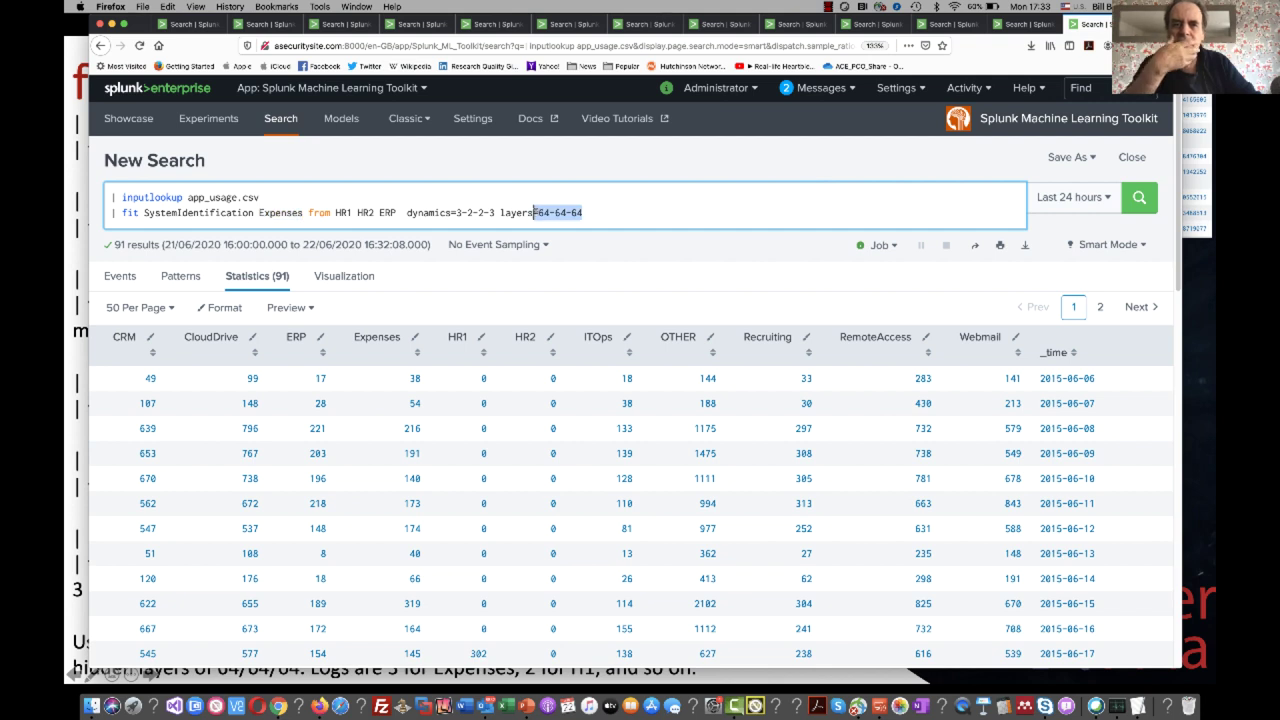
pyautogui.click(544, 213)
pyautogui.click(1138, 198)
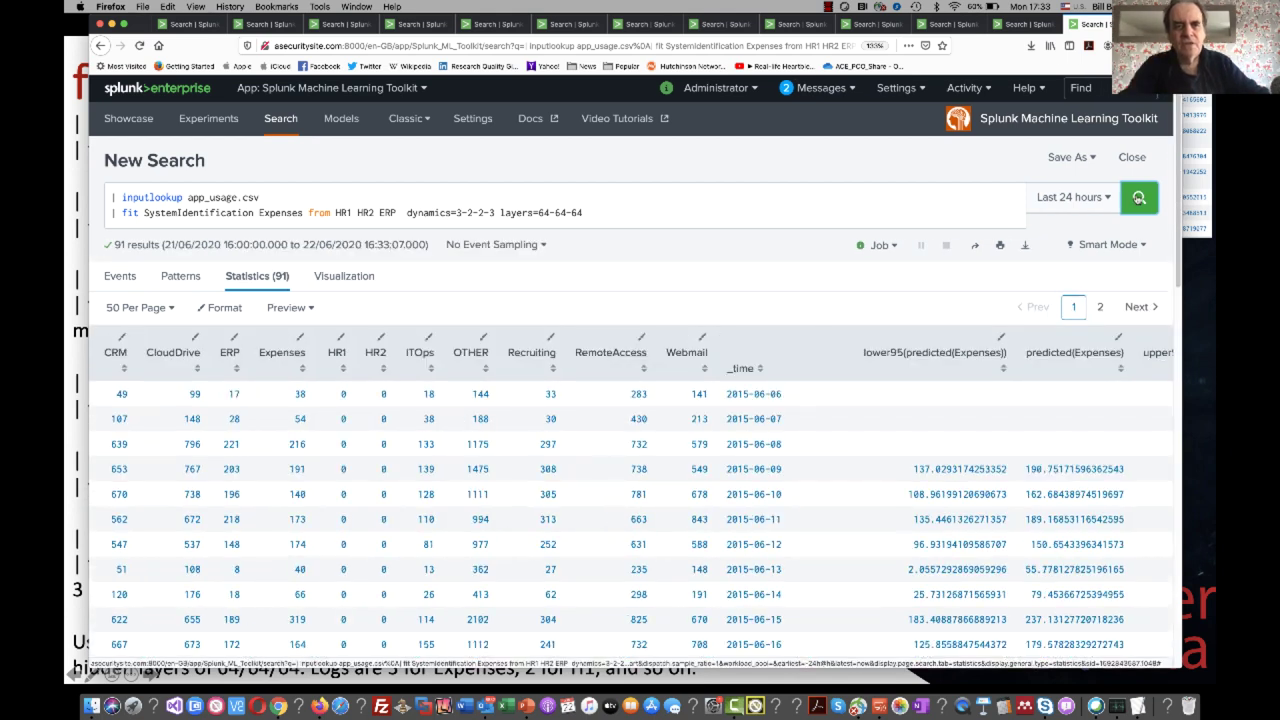
# Step: Examine the predicted Expenses column with its lower95 and upper95 bounds against the HR1, HR2 and ERP predictors
pyautogui.doubleClick(281, 212)
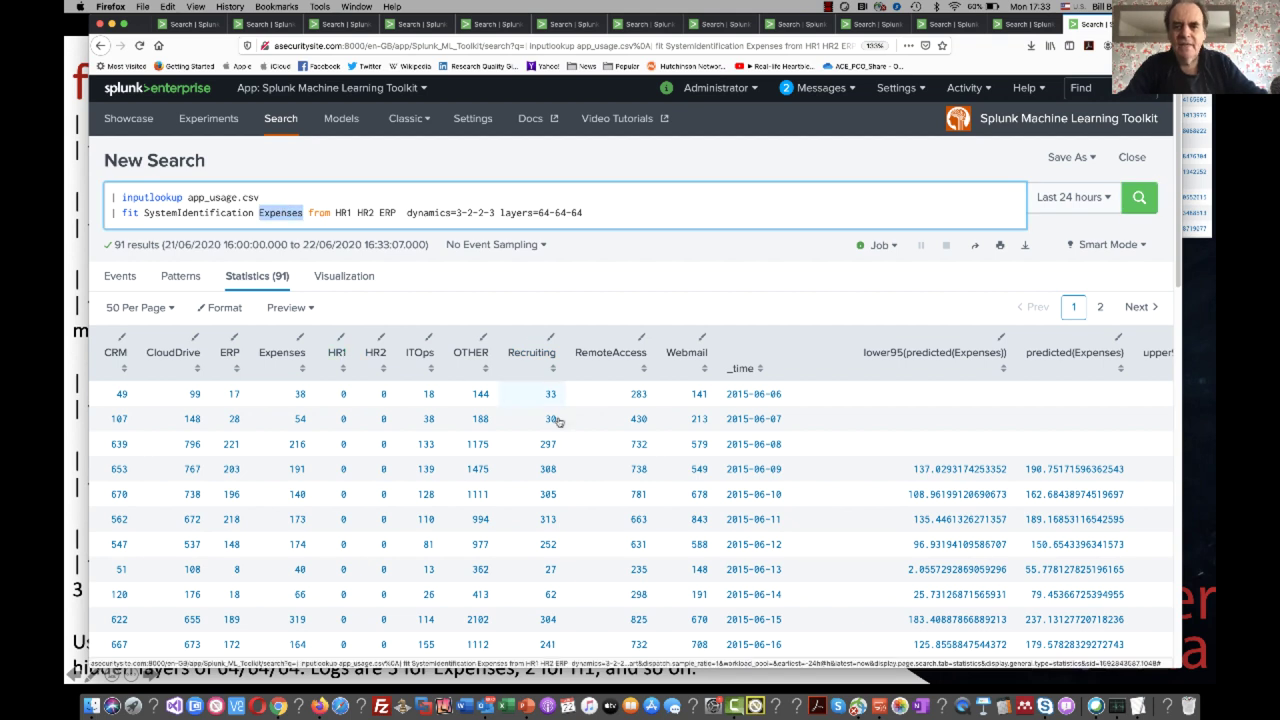
pyautogui.hscroll(3, 957, 490)
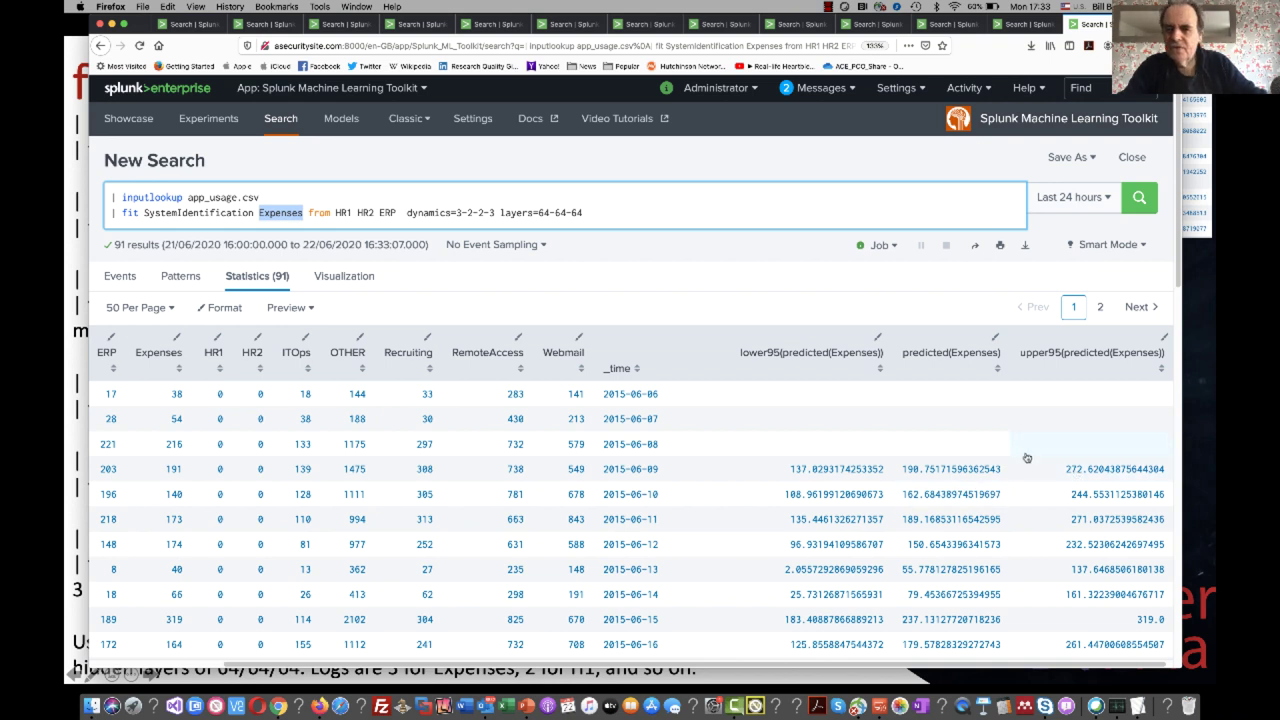
pyautogui.hscroll(-1, 901, 468)
pyautogui.hscroll(1, 901, 468)
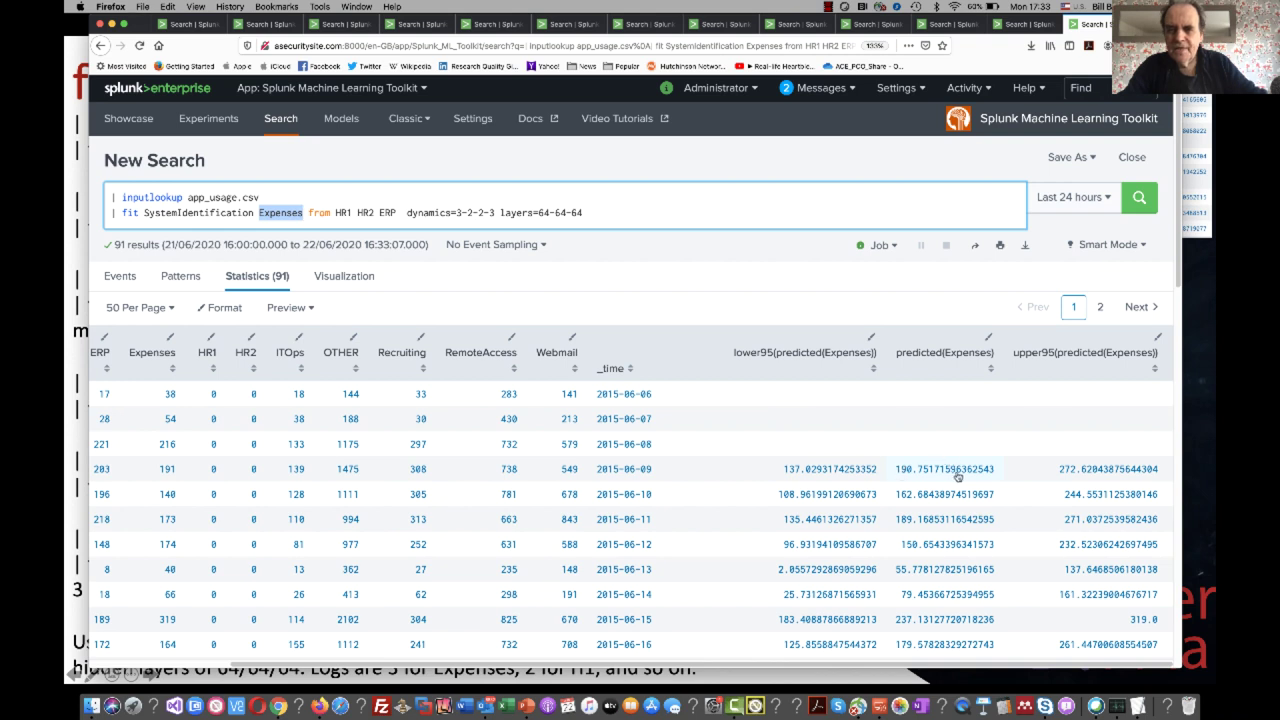
pyautogui.hscroll(-4, 698, 462)
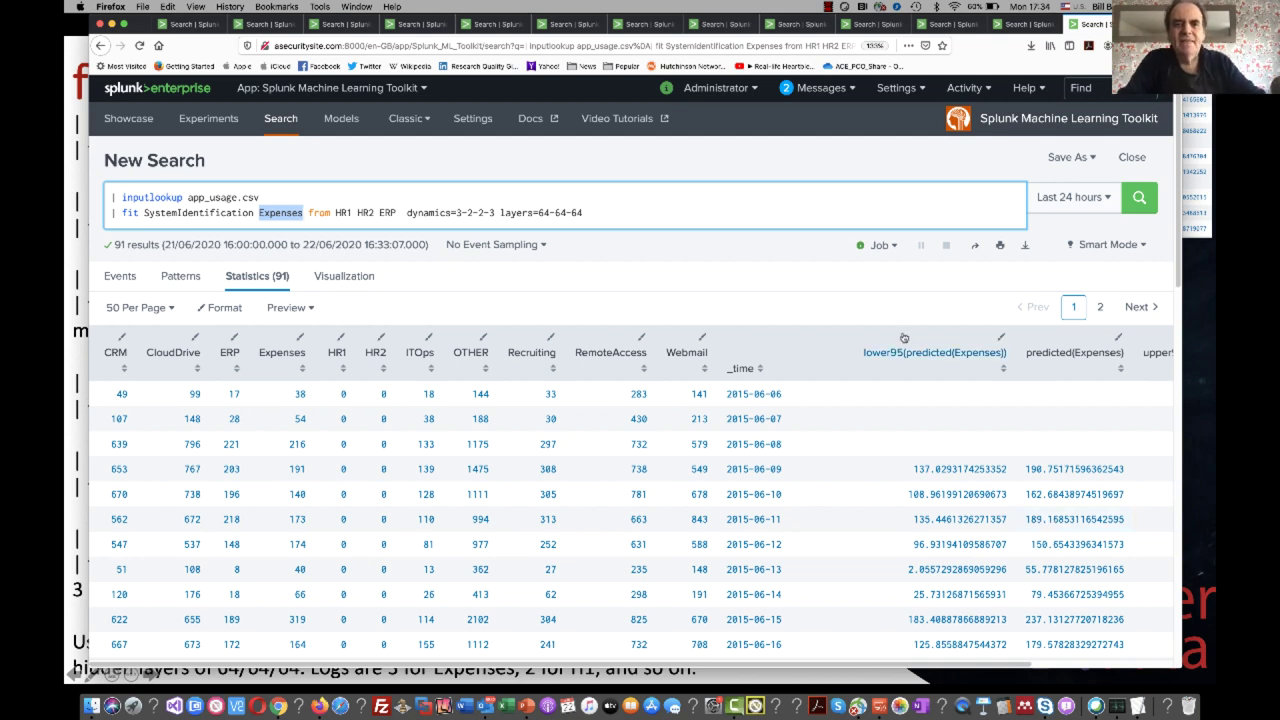
pyautogui.click(590, 204)
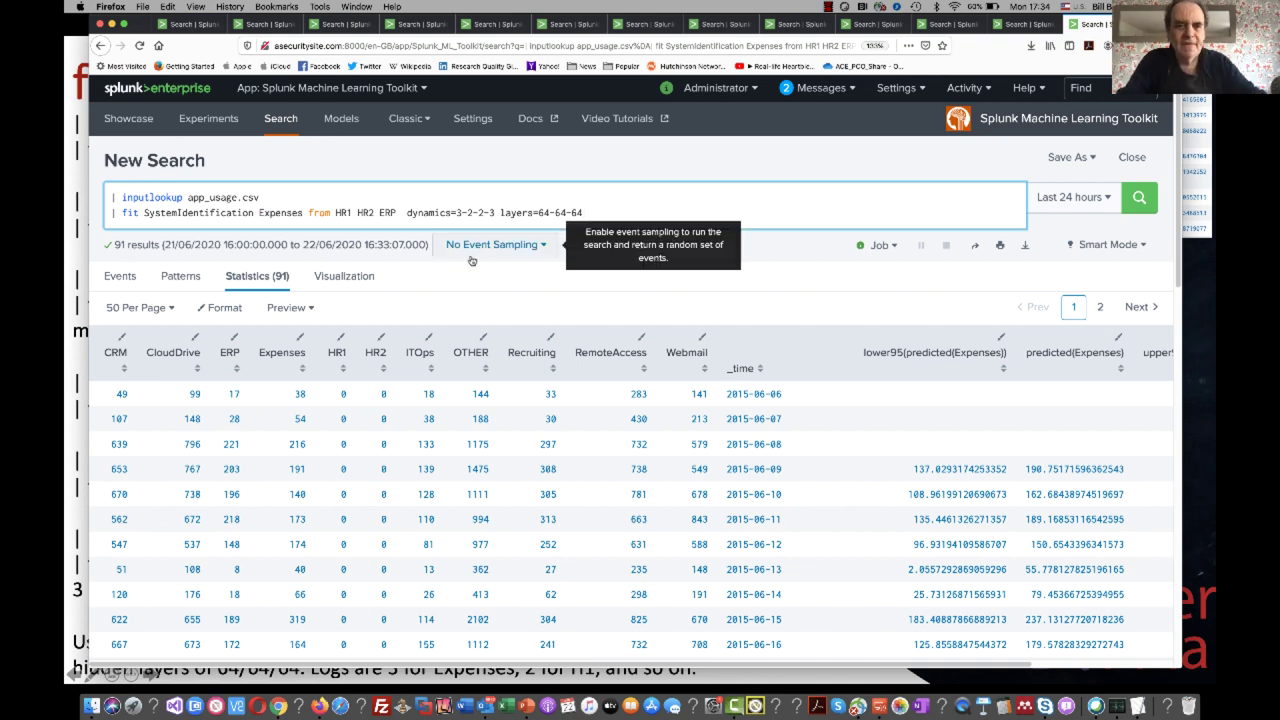
pyautogui.moveTo(401, 206); pyautogui.dragTo(335, 209)
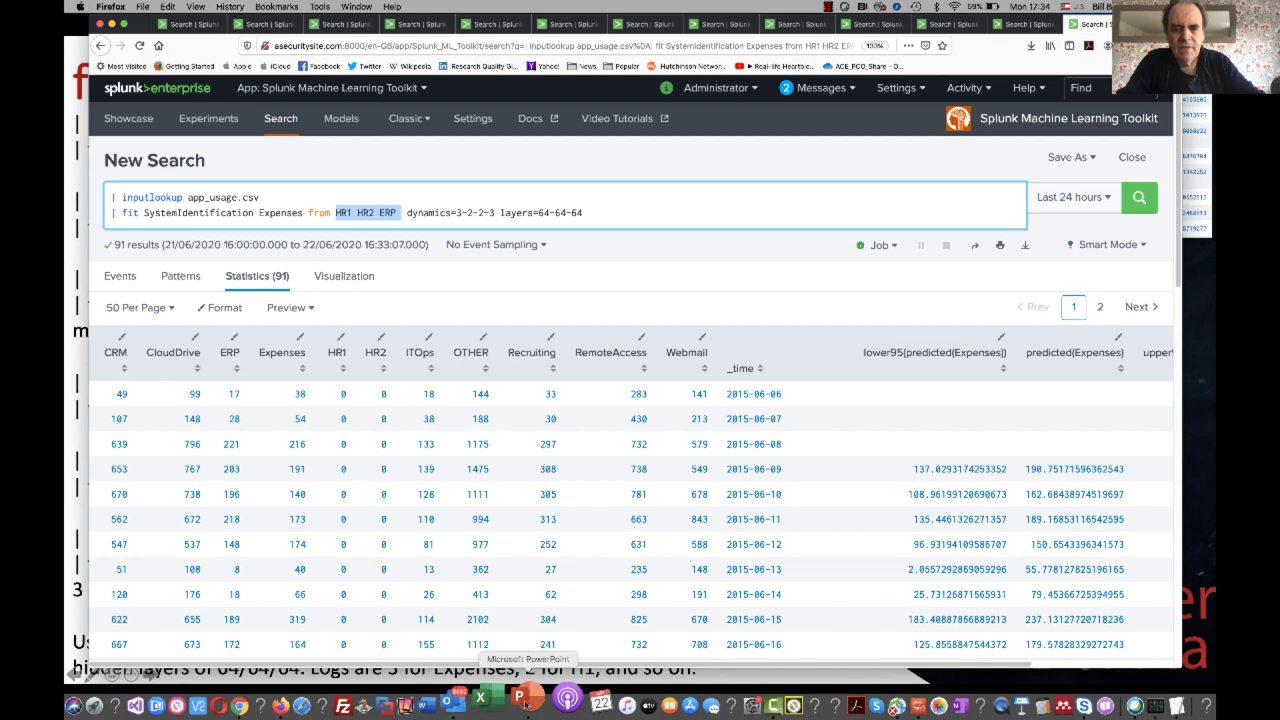
# Step: Switch to the PowerPoint slides, advance to the fit- Cluster slide, and run the linked Birch search for iris.csv with its fit command allowed
pyautogui.hotkey('alt', 'Tab')
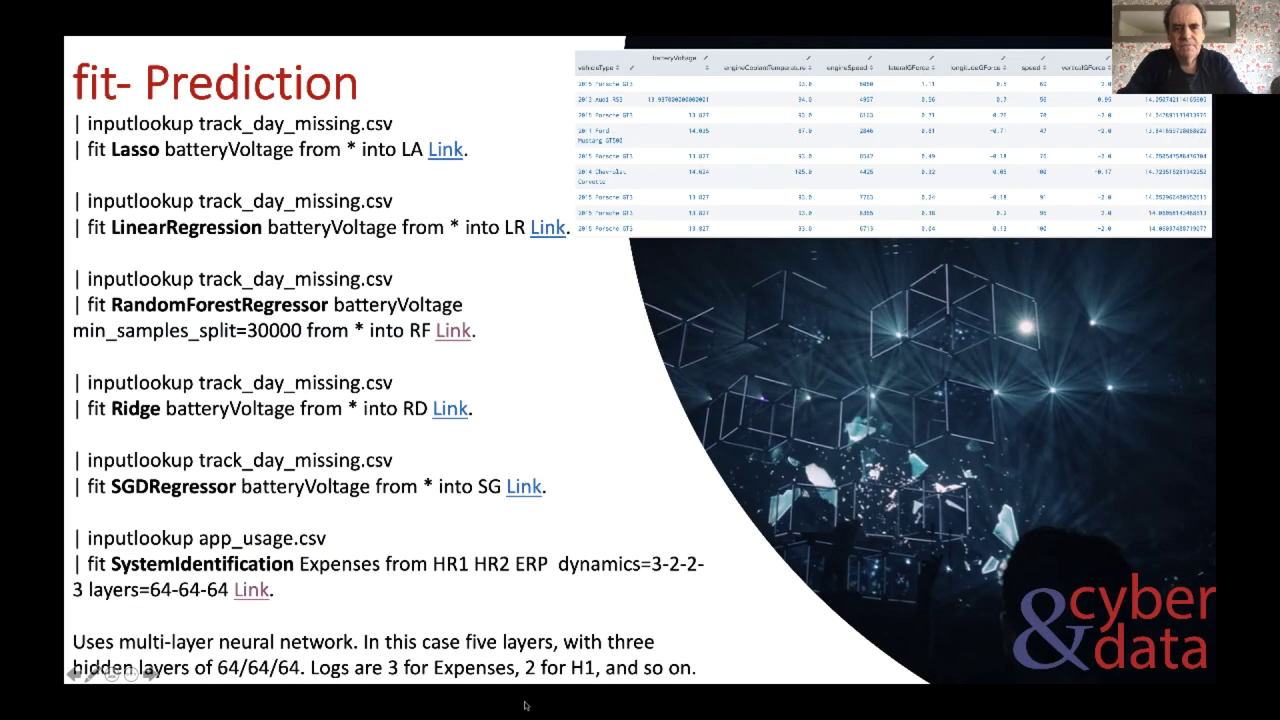
pyautogui.press('Right')
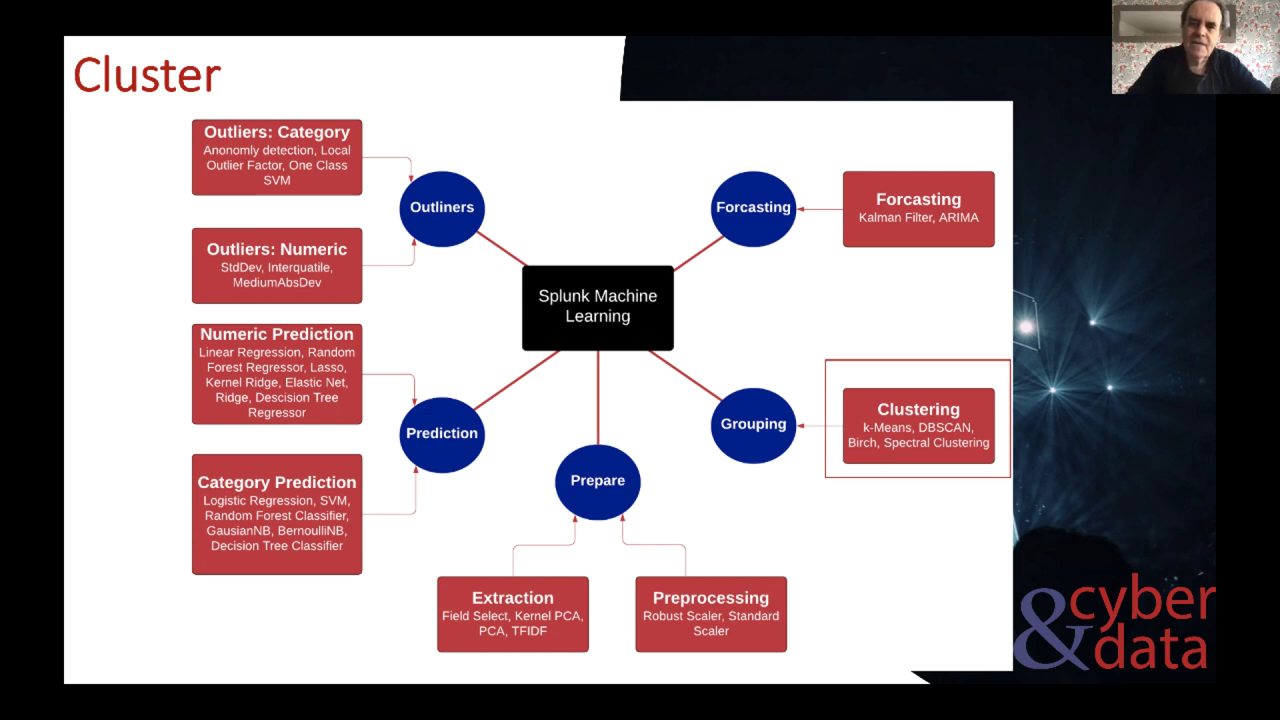
pyautogui.press('Right')
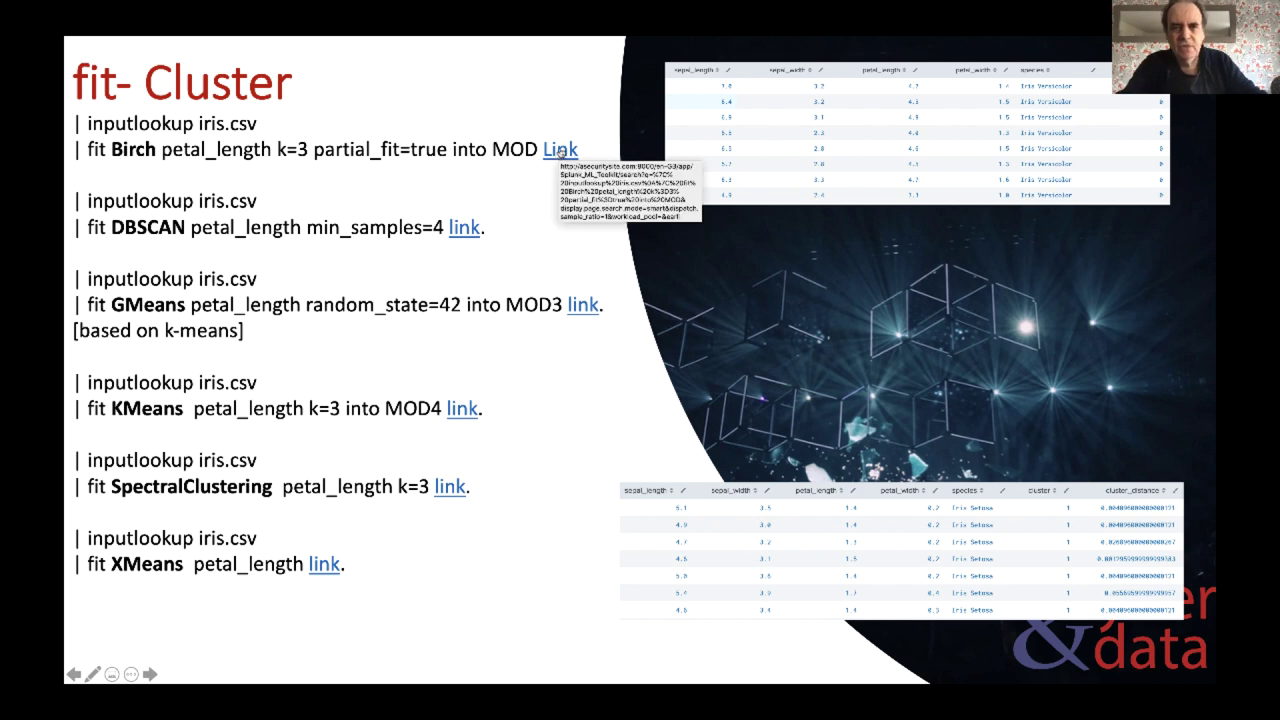
pyautogui.click(560, 150)
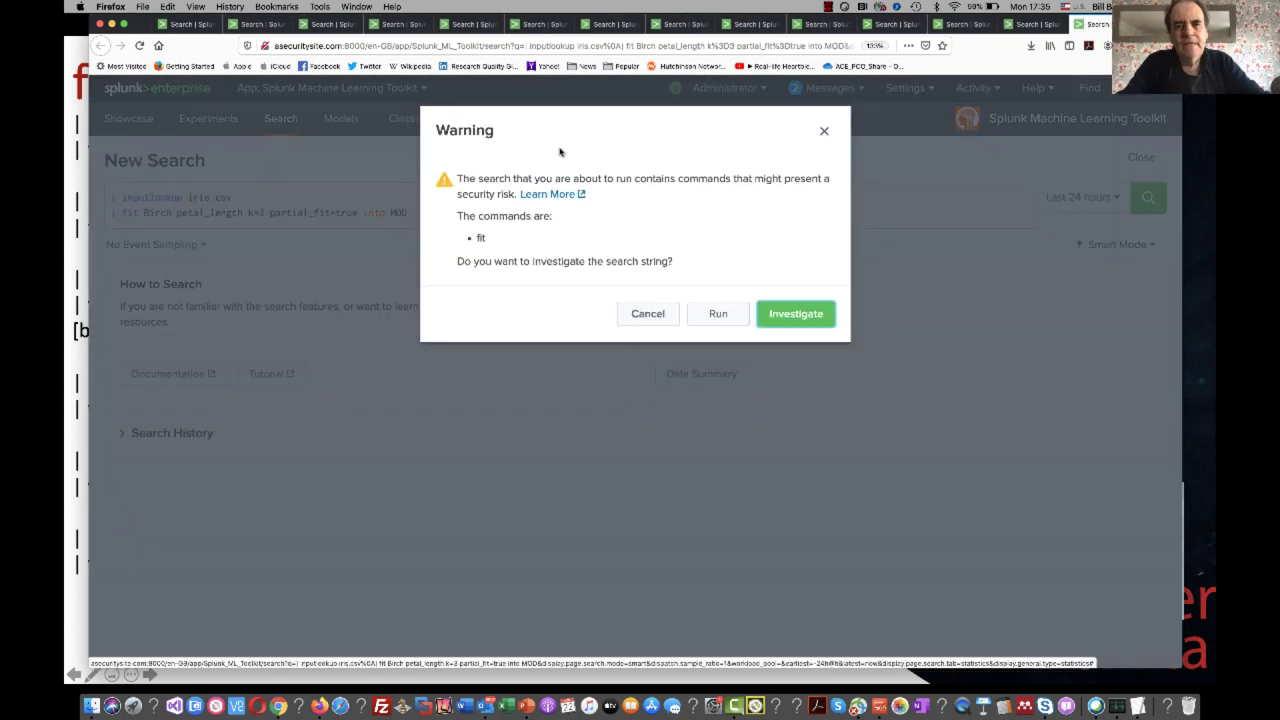
pyautogui.click(715, 313)
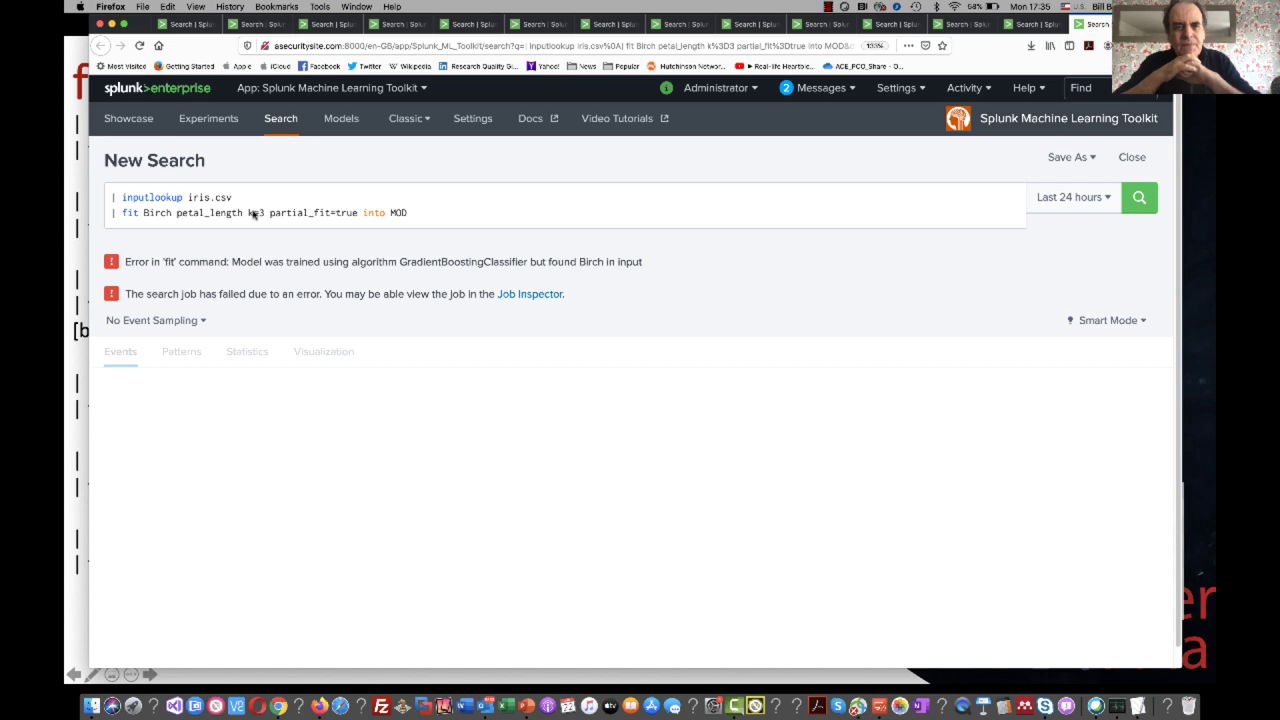
# Step: Change the model name in the Birch fit command to MOD10 and run the search again
pyautogui.click(408, 214)
pyautogui.write('10')
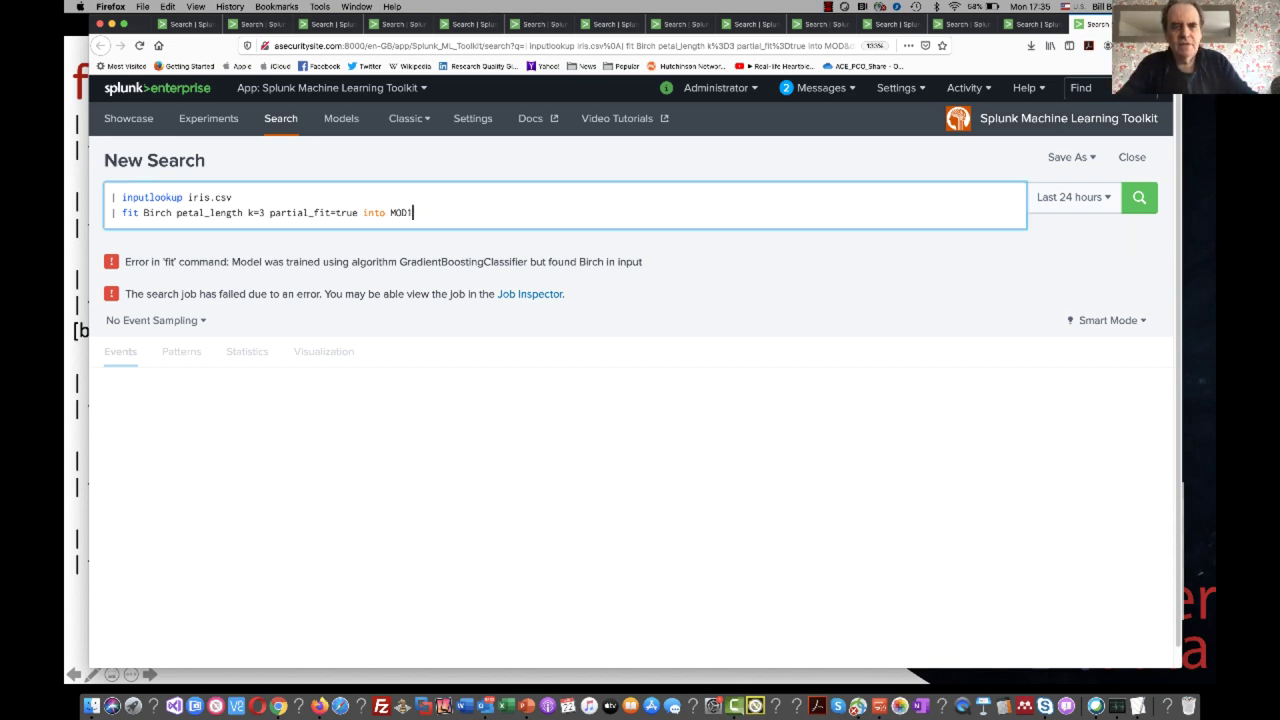
pyautogui.click(1134, 203)
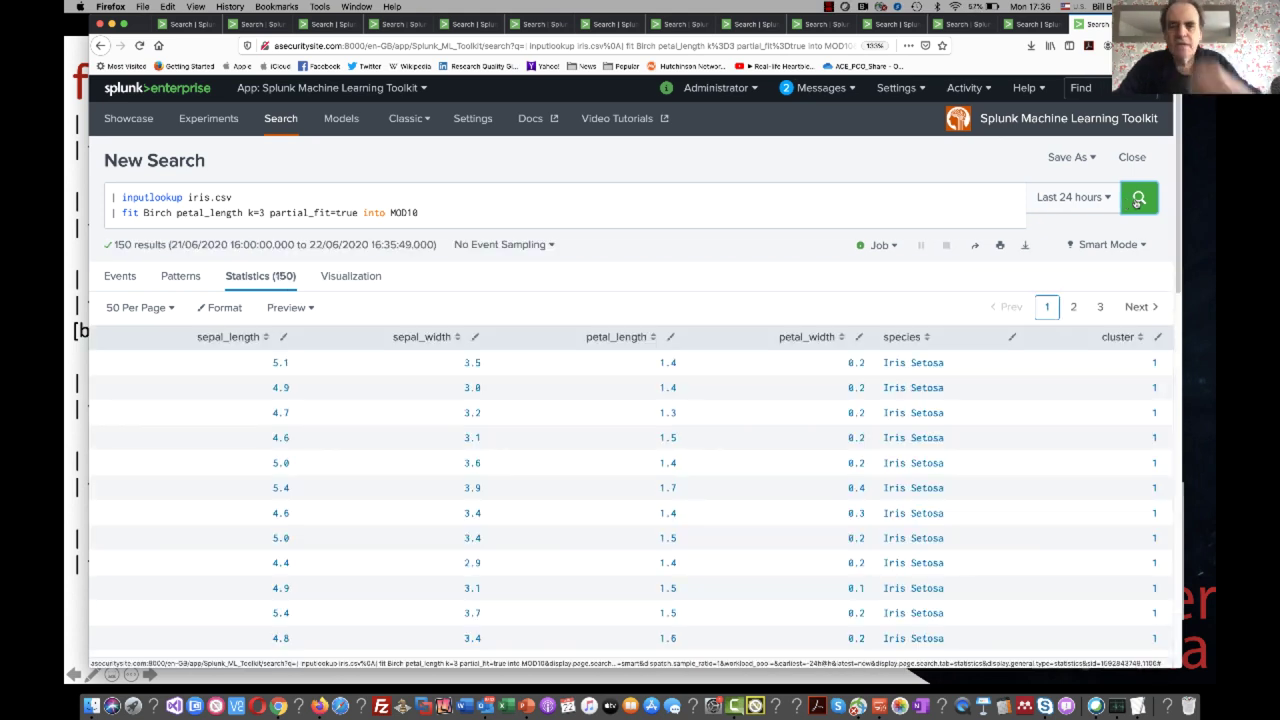
# Step: Sort the Birch results by cluster in ascending and descending order, comparing clusters with species, and review the Birch algorithm in the query
pyautogui.click(1134, 340)
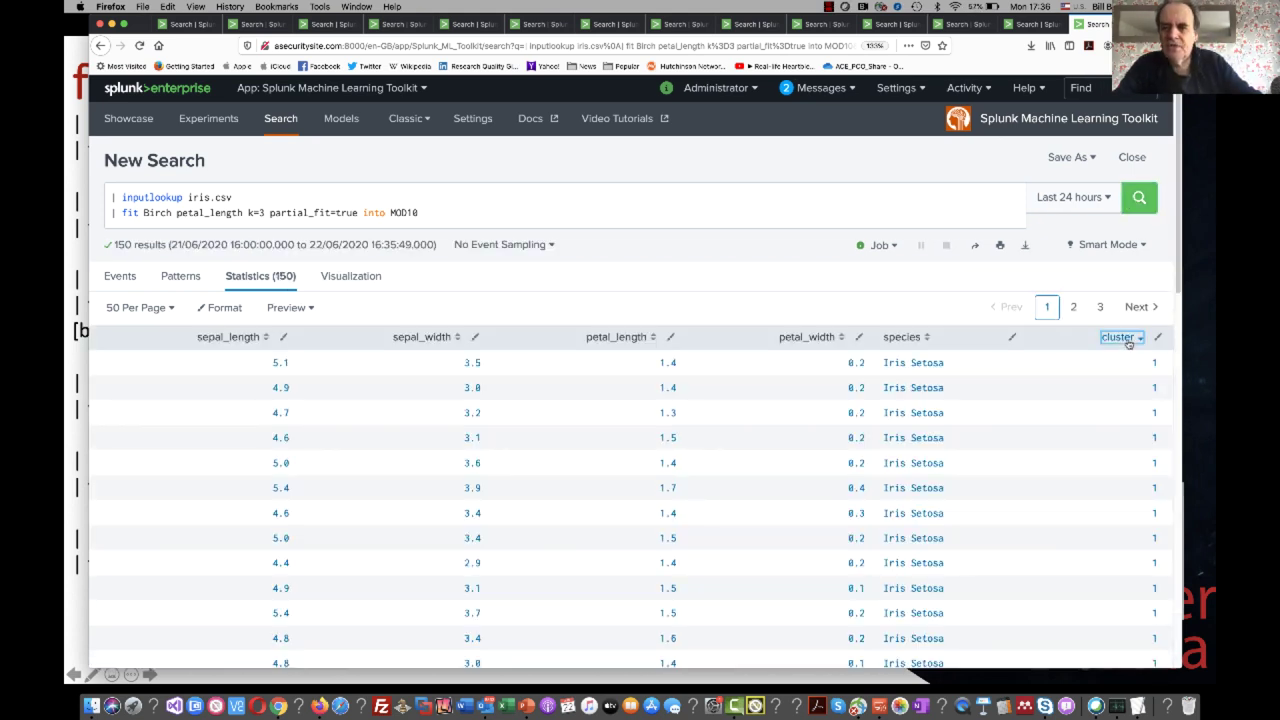
pyautogui.click(1134, 340)
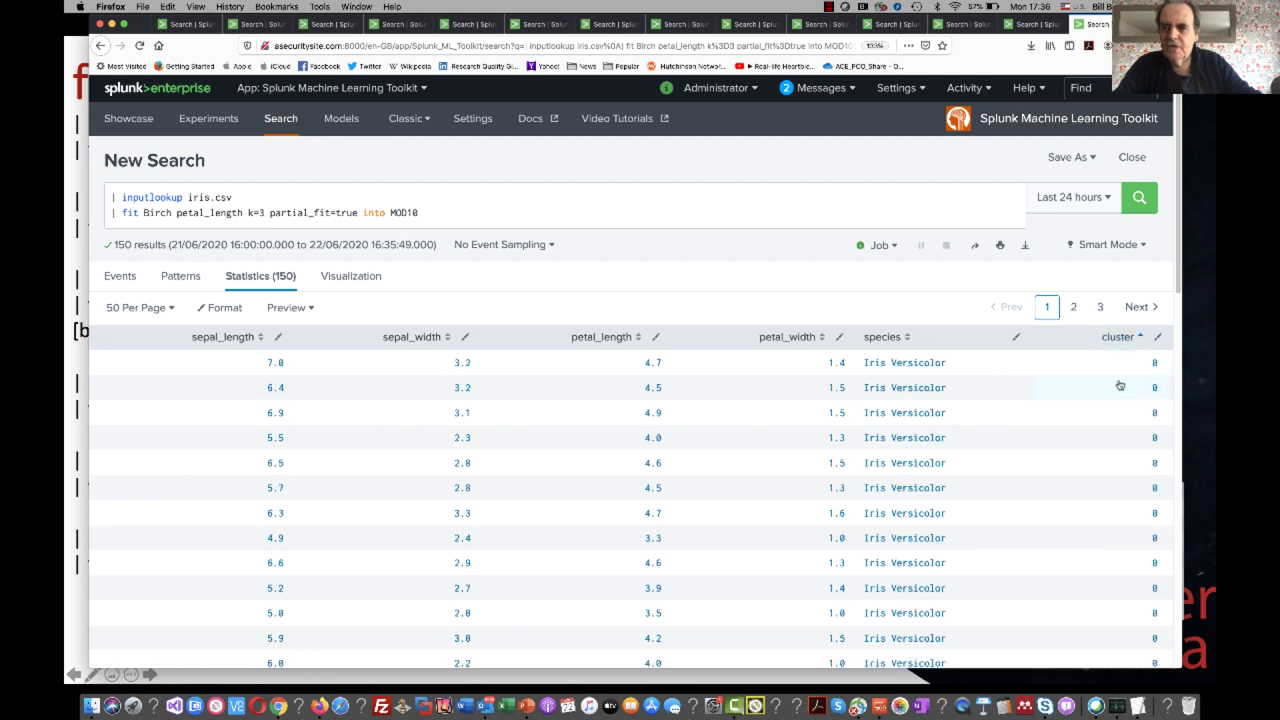
pyautogui.click(1118, 338)
pyautogui.click(1118, 338)
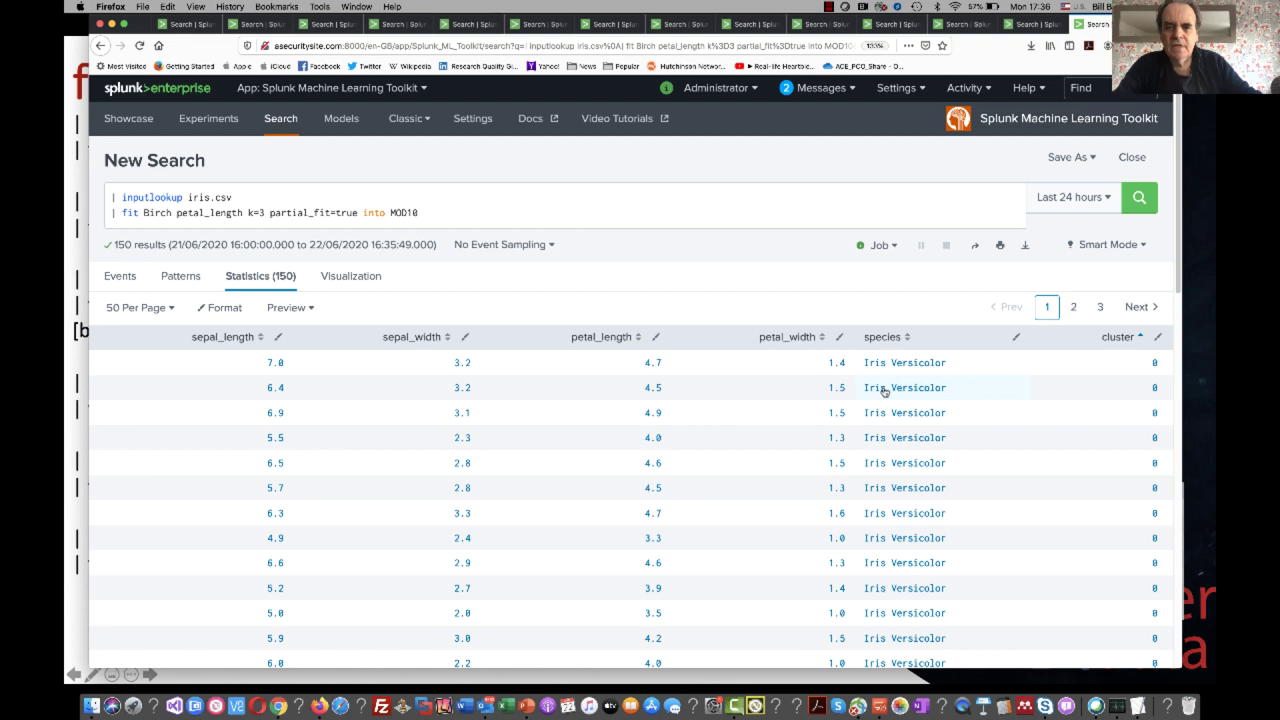
pyautogui.click(1118, 338)
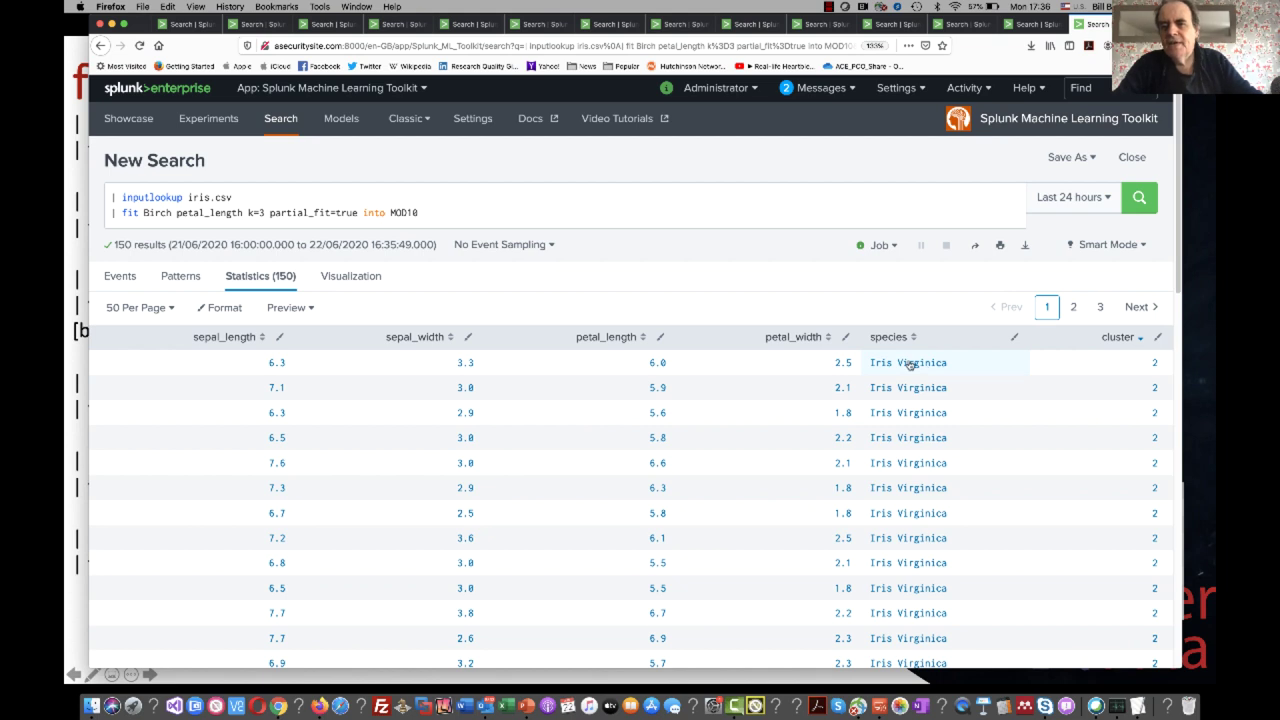
pyautogui.click(1115, 337)
pyautogui.click(1115, 337)
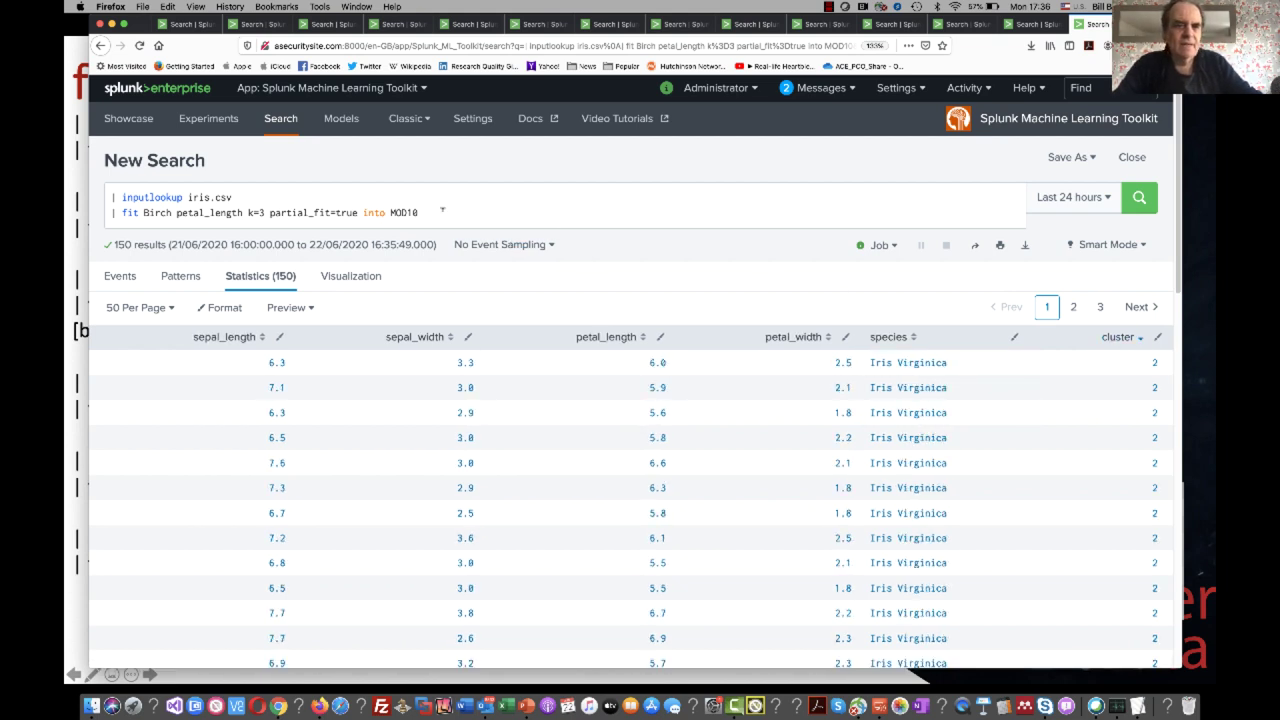
pyautogui.click(363, 212)
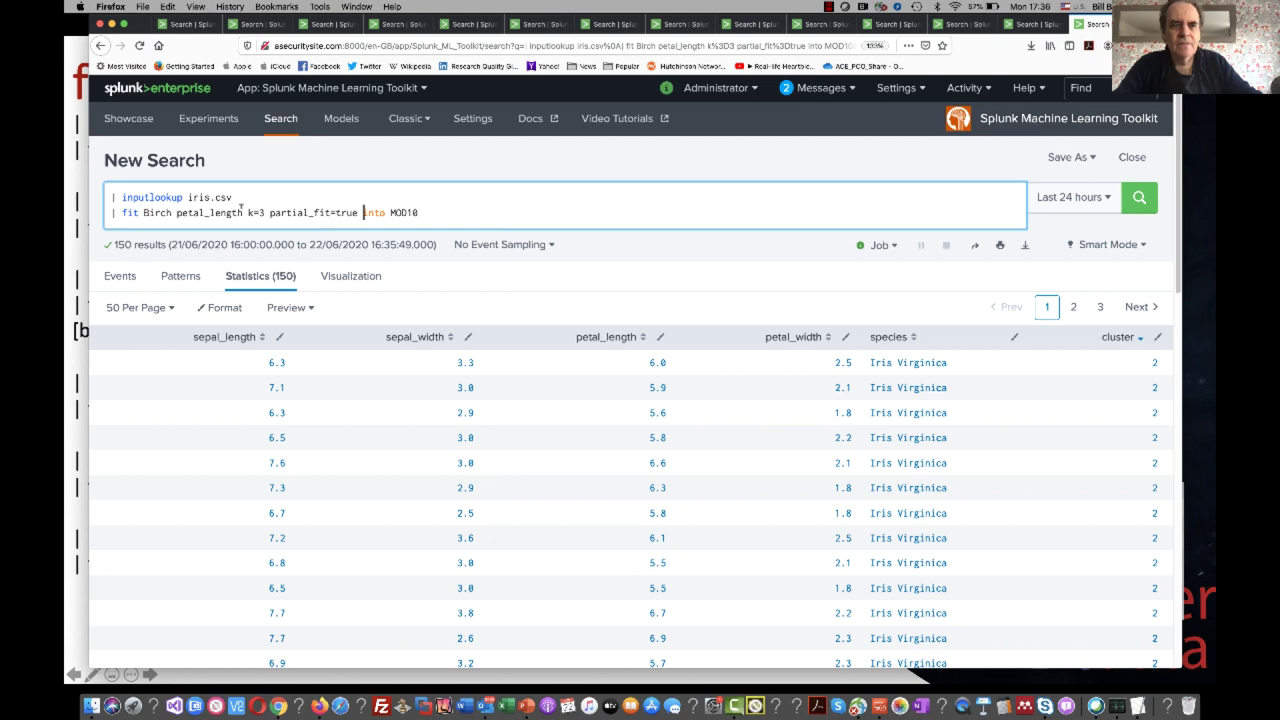
pyautogui.doubleClick(155, 212)
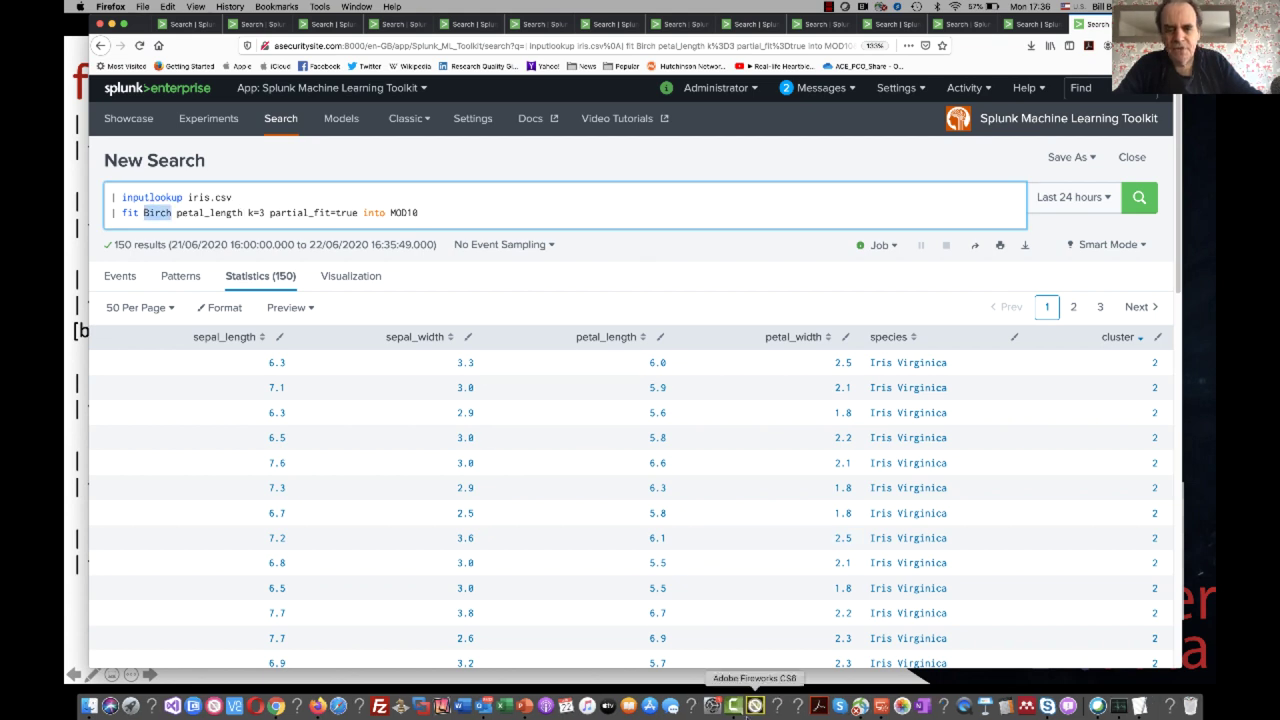
# Step: Switch to the PowerPoint slides and run the linked KMeans search for iris.csv with its fit command allowed
pyautogui.click(530, 700)
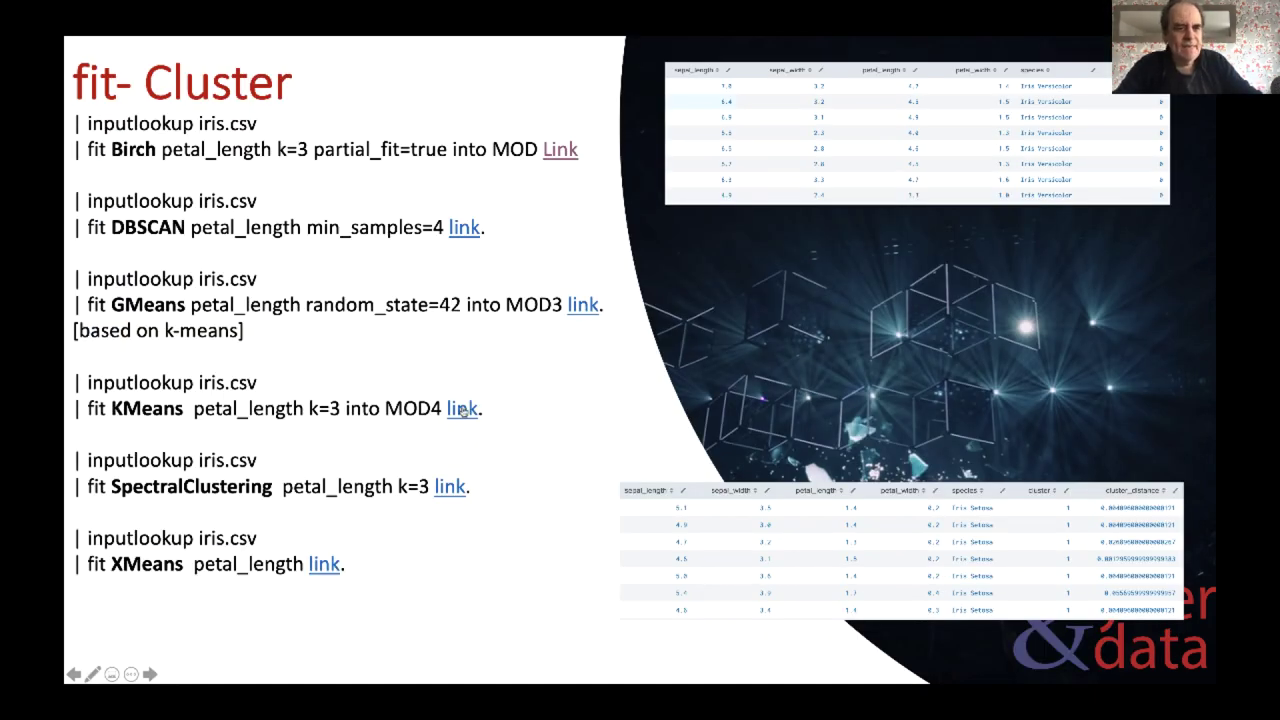
pyautogui.click(462, 409)
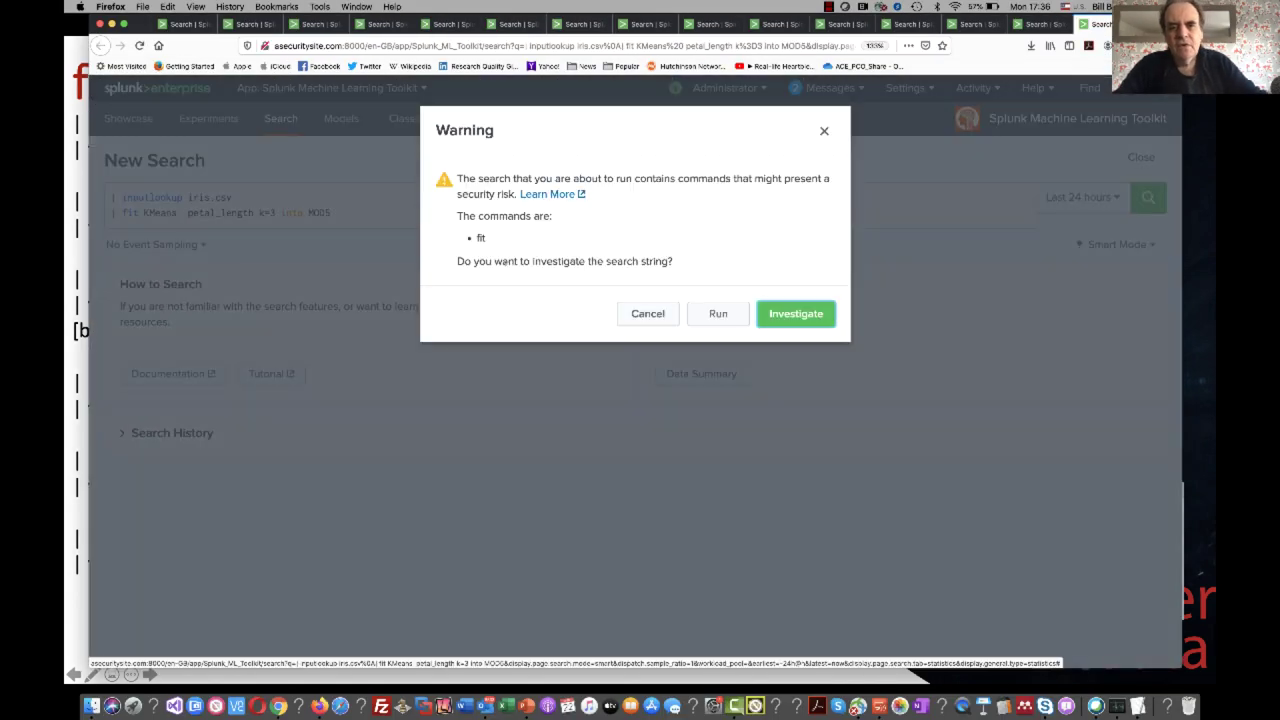
pyautogui.click(720, 312)
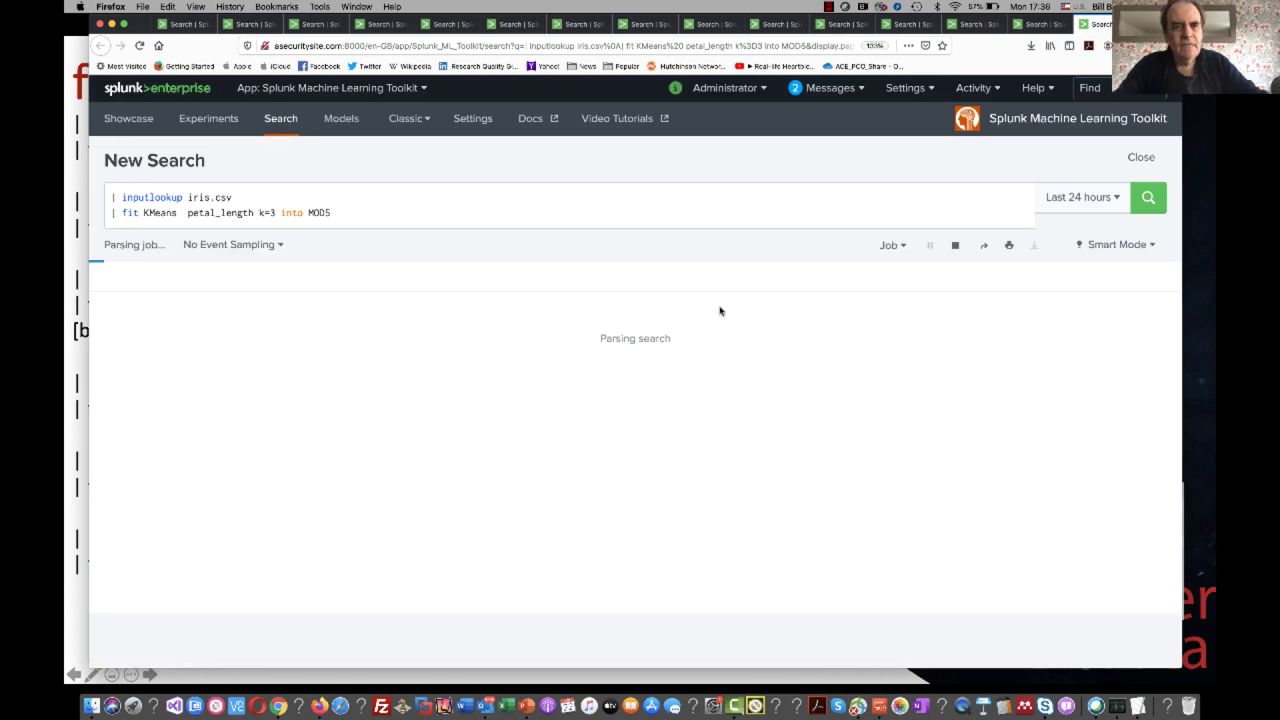
pyautogui.click(342, 211)
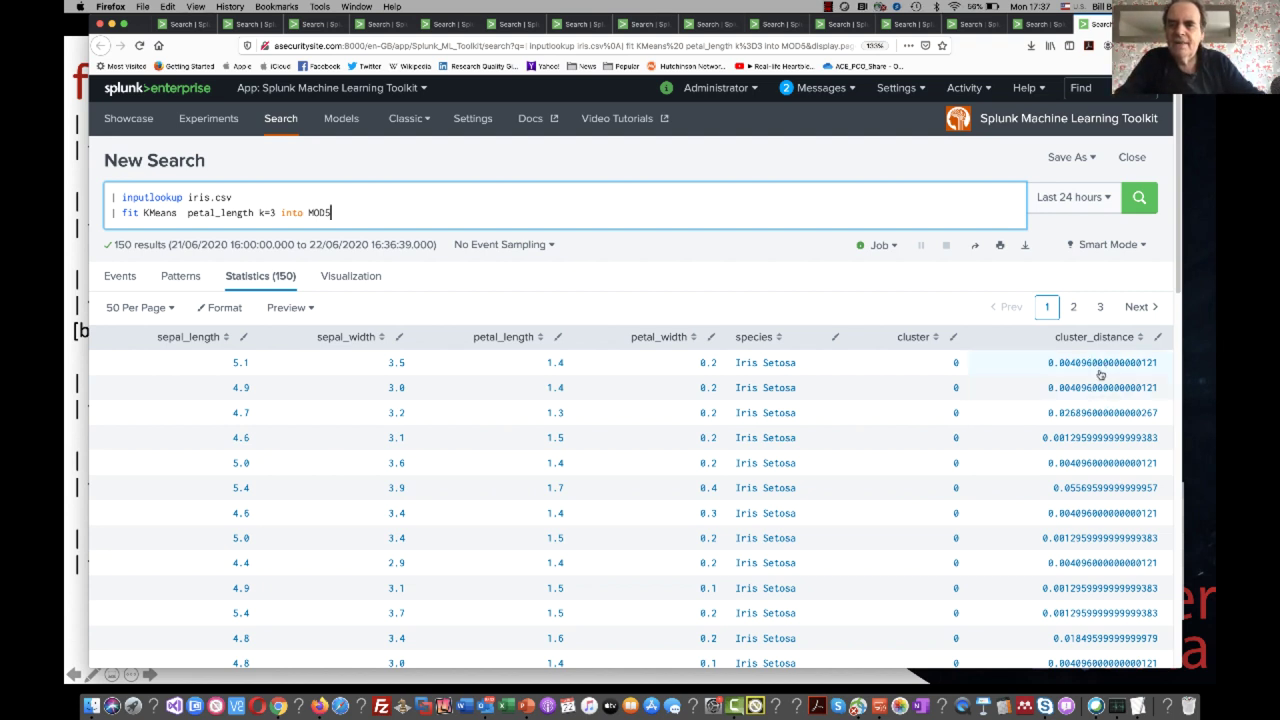
# Step: Examine the KMeans cluster distances, sort the results by cluster in both directions, and compare species on the first and second result pages
pyautogui.scroll(-5, 1110, 545)
pyautogui.scroll(4, 1110, 545)
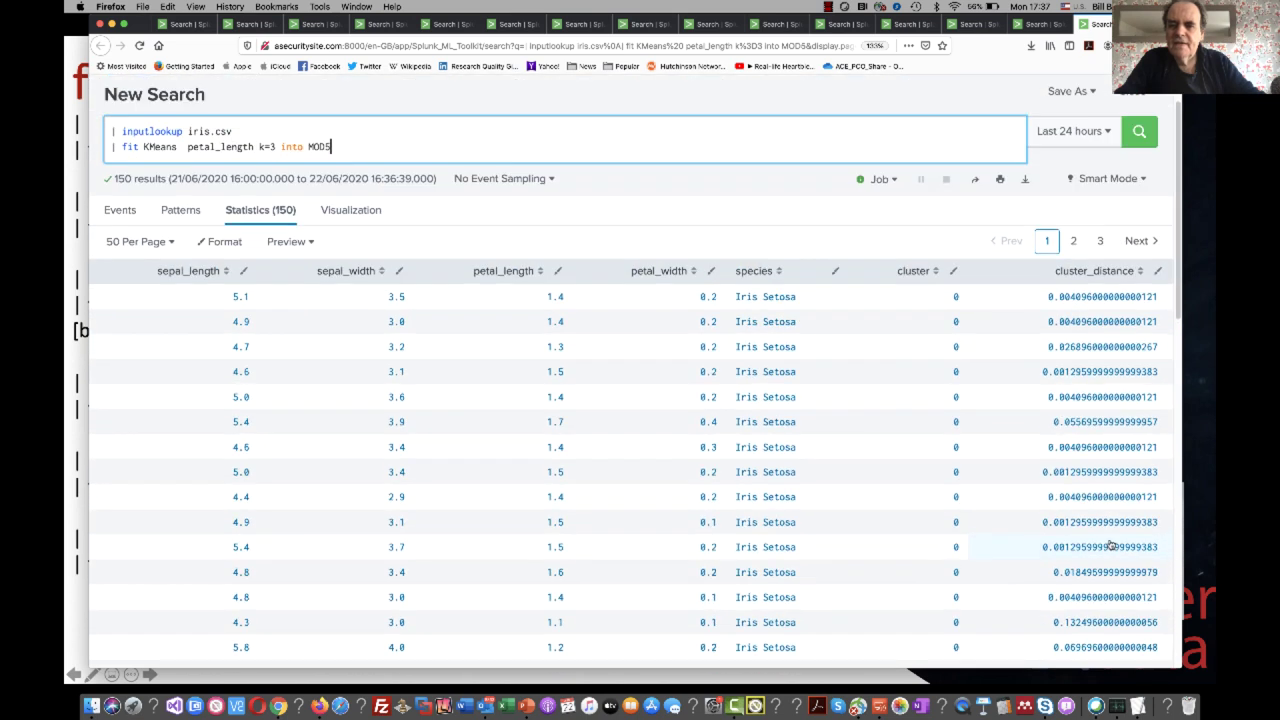
pyautogui.scroll(2, 1110, 545)
pyautogui.click(918, 337)
pyautogui.click(916, 338)
pyautogui.click(915, 338)
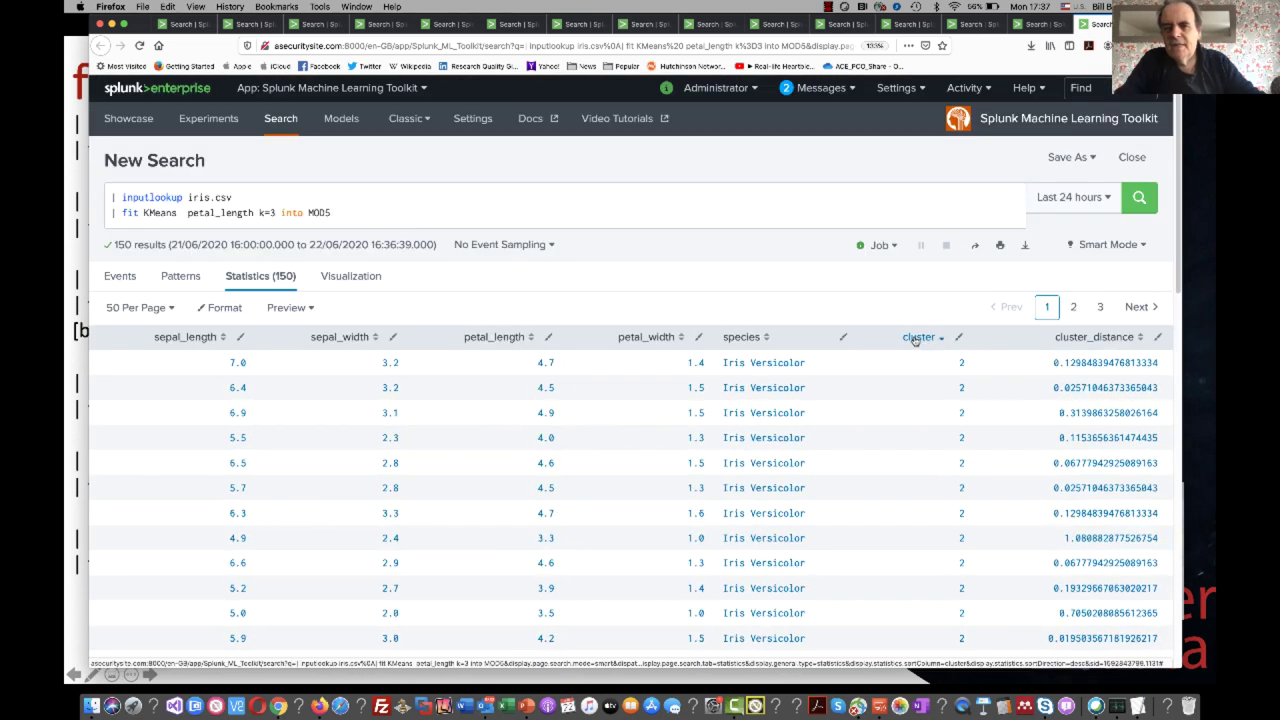
pyautogui.click(915, 338)
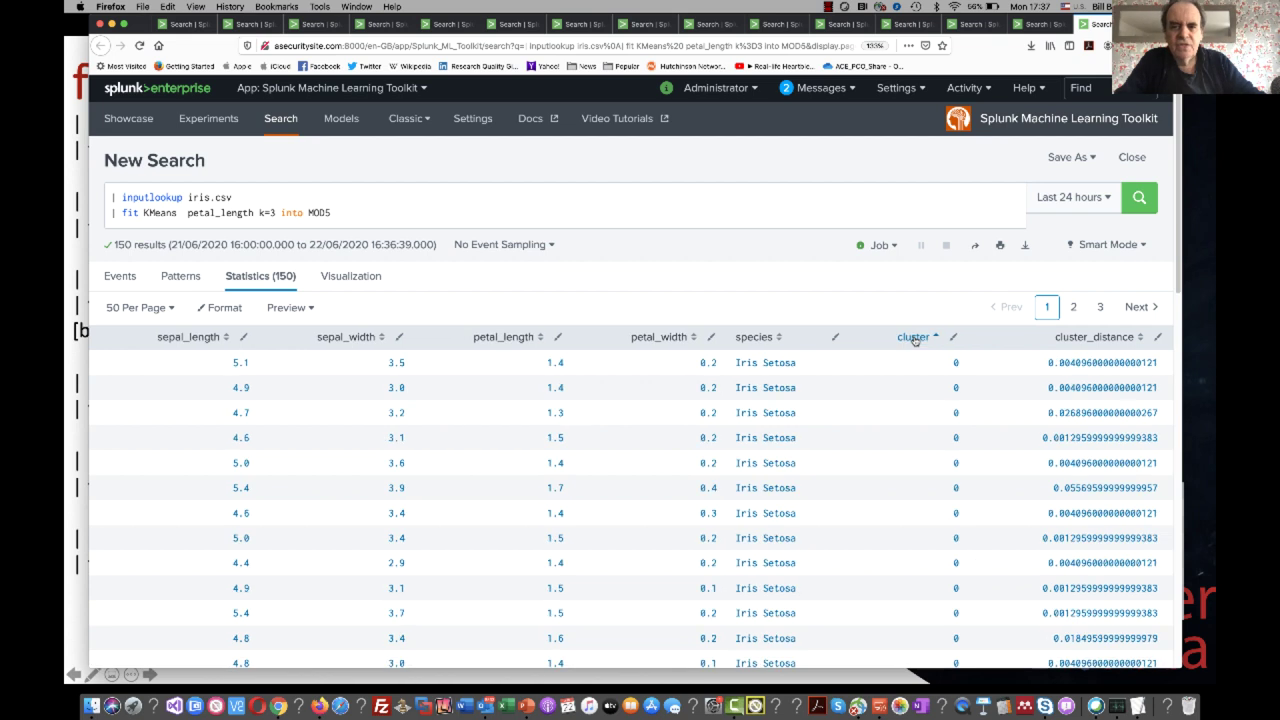
pyautogui.click(1073, 307)
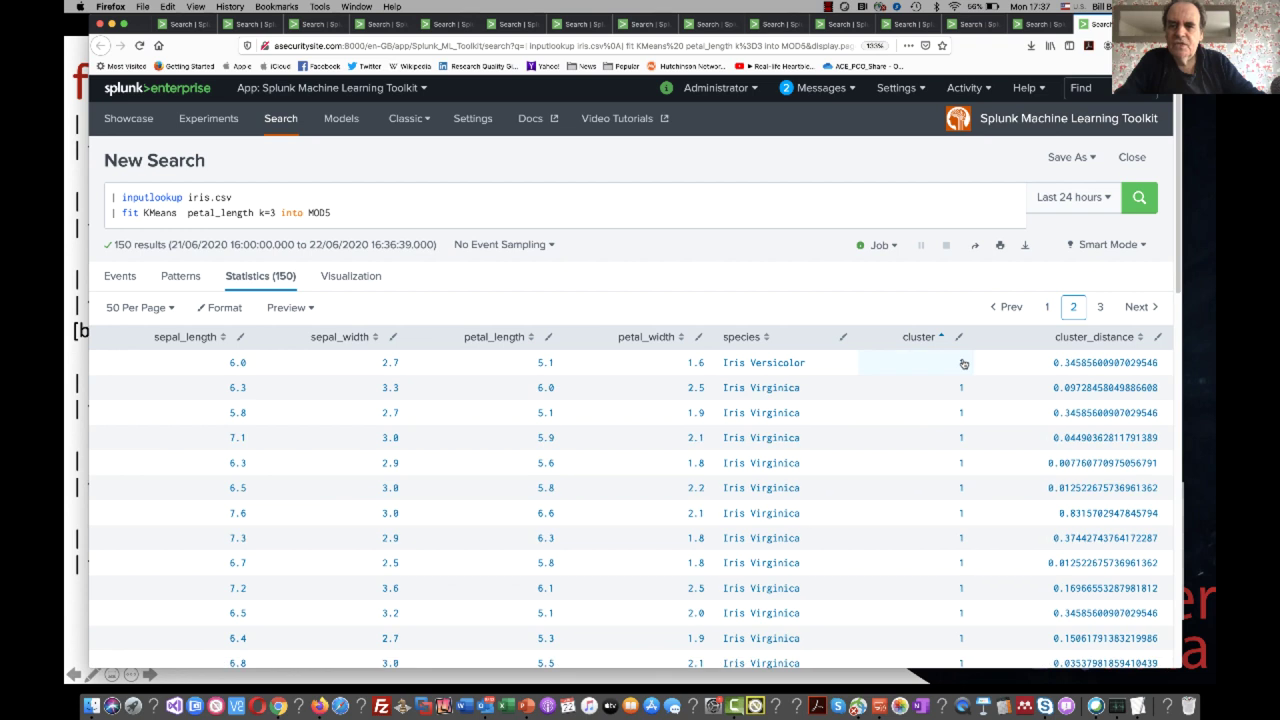
pyautogui.click(1047, 307)
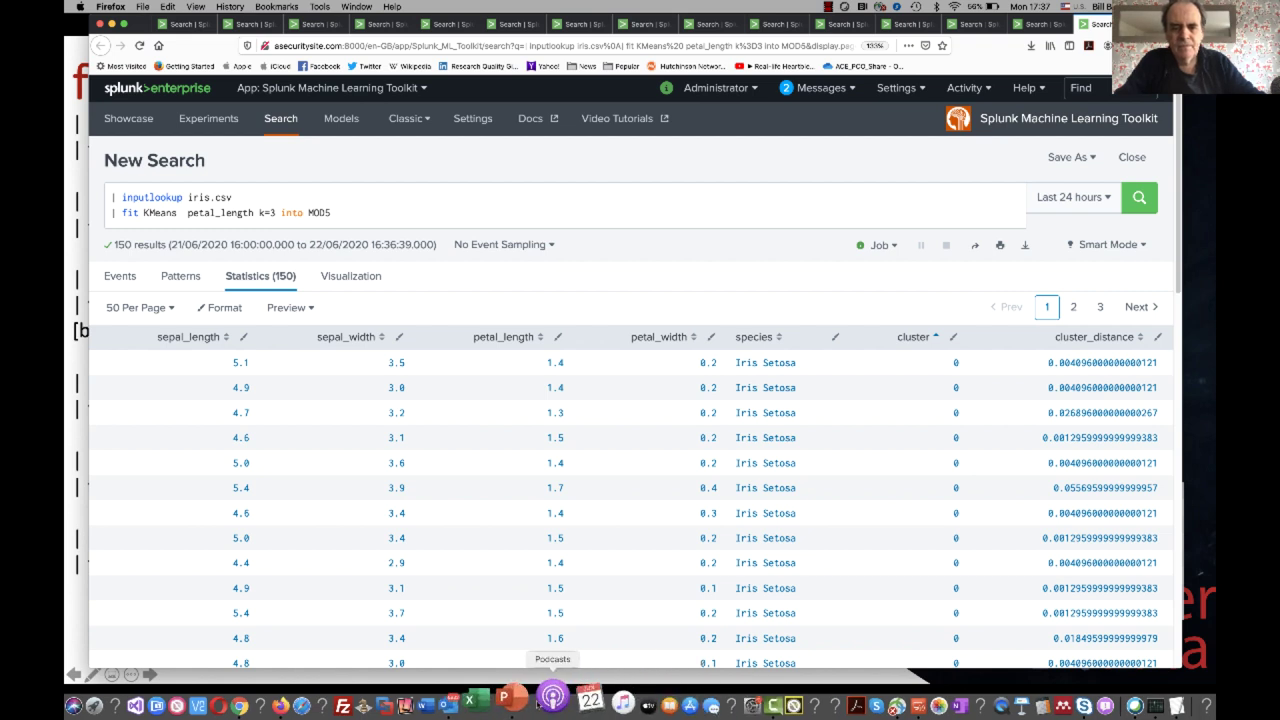
# Step: Switch to the PowerPoint slides, advance to the fit- Feature Extraction slide, and run the linked numeric FieldSelector search for track_day.csv
pyautogui.click(504, 697)
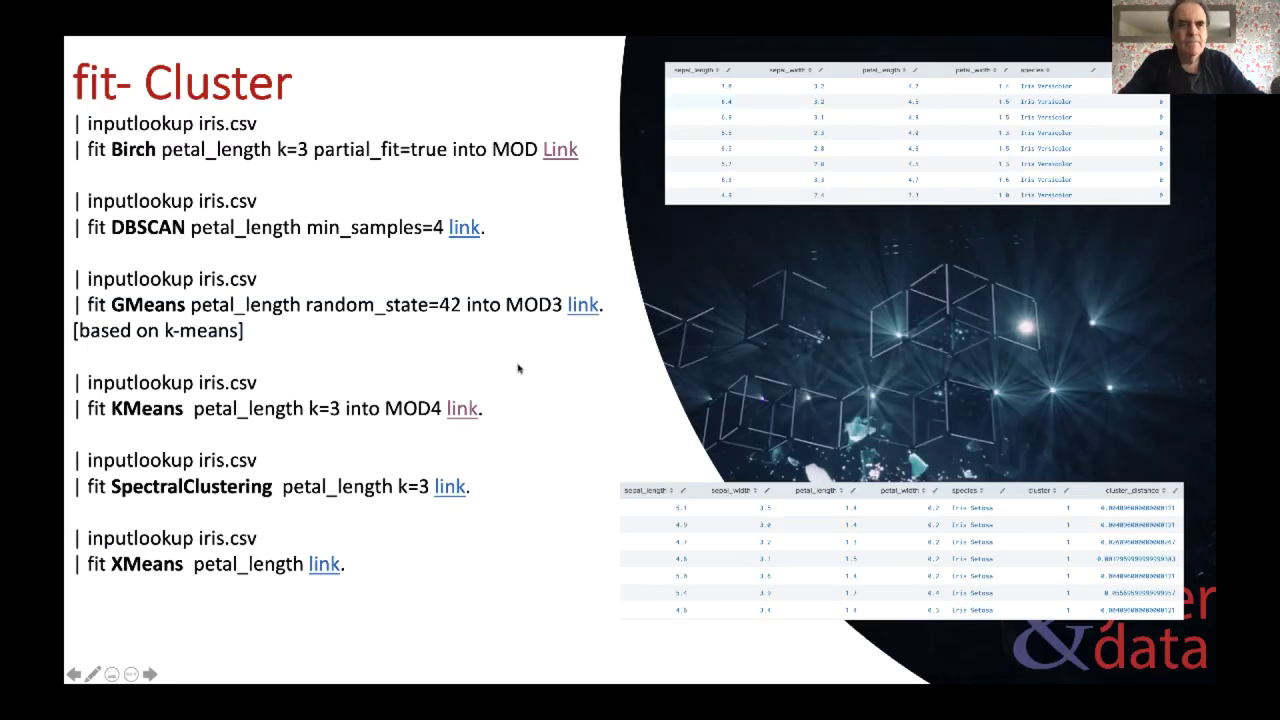
pyautogui.press('Right')
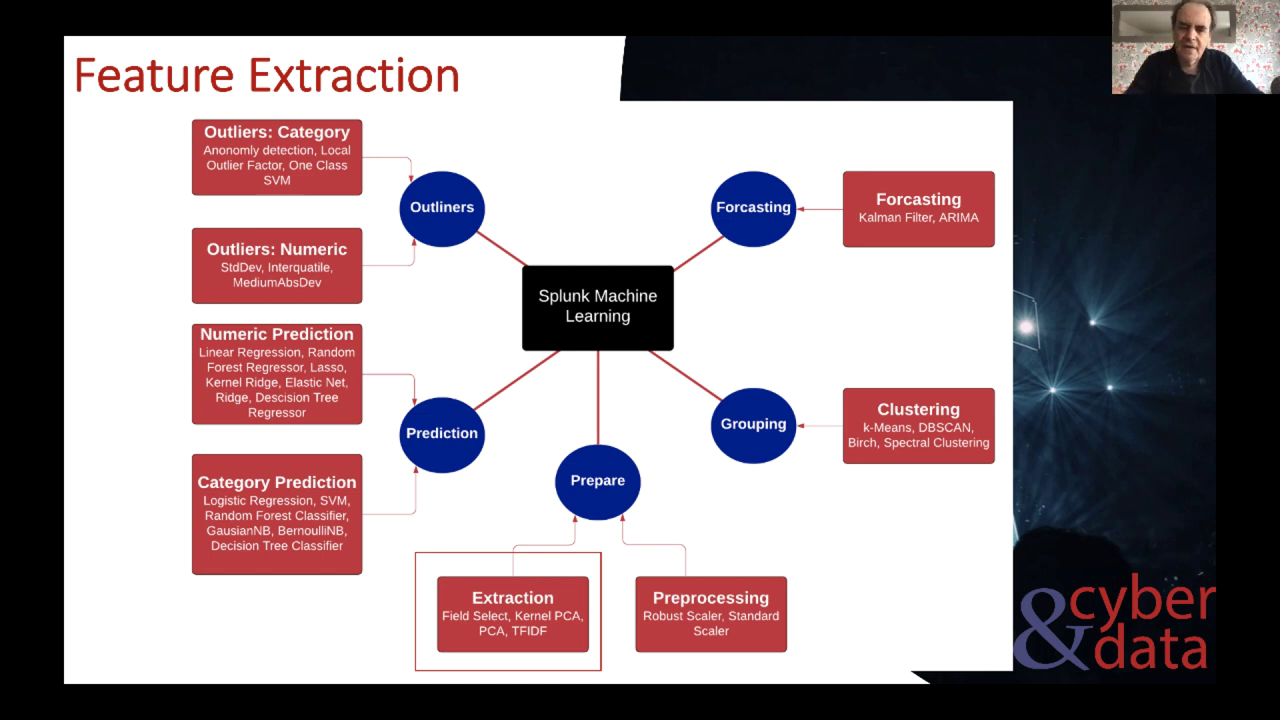
pyautogui.press('Right')
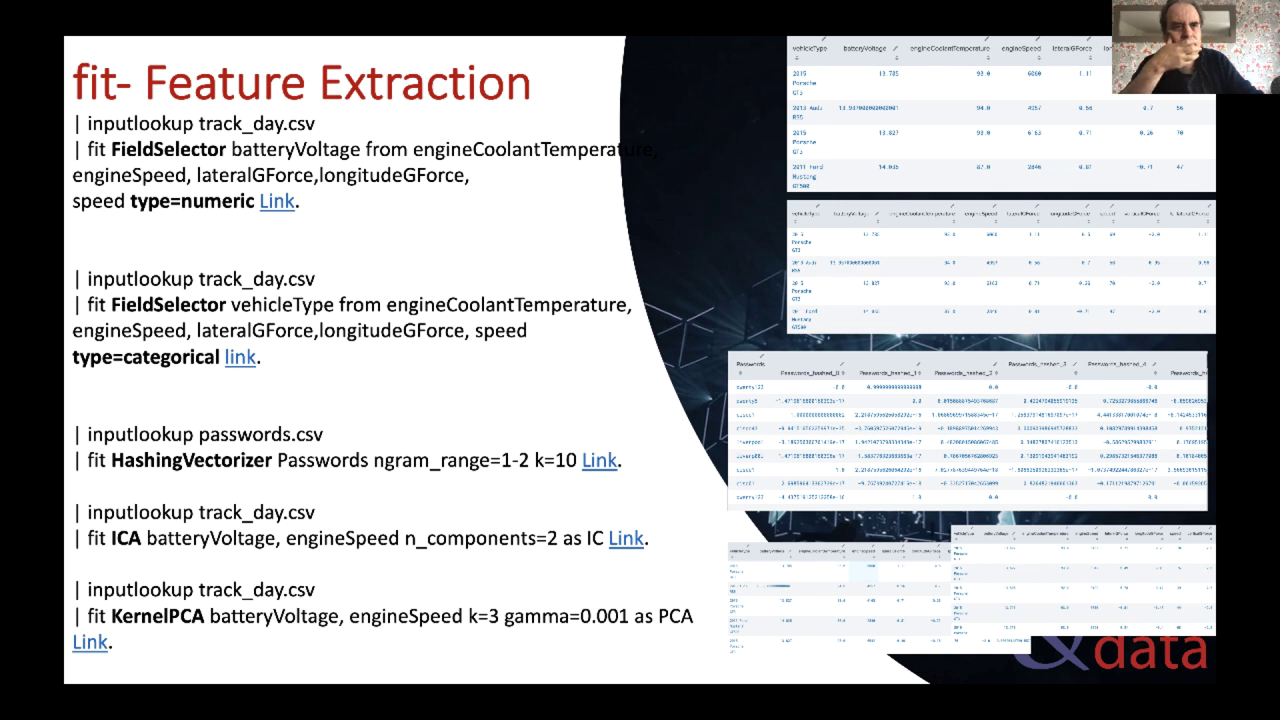
pyautogui.click(279, 202)
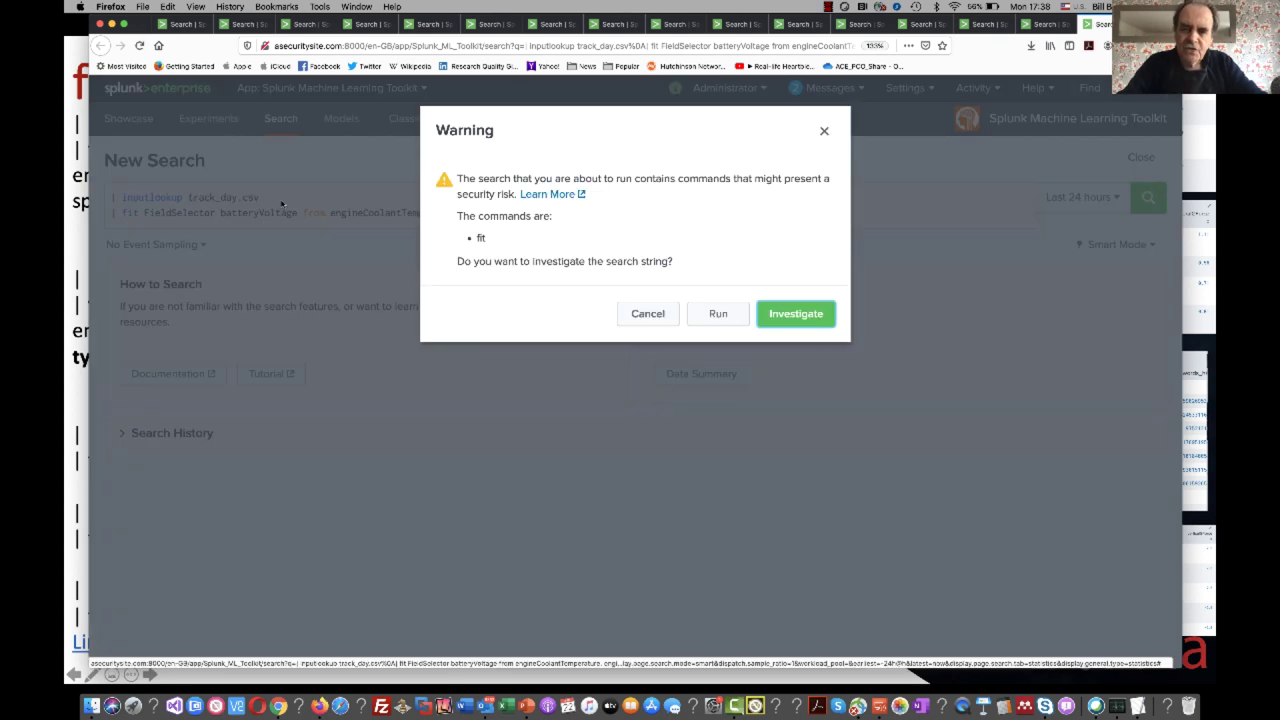
pyautogui.click(726, 320)
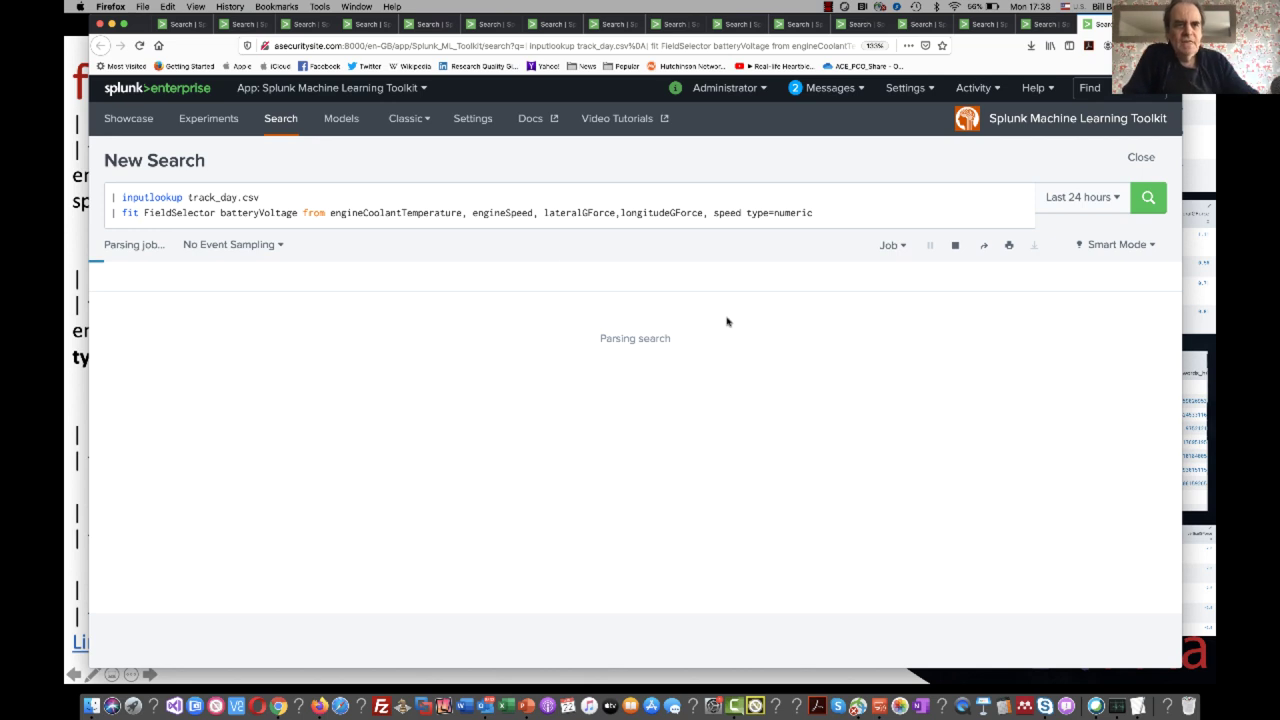
# Step: Review batteryVoltage and the engineCoolantTemperature, engineSpeed, lateralGForce, longitudeGForce and speed fields in the FieldSelector query
pyautogui.doubleClick(254, 213)
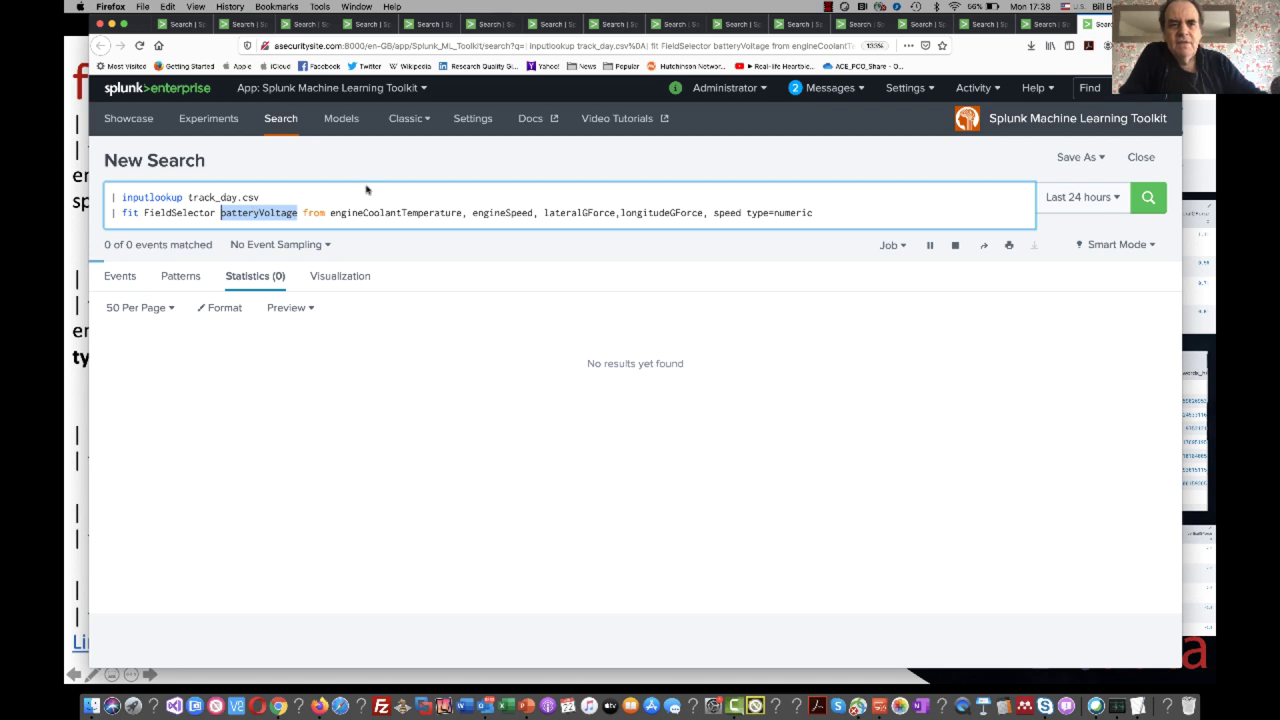
pyautogui.doubleClick(403, 212)
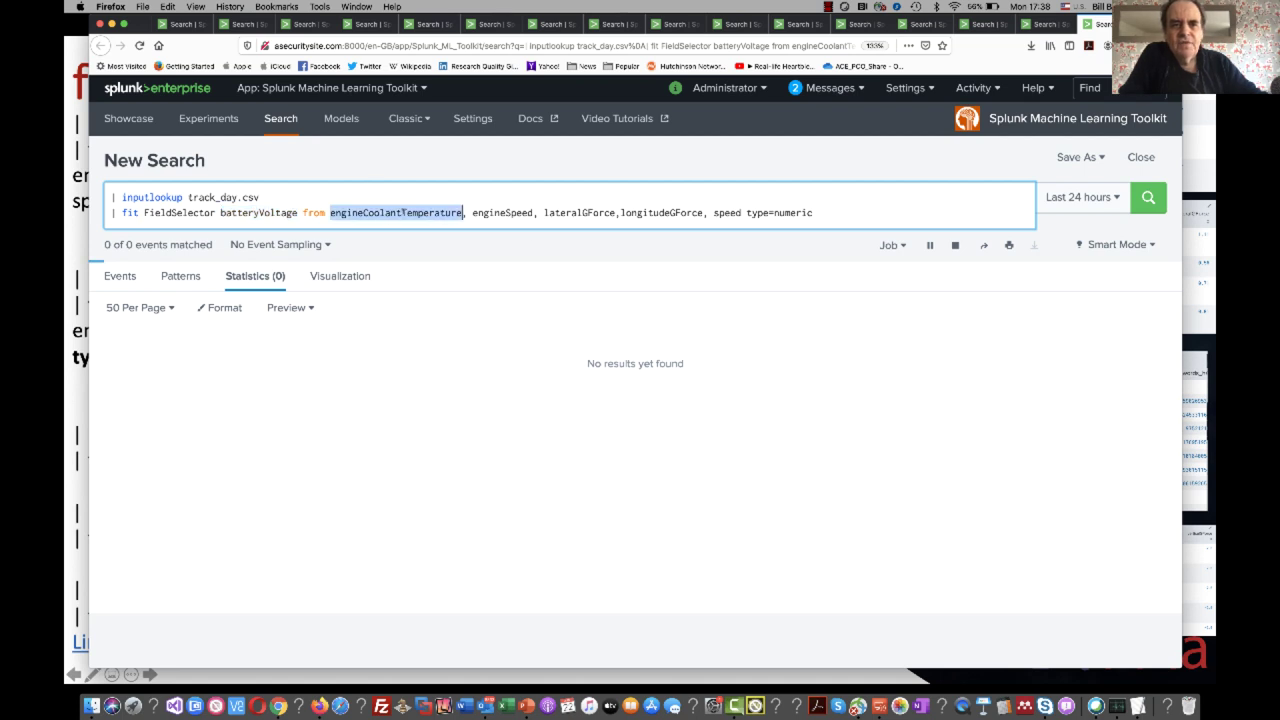
pyautogui.doubleClick(510, 212)
pyautogui.doubleClick(585, 212)
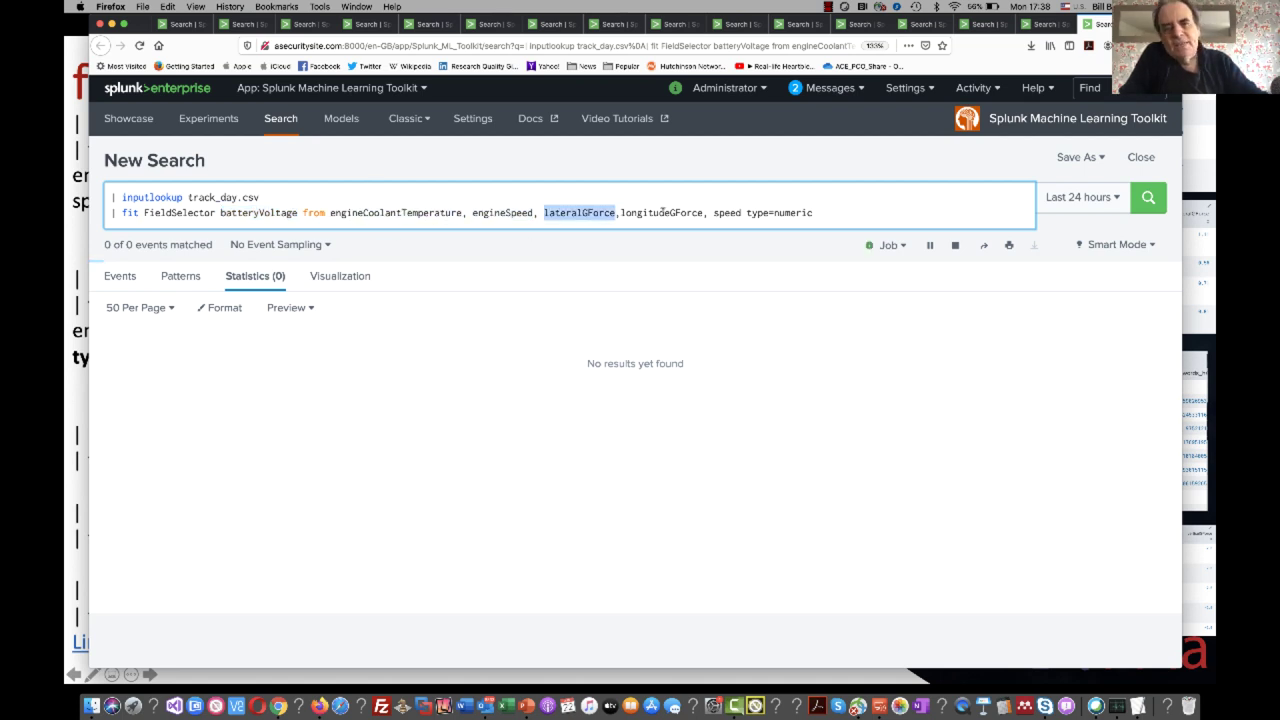
pyautogui.click(664, 212)
pyautogui.doubleClick(664, 212)
pyautogui.click(726, 212)
pyautogui.doubleClick(727, 212)
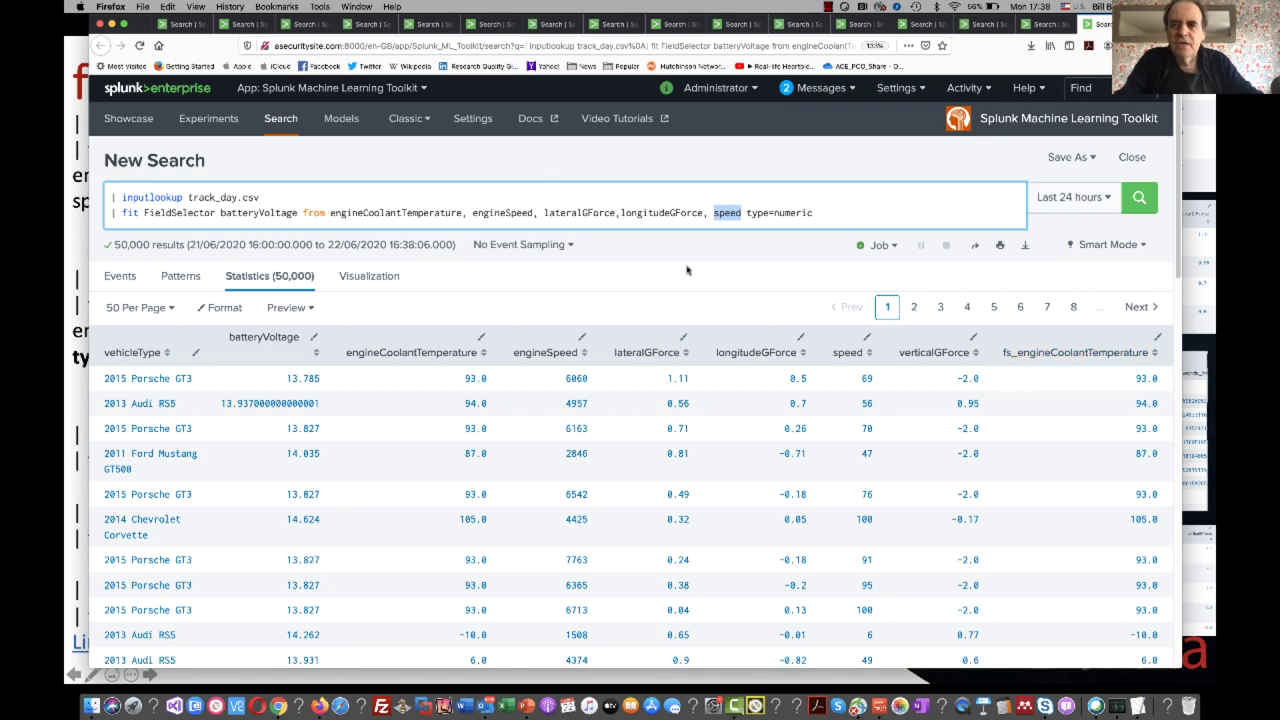
# Step: Remove engineCoolantTemperature from the FieldSelector predictors and run the search again
pyautogui.moveTo(471, 212); pyautogui.dragTo(330, 212)
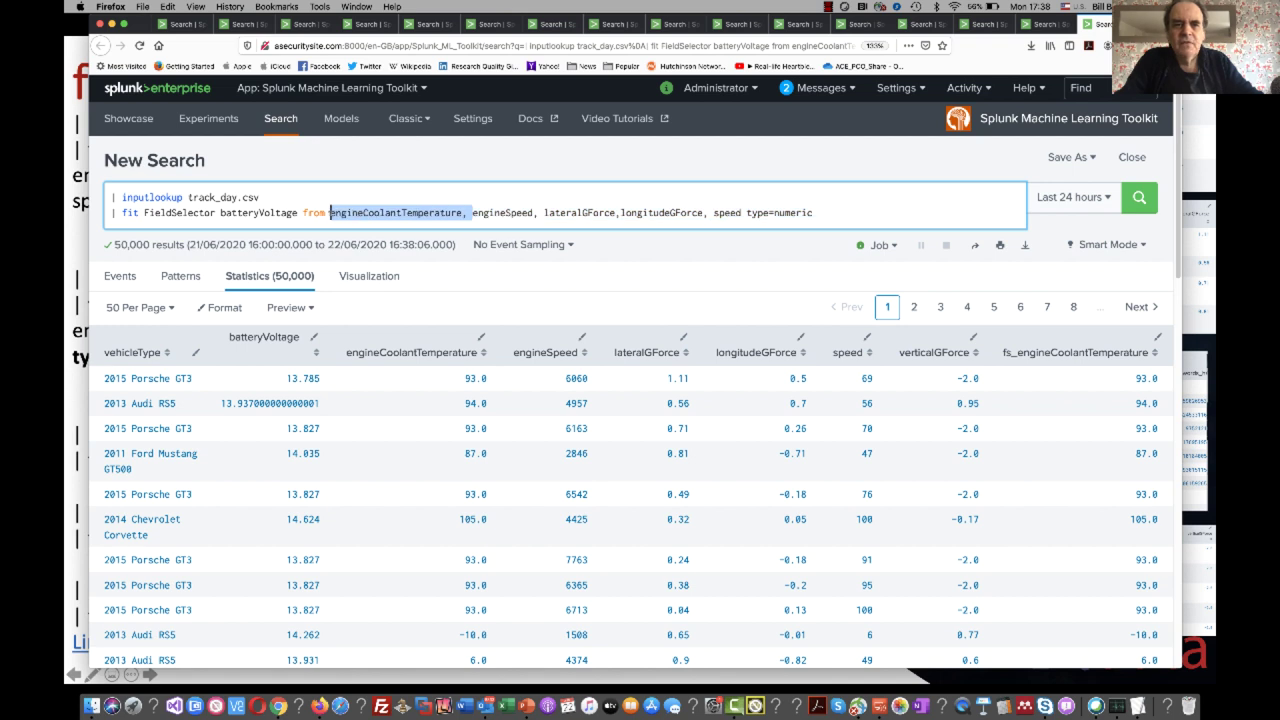
pyautogui.press('BackSpace')
pyautogui.click(1138, 198)
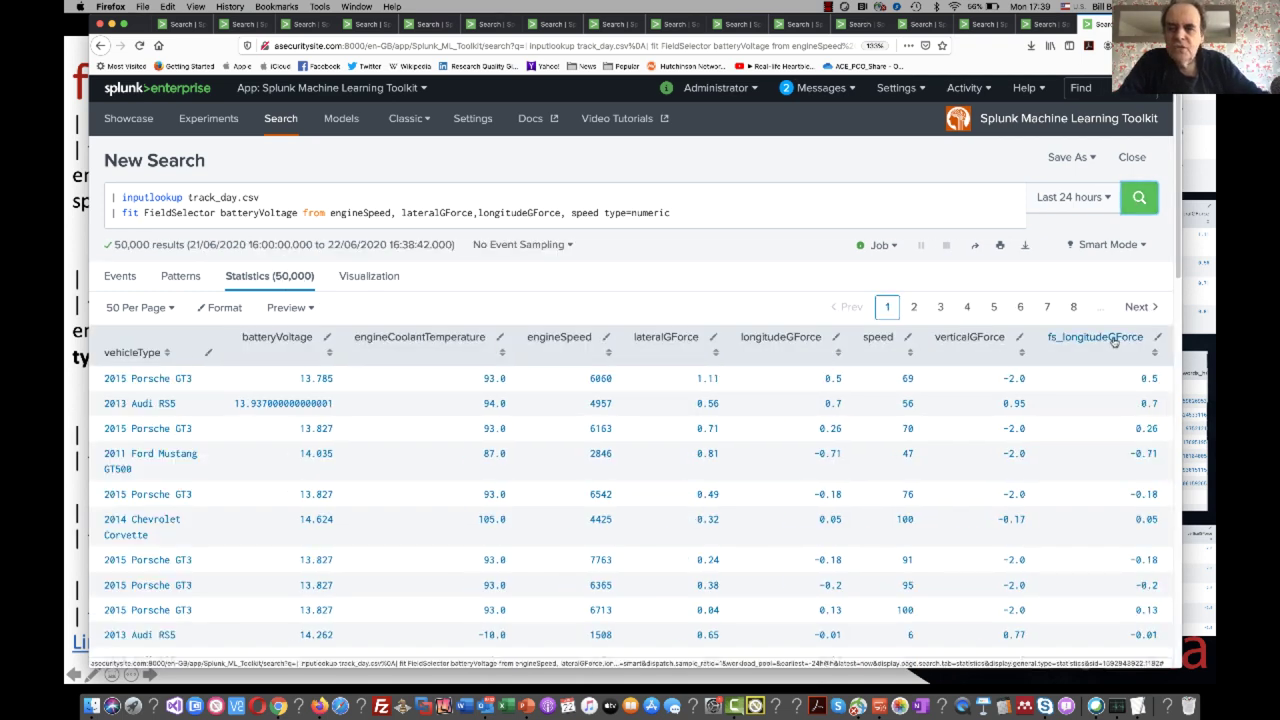
# Step: Review the remaining predictor fields and the batteryVoltage target in the shortened FieldSelector query
pyautogui.doubleClick(536, 212)
pyautogui.doubleClick(596, 213)
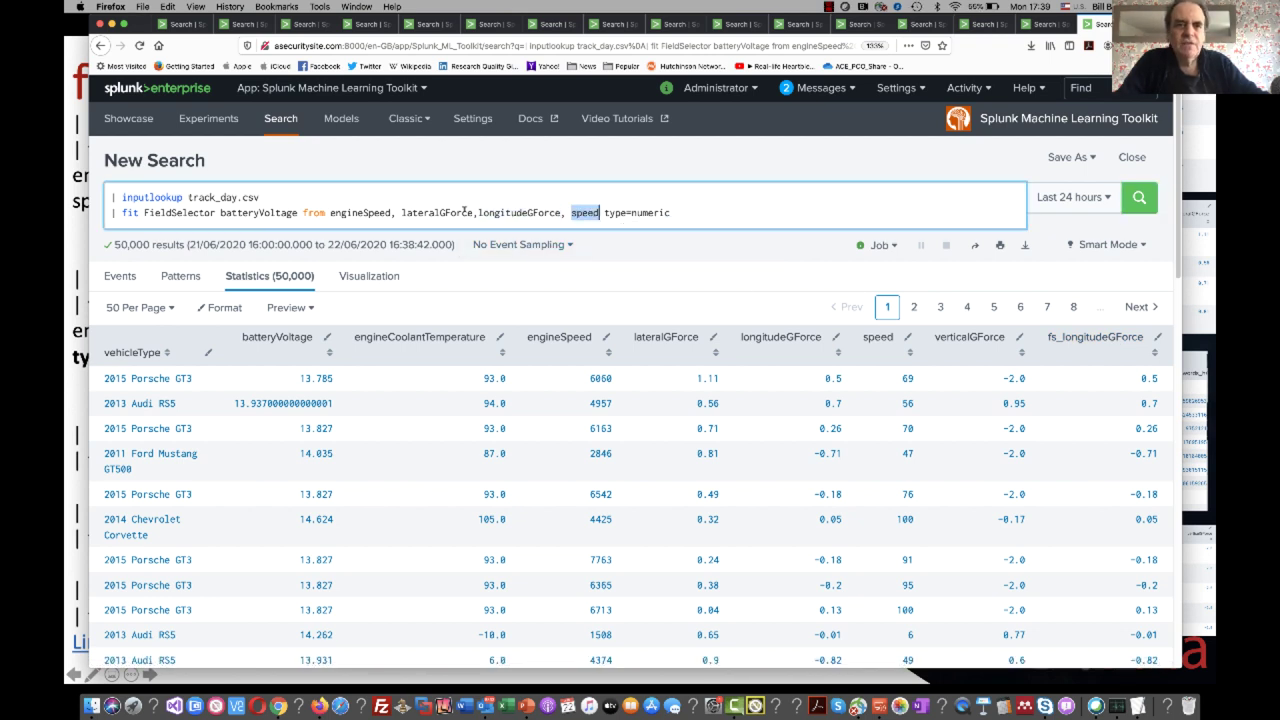
pyautogui.doubleClick(462, 212)
pyautogui.doubleClick(357, 212)
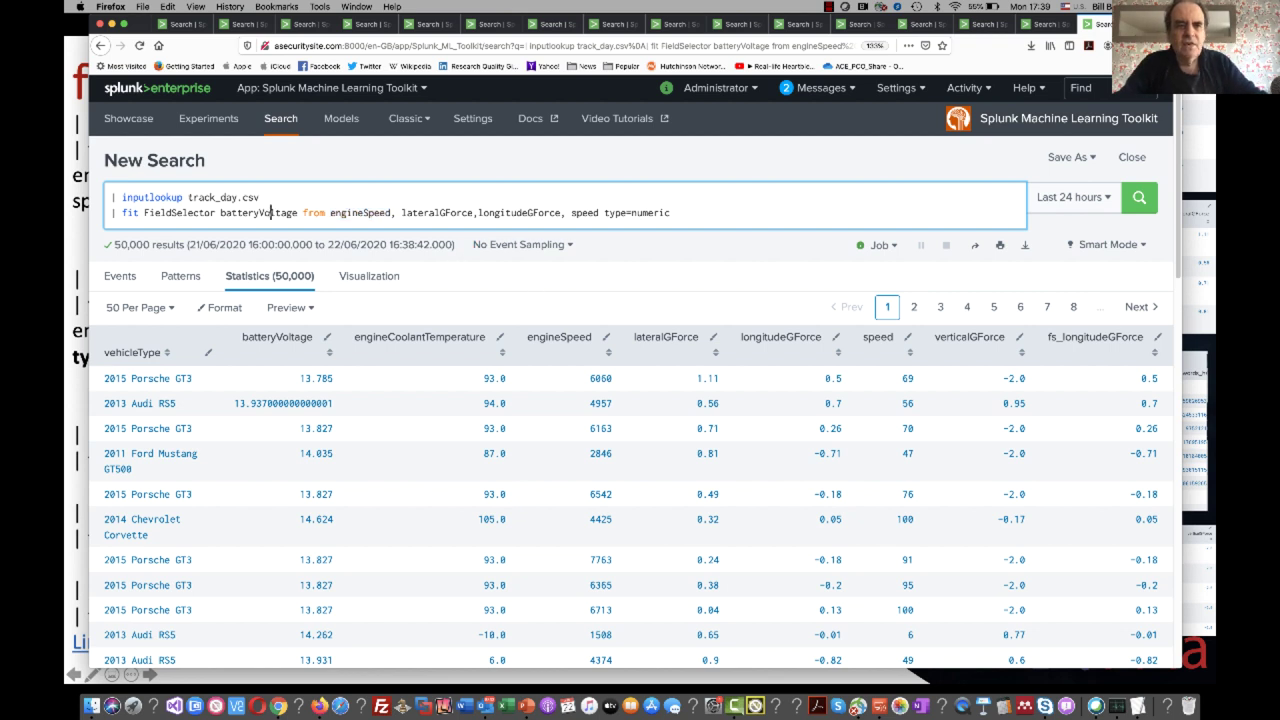
pyautogui.doubleClick(270, 212)
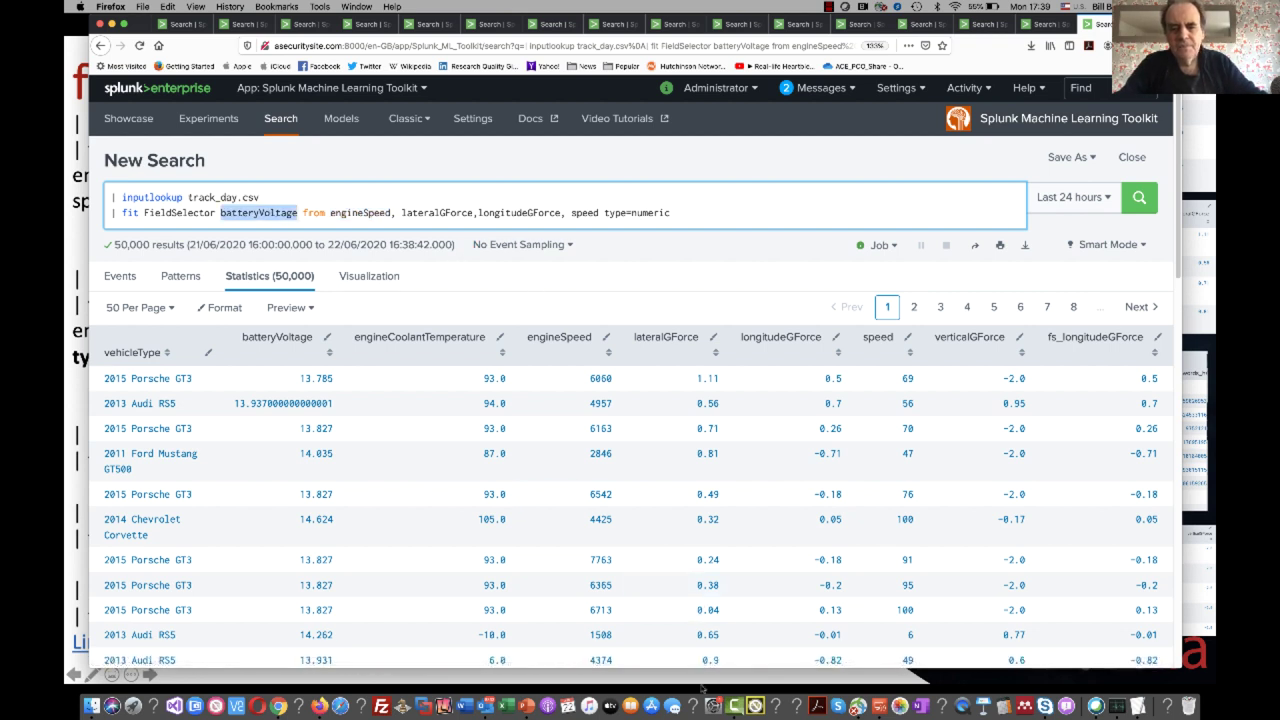
# Step: Switch to the PowerPoint slides and run the linked categorical FieldSelector search on vehicleType with its fit command allowed
pyautogui.click(527, 706)
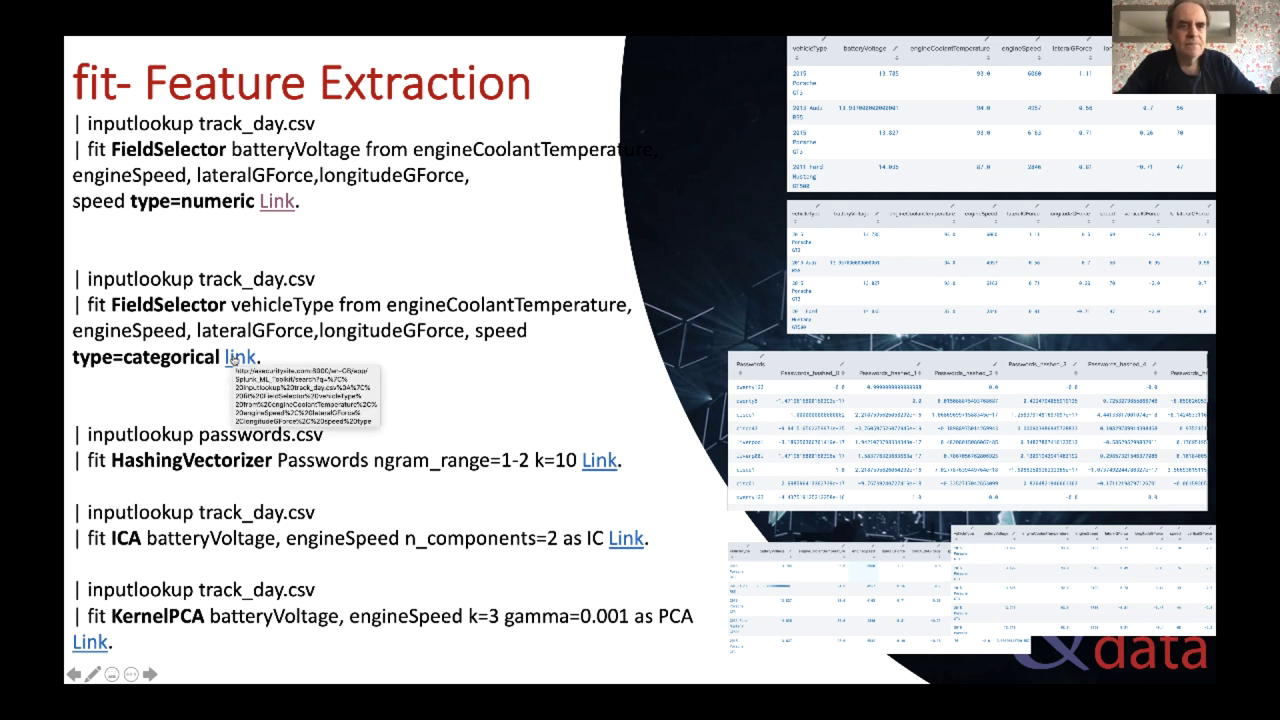
pyautogui.click(238, 357)
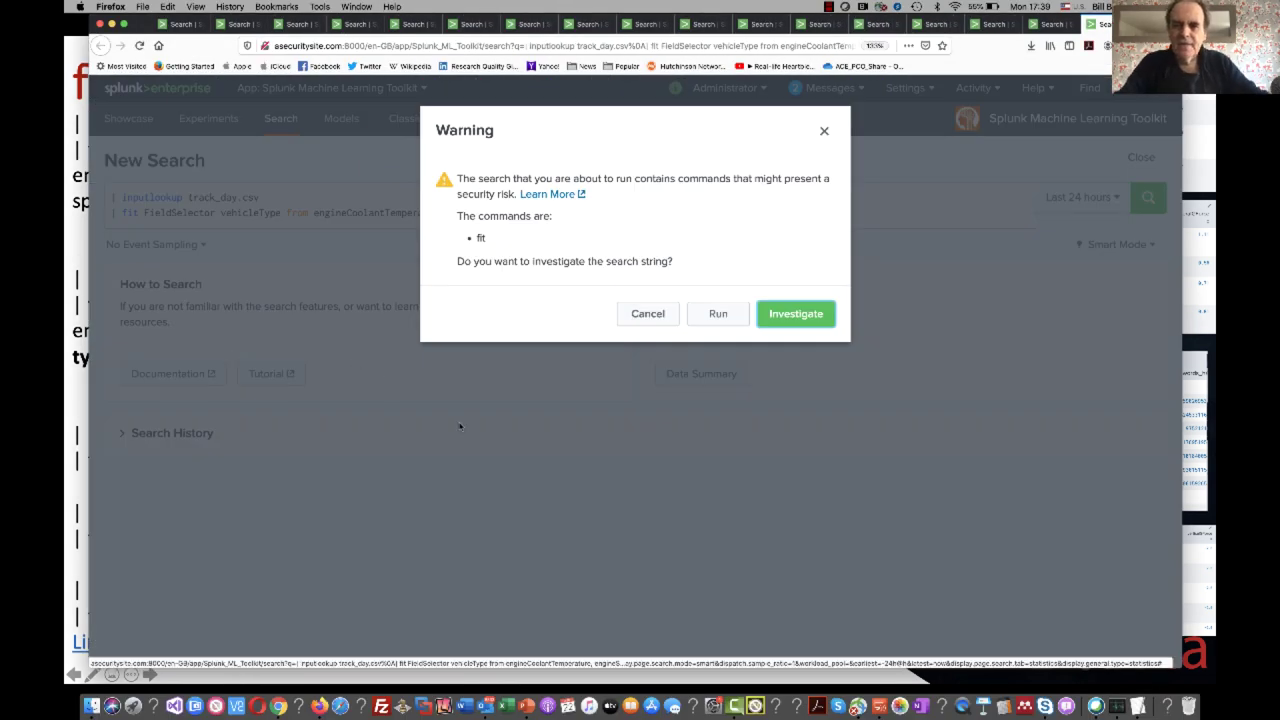
pyautogui.click(719, 317)
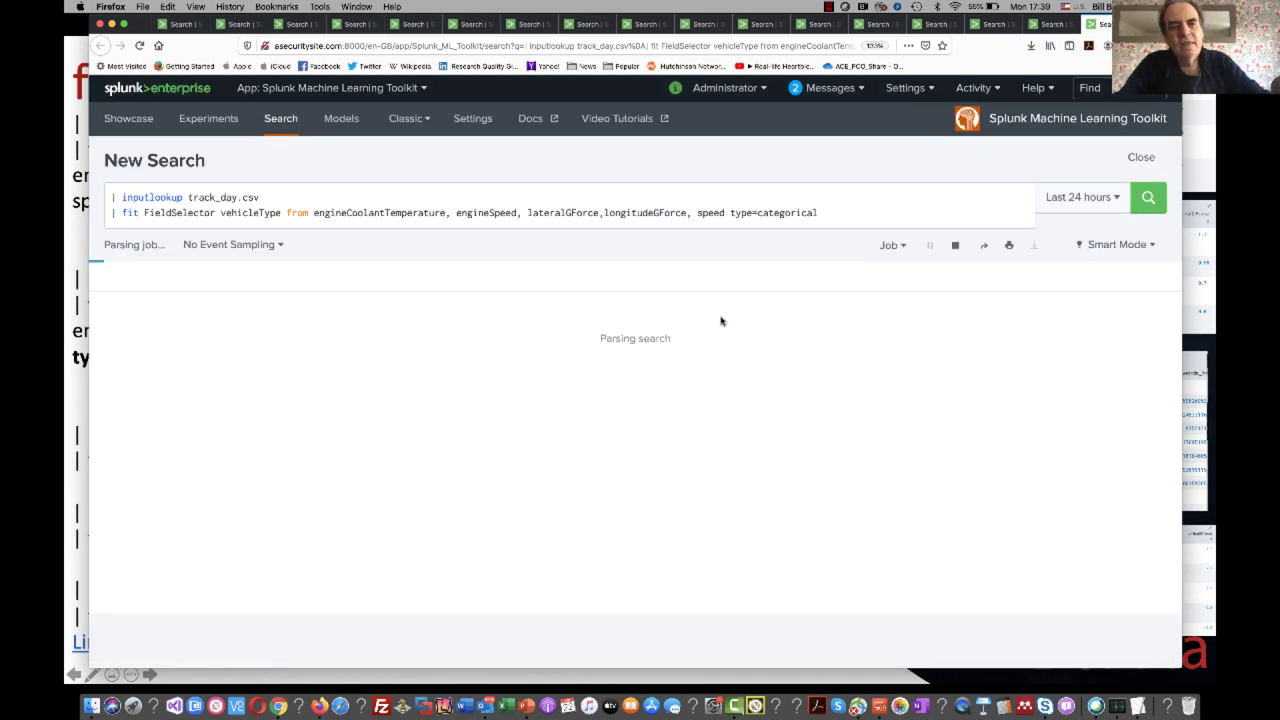
# Step: Review the vehicleType target and type=categorical option in the FieldSelector query, and examine the vehicle types and fs_lateralGForce column in the results
pyautogui.doubleClick(261, 212)
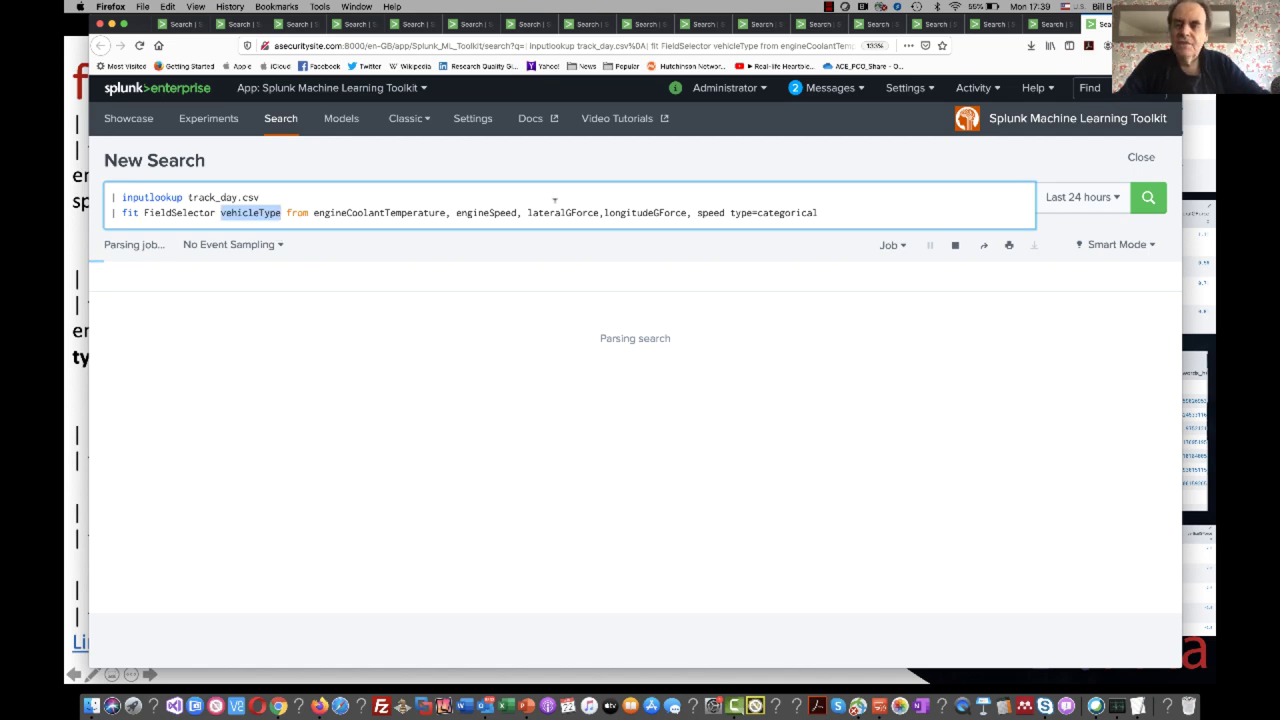
pyautogui.moveTo(818, 212); pyautogui.dragTo(730, 212)
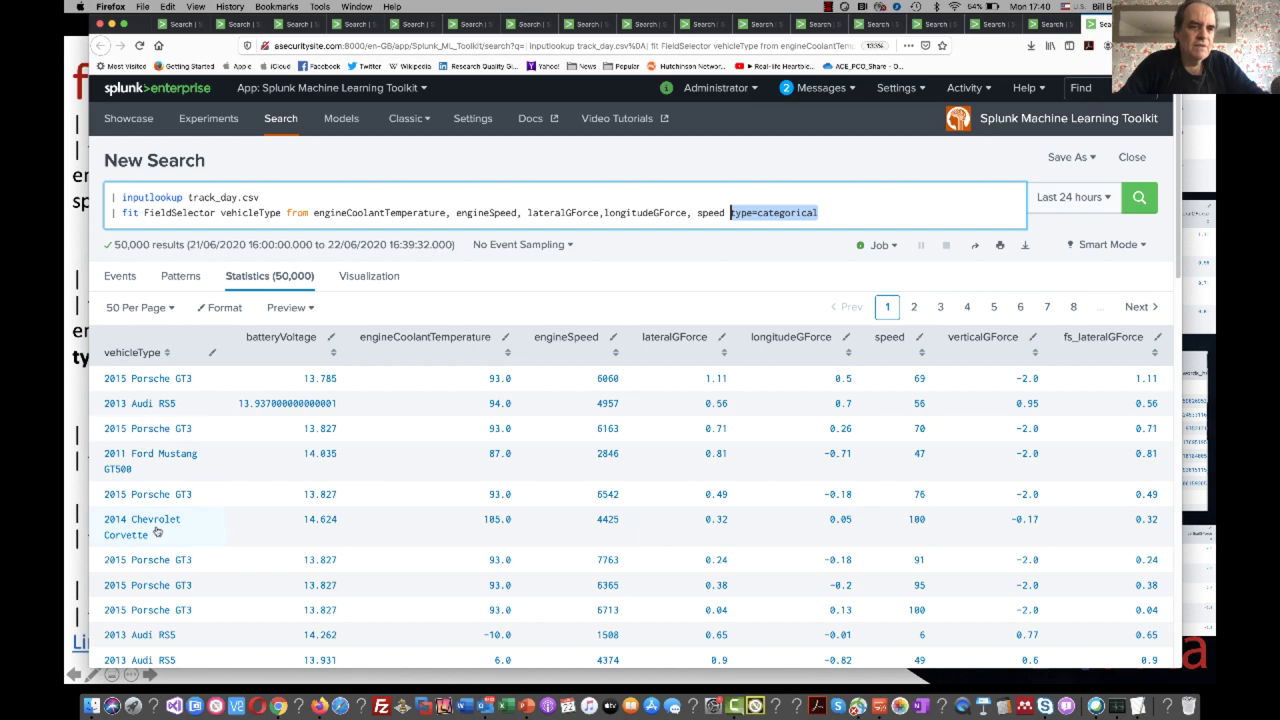
pyautogui.scroll(-3, 156, 530)
pyautogui.scroll(-5, 156, 530)
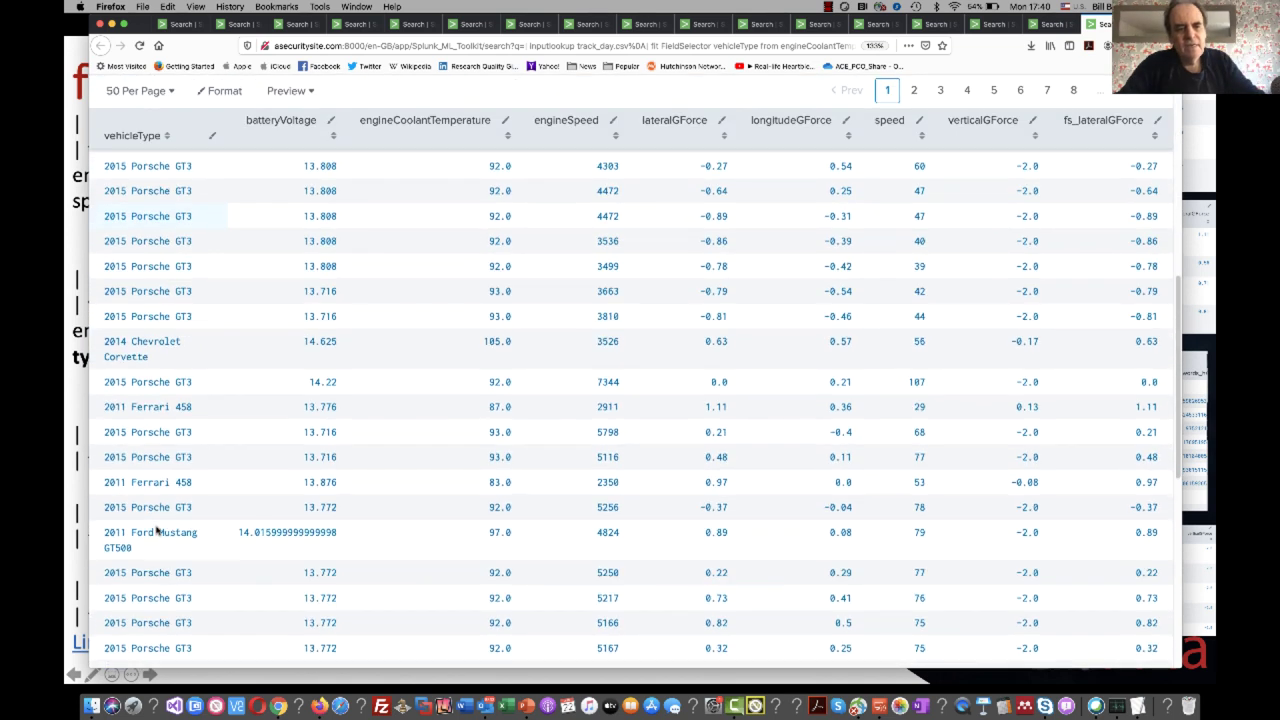
pyautogui.scroll(8, 156, 530)
pyautogui.scroll(3, 156, 530)
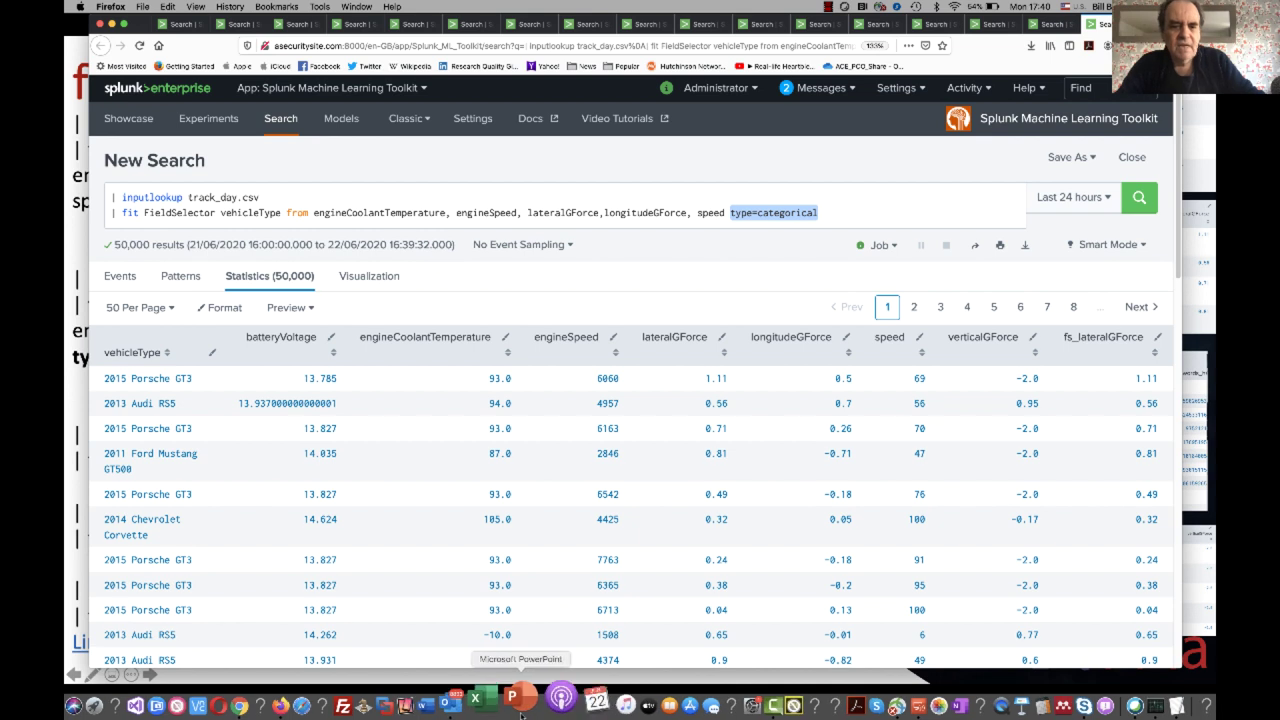
# Step: Switch to the PowerPoint slides and run the linked HashingVectorizer search on passwords.csv with its fit command allowed
pyautogui.click(522, 698)
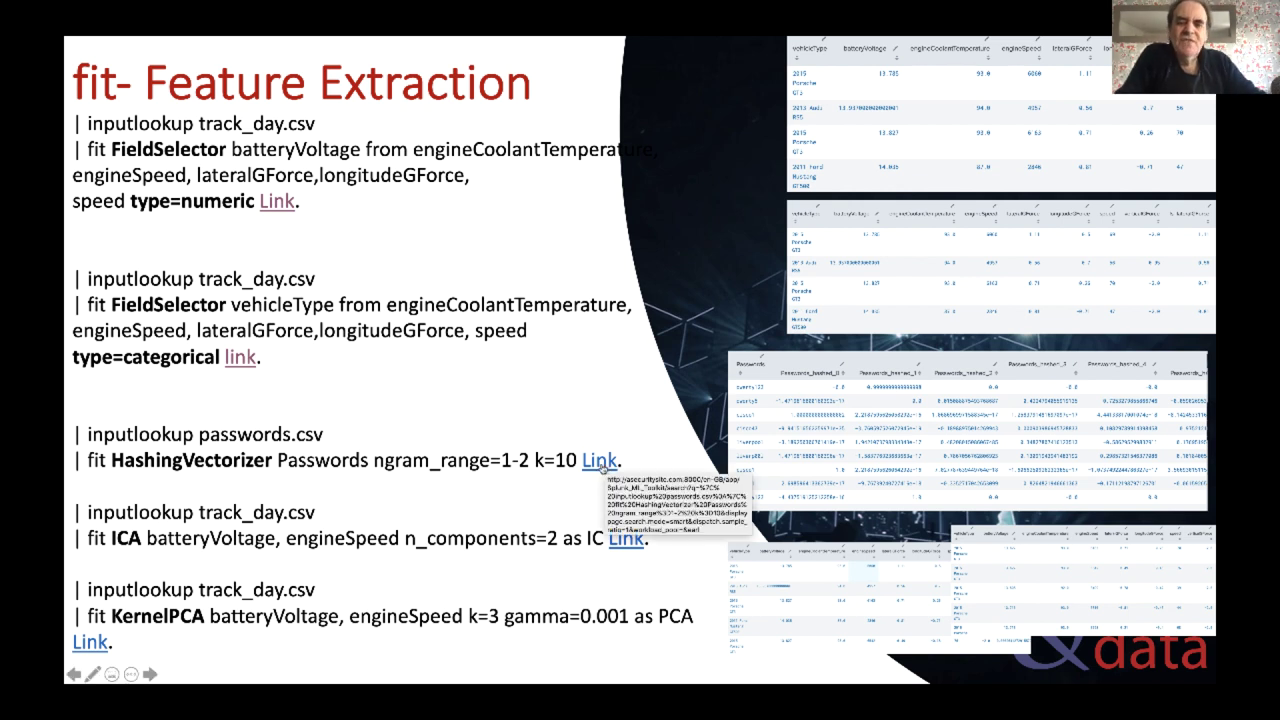
pyautogui.click(601, 461)
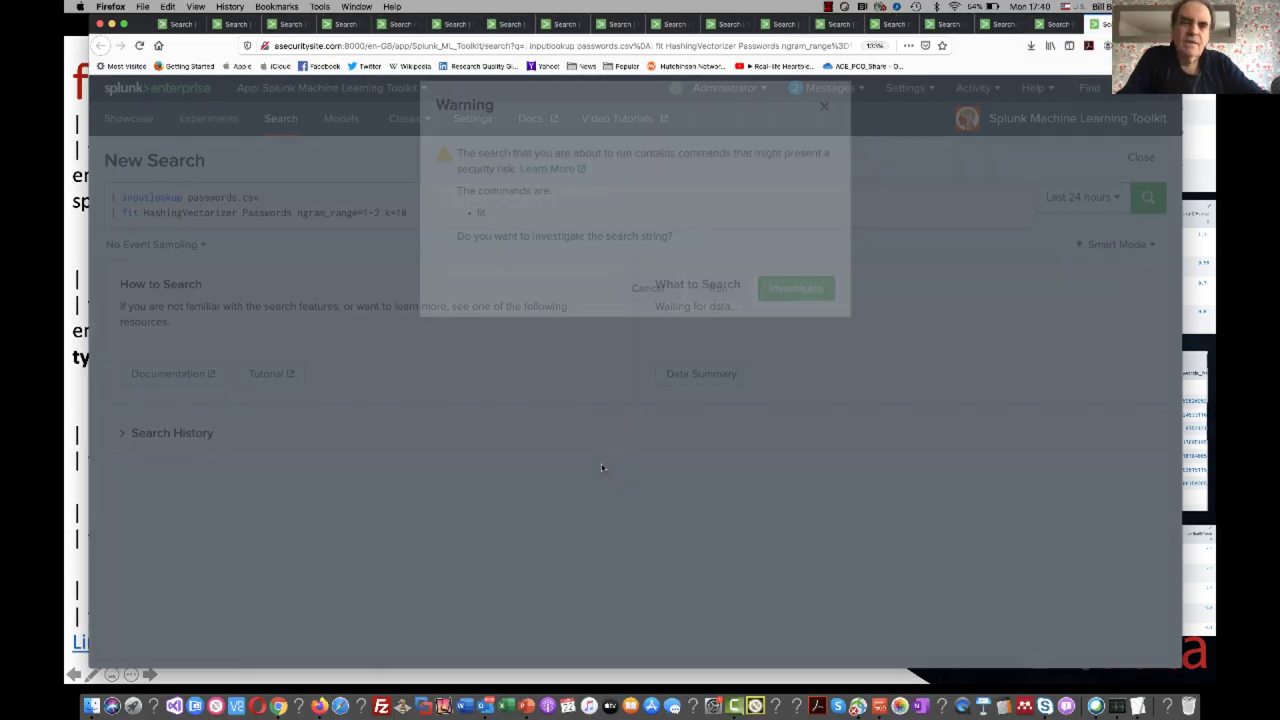
pyautogui.click(722, 315)
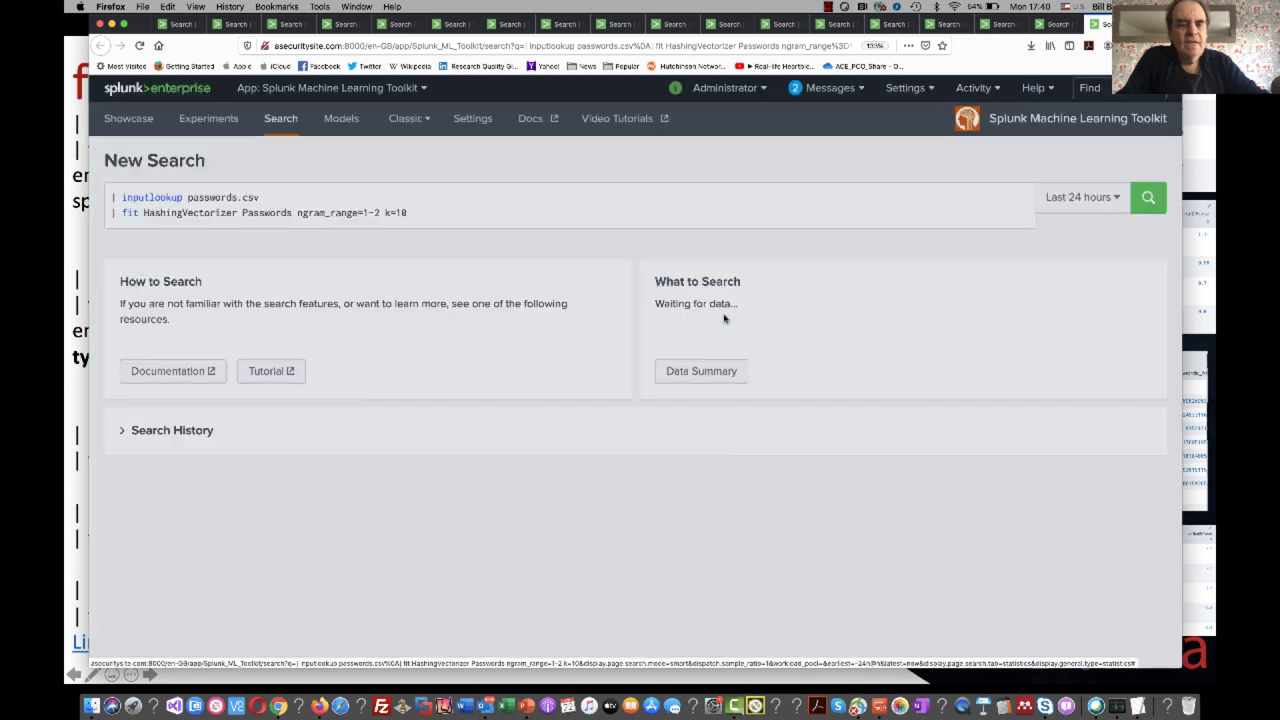
# Step: Review the HashingVectorizer ngram_range=1-2 and k=10 options and compare the hashed values of repeated entries in the Passwords results
pyautogui.moveTo(410, 214); pyautogui.dragTo(252, 200)
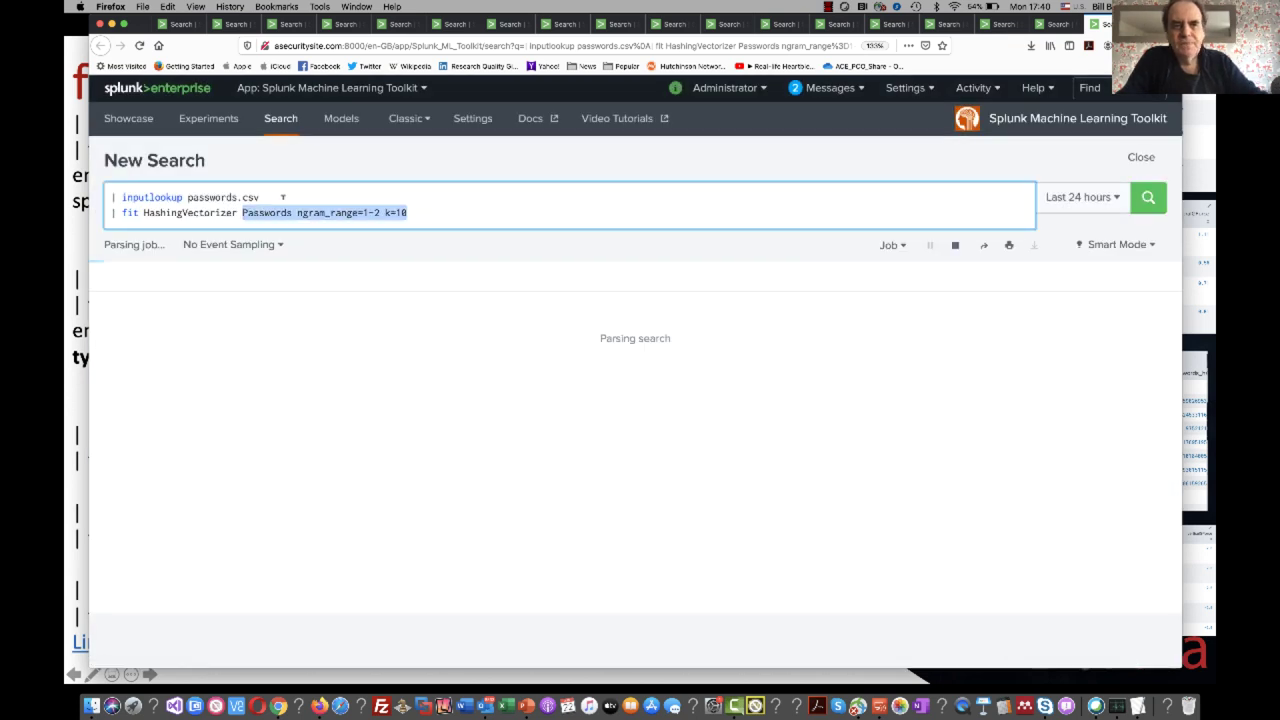
pyautogui.click(283, 197)
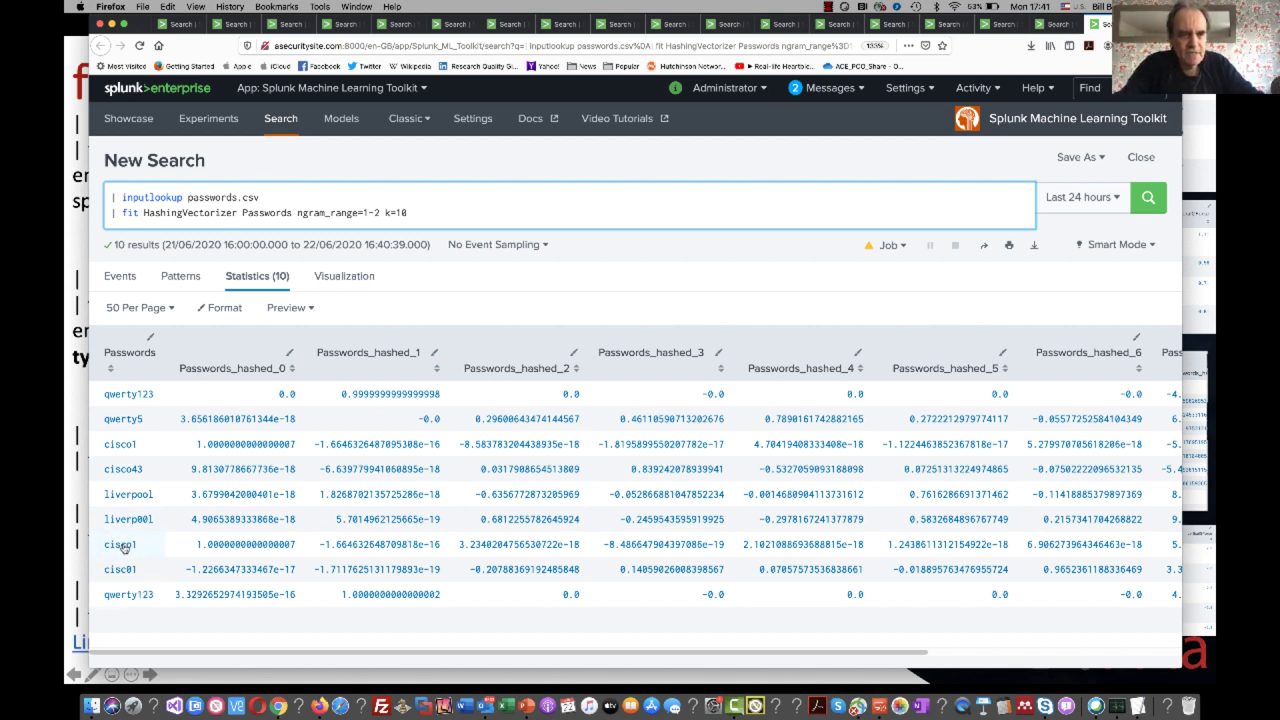
pyautogui.moveTo(152, 548); pyautogui.dragTo(100, 548)
pyautogui.moveTo(136, 447); pyautogui.dragTo(97, 448)
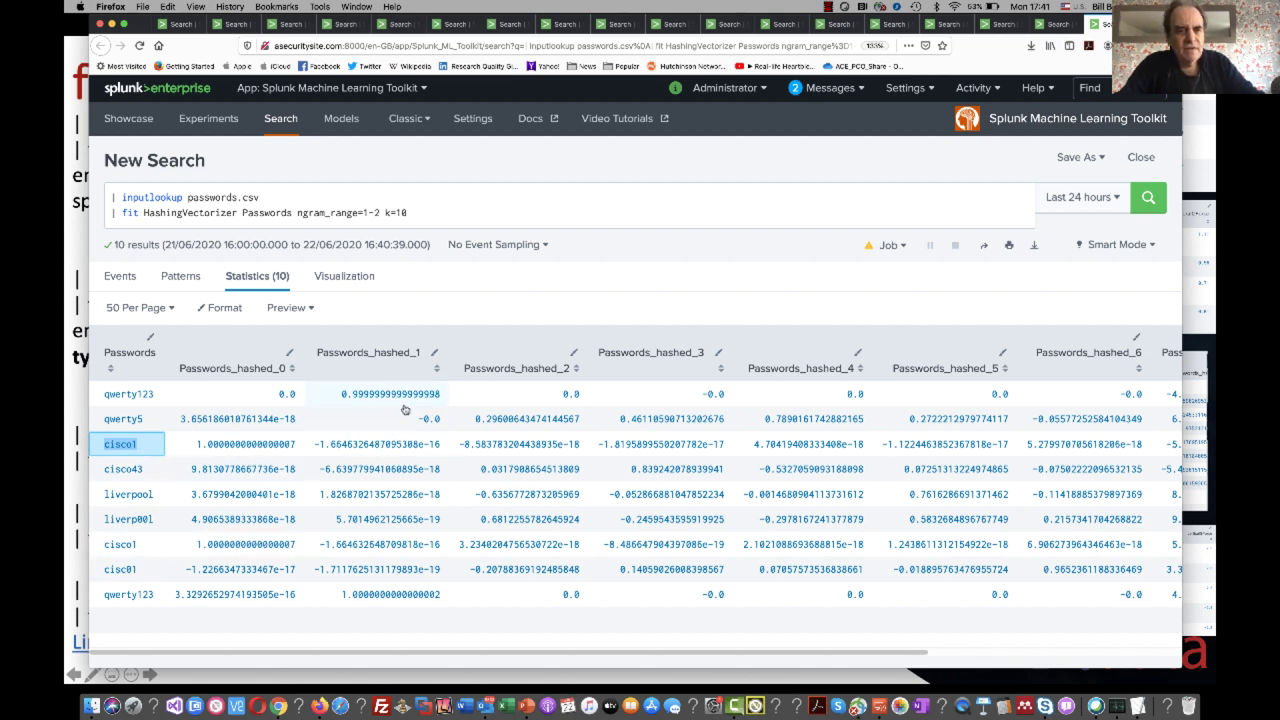
pyautogui.moveTo(451, 398); pyautogui.dragTo(340, 396)
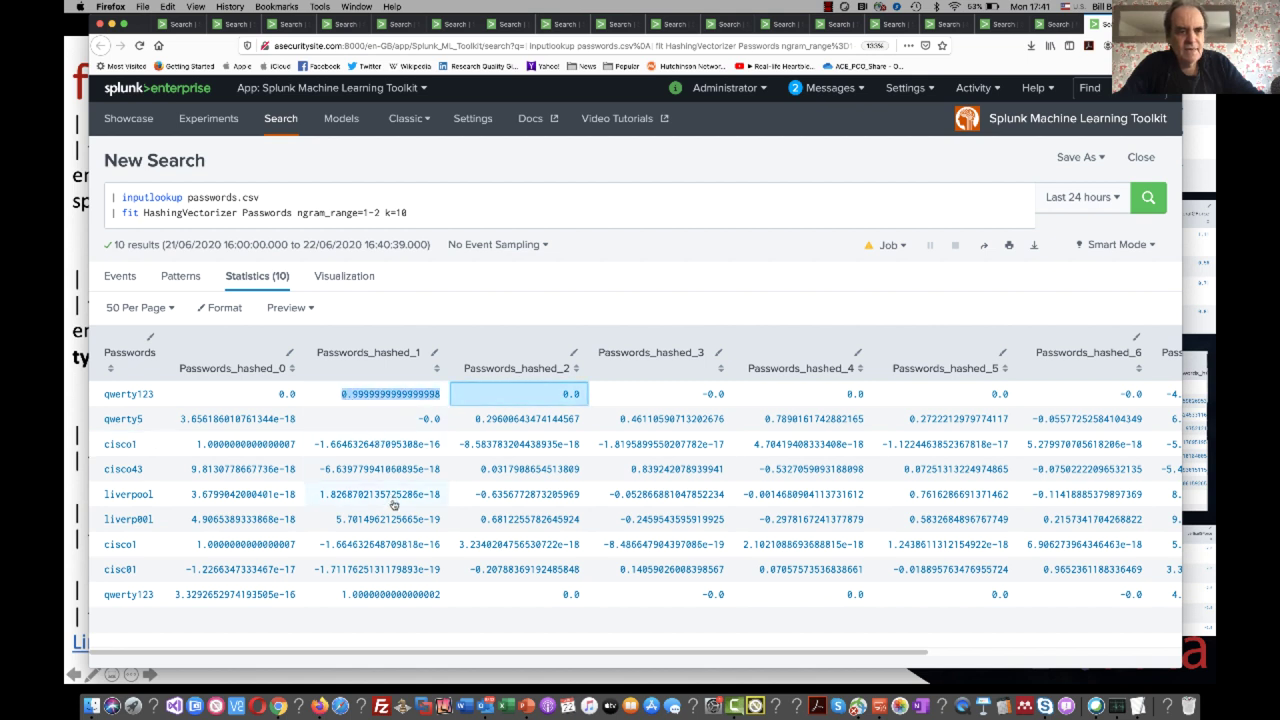
pyautogui.moveTo(443, 594); pyautogui.dragTo(340, 595)
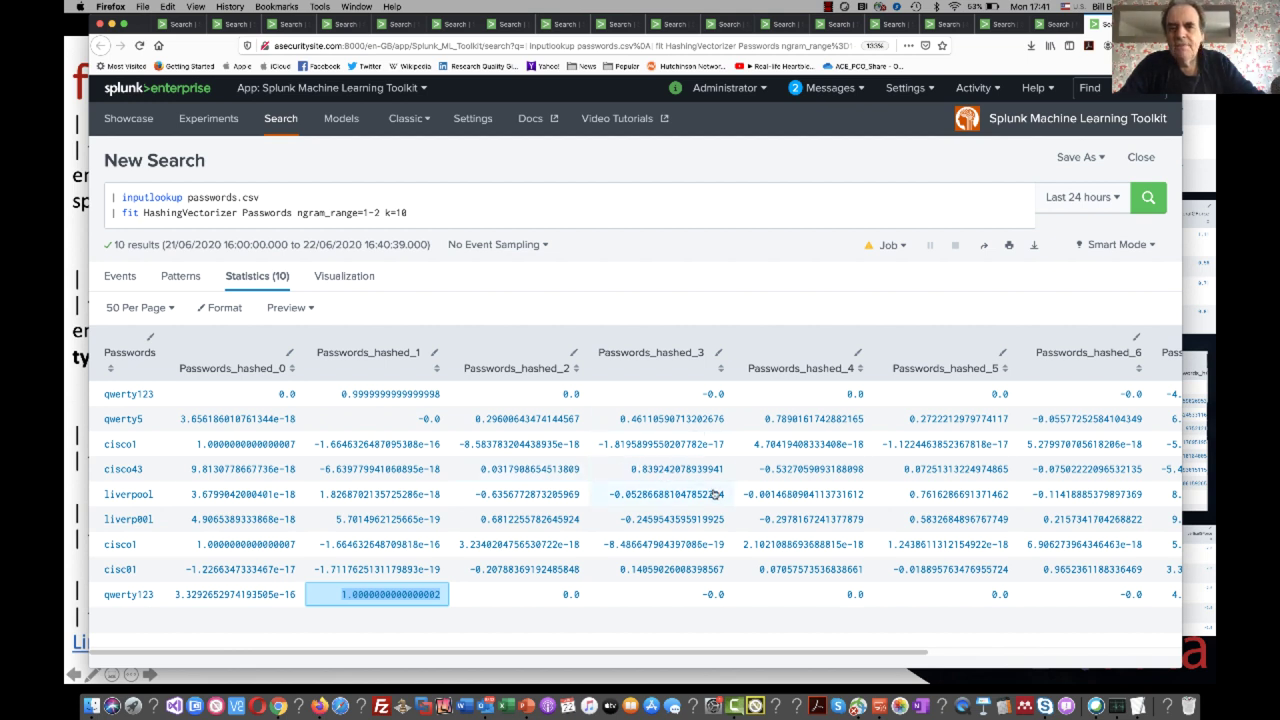
pyautogui.moveTo(418, 215); pyautogui.dragTo(379, 212)
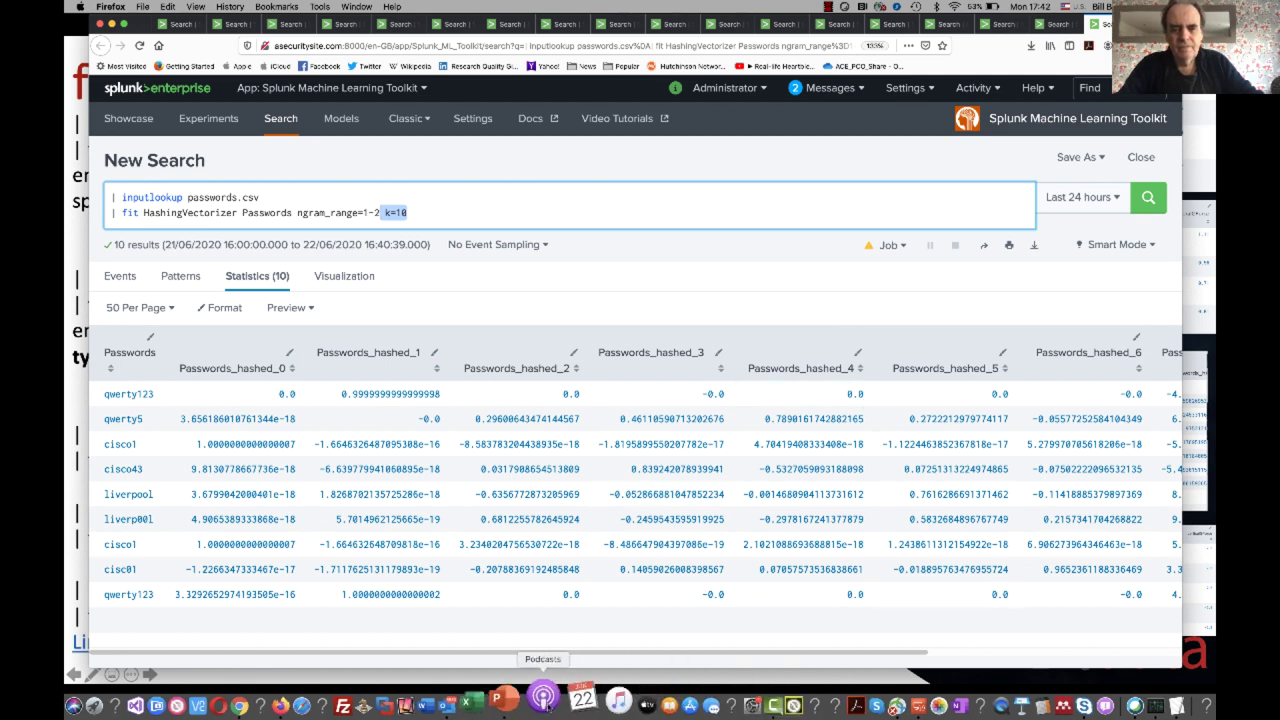
# Step: Switch to the PowerPoint slides and run the linked ICA search on batteryVoltage and engineSpeed with its fit command allowed
pyautogui.click(497, 705)
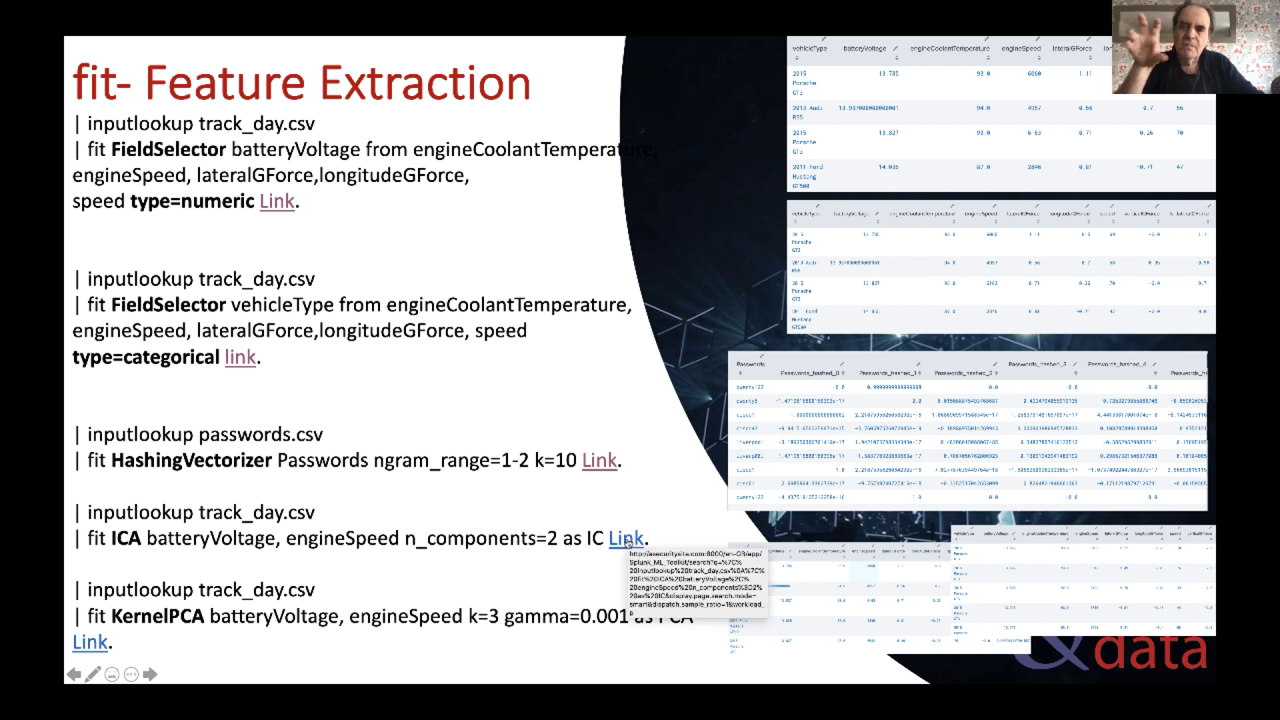
pyautogui.click(626, 540)
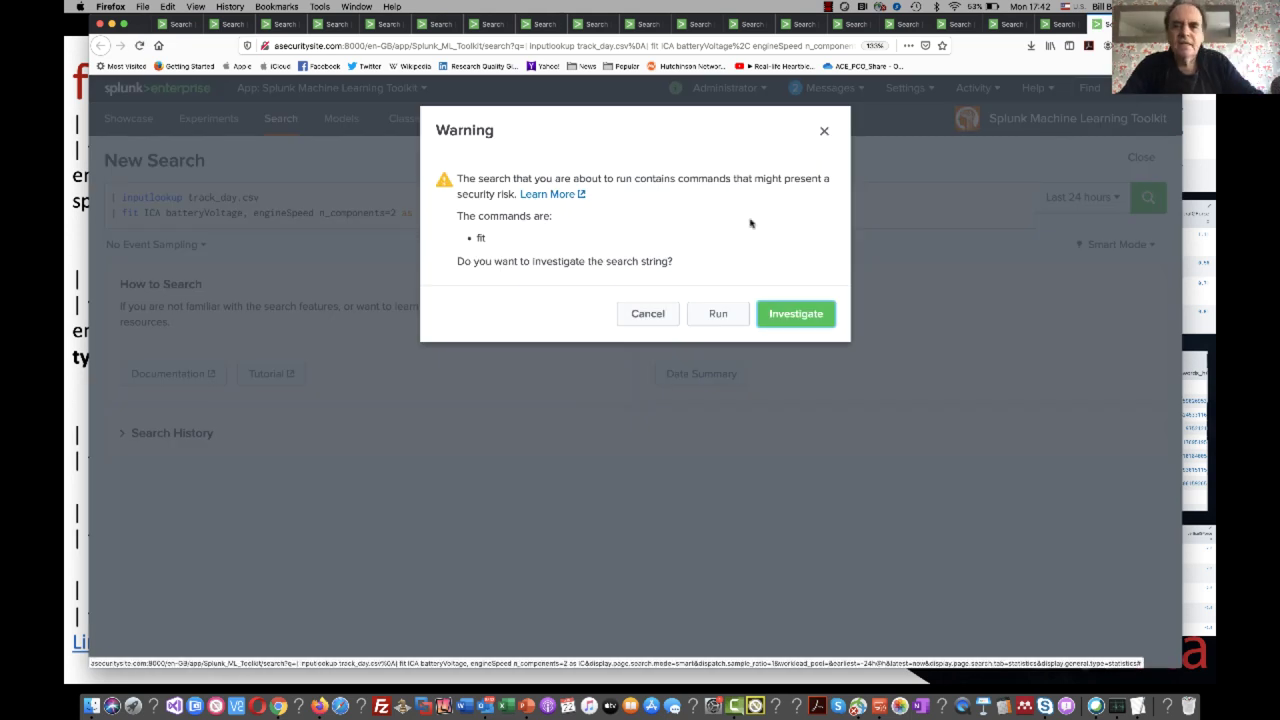
pyautogui.click(729, 312)
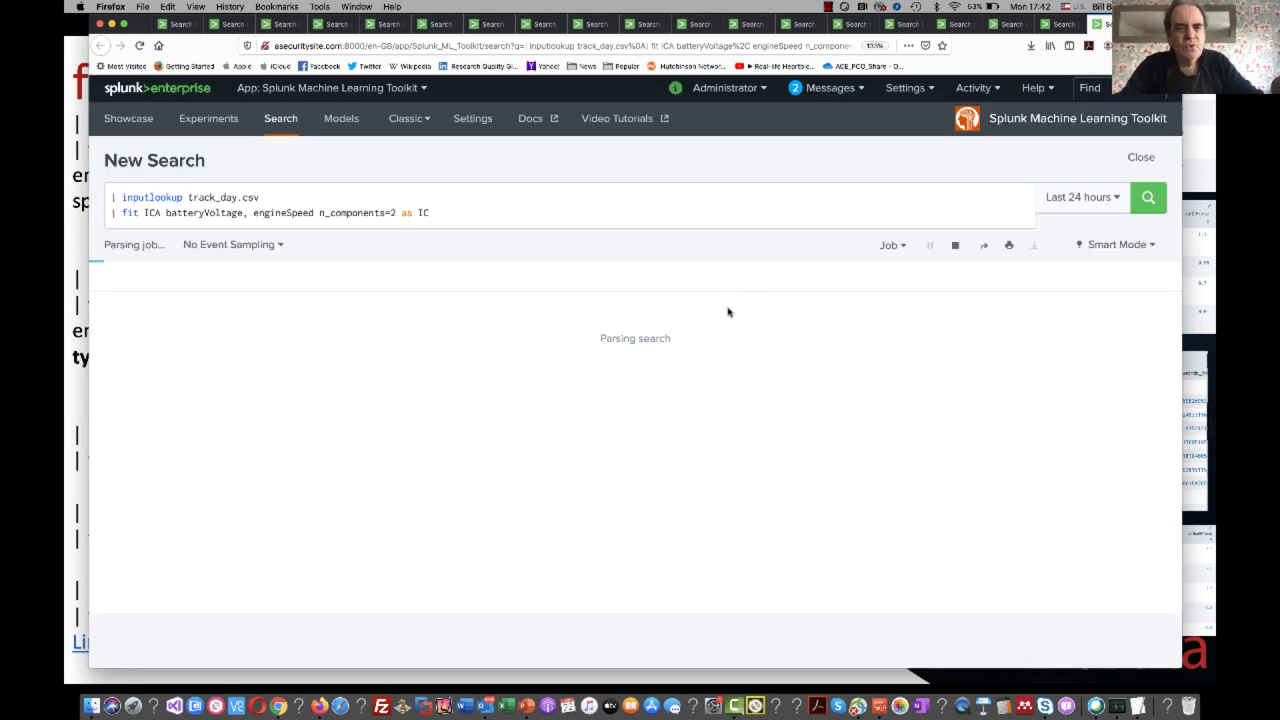
# Step: Review the track_day lookup, engineSpeed field and n_components=2 option in the ICA query against the IC_1 and IC_2 columns
pyautogui.moveTo(398, 212); pyautogui.dragTo(319, 212)
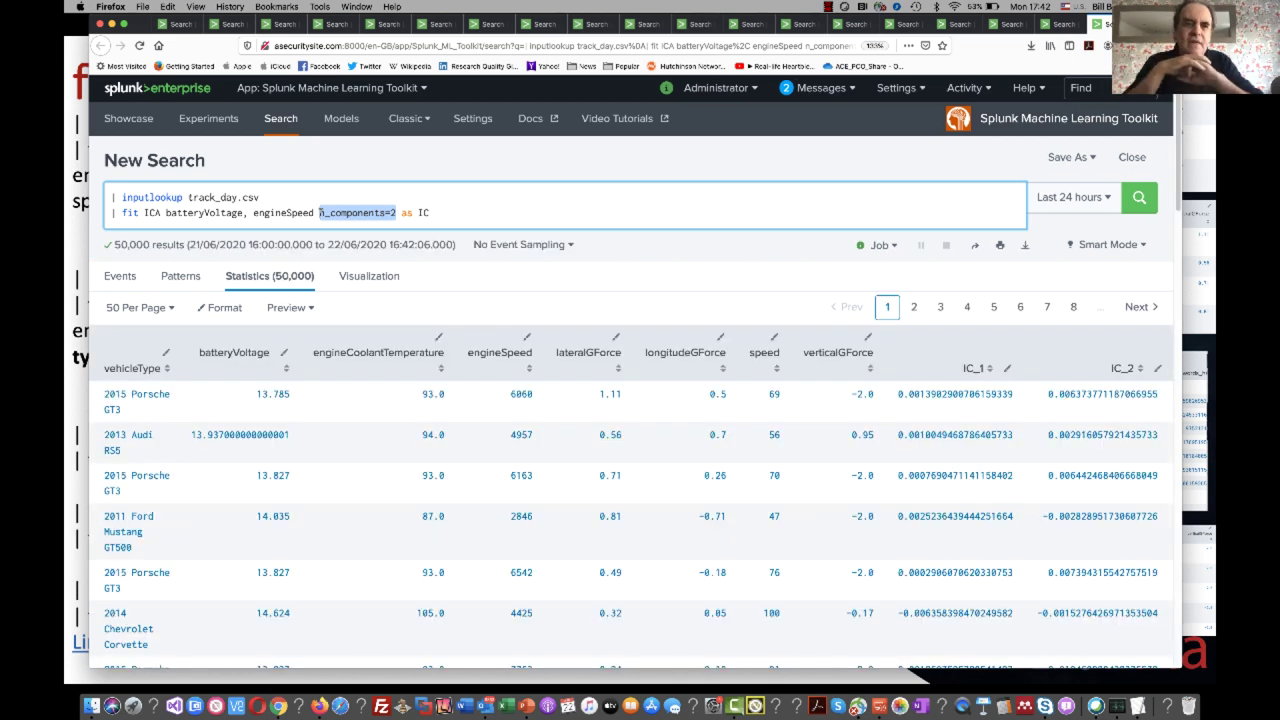
pyautogui.doubleClick(214, 197)
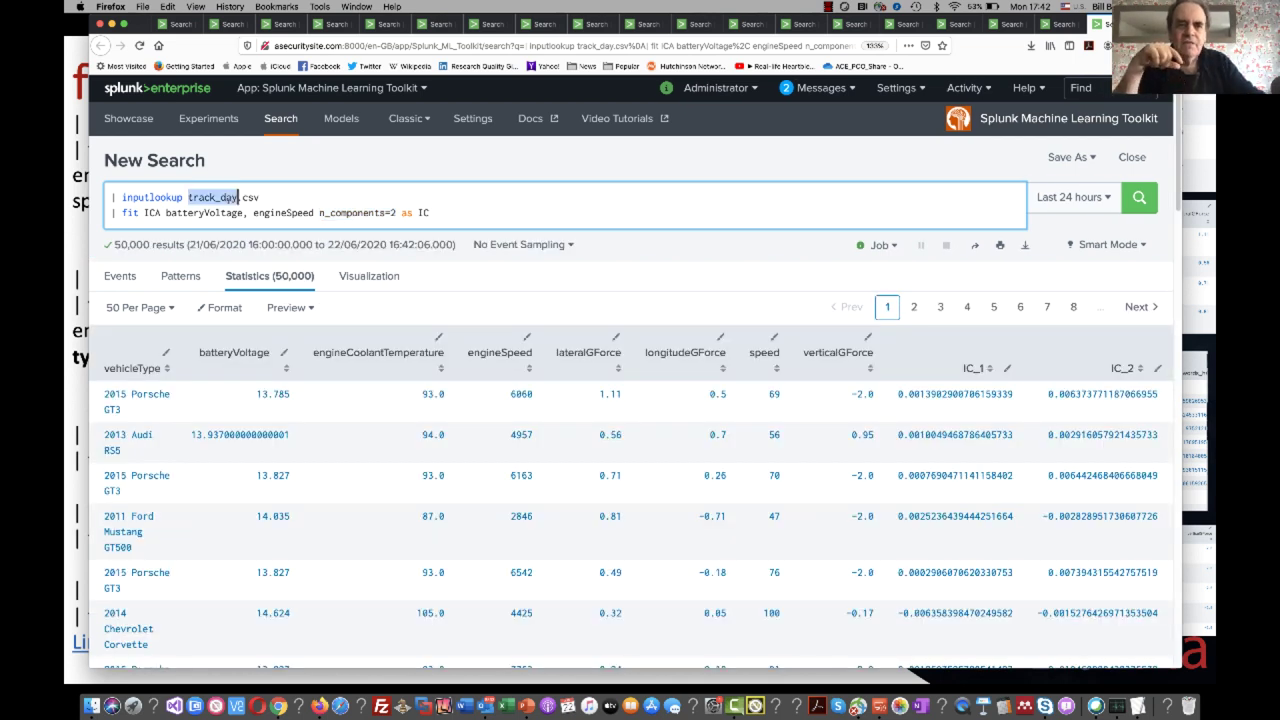
pyautogui.doubleClick(283, 212)
pyautogui.moveTo(396, 212); pyautogui.dragTo(323, 212)
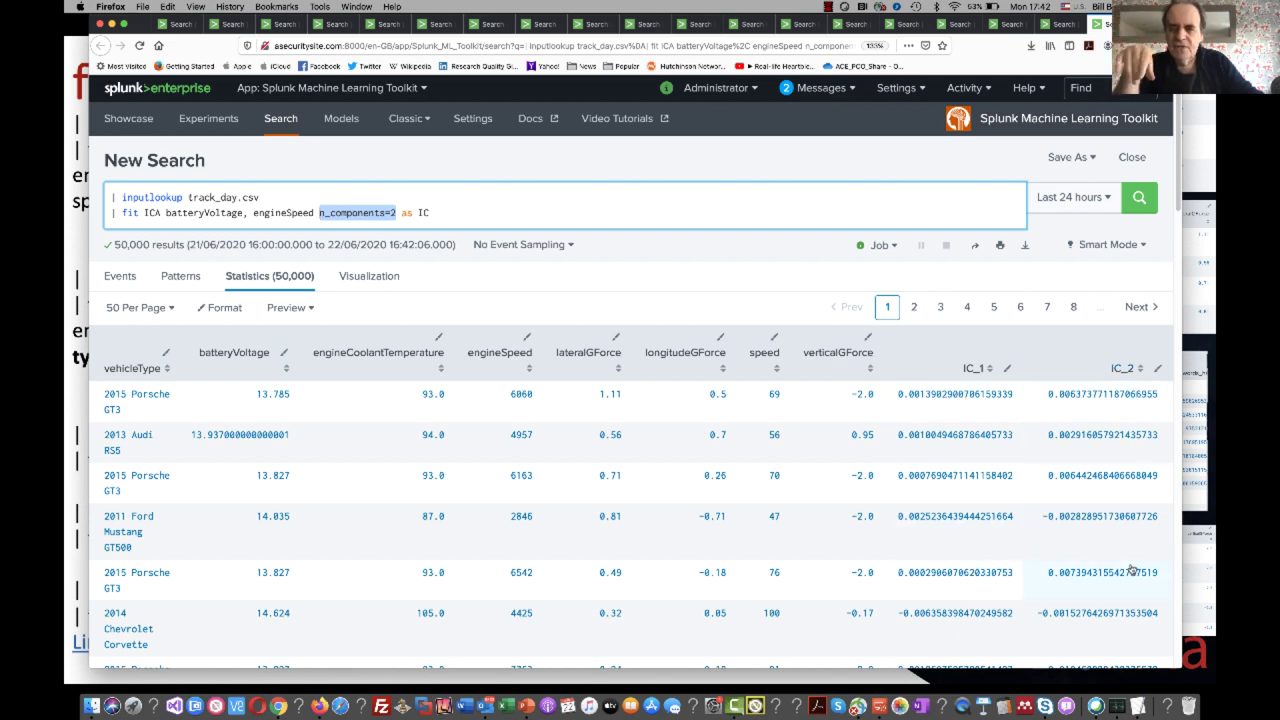
pyautogui.click(494, 210)
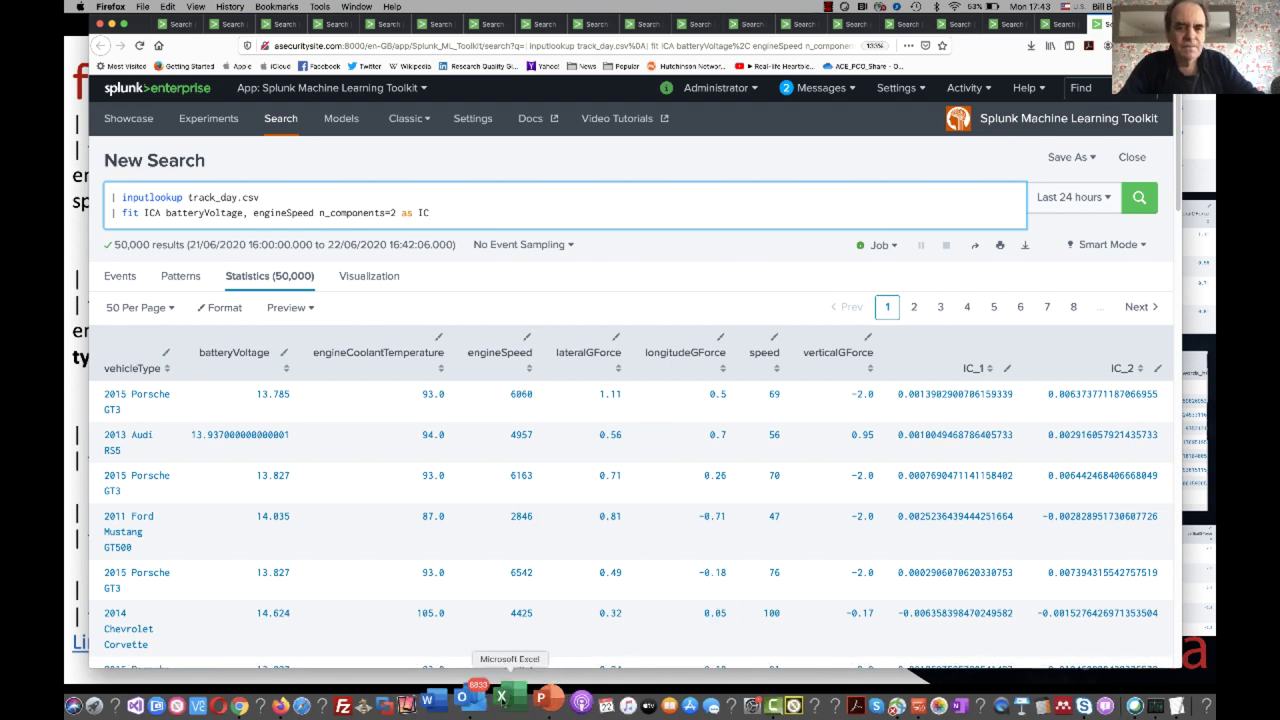
# Step: Switch to the PowerPoint slides and run the linked KernelPCA search on batteryVoltage and engineSpeed with its fit command allowed
pyautogui.click(526, 697)
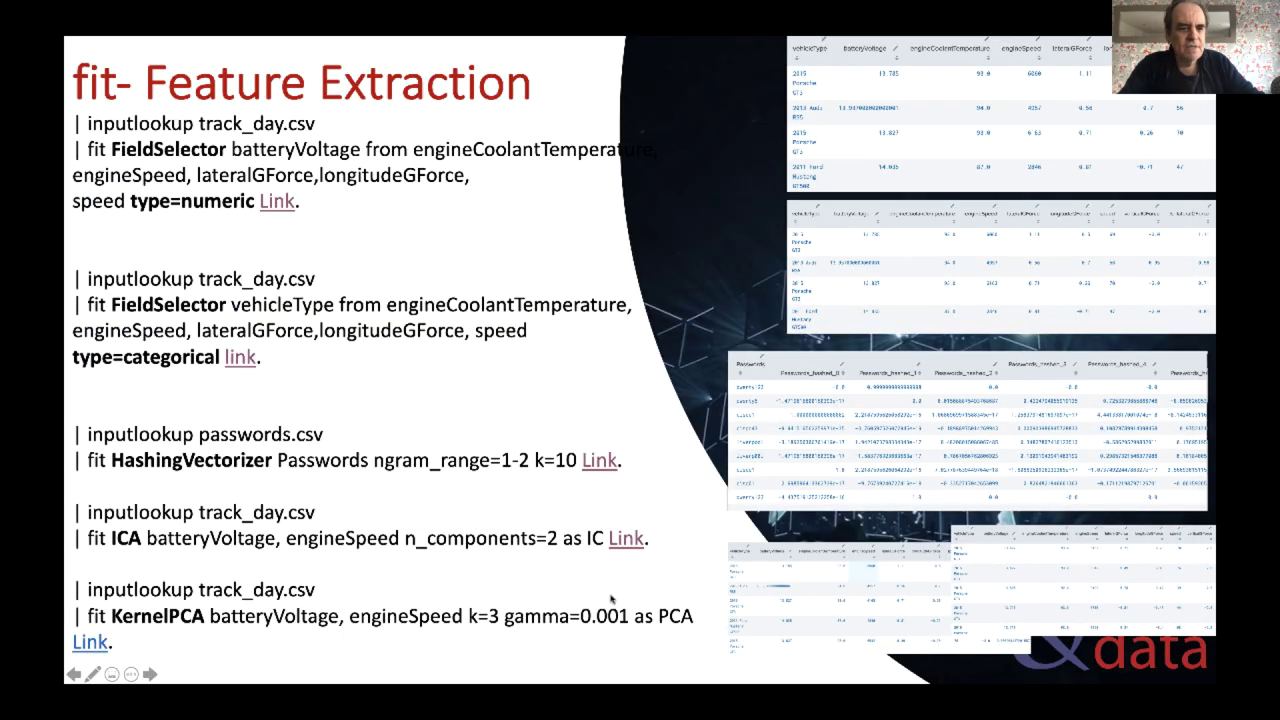
pyautogui.click(86, 645)
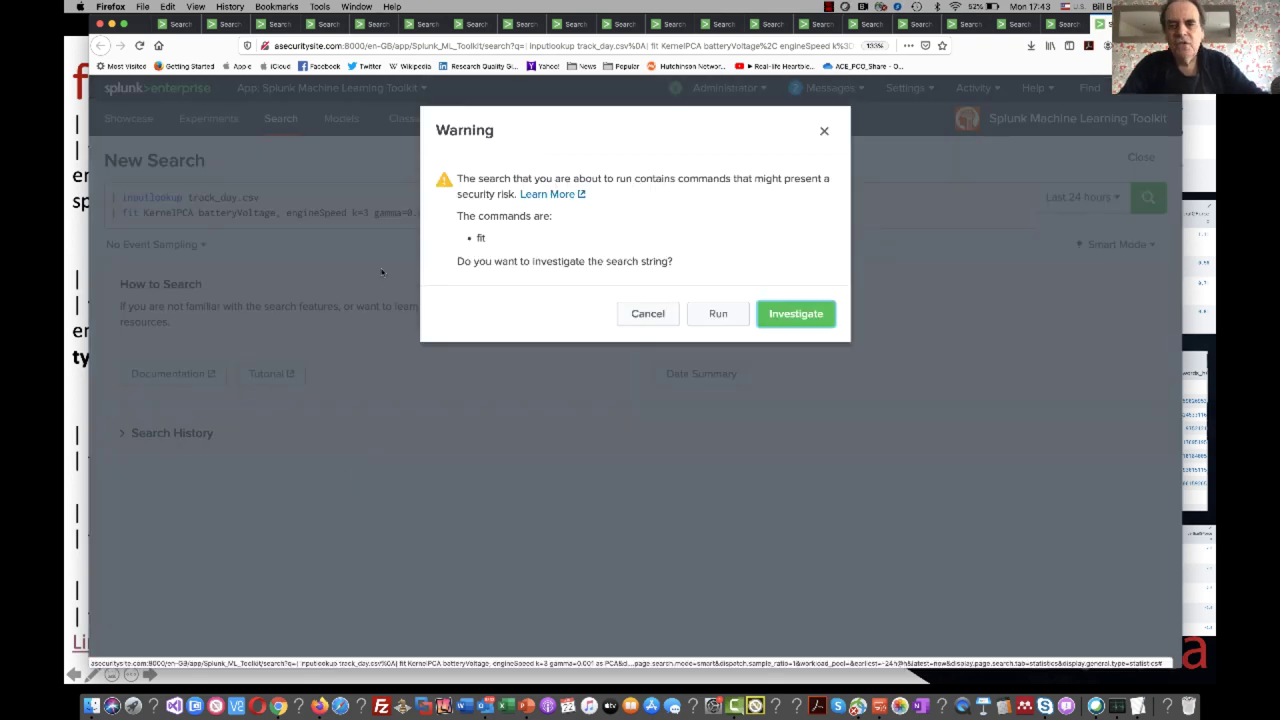
pyautogui.click(734, 312)
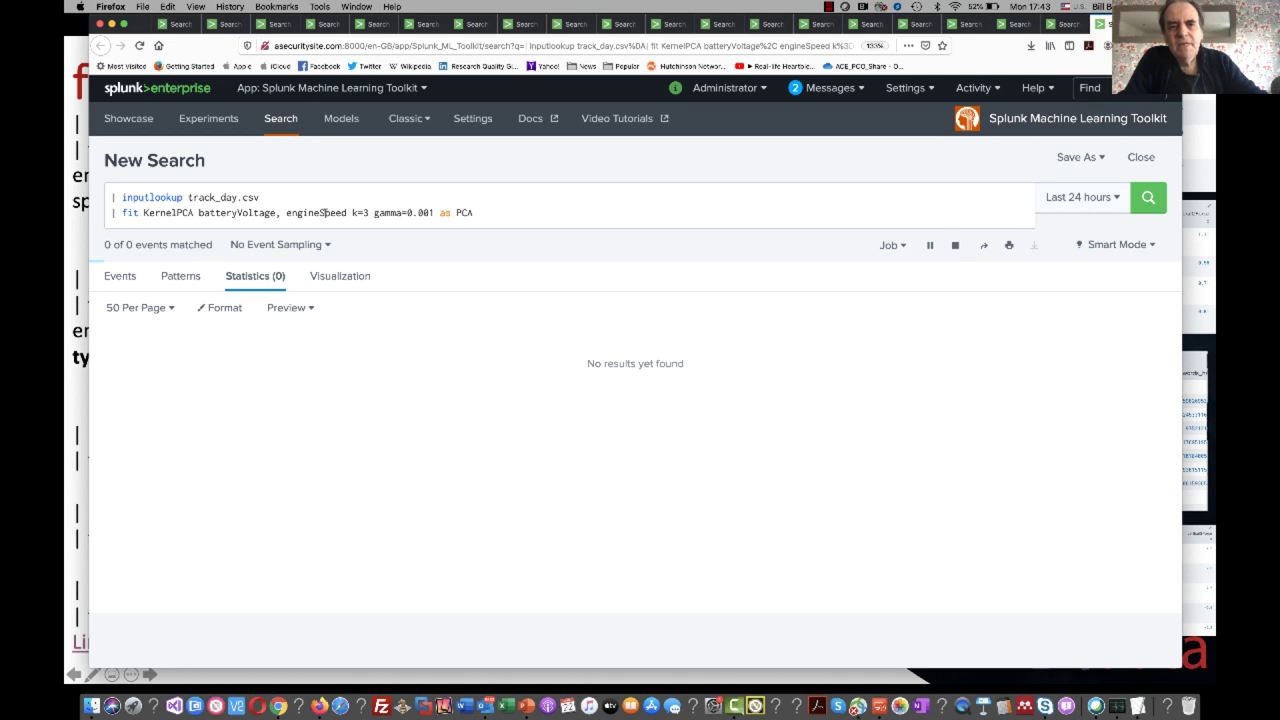
# Step: Review the k=3 option in the KernelPCA query and examine the PCA_1, PCA_2 and PCA_3 result columns
pyautogui.click(367, 207)
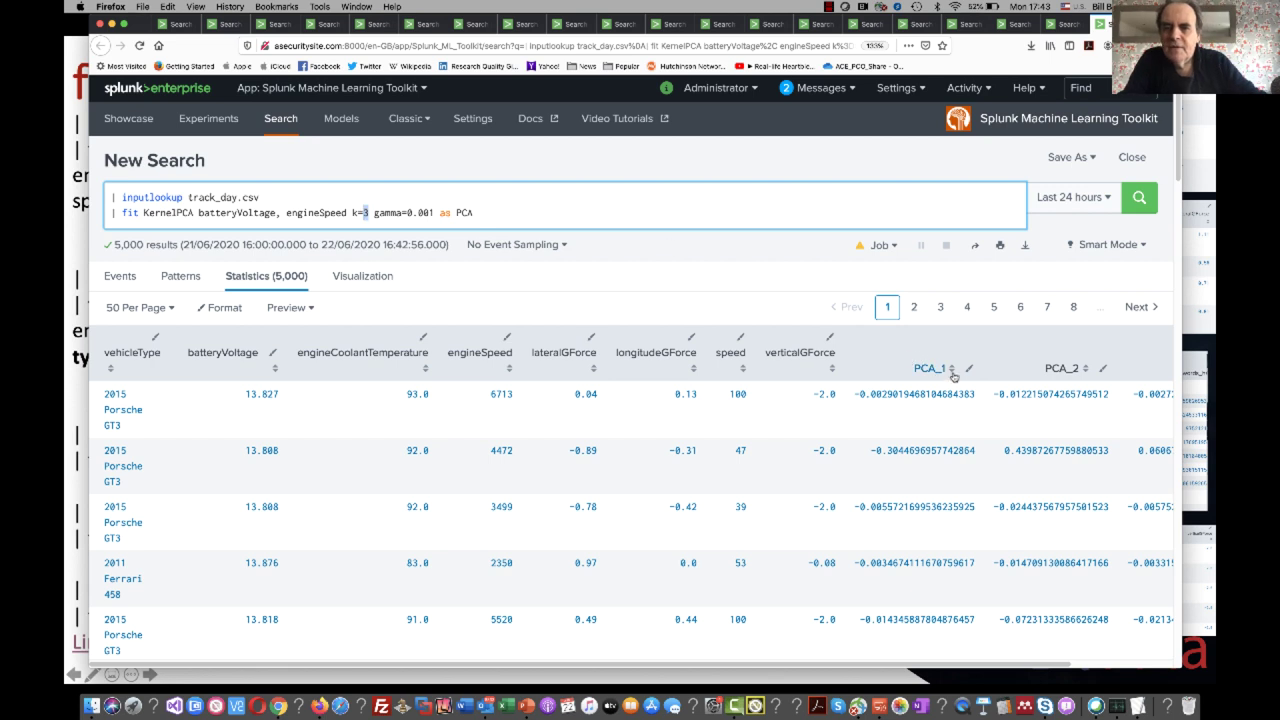
pyautogui.hscroll(3, 1075, 380)
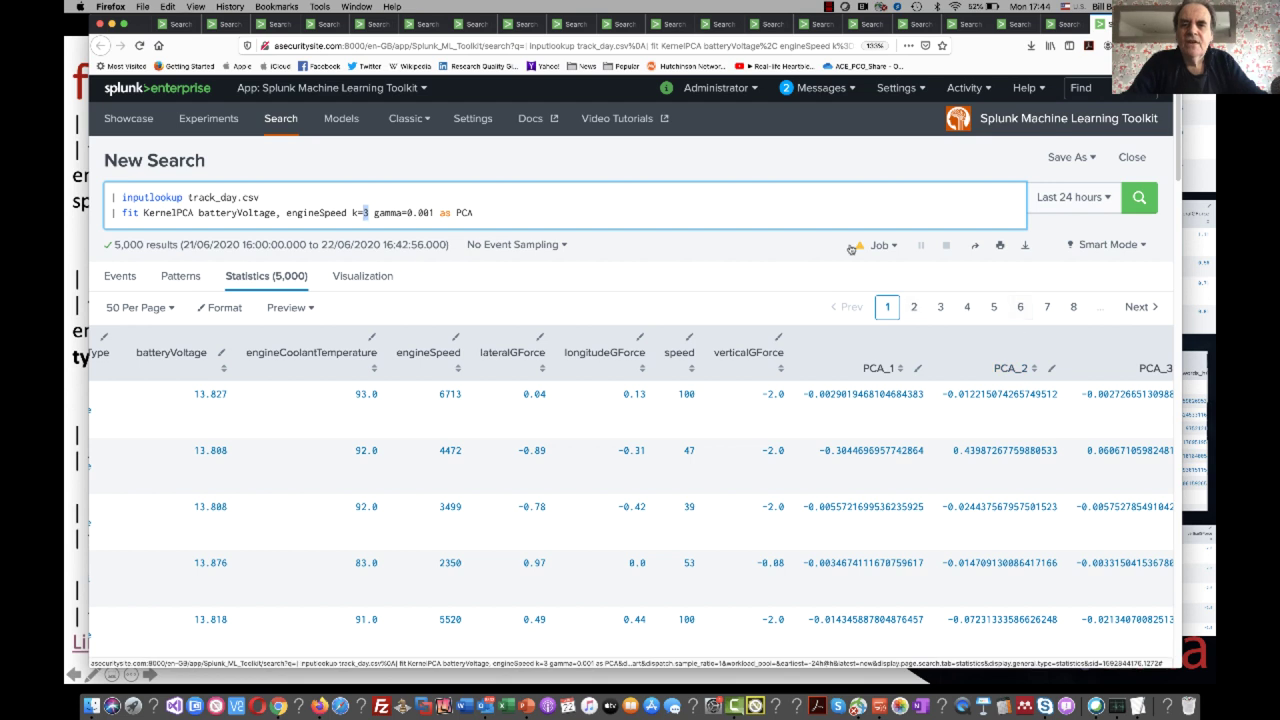
pyautogui.click(853, 186)
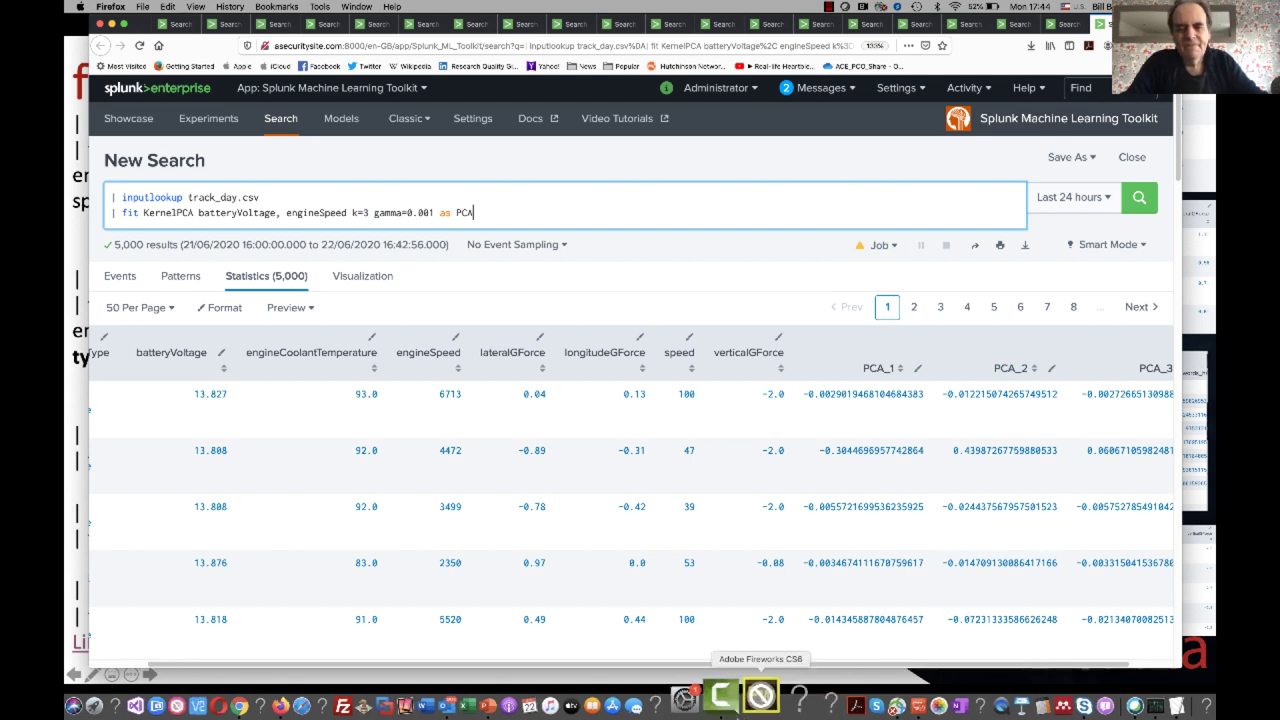
# Step: Switch to the PowerPoint slides and advance to the feature extraction slide covering NPR, PCA and TFIDF
pyautogui.click(527, 706)
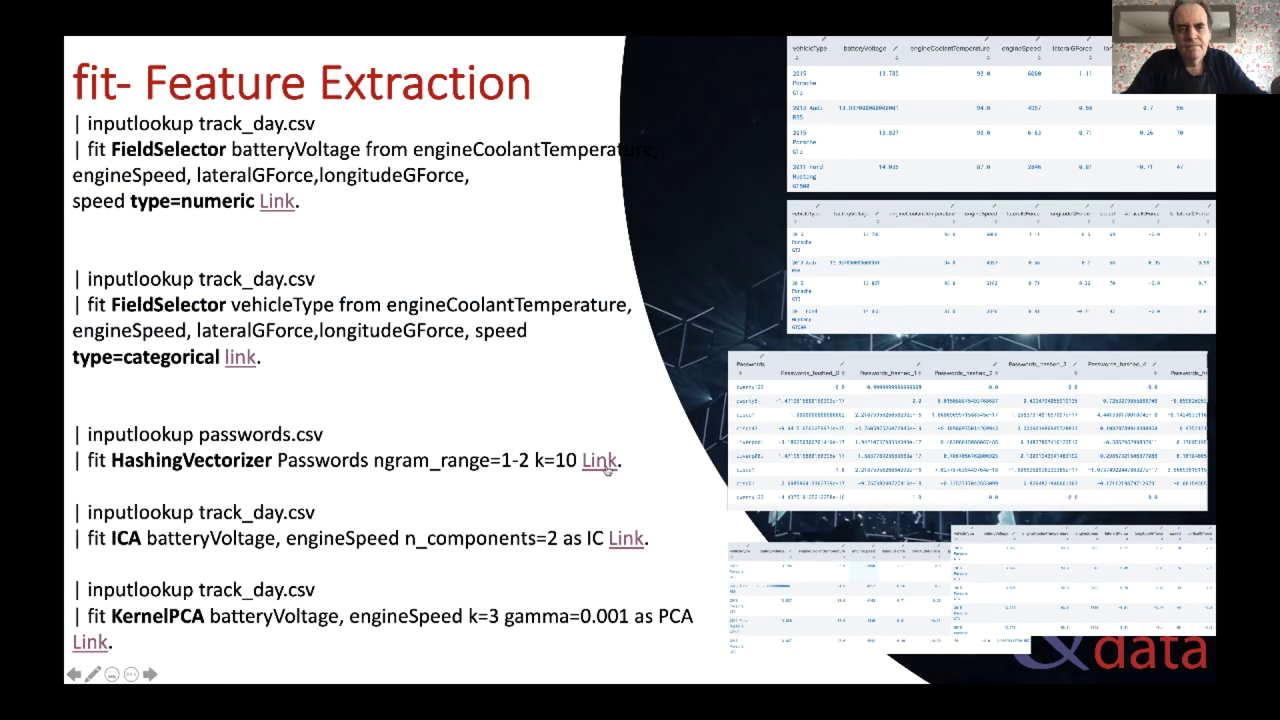
pyautogui.click(578, 572)
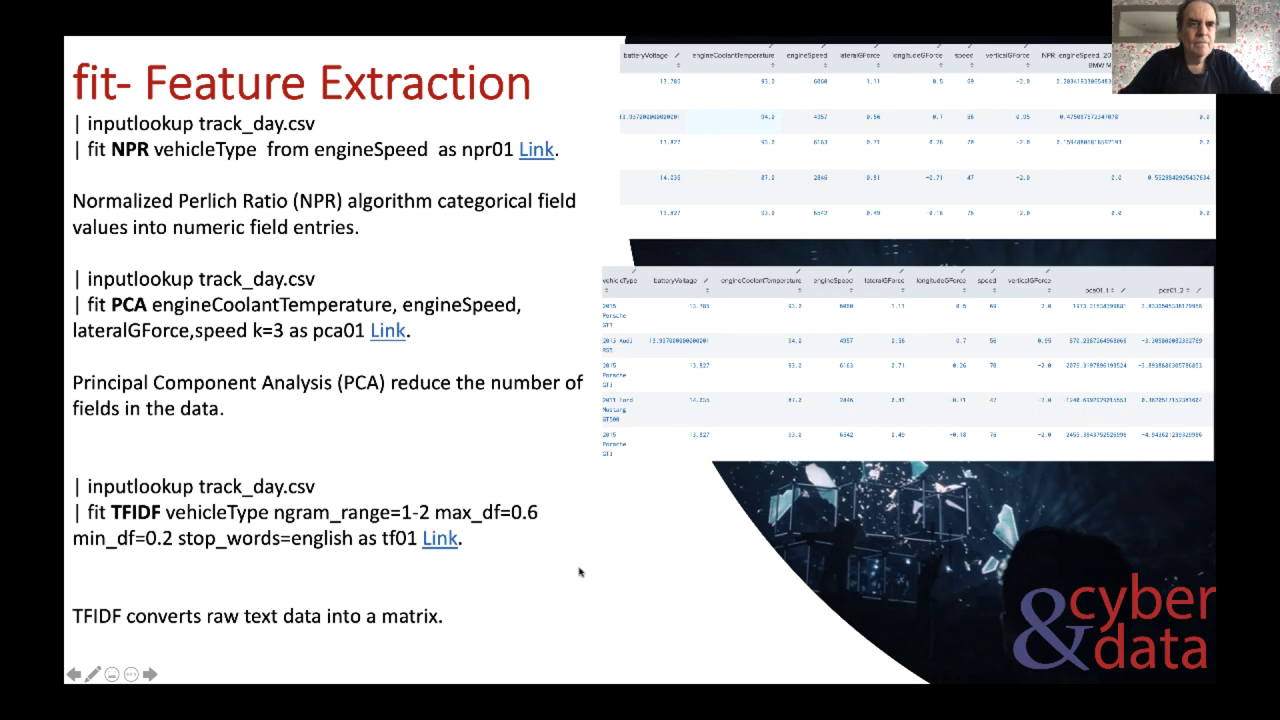
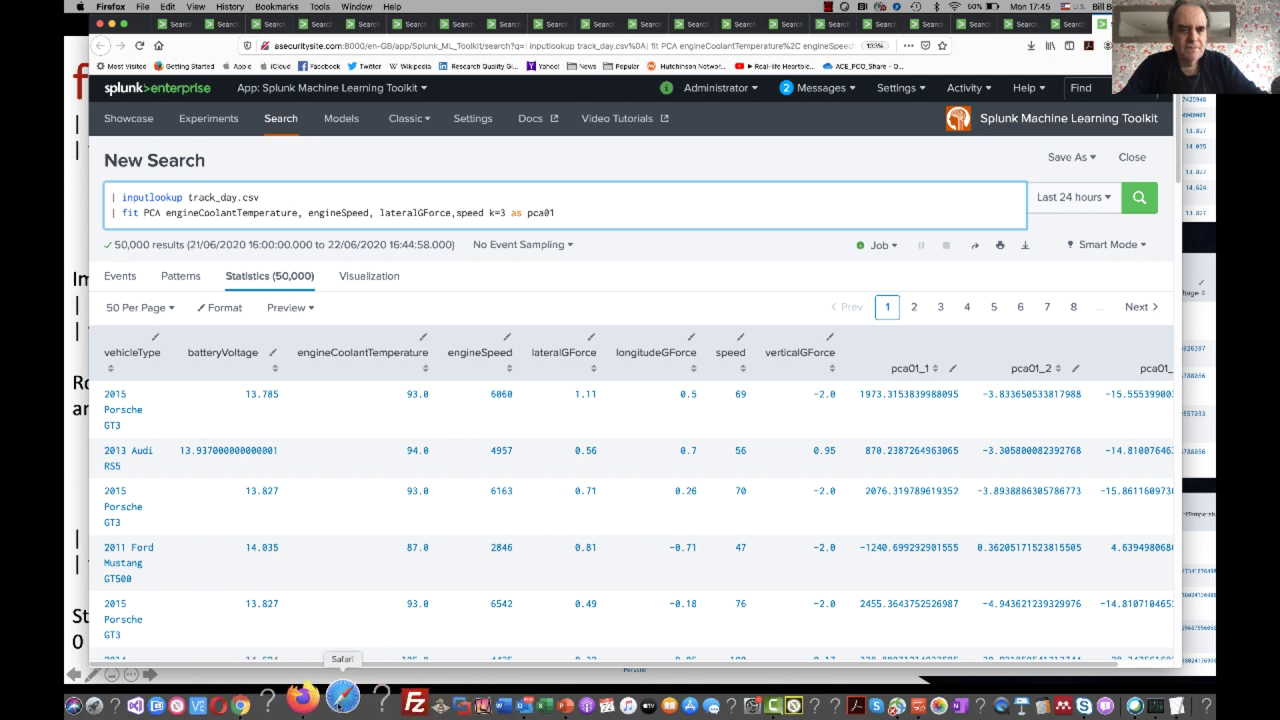
# Step: Check the Imputer slide in PowerPoint, then return to Firefox and move its window aside to uncover the slide's queries
pyautogui.click(528, 706)
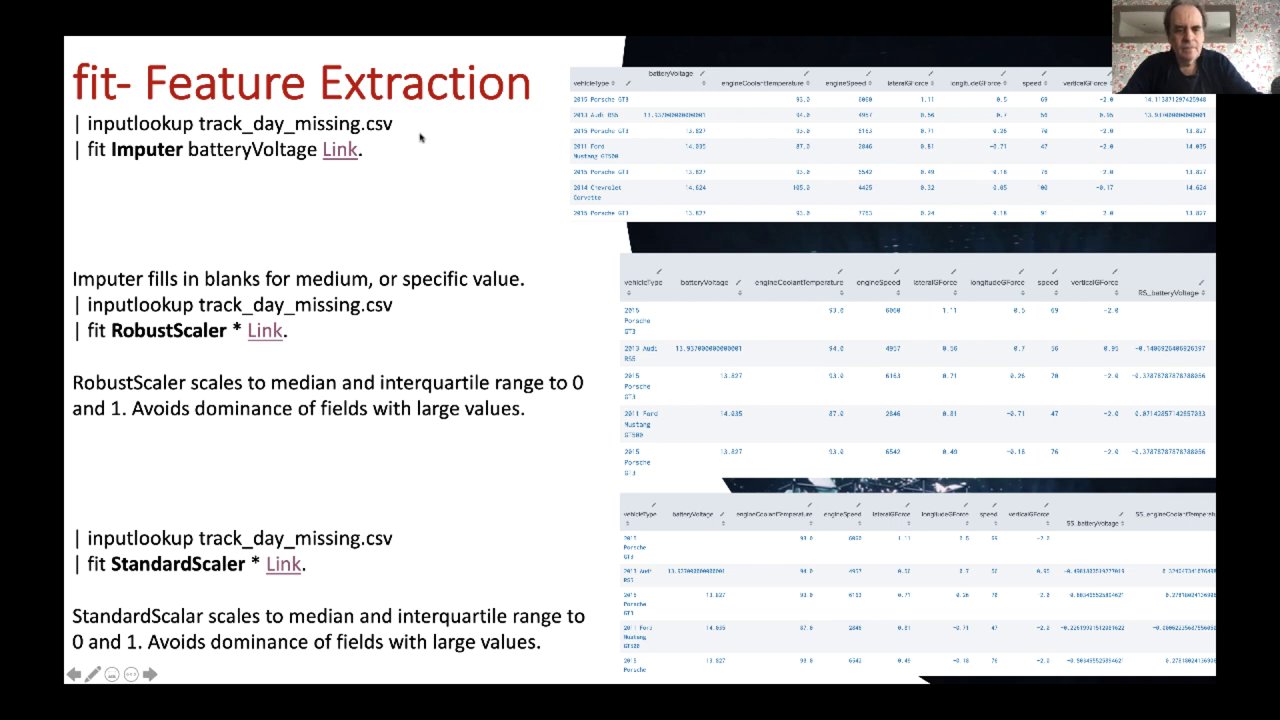
pyautogui.press('super+Tab')
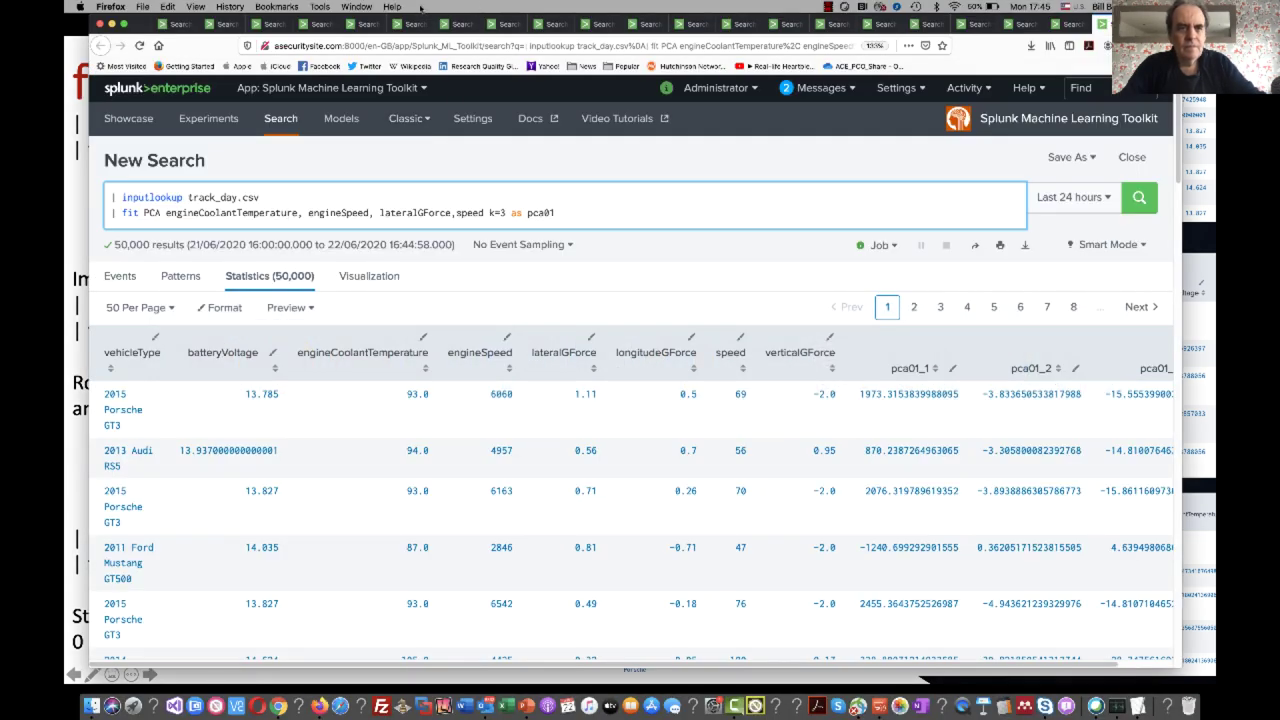
pyautogui.moveTo(143, 31); pyautogui.dragTo(614, 30)
# Step: Replace the PCA fit on track_day.csv with fit Imputer batteryVoltage and run the search
pyautogui.moveTo(1028, 212); pyautogui.dragTo(616, 212)
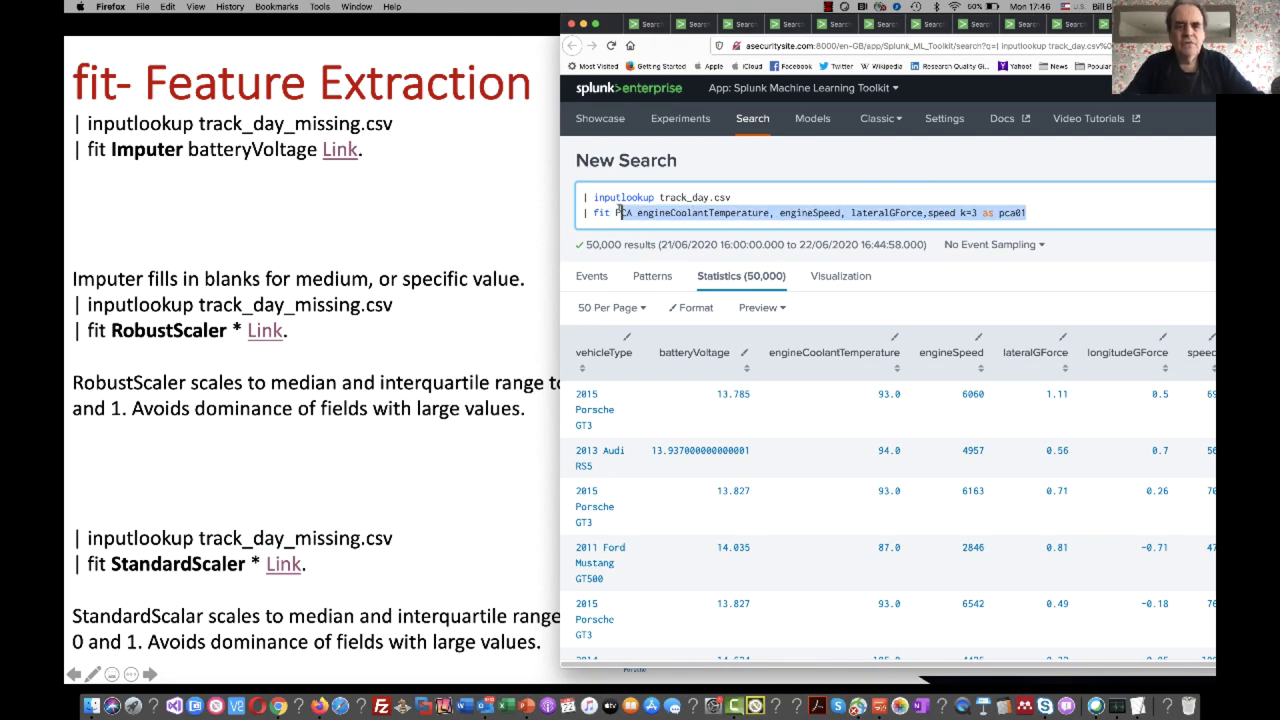
pyautogui.write('Imputer')
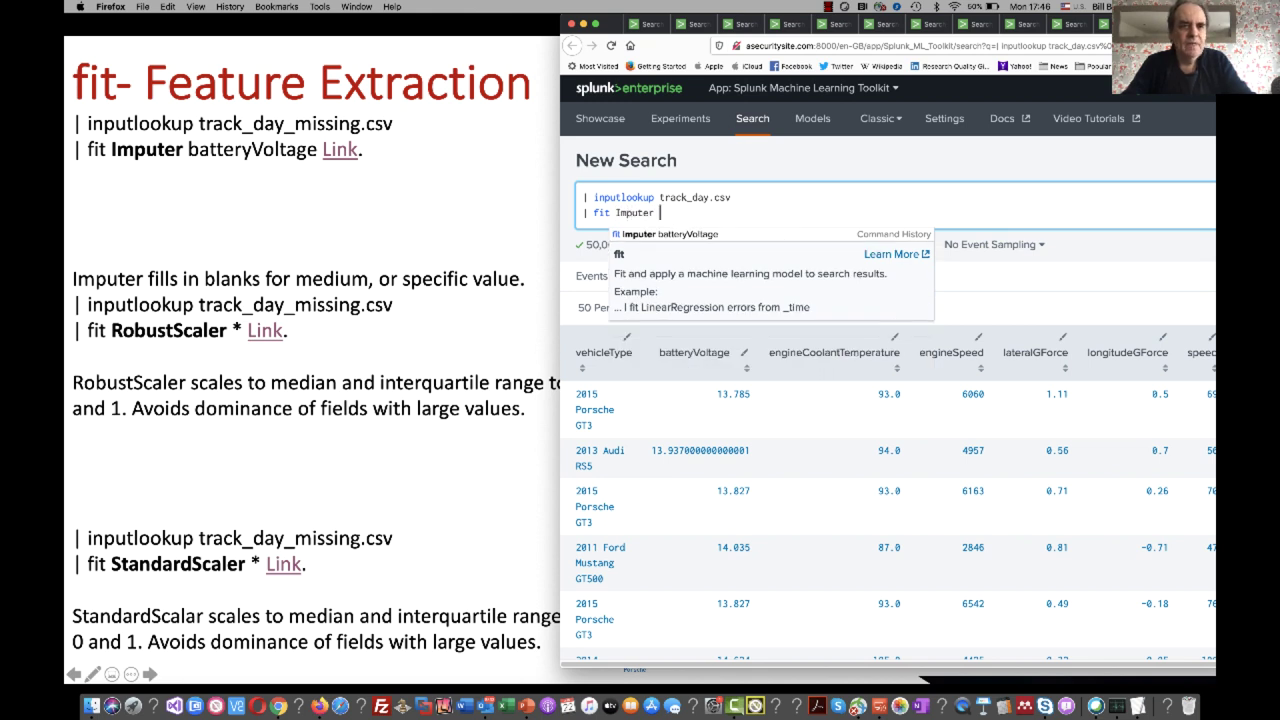
pyautogui.write(' batteryVol')
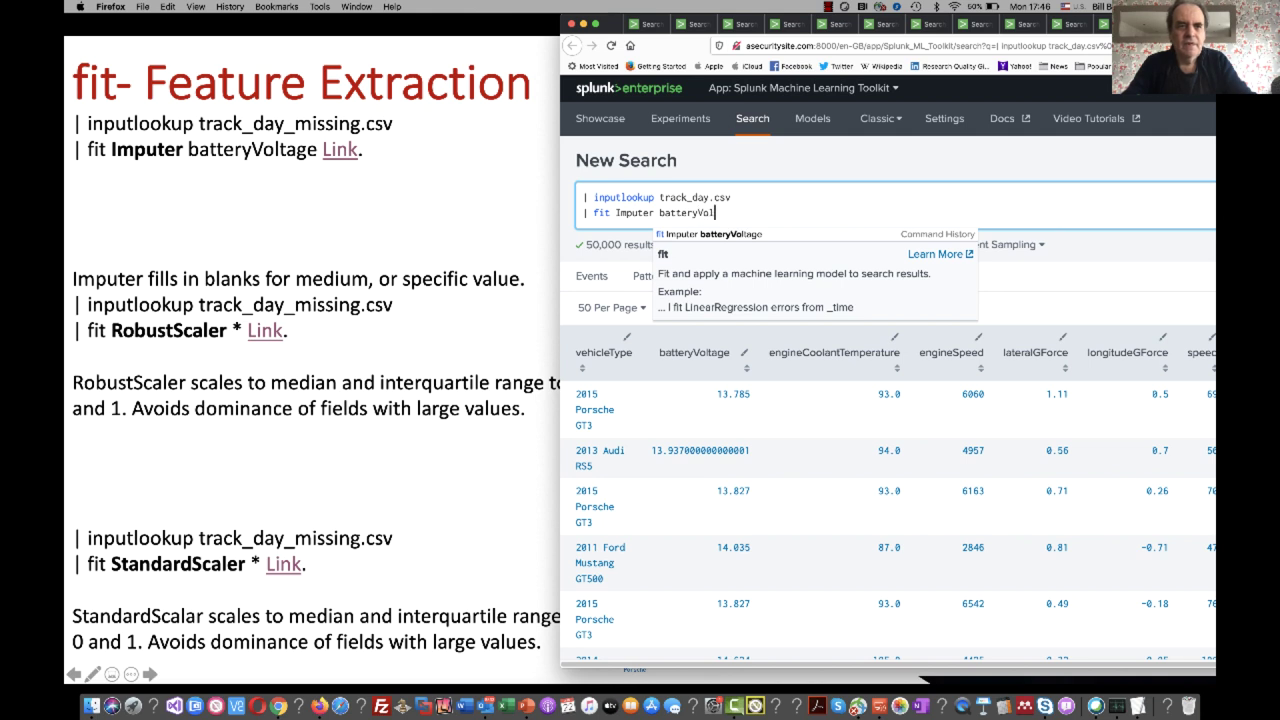
pyautogui.write('ut')
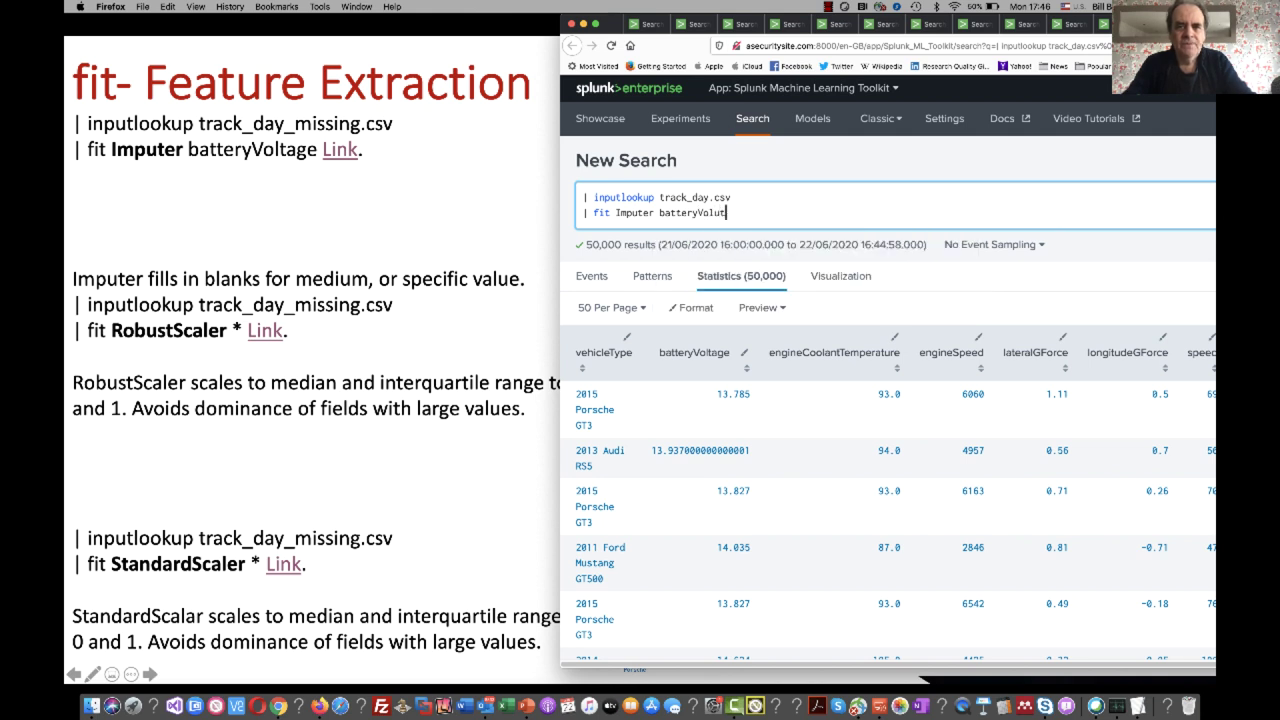
pyautogui.write('agtage')
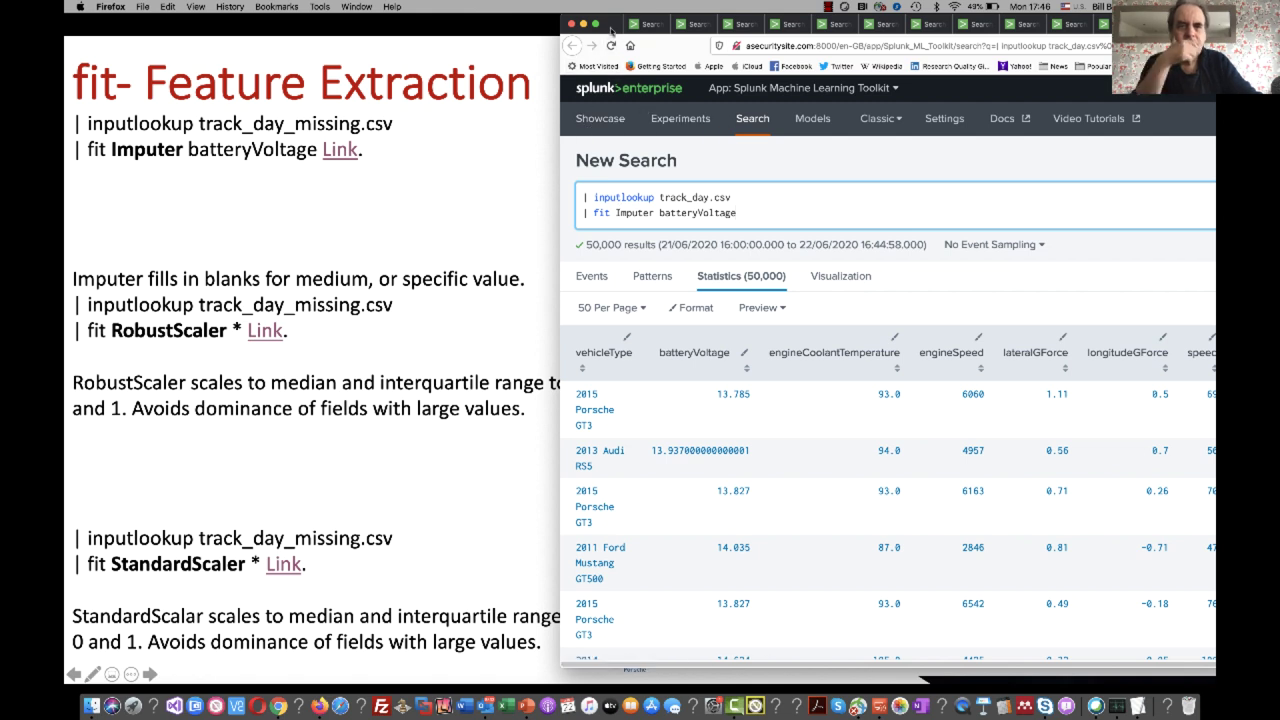
pyautogui.moveTo(611, 23); pyautogui.dragTo(135, 24)
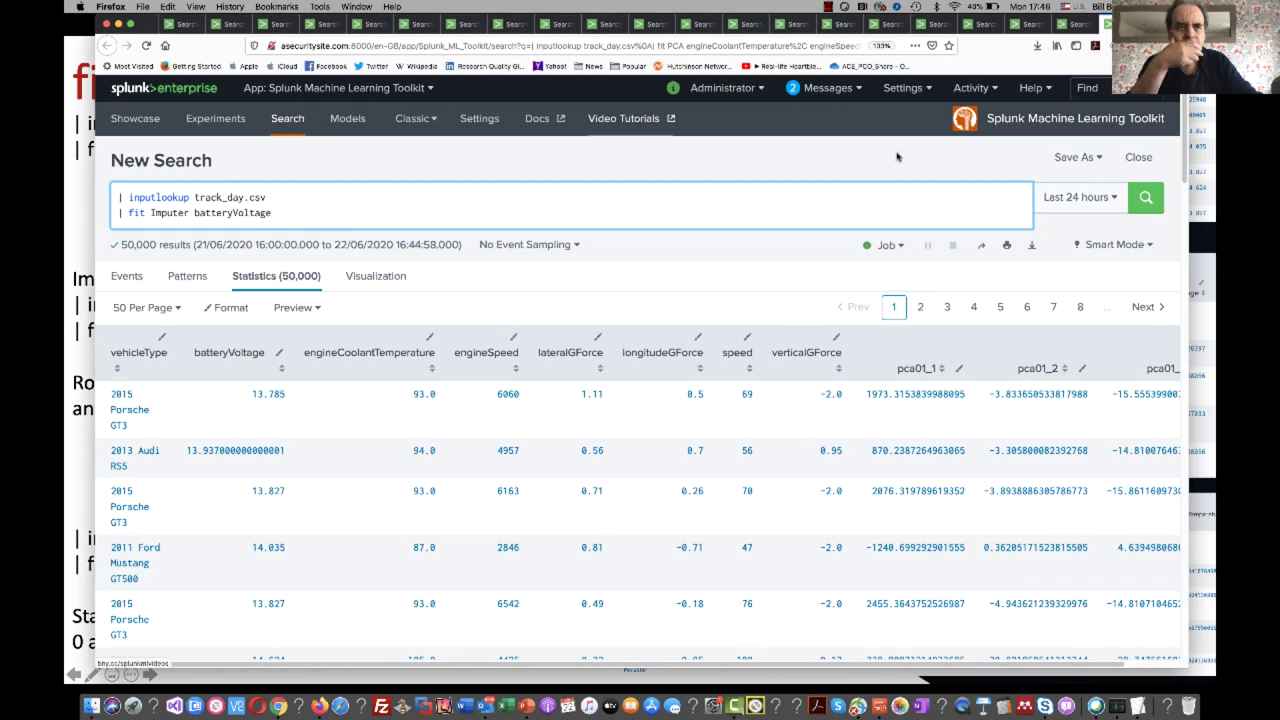
pyautogui.click(1146, 197)
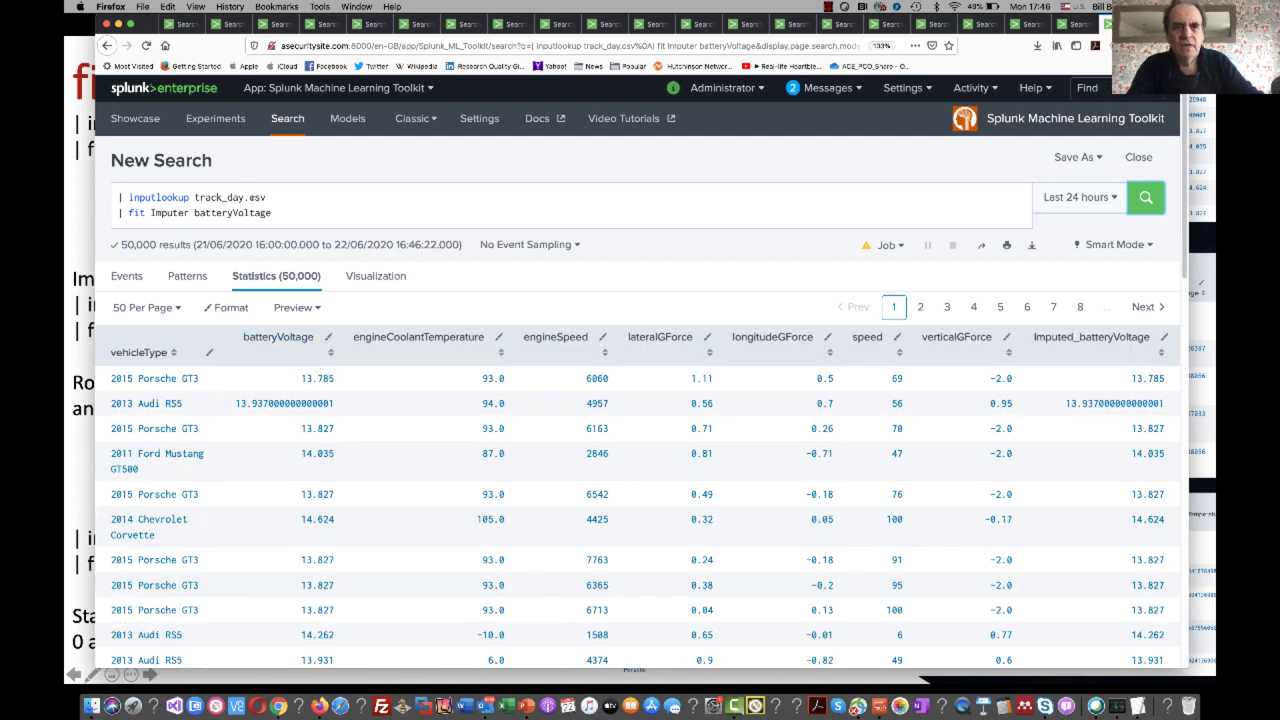
# Step: Change the Imputer query's lookup file to track_day_missing.csv and rerun the search
pyautogui.click(245, 197)
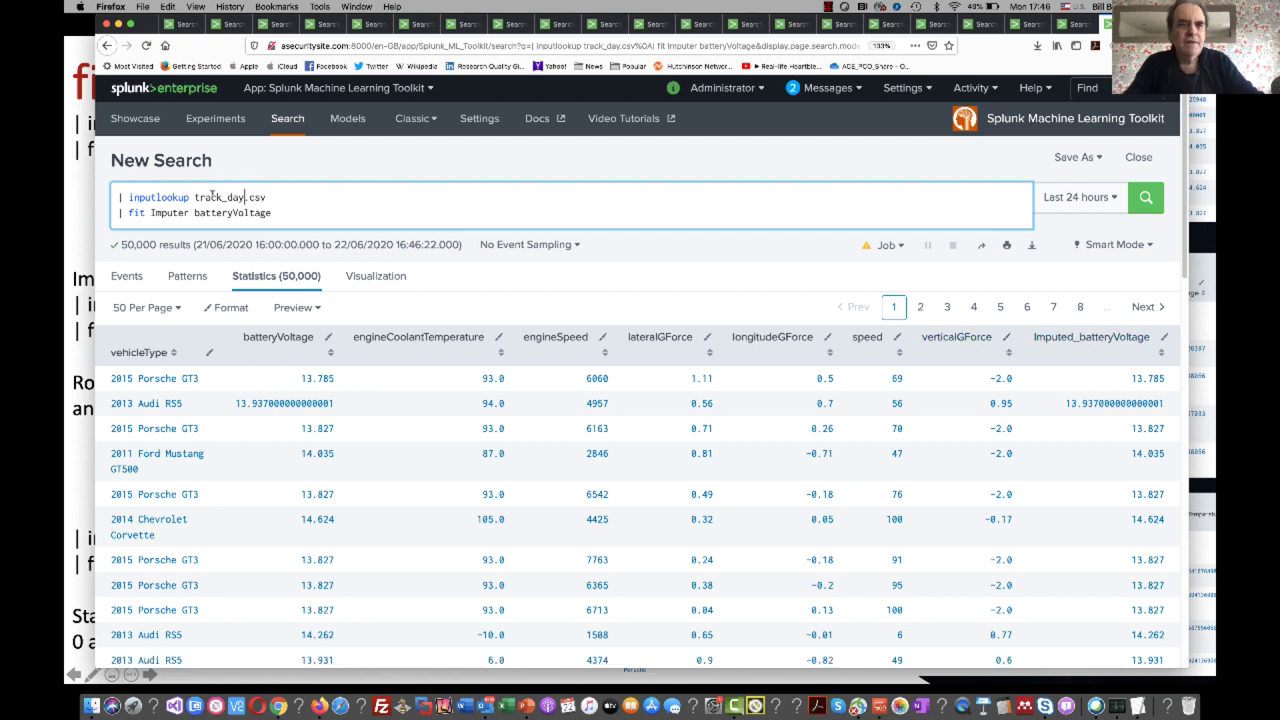
pyautogui.click(246, 197)
pyautogui.write('_missing')
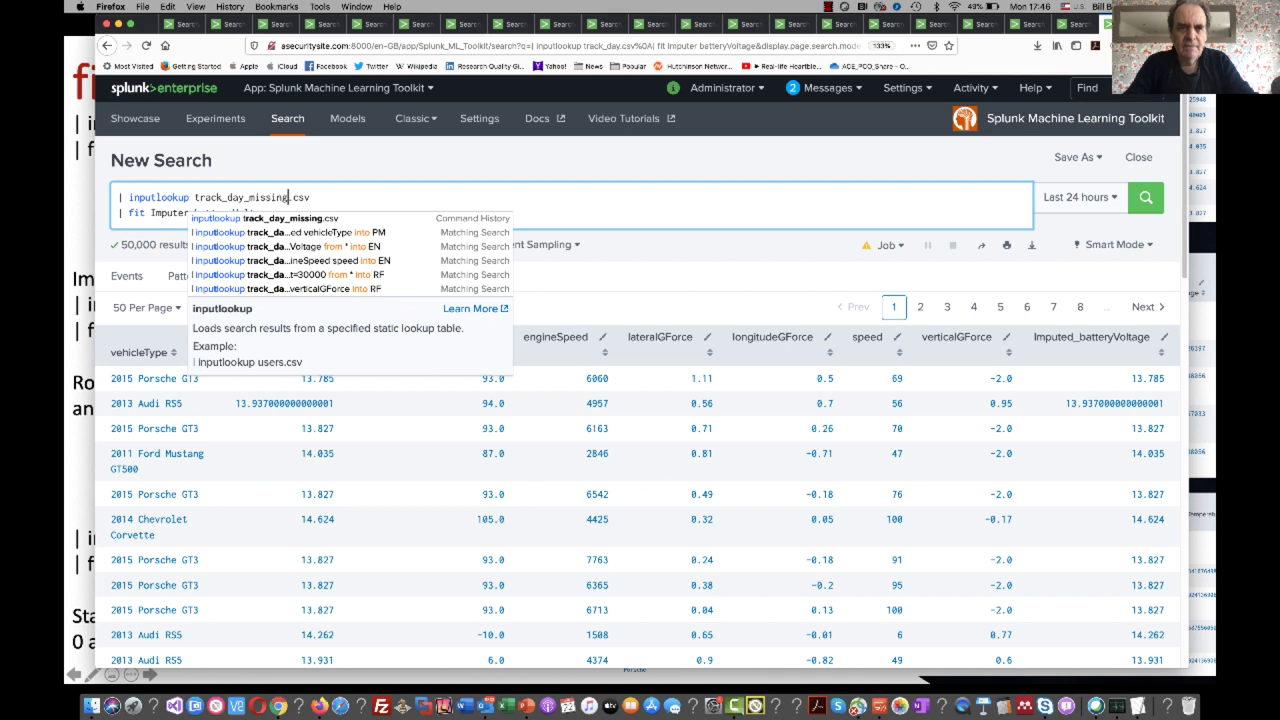
pyautogui.click(325, 196)
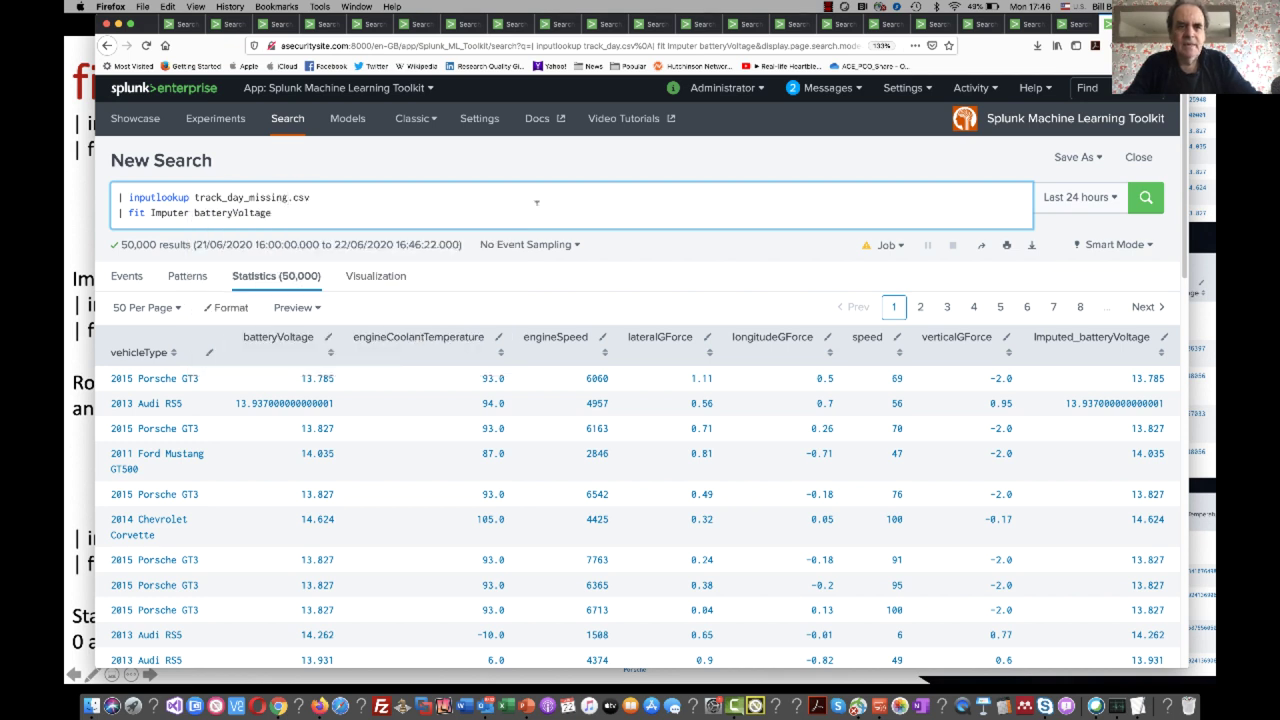
pyautogui.click(1145, 197)
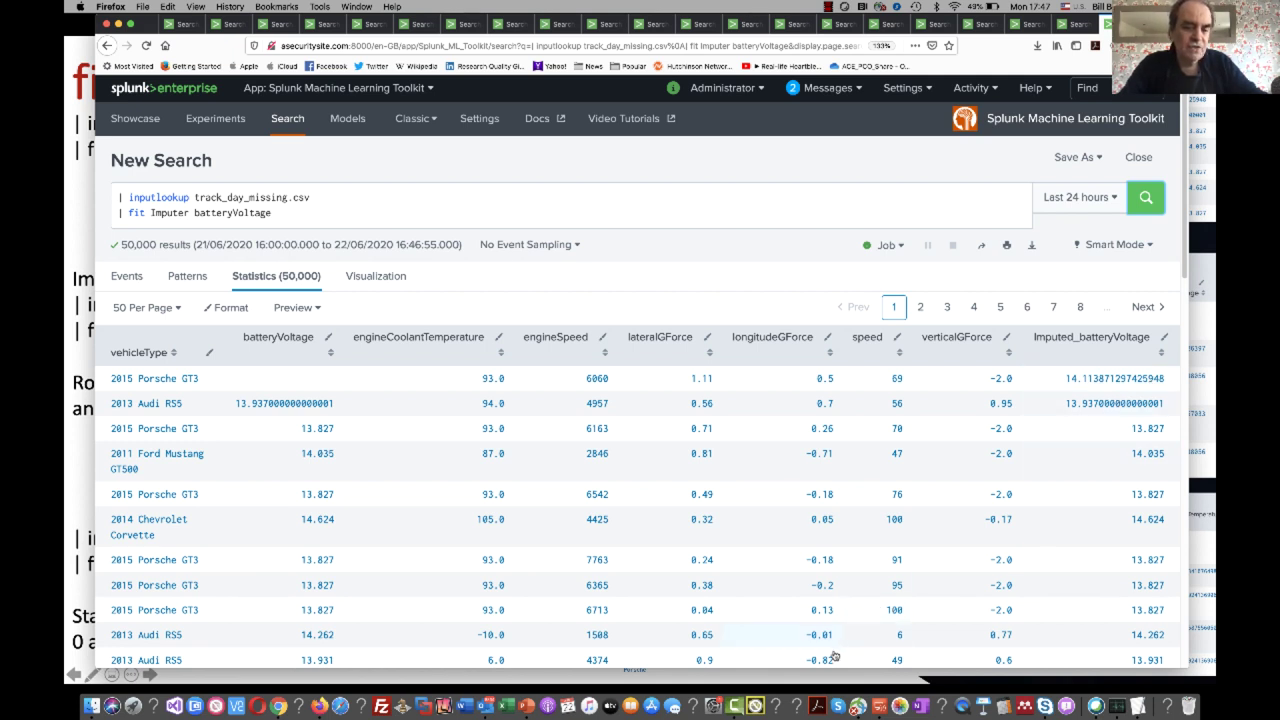
# Step: Switch to the PowerPoint slides, open the RobustScaler link, allow its fit command and move the browser window aside to uncover the slide's queries
pyautogui.press('super+Tab')
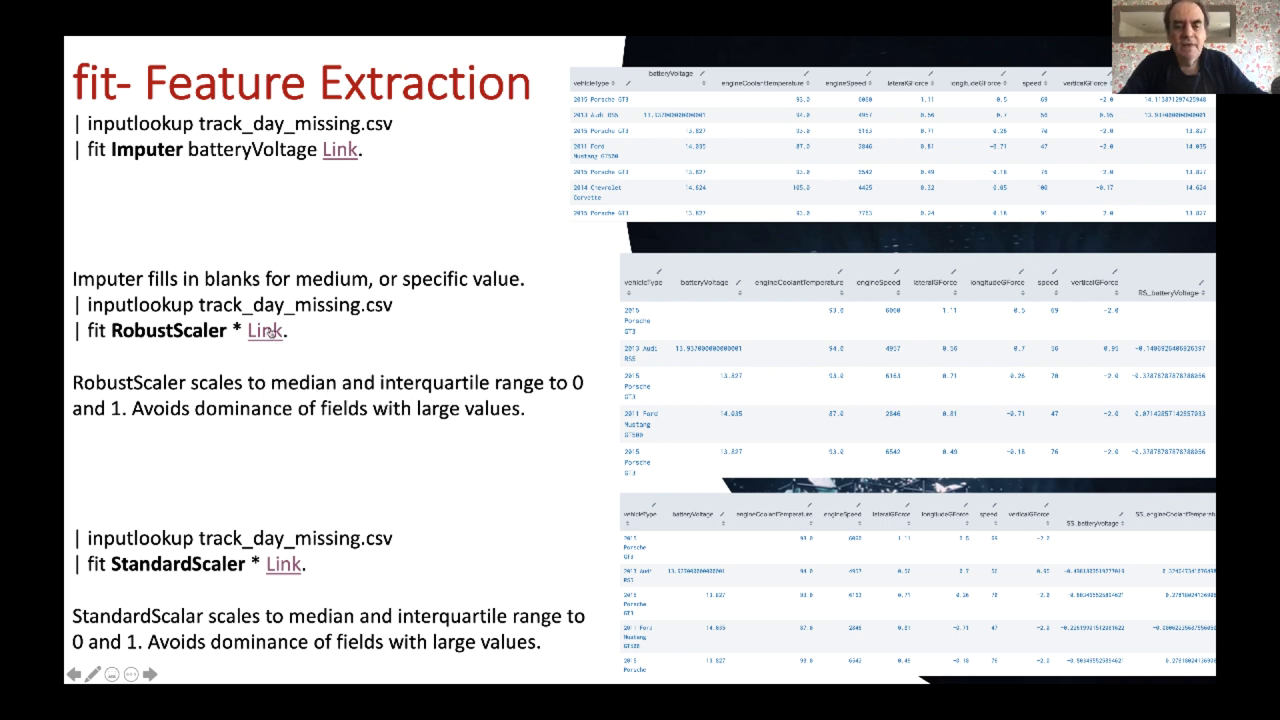
pyautogui.click(266, 332)
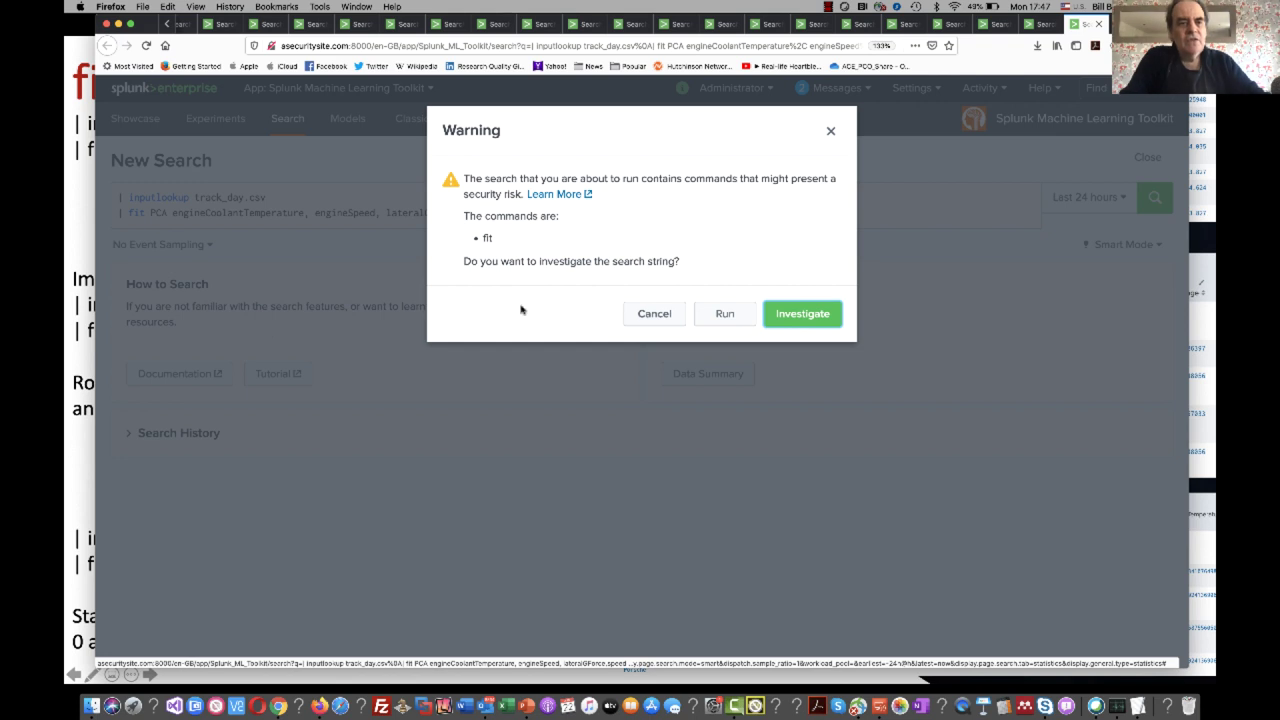
pyautogui.click(725, 315)
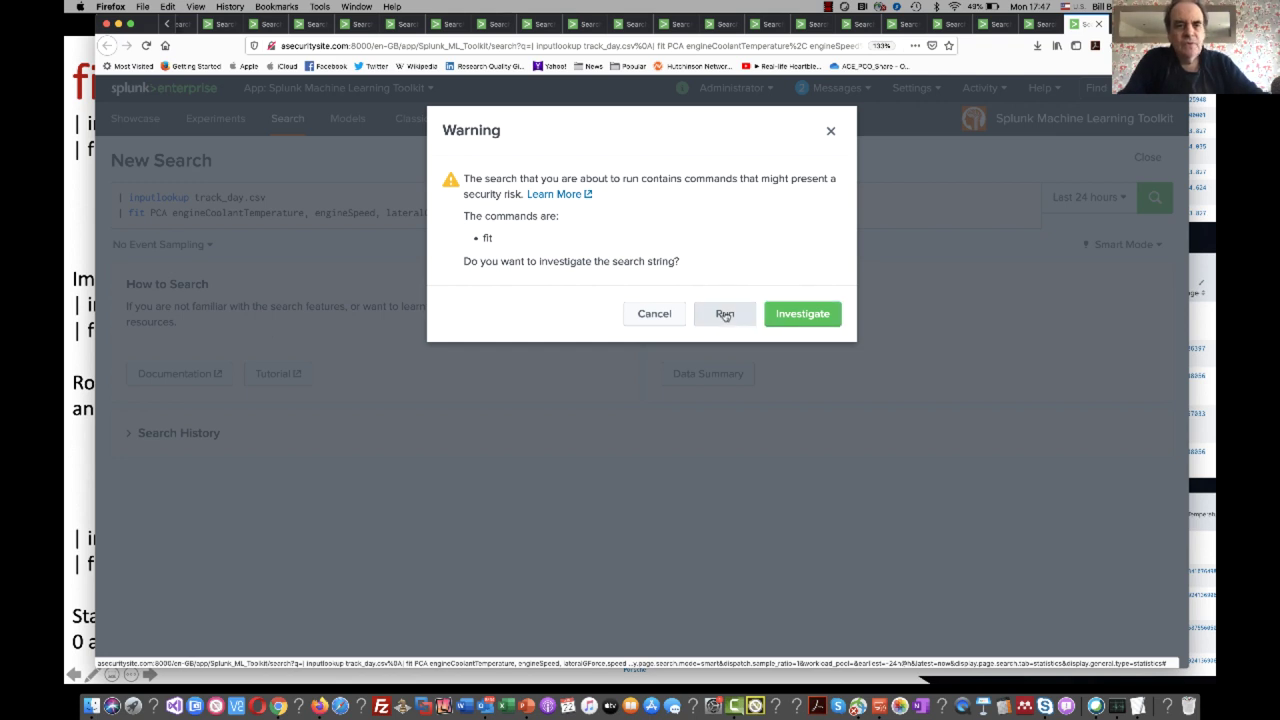
pyautogui.moveTo(186, 44); pyautogui.dragTo(610, 79)
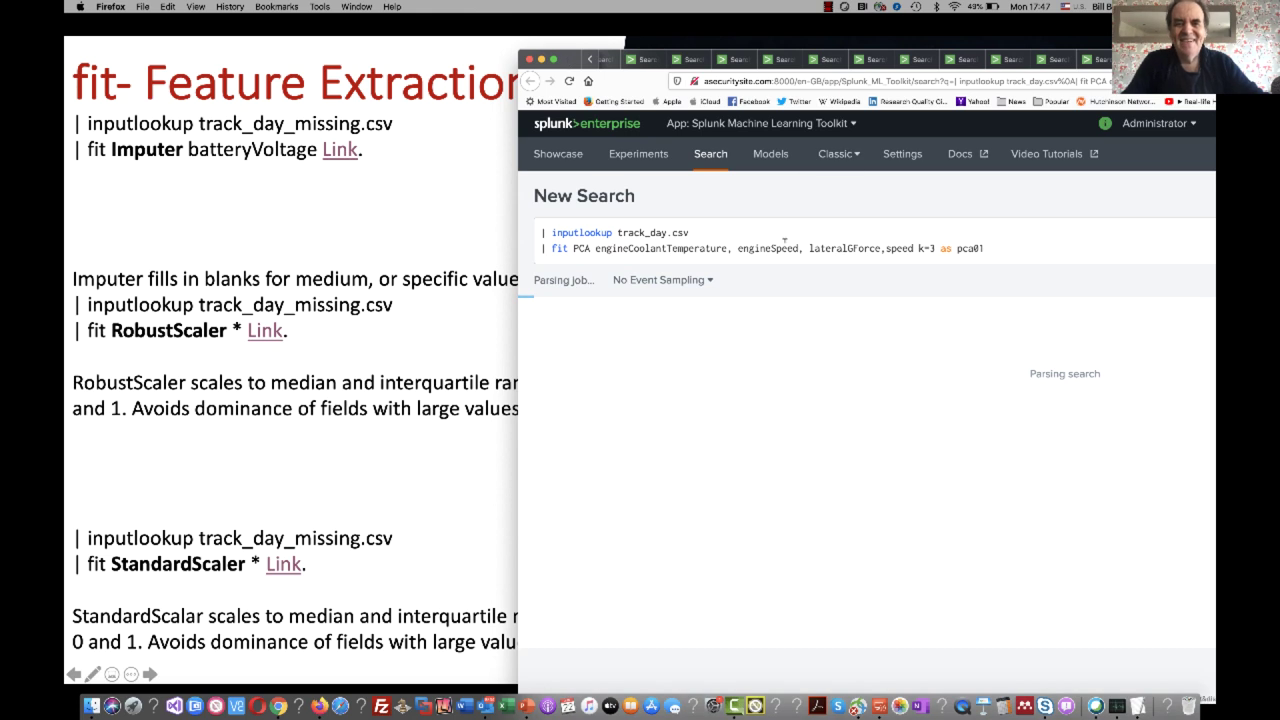
# Step: Rewrite the query as inputlookup track_day.csv with fit RobustScaler *, run it and move the browser window back to reveal the full results
pyautogui.moveTo(1014, 245); pyautogui.dragTo(613, 232)
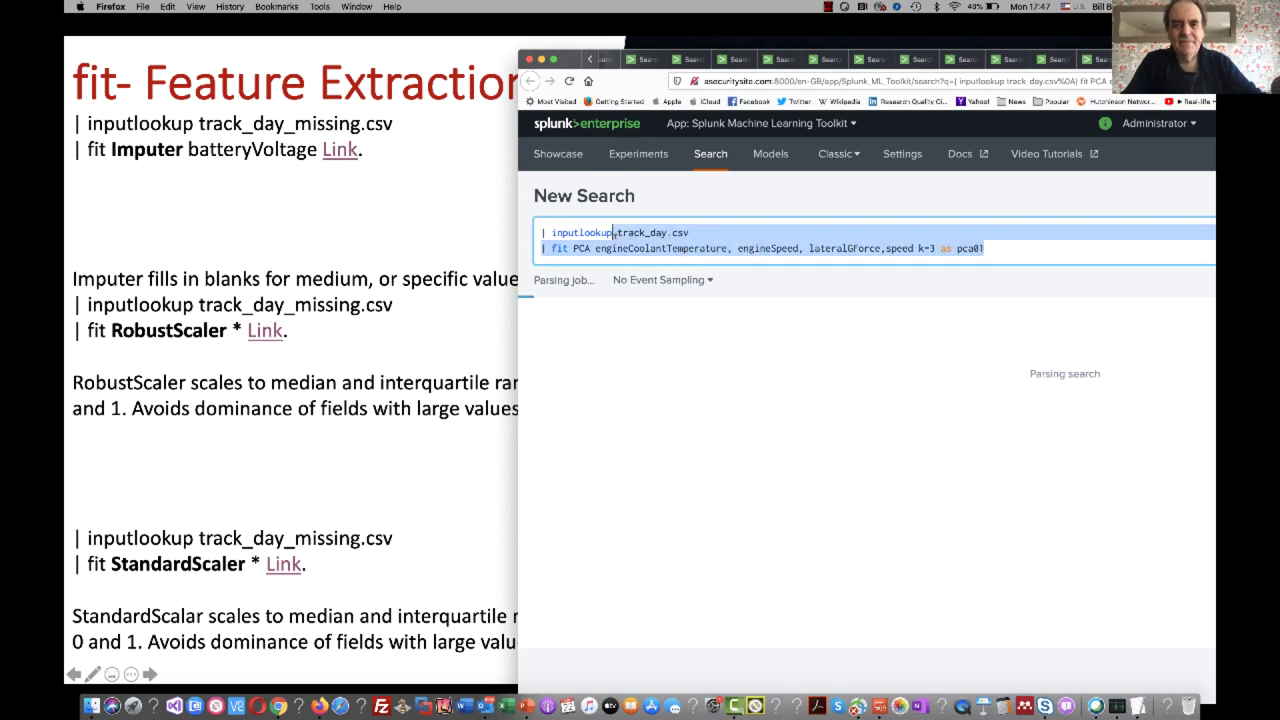
pyautogui.write('trac')
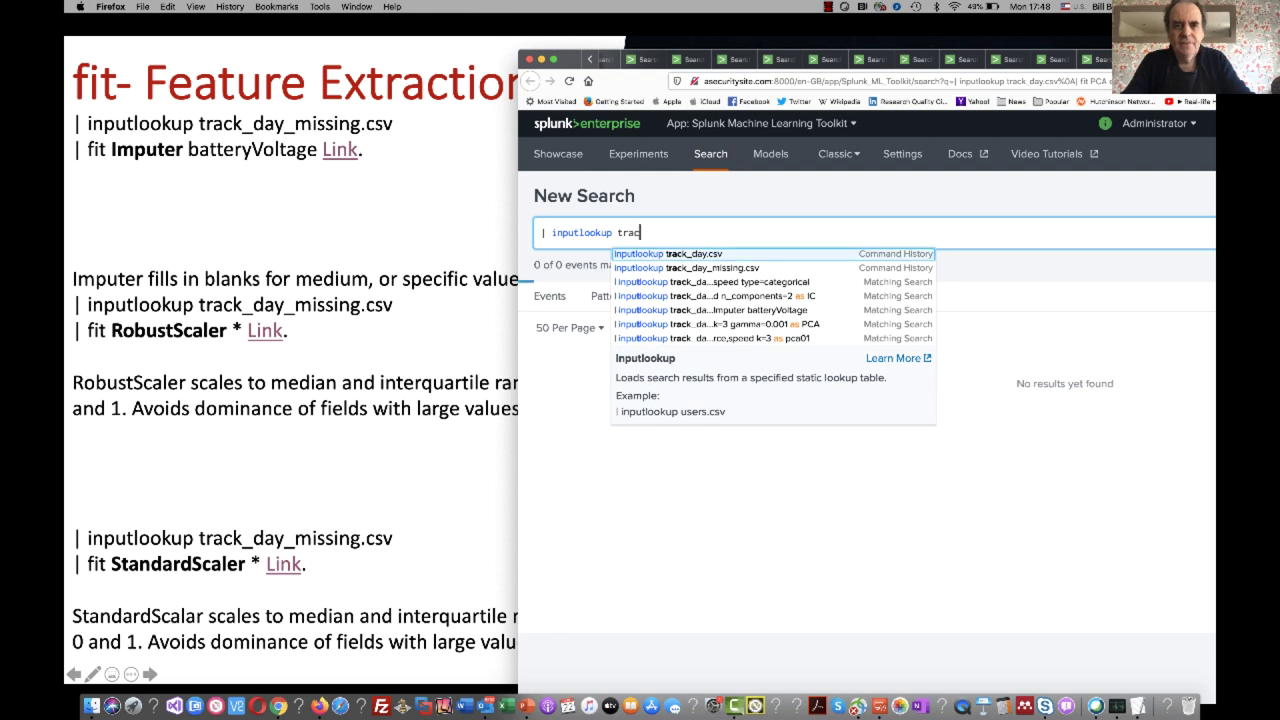
pyautogui.click(664, 256)
pyautogui.hotkey('shift', 'Return')
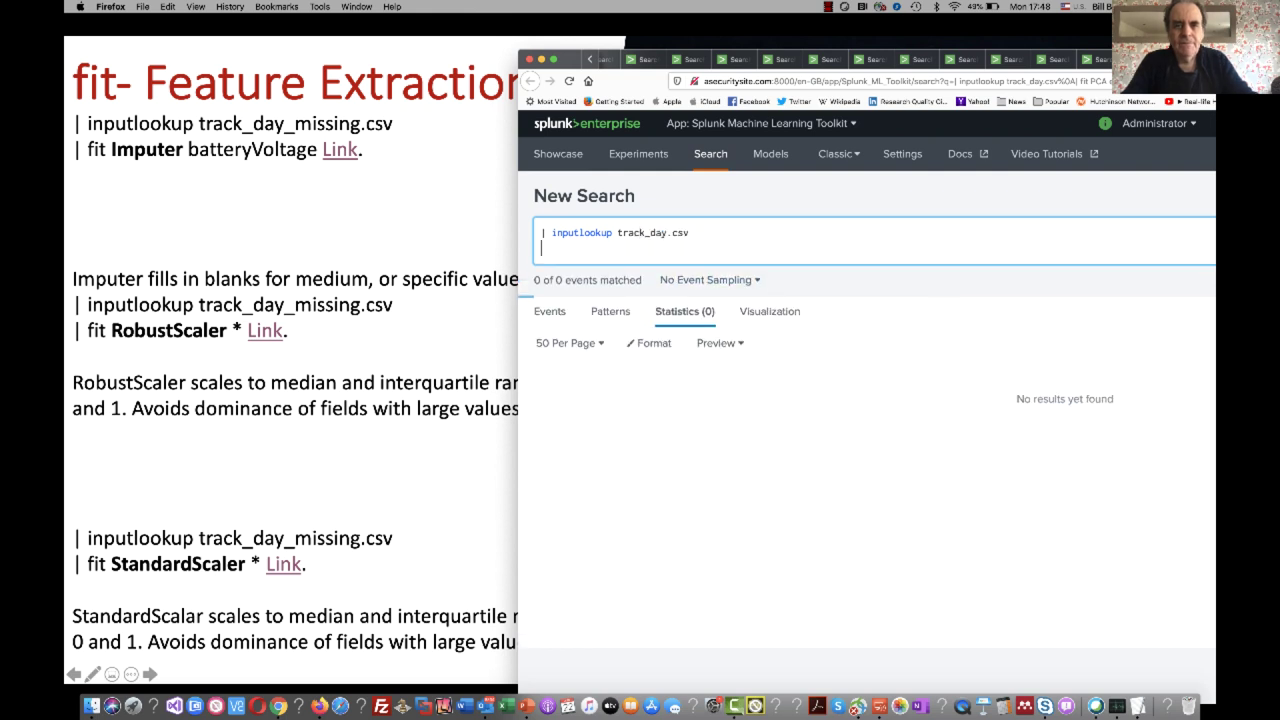
pyautogui.write('| fit Robu')
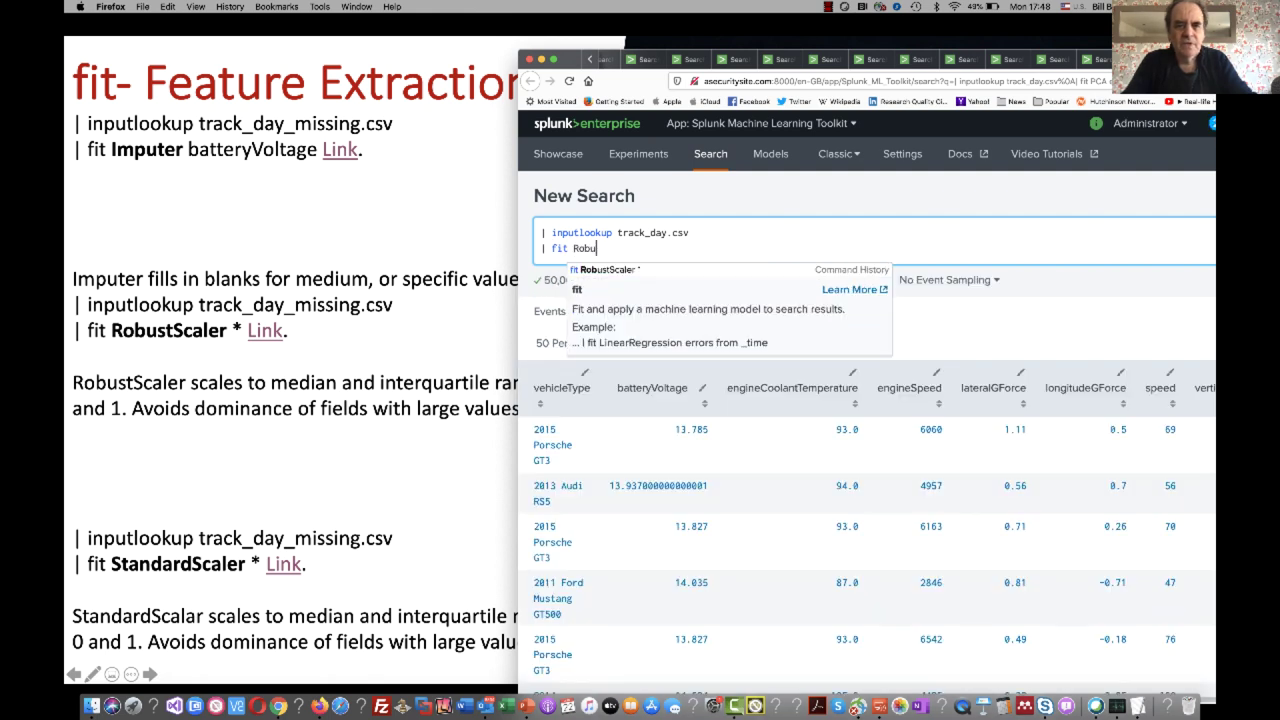
pyautogui.click(650, 269)
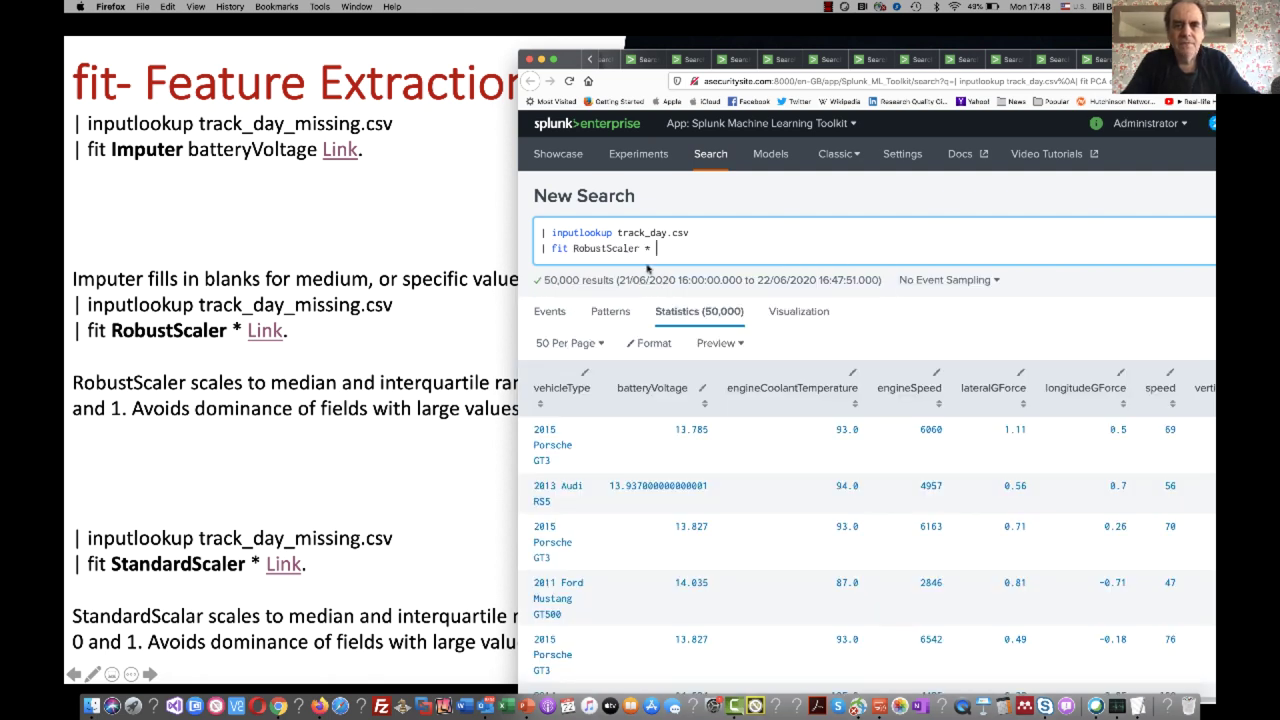
pyautogui.press('Return')
pyautogui.moveTo(566, 60); pyautogui.dragTo(148, 27)
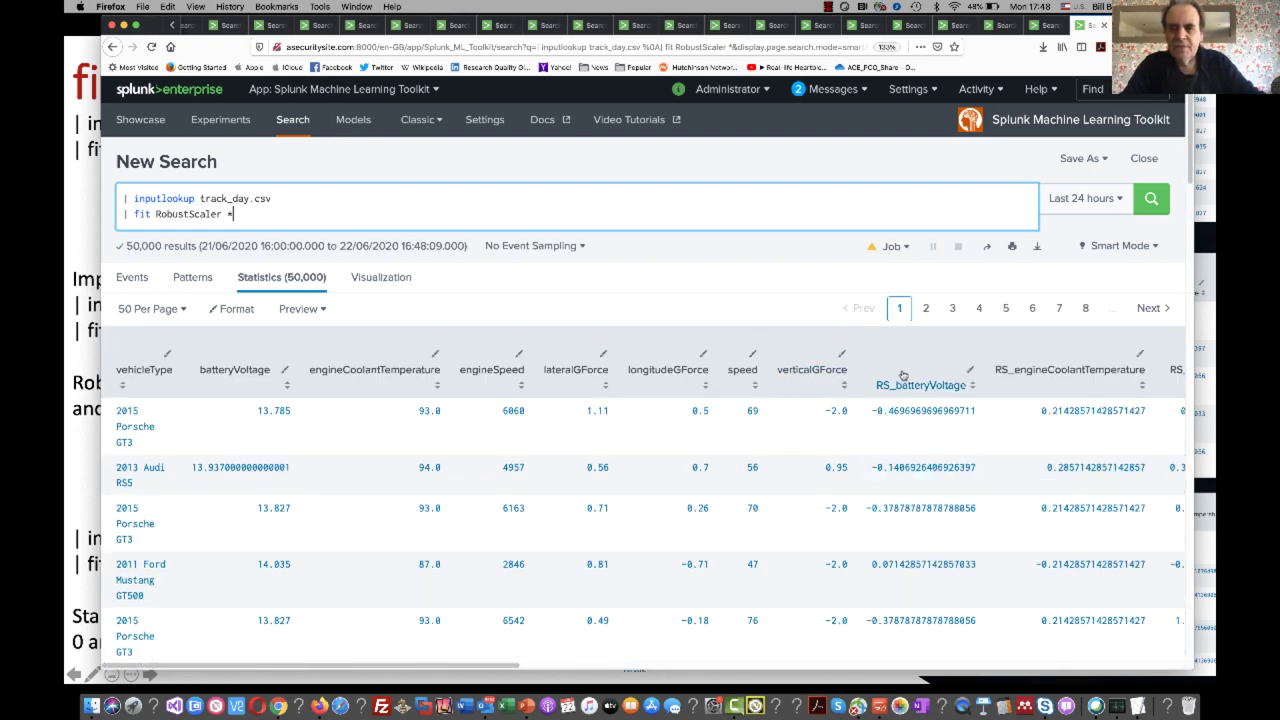
# Step: Sort the RobustScaler results by RS_batteryVoltage, RS_engineCoolantTemperature and RS_engineSpeed to examine the range of the scaled values
pyautogui.click(905, 385)
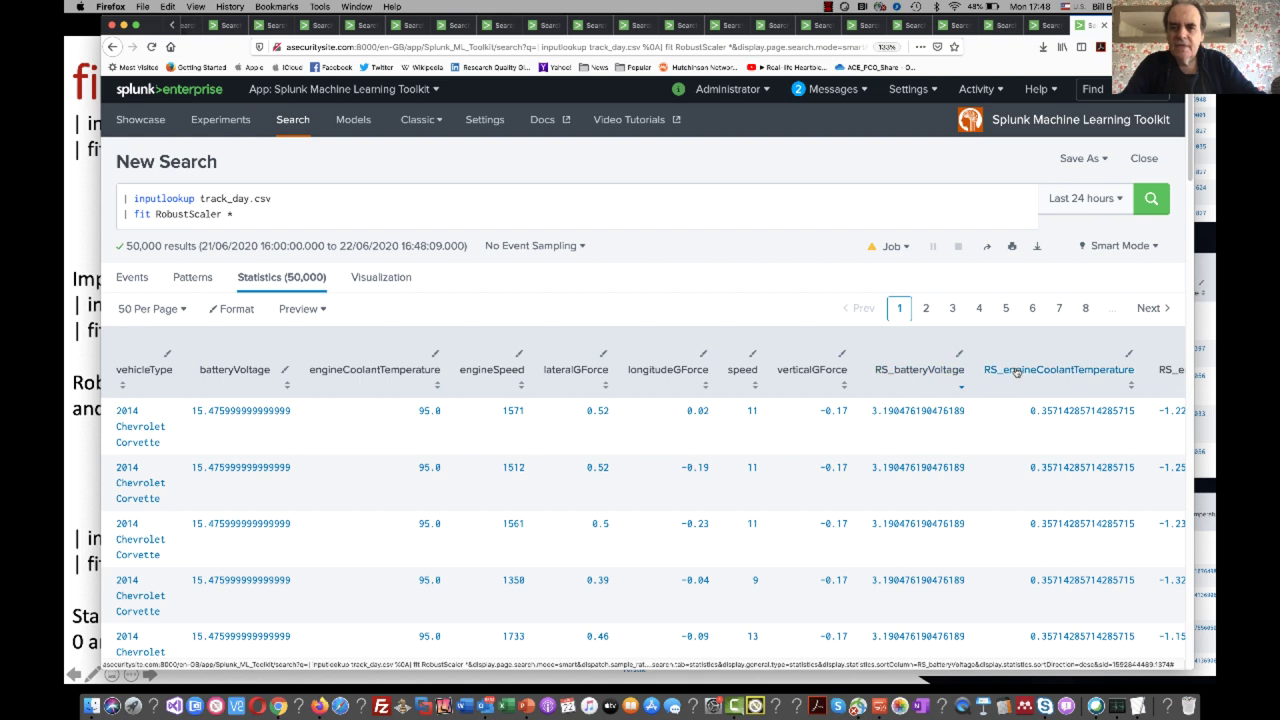
pyautogui.hscroll(2, 1010, 370)
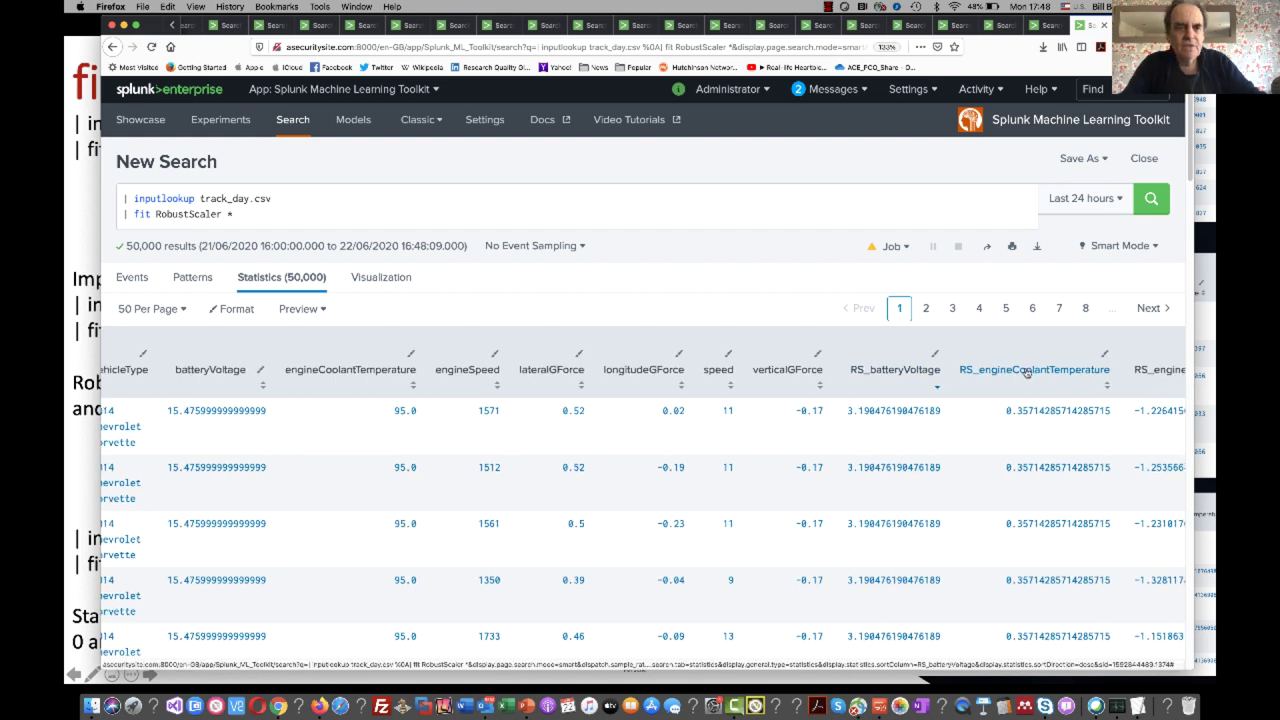
pyautogui.click(1036, 371)
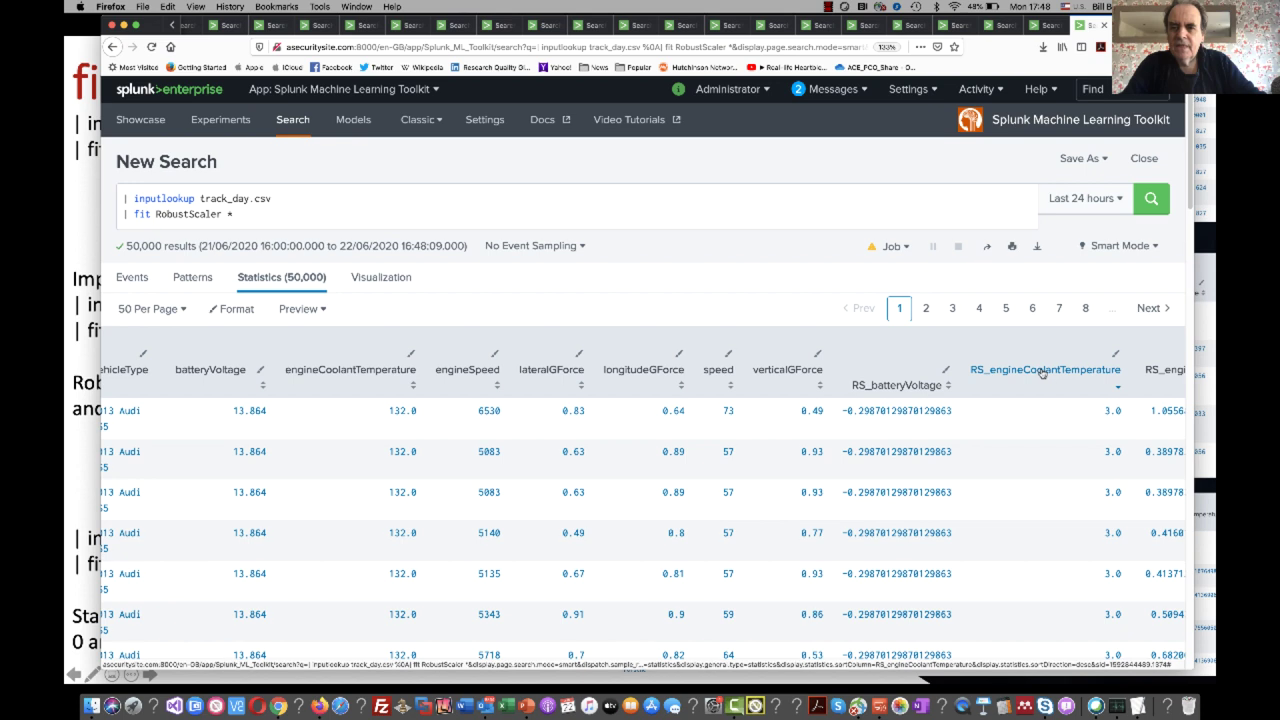
pyautogui.click(1049, 372)
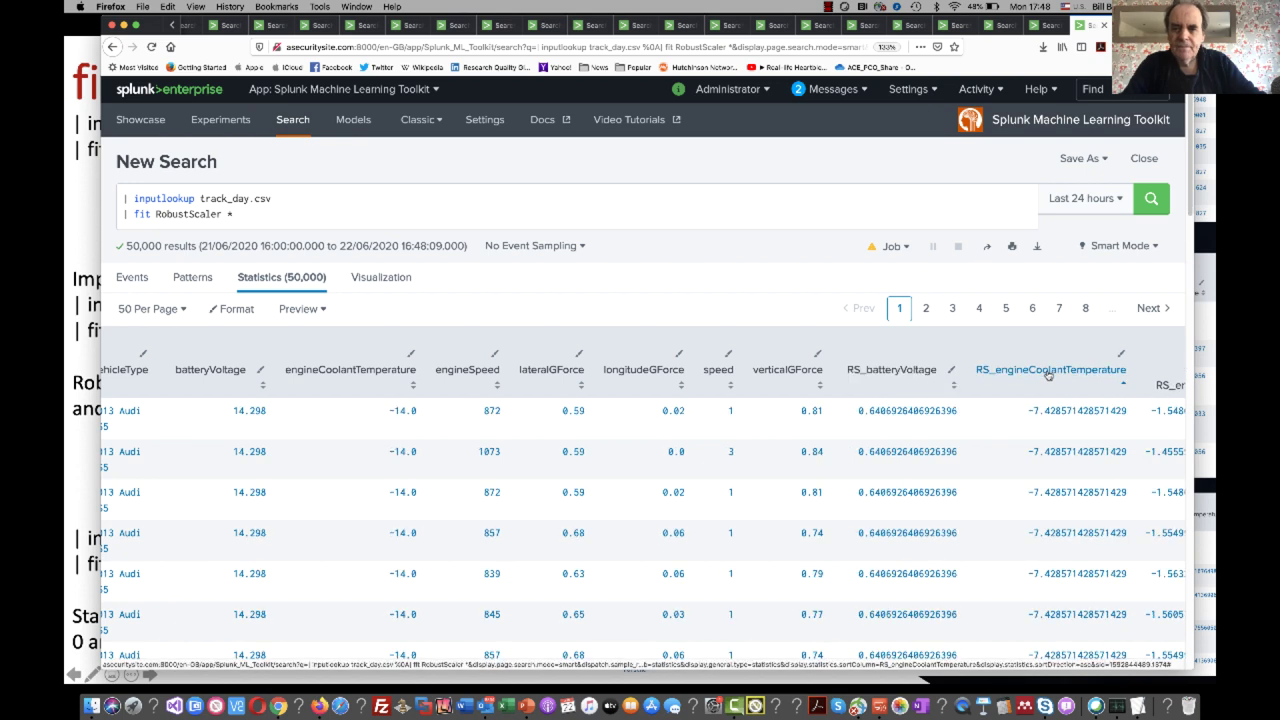
pyautogui.click(1048, 372)
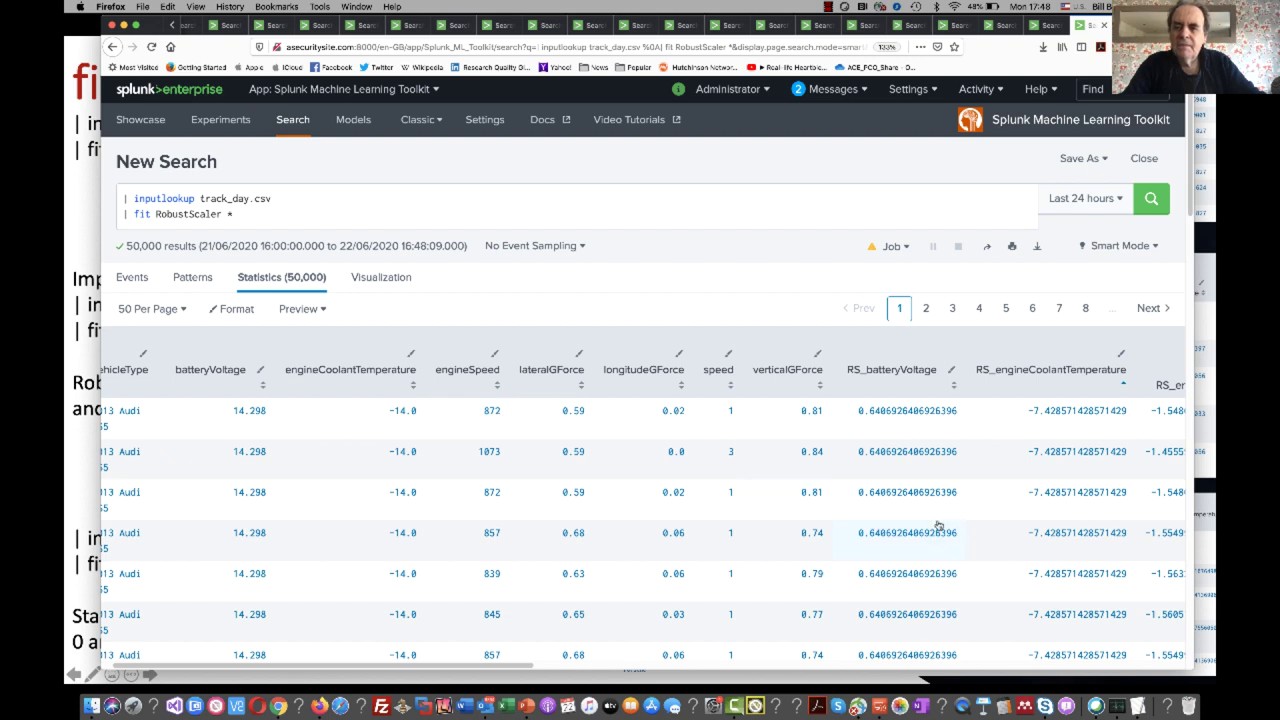
pyautogui.hscroll(3, 986, 532)
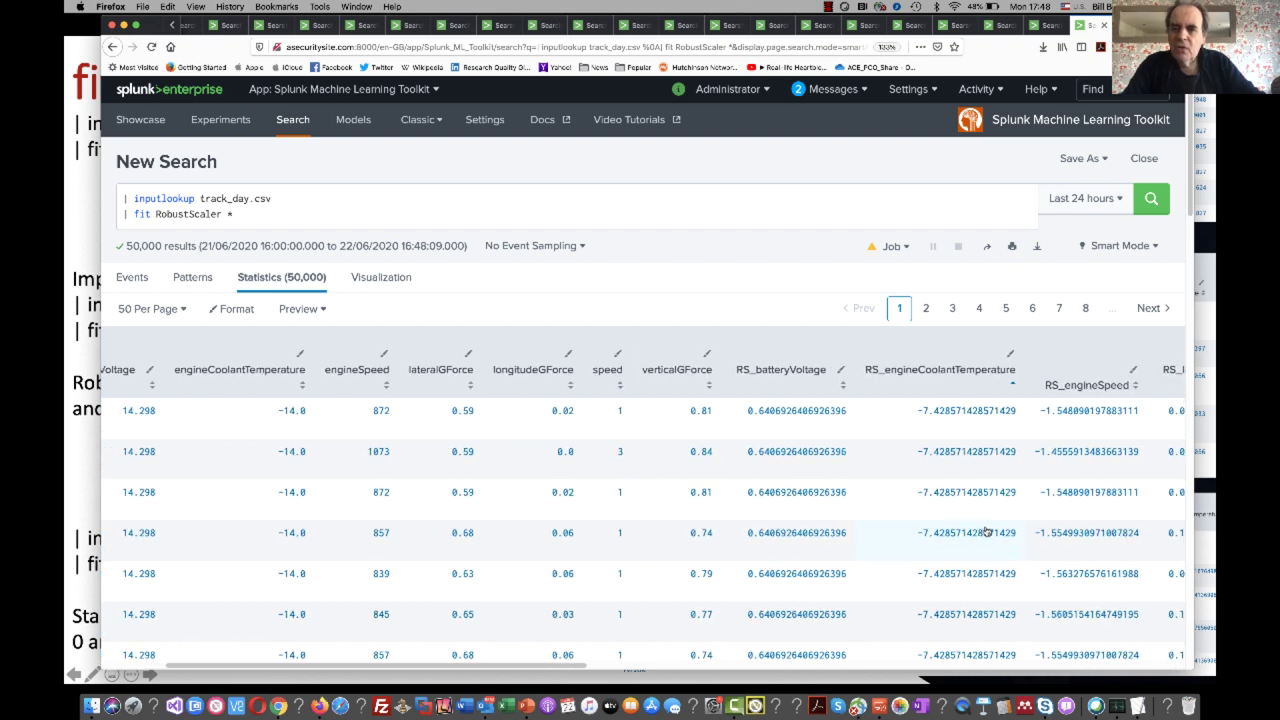
pyautogui.click(1058, 388)
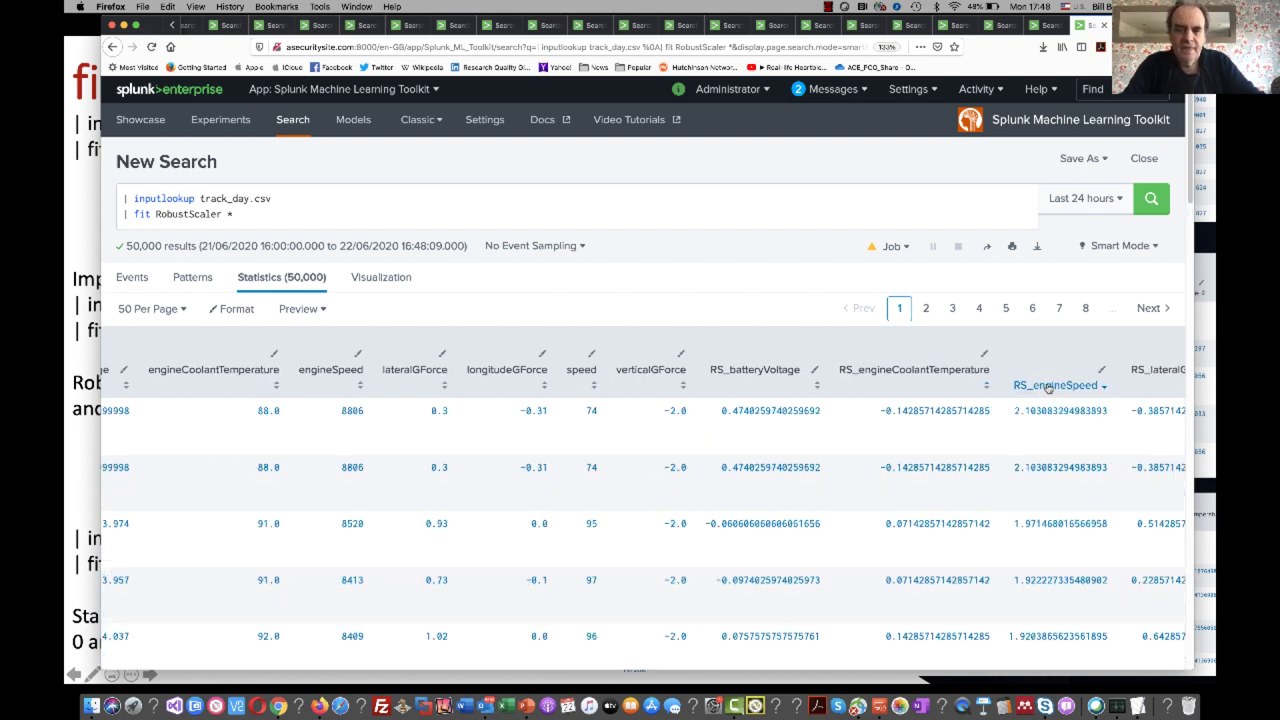
pyautogui.click(1055, 386)
# Step: Run RobustScaler on the speed field only, and sort the results by RS_speed ascending and by speed descending
pyautogui.click(246, 212)
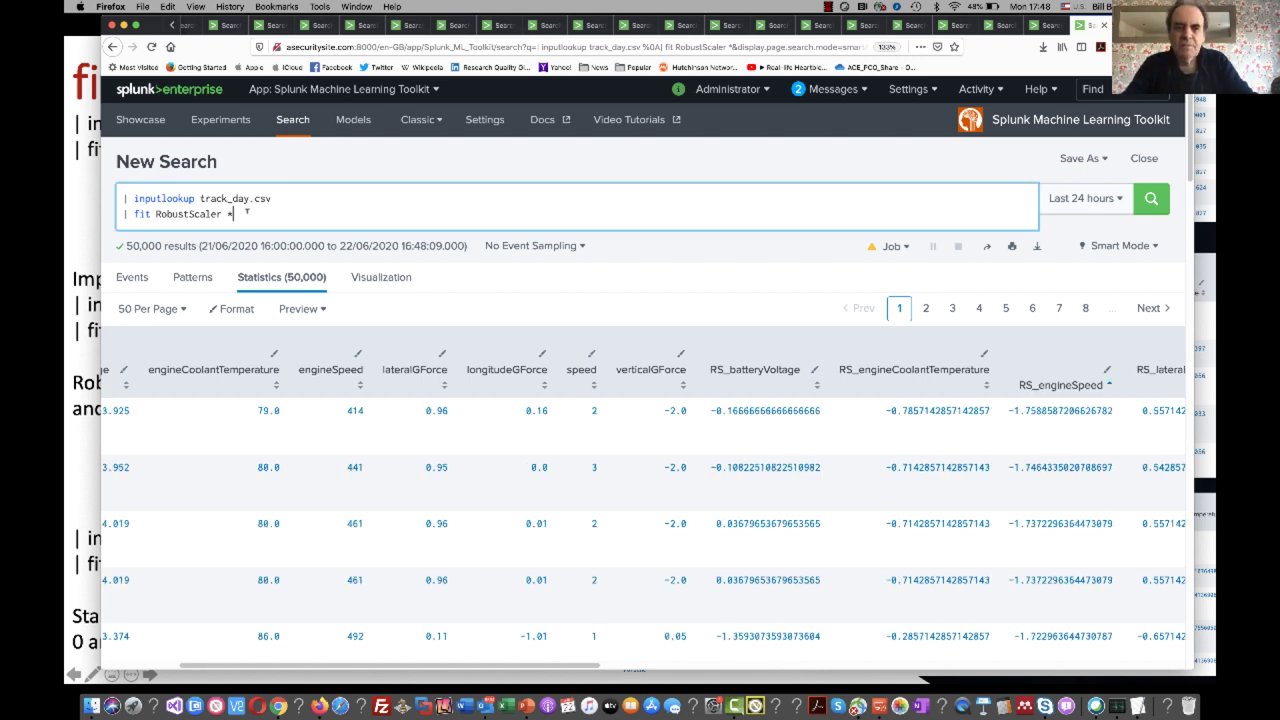
pyautogui.write('sp')
pyautogui.write('ped')
pyautogui.press('BackSpace')
pyautogui.press('BackSpace')
pyautogui.press('BackSpace')
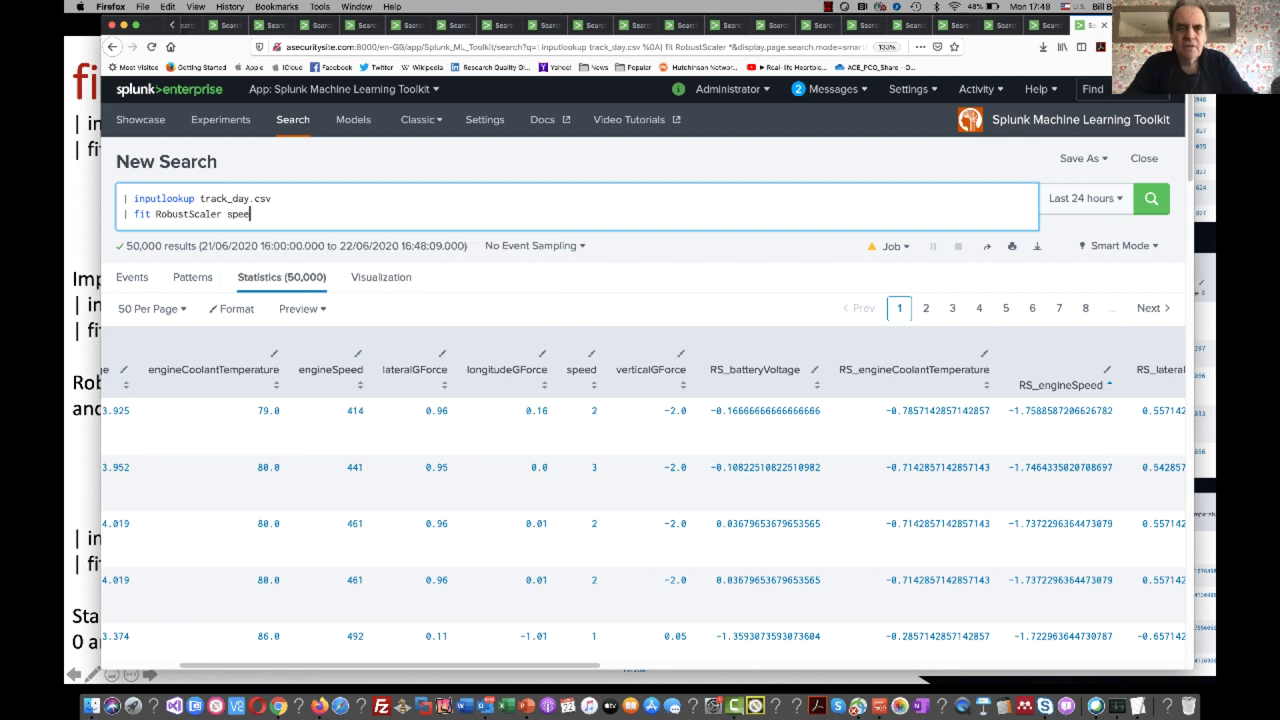
pyautogui.press('Return')
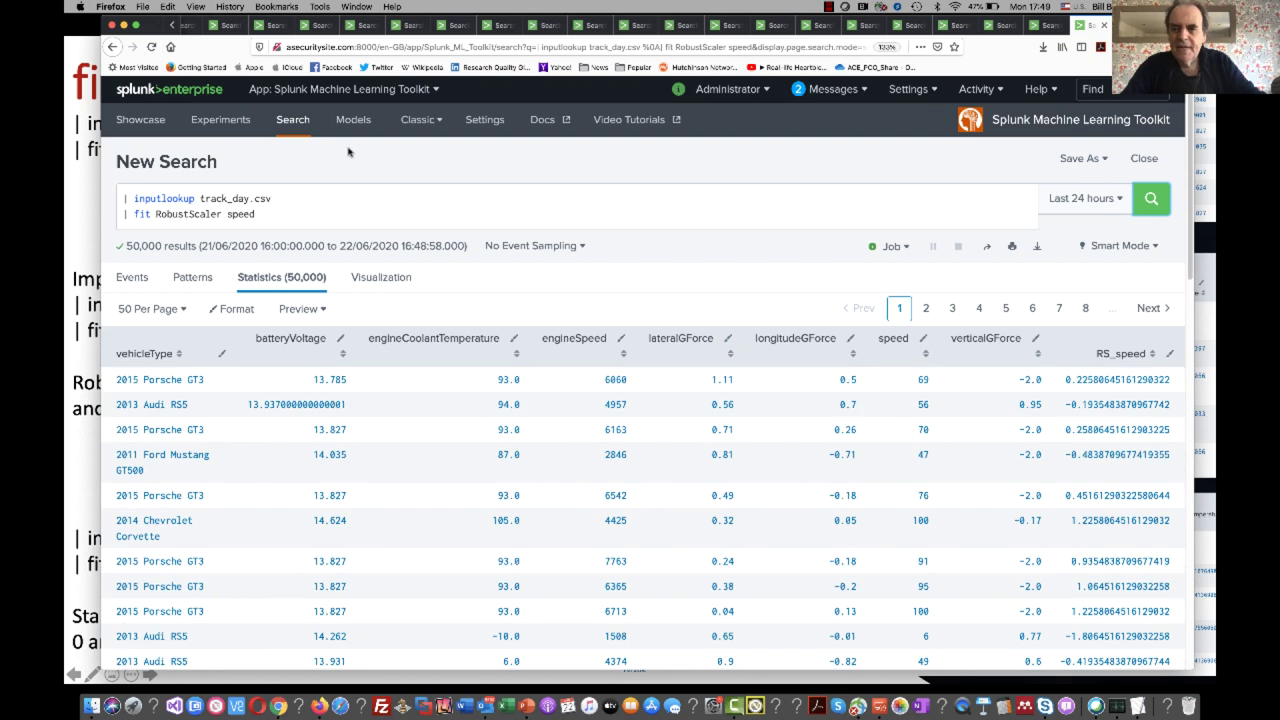
pyautogui.click(1120, 355)
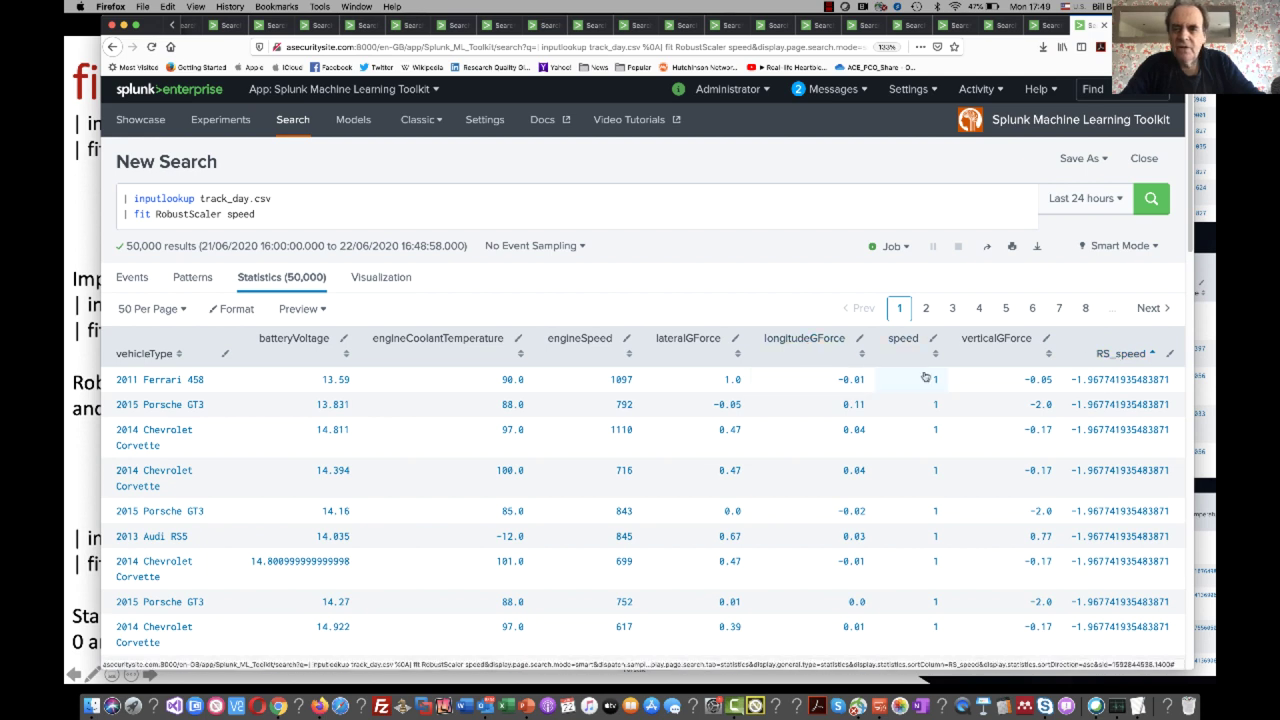
pyautogui.click(903, 339)
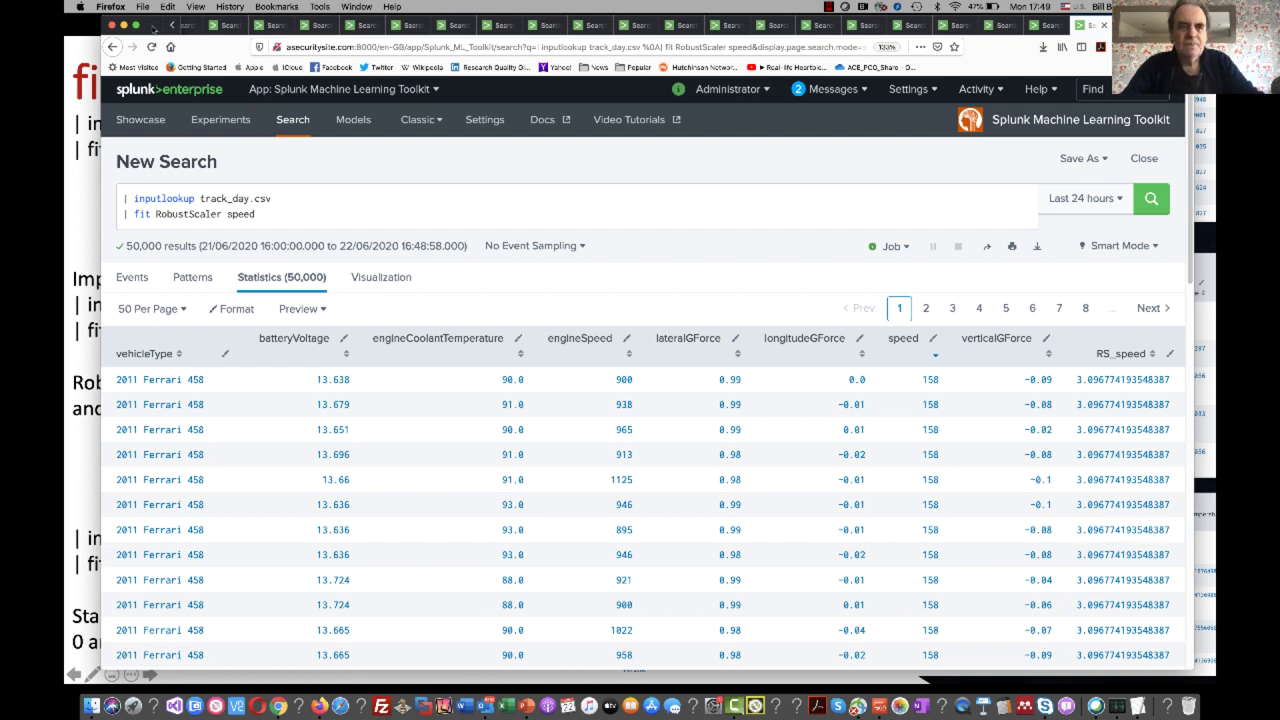
# Step: Switch to the PowerPoint slides, open the StandardScaler link, allow its fit command, and return to the earlier RobustScaler search in the browser
pyautogui.moveTo(153, 28); pyautogui.dragTo(311, 35)
pyautogui.click(160, 410)
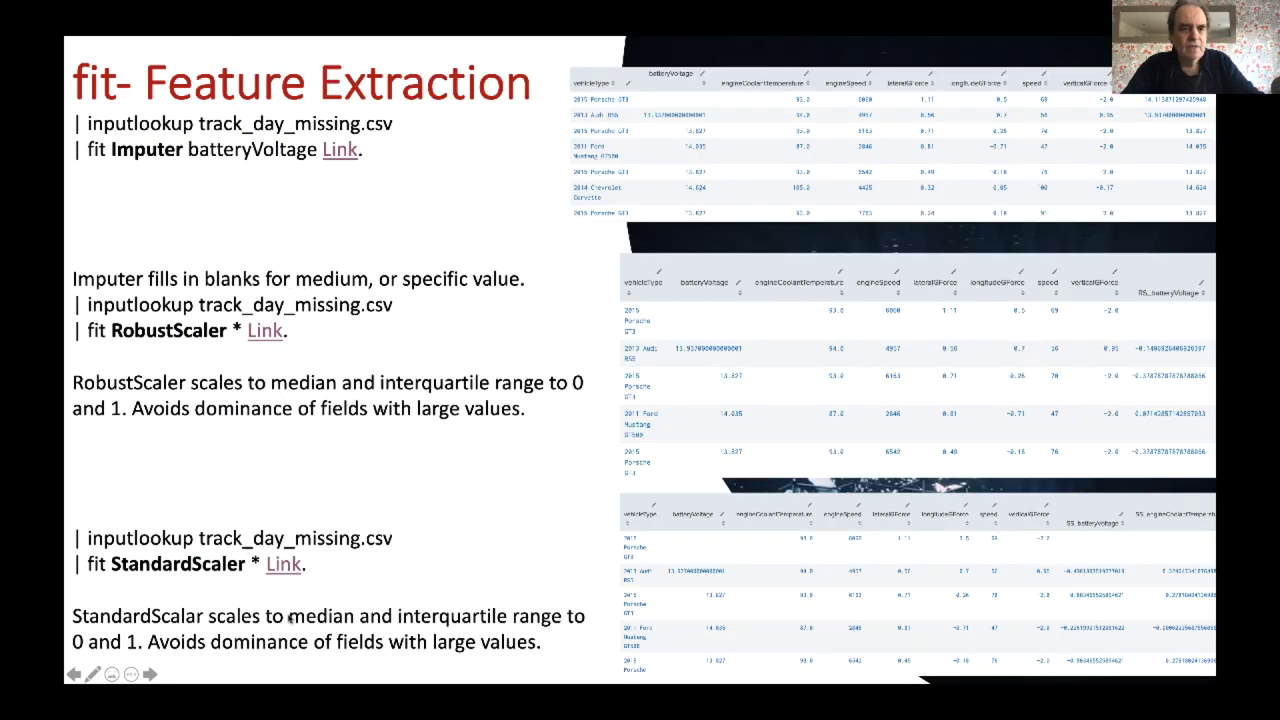
pyautogui.click(284, 565)
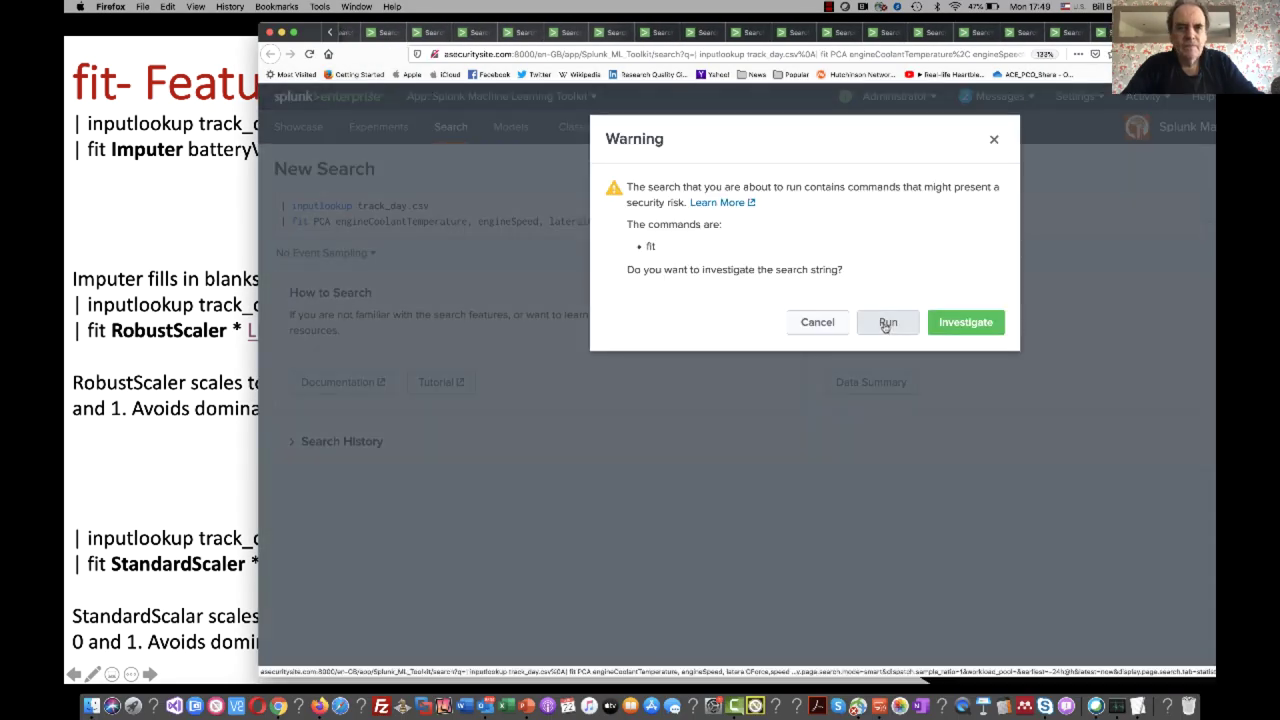
pyautogui.click(886, 324)
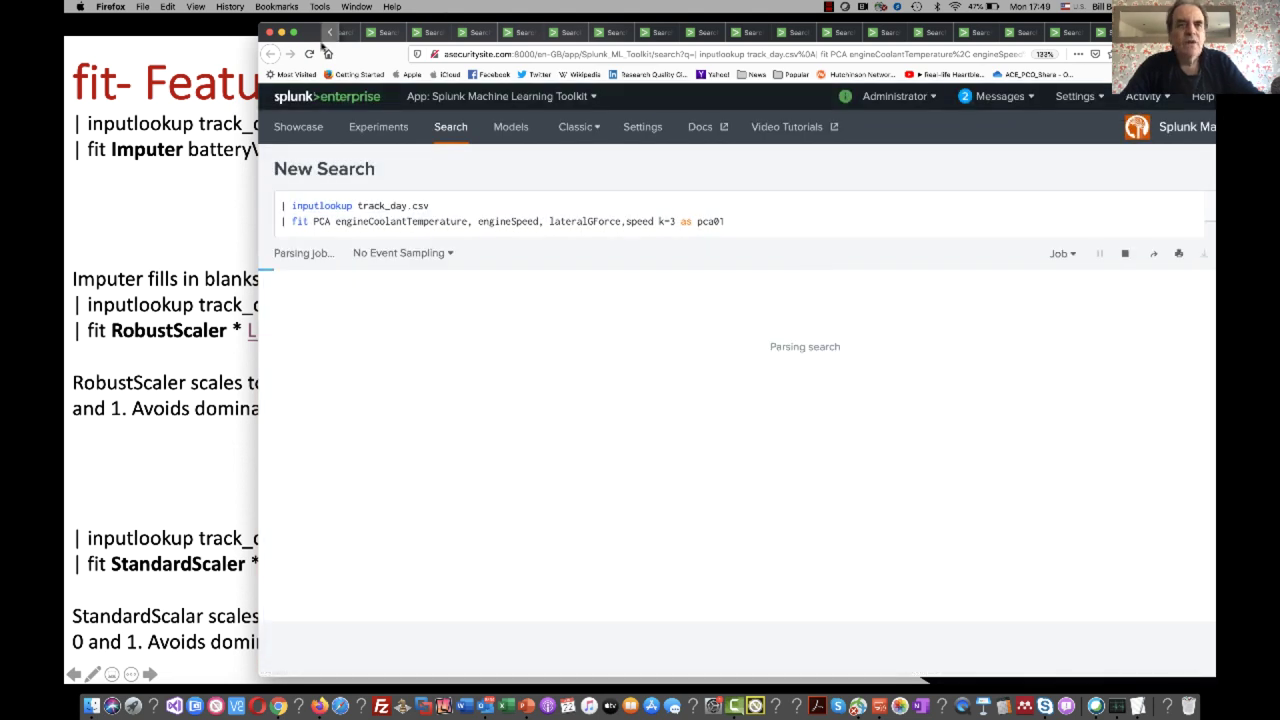
pyautogui.moveTo(311, 32); pyautogui.dragTo(198, 60)
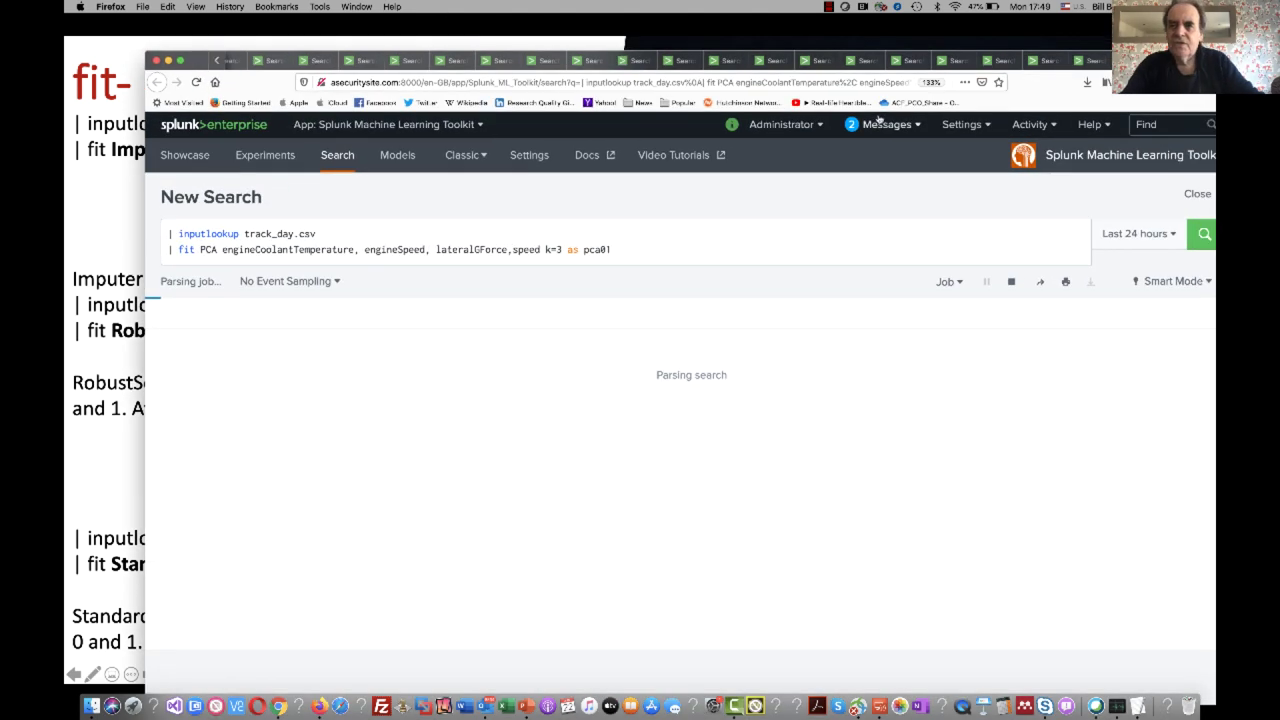
pyautogui.click(1093, 61)
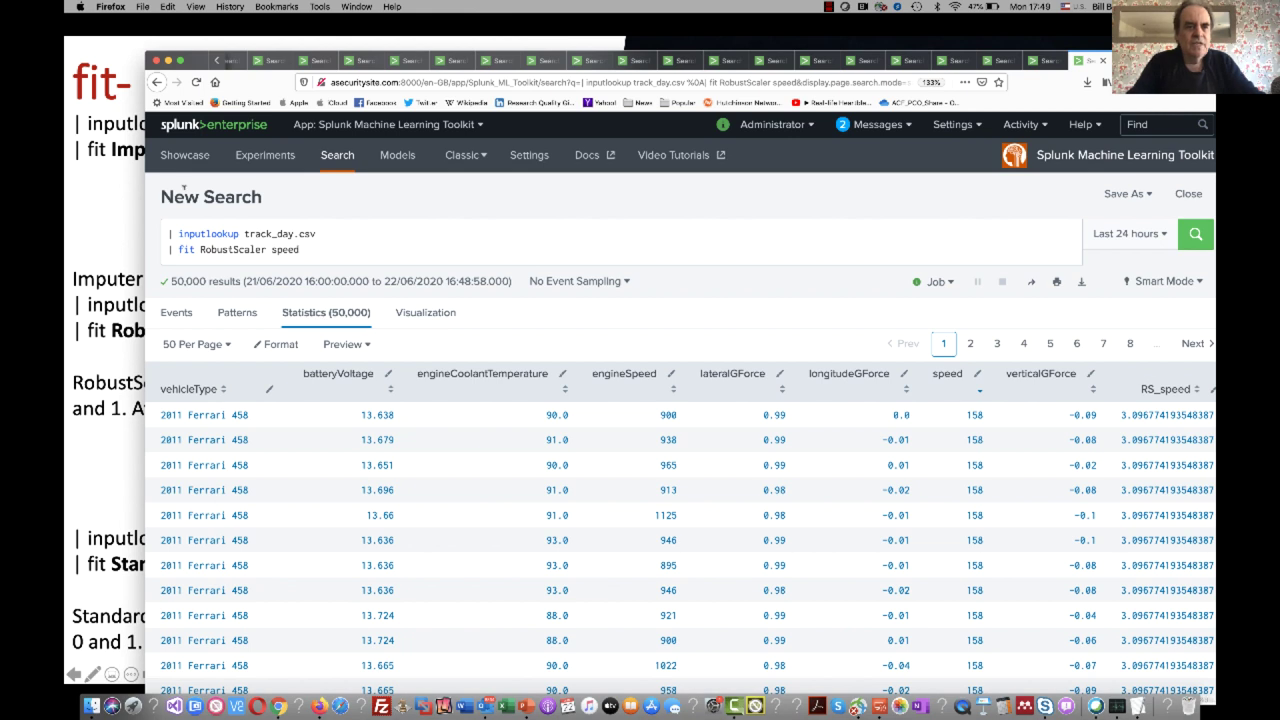
# Step: Change the query's fit command to StandardScaler * on track_day.csv, run it and reposition the browser window to show the results
pyautogui.doubleClick(232, 249)
pyautogui.write('Sca')
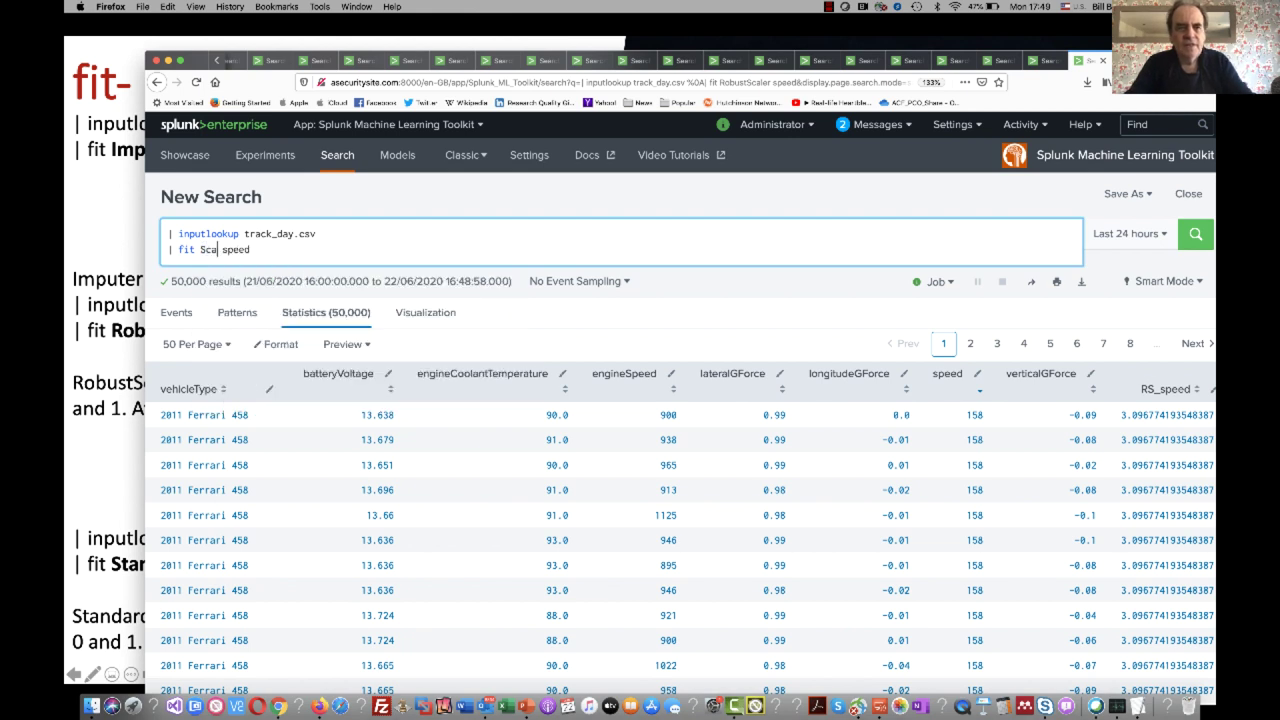
pyautogui.press('BackSpace')
pyautogui.press('BackSpace')
pyautogui.write('tan')
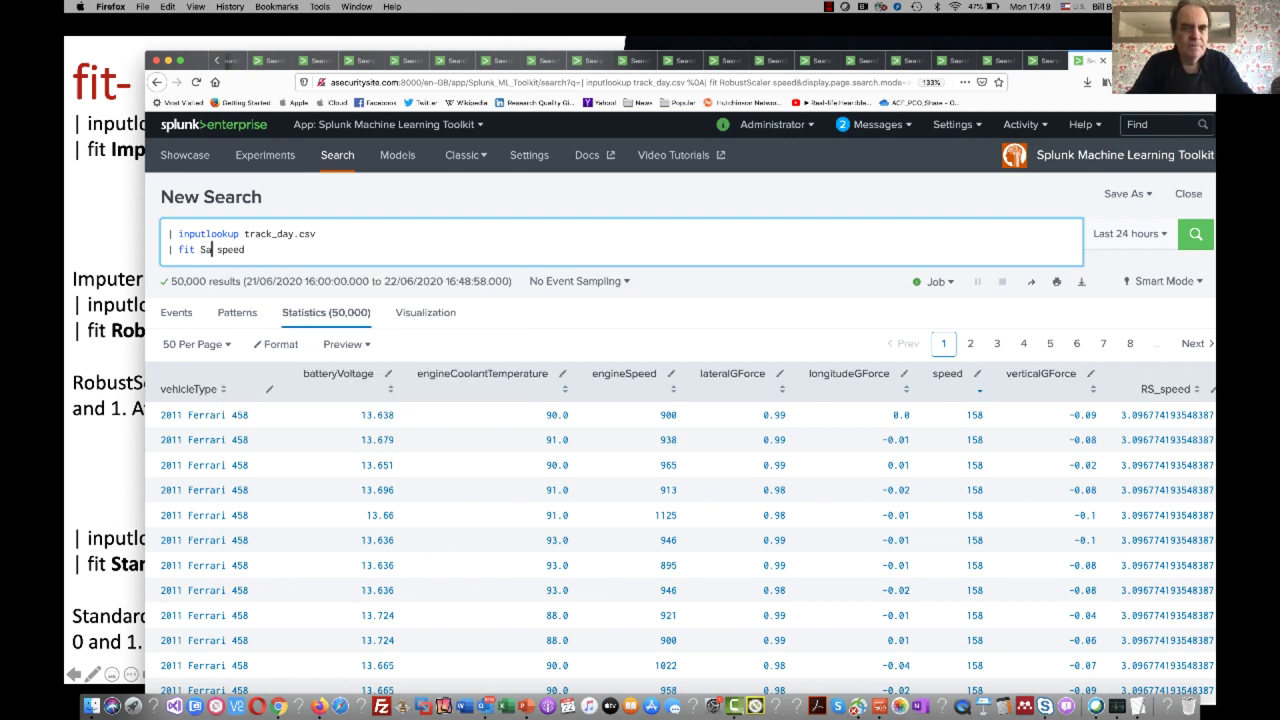
pyautogui.write('d')
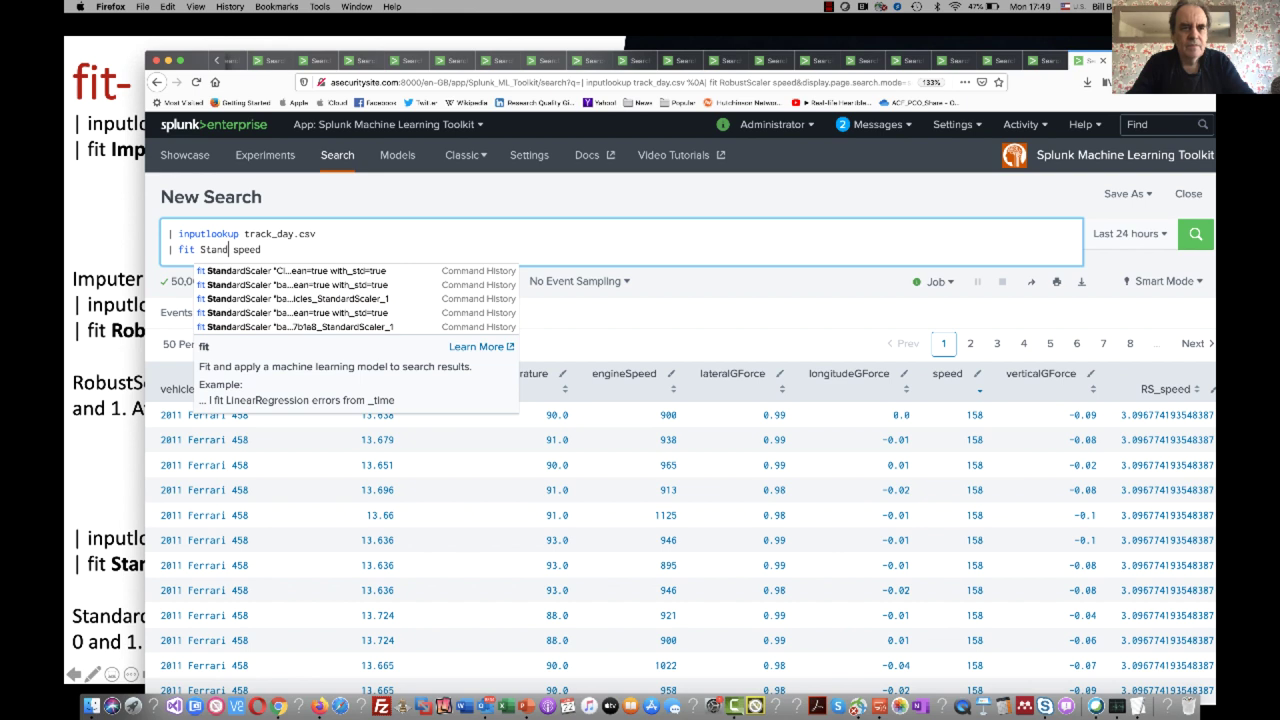
pyautogui.click(243, 272)
pyautogui.moveTo(283, 248); pyautogui.dragTo(742, 252)
pyautogui.press('BackSpace')
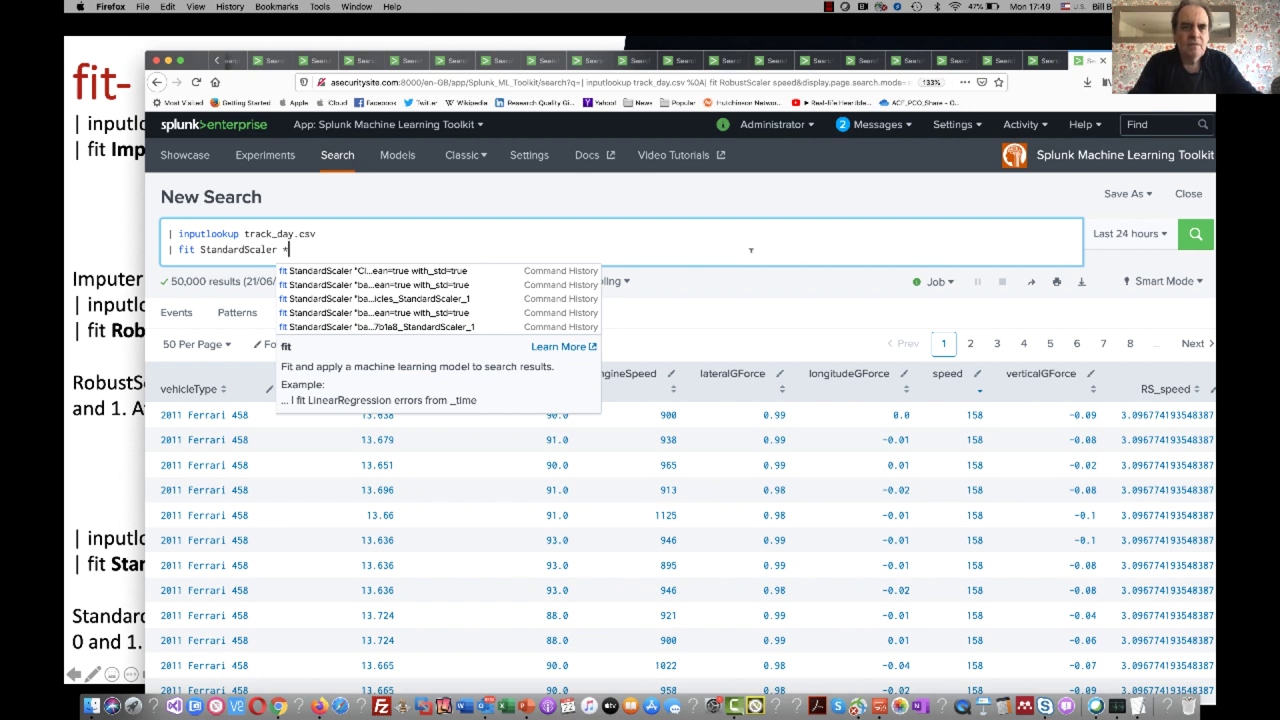
pyautogui.click(1195, 234)
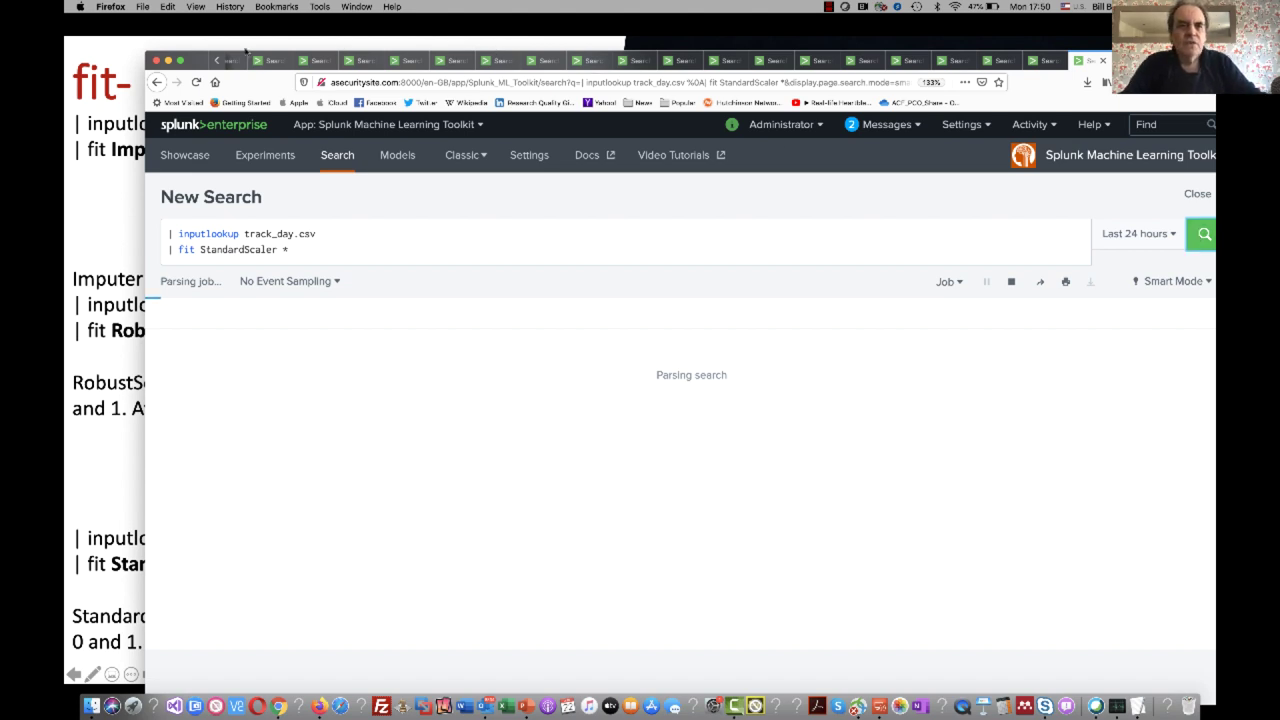
pyautogui.moveTo(197, 64); pyautogui.dragTo(175, 38)
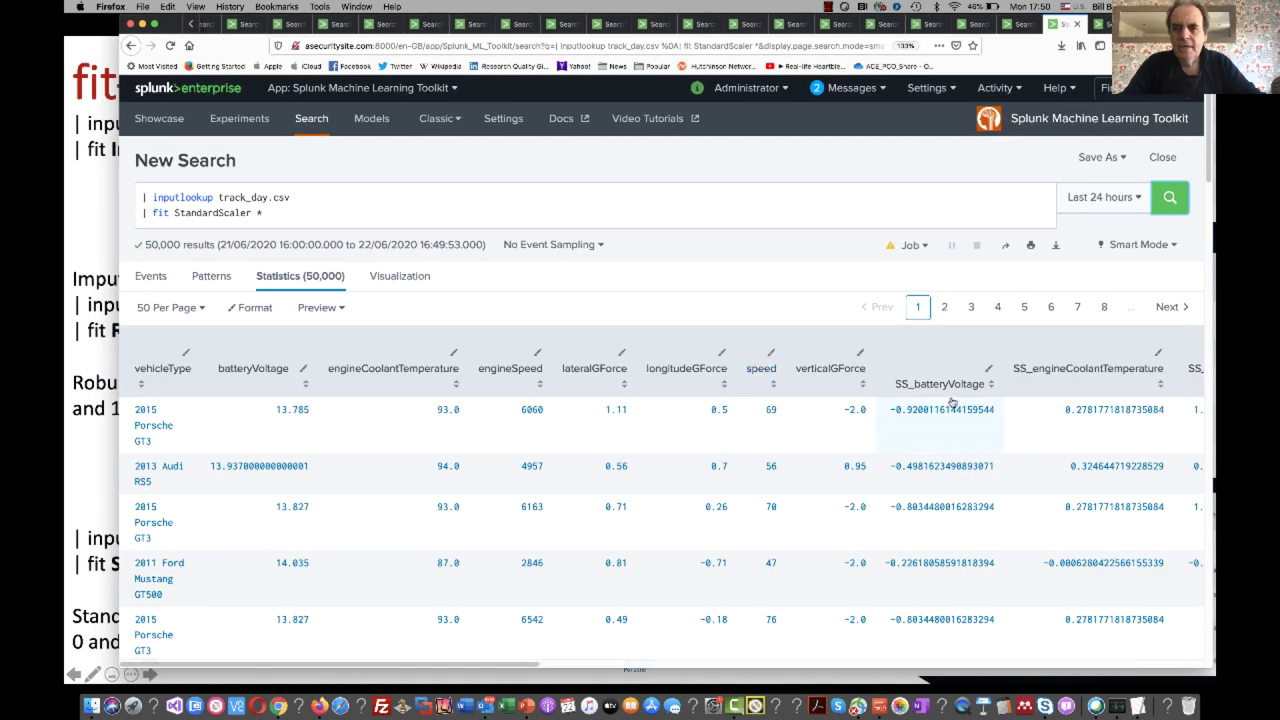
# Step: Sort the StandardScaler results by SS_batteryVoltage descending, and by SS_engineCoolantTemperature ascending, to examine the range of the scaled values
pyautogui.click(940, 386)
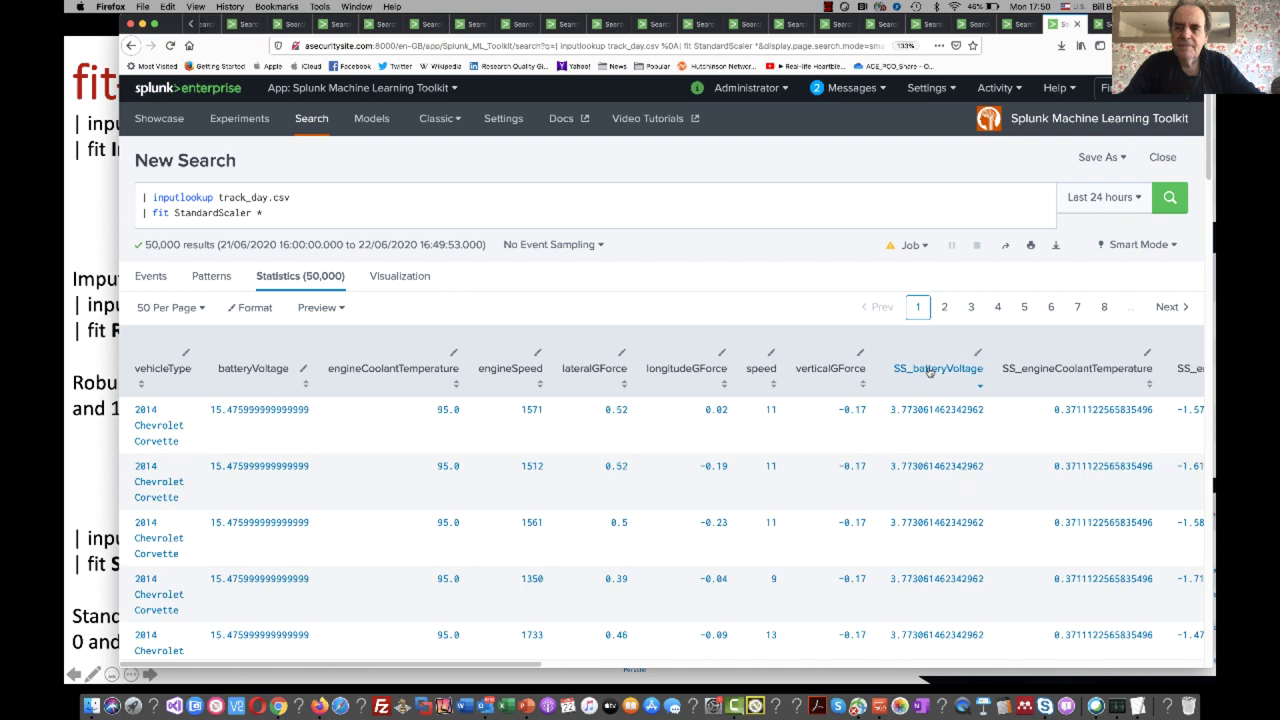
pyautogui.click(1095, 370)
pyautogui.click(1095, 370)
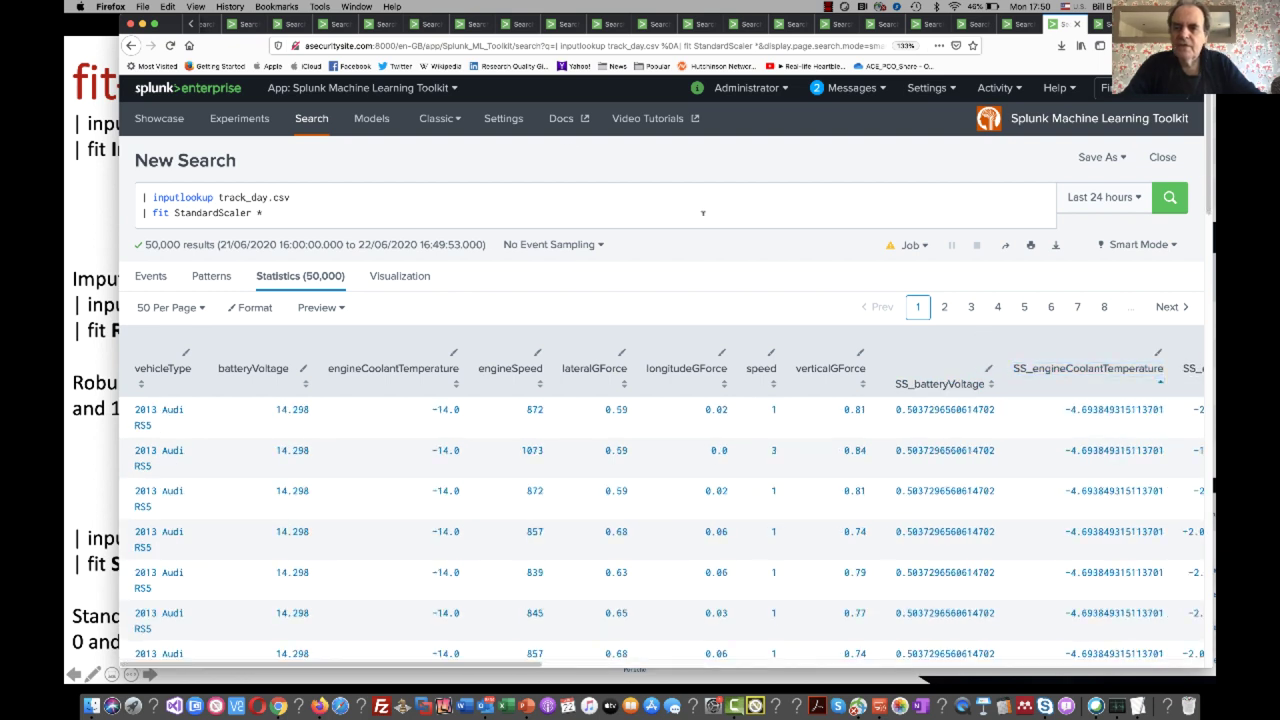
# Step: Return to the PowerPoint slides, go to the Forecasting slide and open its StateSpaceForecast link
pyautogui.moveTo(171, 25); pyautogui.dragTo(509, 25)
pyautogui.click(296, 350)
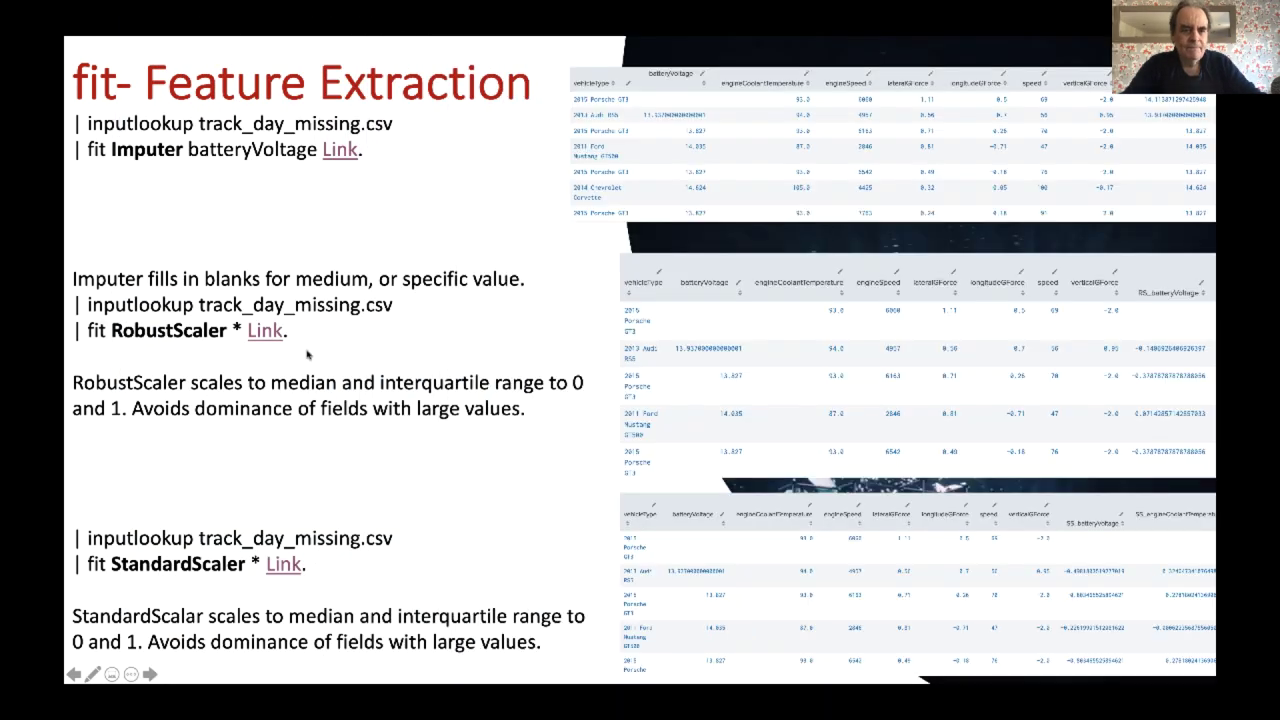
pyautogui.press('Left')
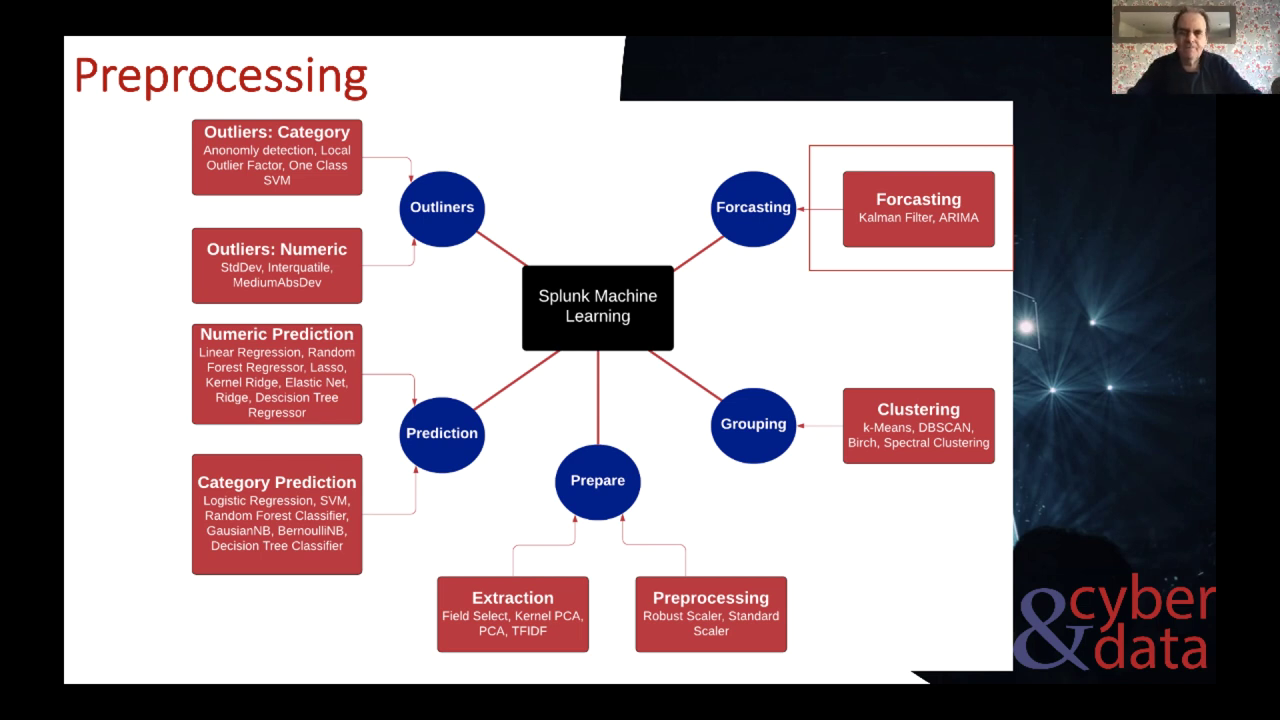
pyautogui.press('Right')
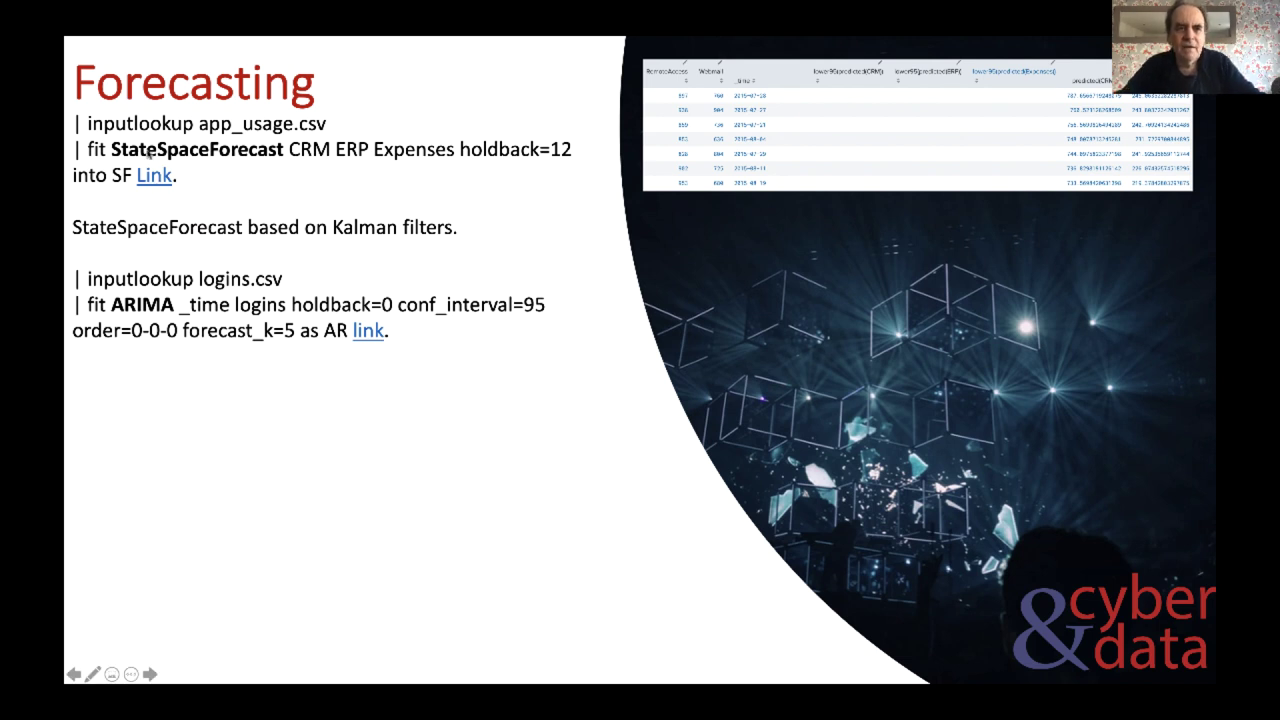
pyautogui.click(153, 176)
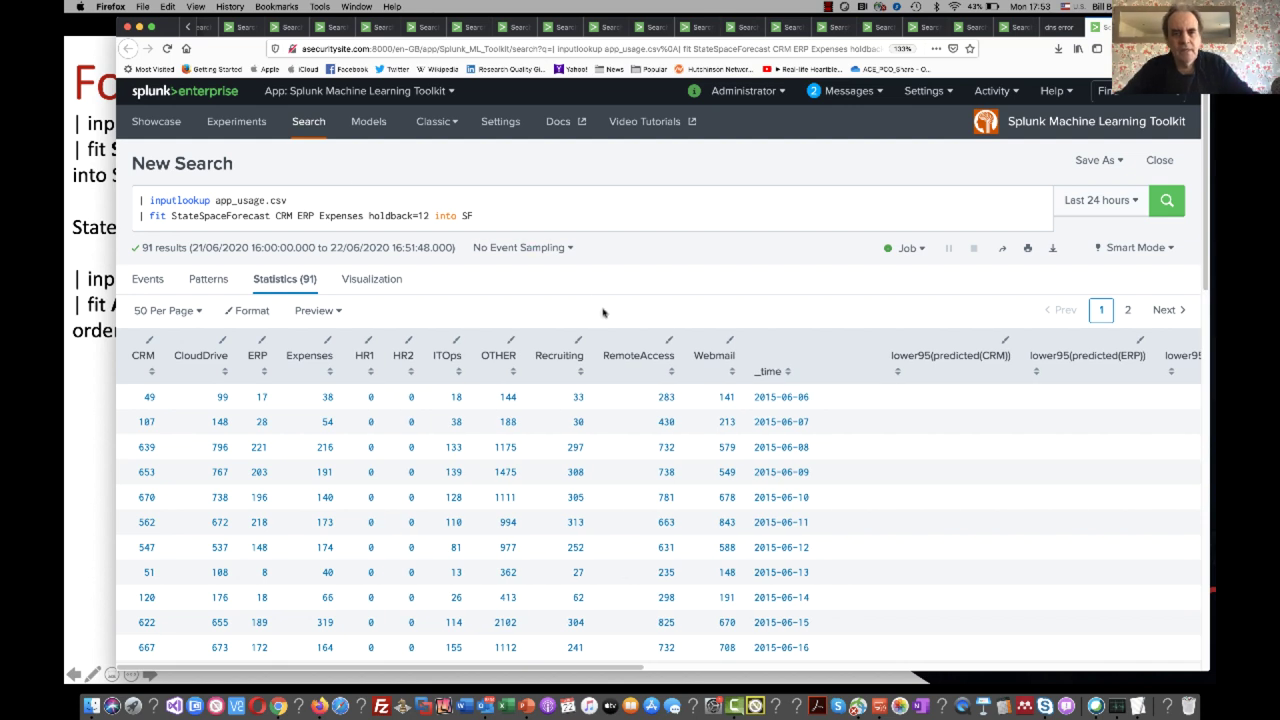
# Step: Examine the StateSpaceForecast results across the lower95, predicted and upper95 columns for CRM, ERP and Expenses, and return to the first columns
pyautogui.click(491, 215)
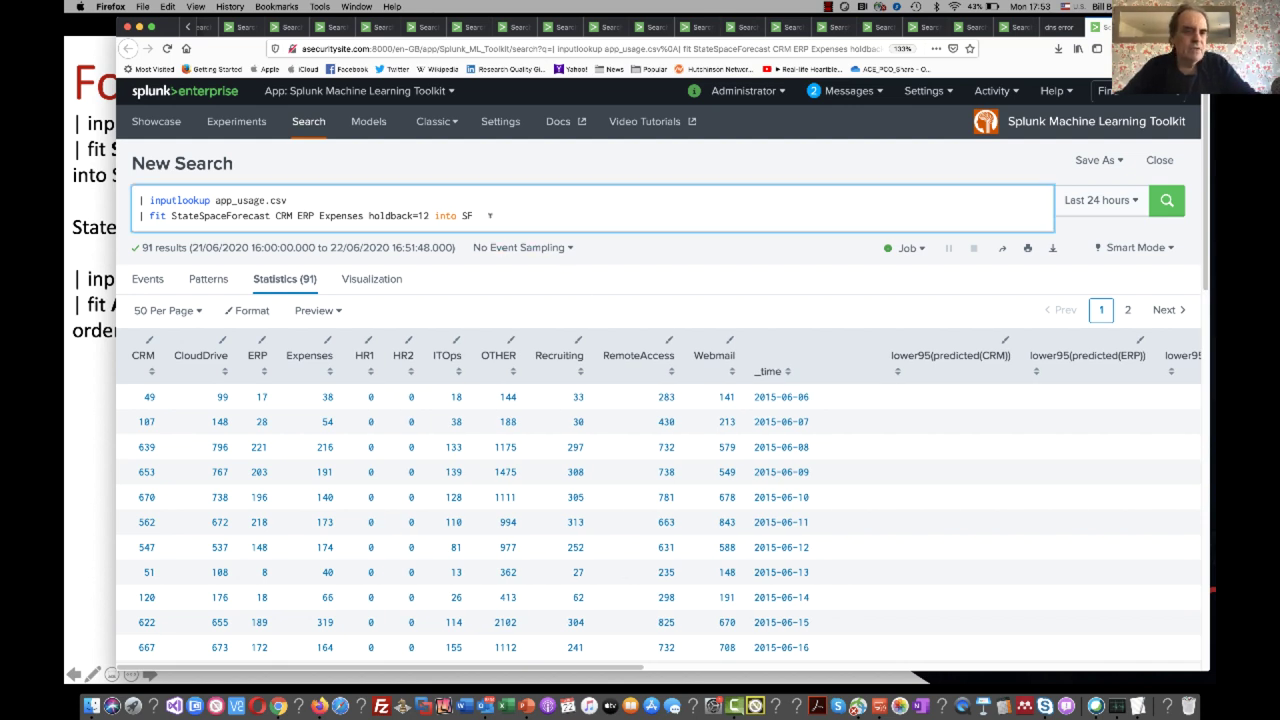
pyautogui.hscroll(2, 996, 454)
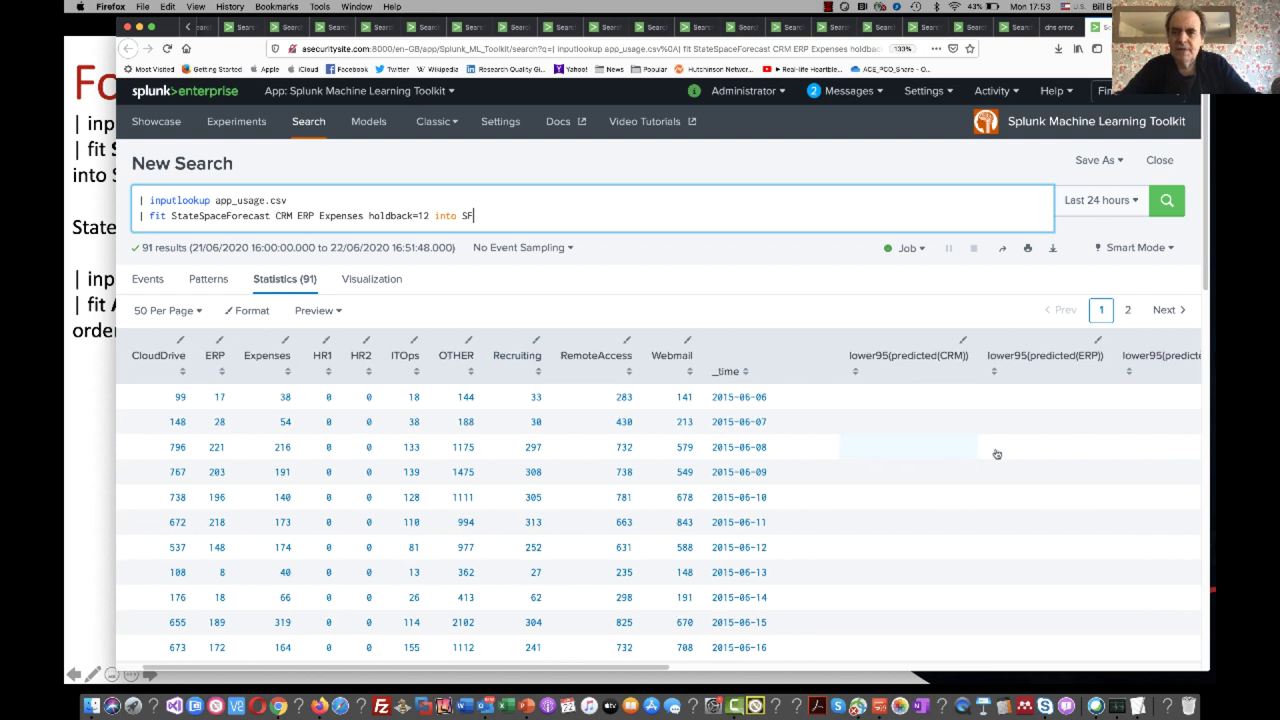
pyautogui.hscroll(5, 1163, 370)
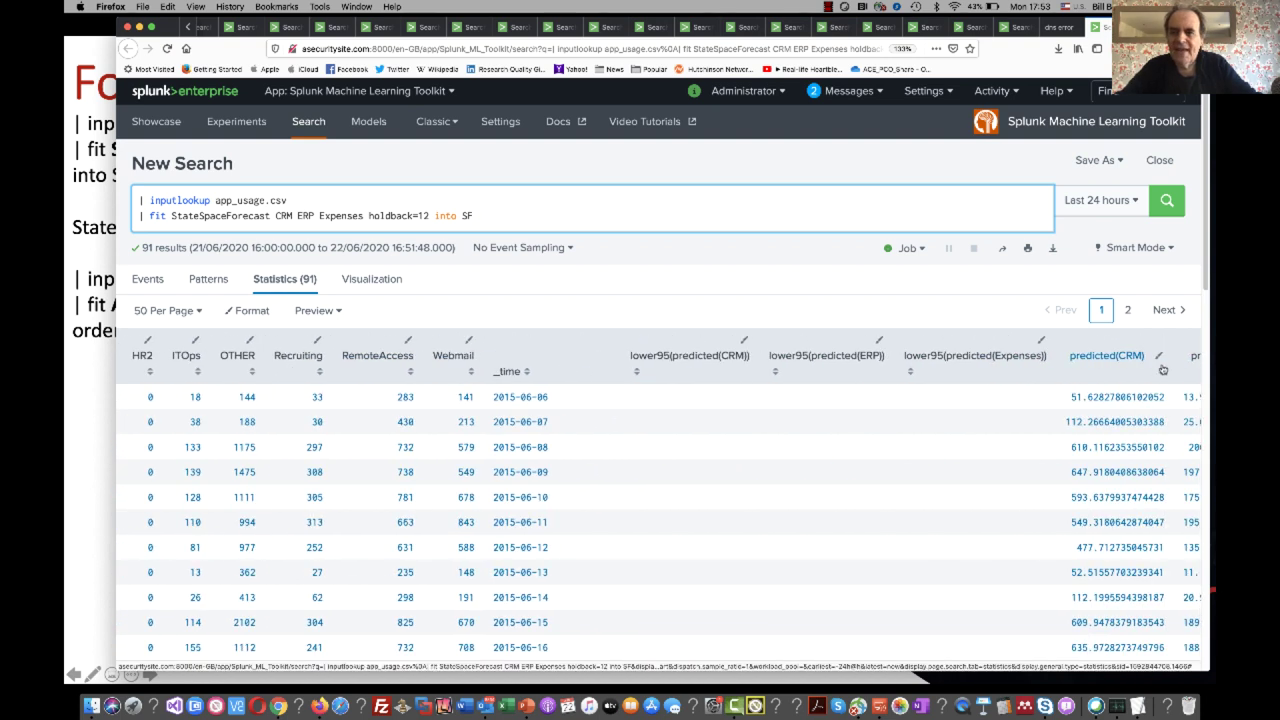
pyautogui.hscroll(1, 1163, 370)
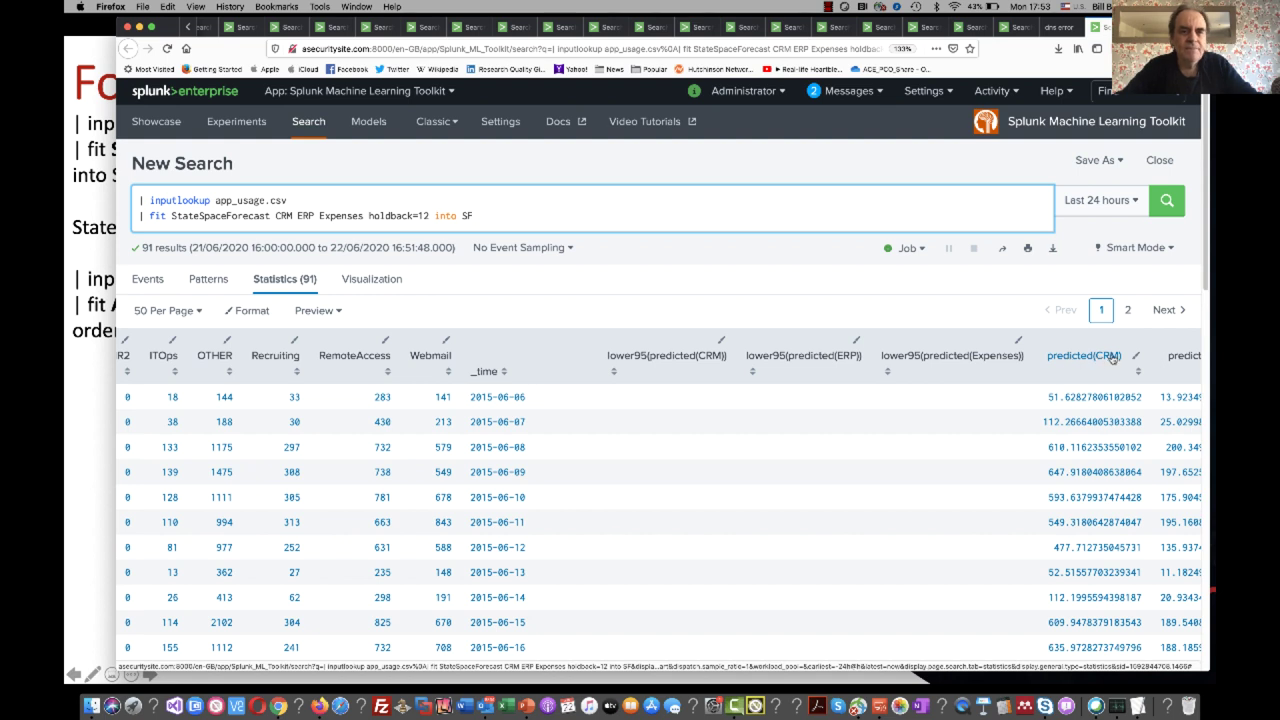
pyautogui.hscroll(6, 1097, 358)
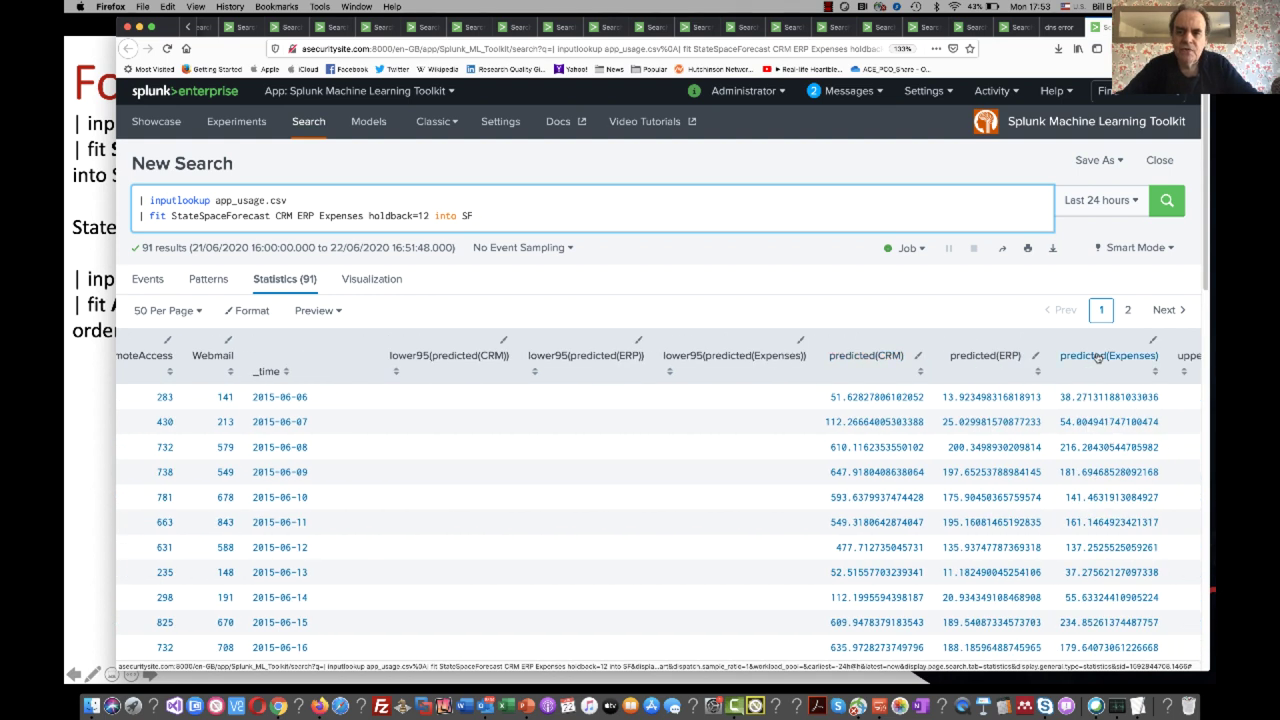
pyautogui.hscroll(2, 1097, 358)
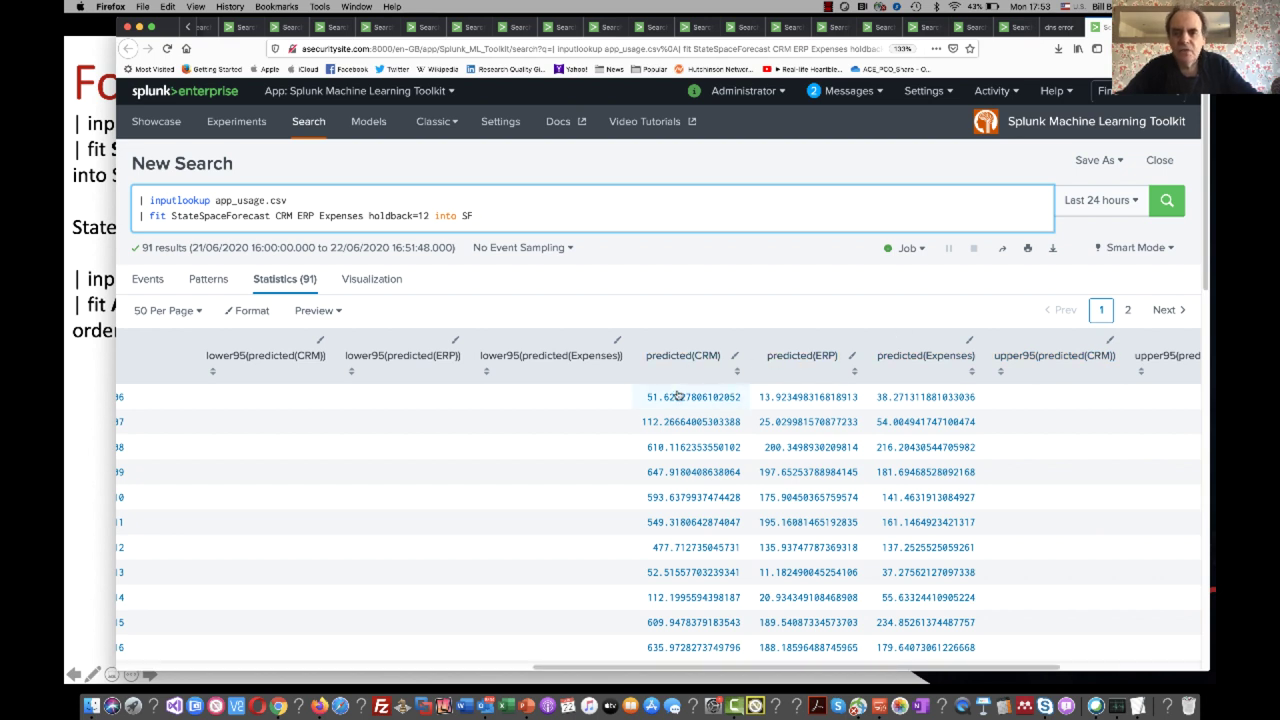
pyautogui.hscroll(-8, 682, 397)
pyautogui.hscroll(-5, 682, 397)
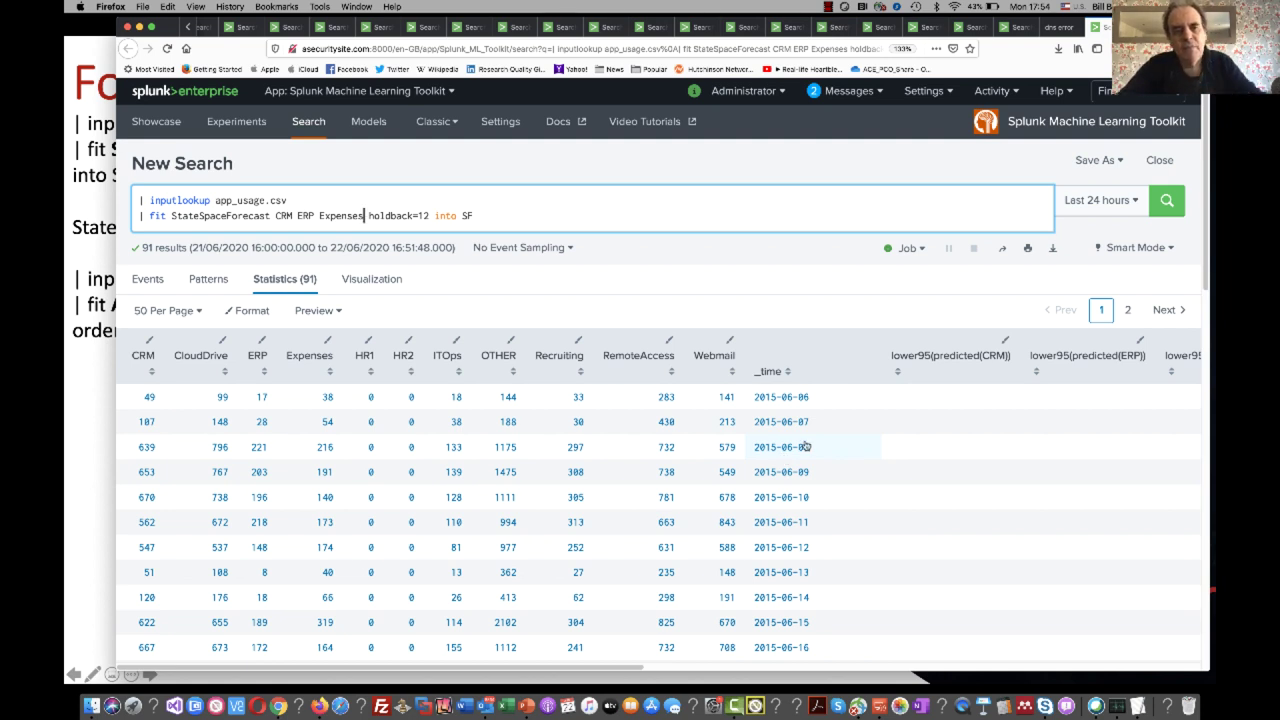
# Step: Highlight holdback=12 and the CRM ERP Expenses fields in the query, and look over the matching result columns
pyautogui.moveTo(429, 215); pyautogui.dragTo(372, 215)
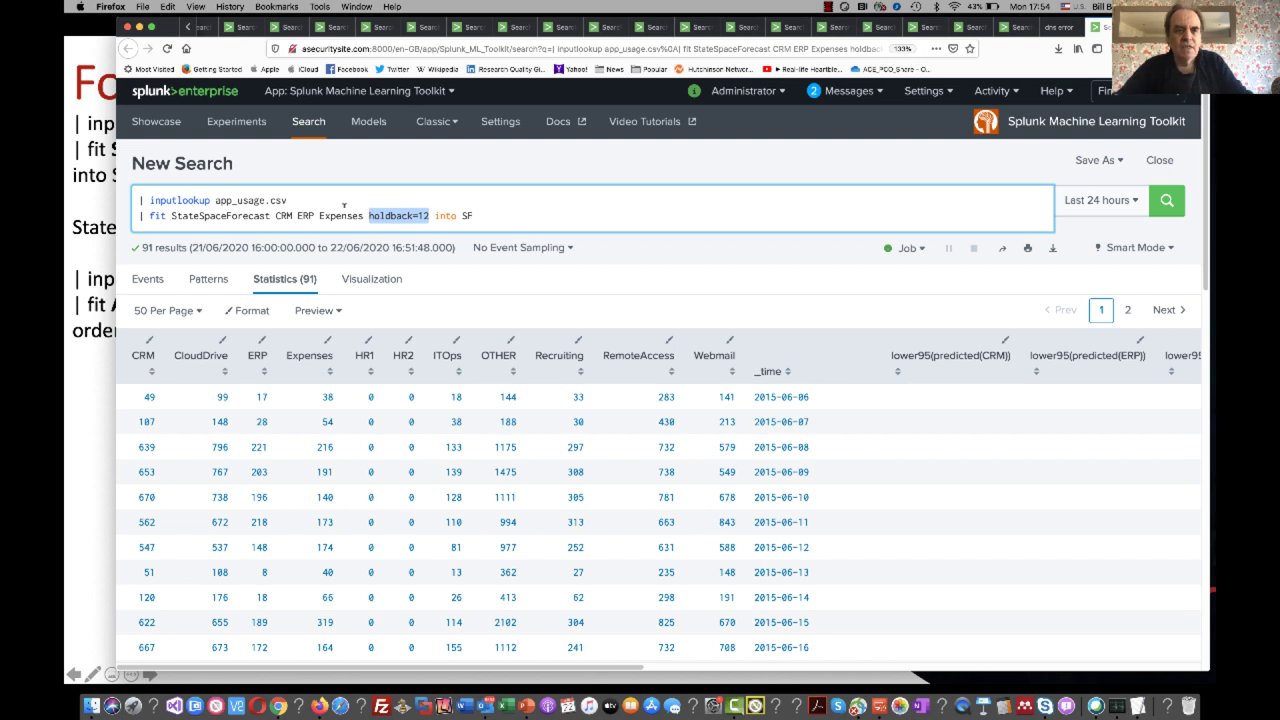
pyautogui.click(343, 215)
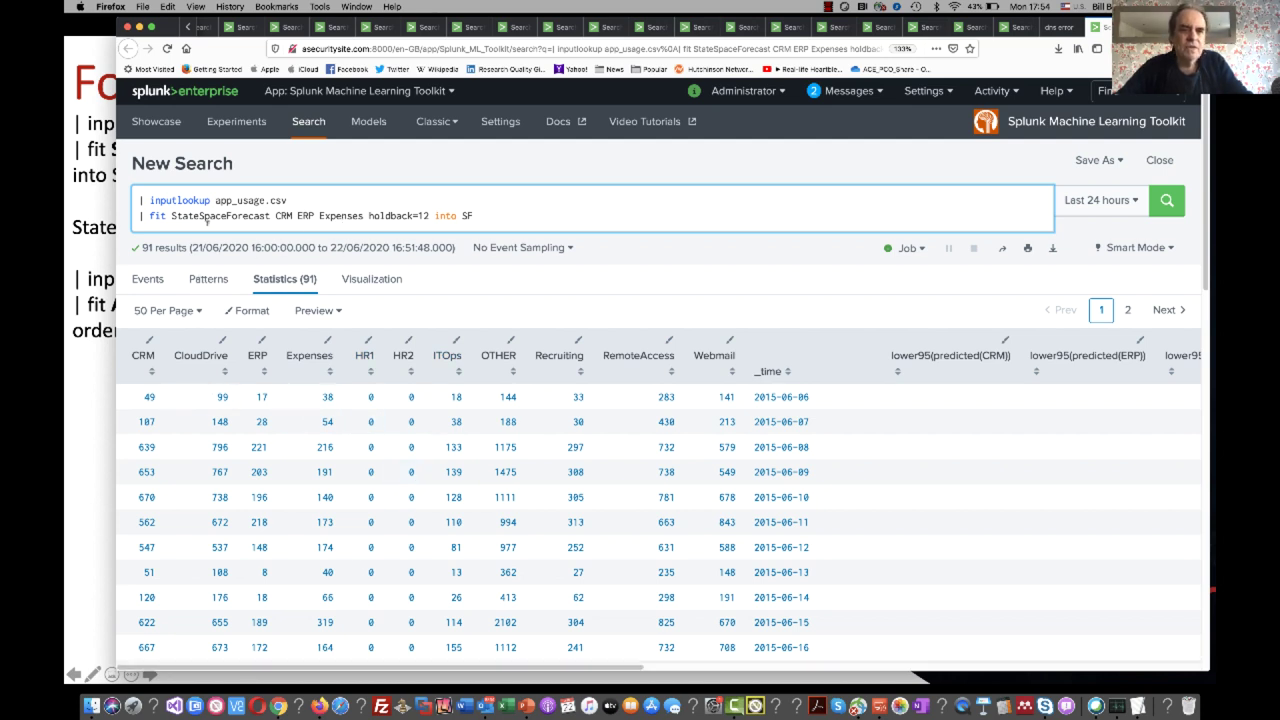
pyautogui.moveTo(314, 215); pyautogui.dragTo(280, 215)
pyautogui.moveTo(367, 215); pyautogui.dragTo(276, 215)
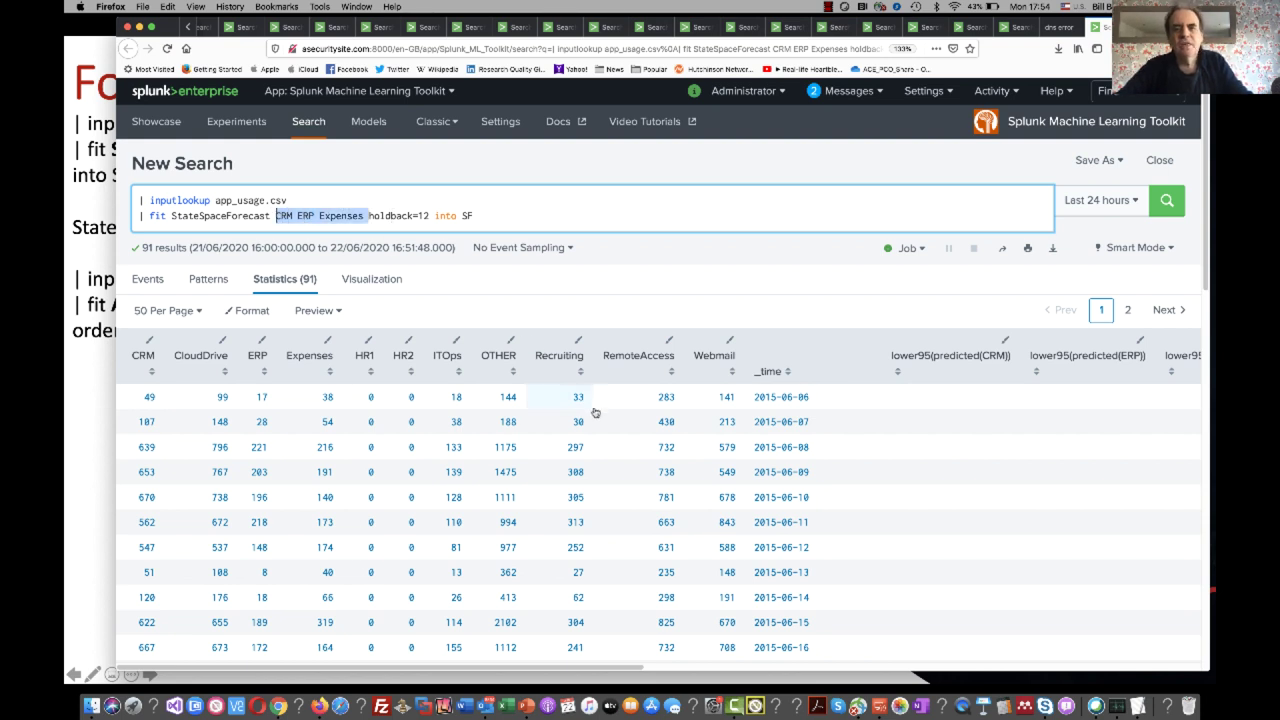
pyautogui.hscroll(3, 620, 459)
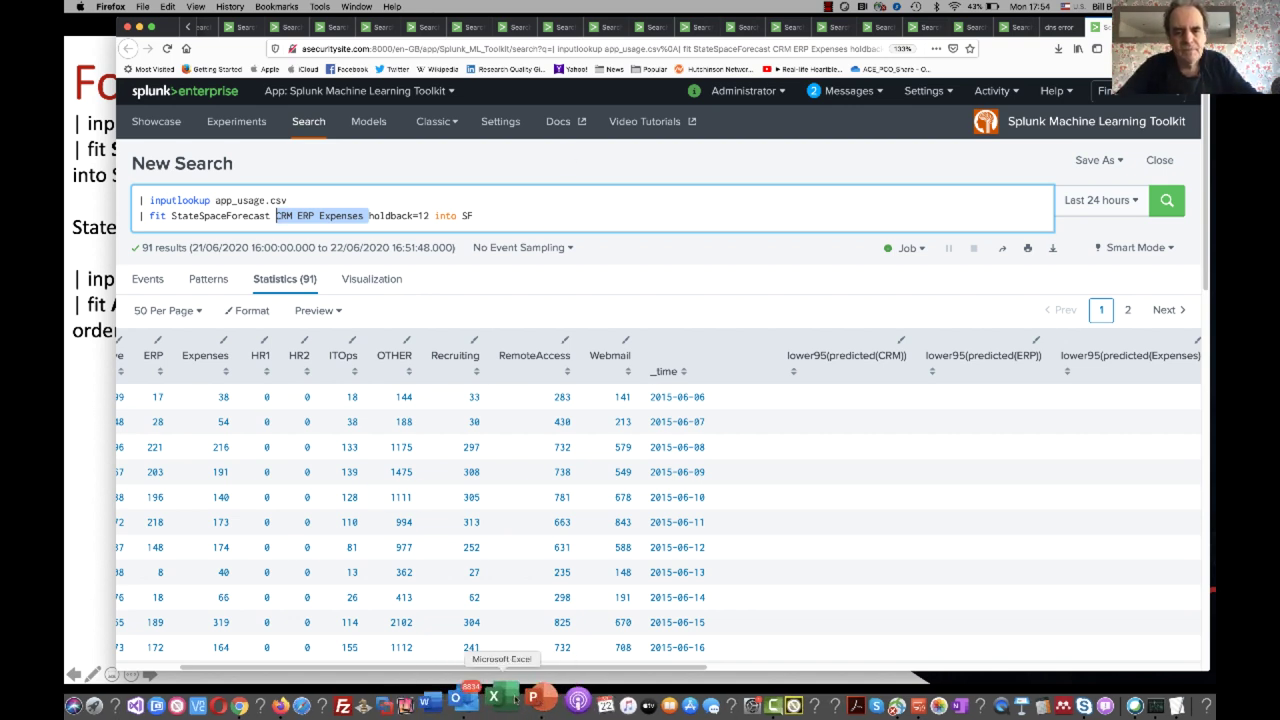
# Step: Open the ARIMA link from the PowerPoint Forecasting slide and highlight the logins field in its query
pyautogui.click(525, 708)
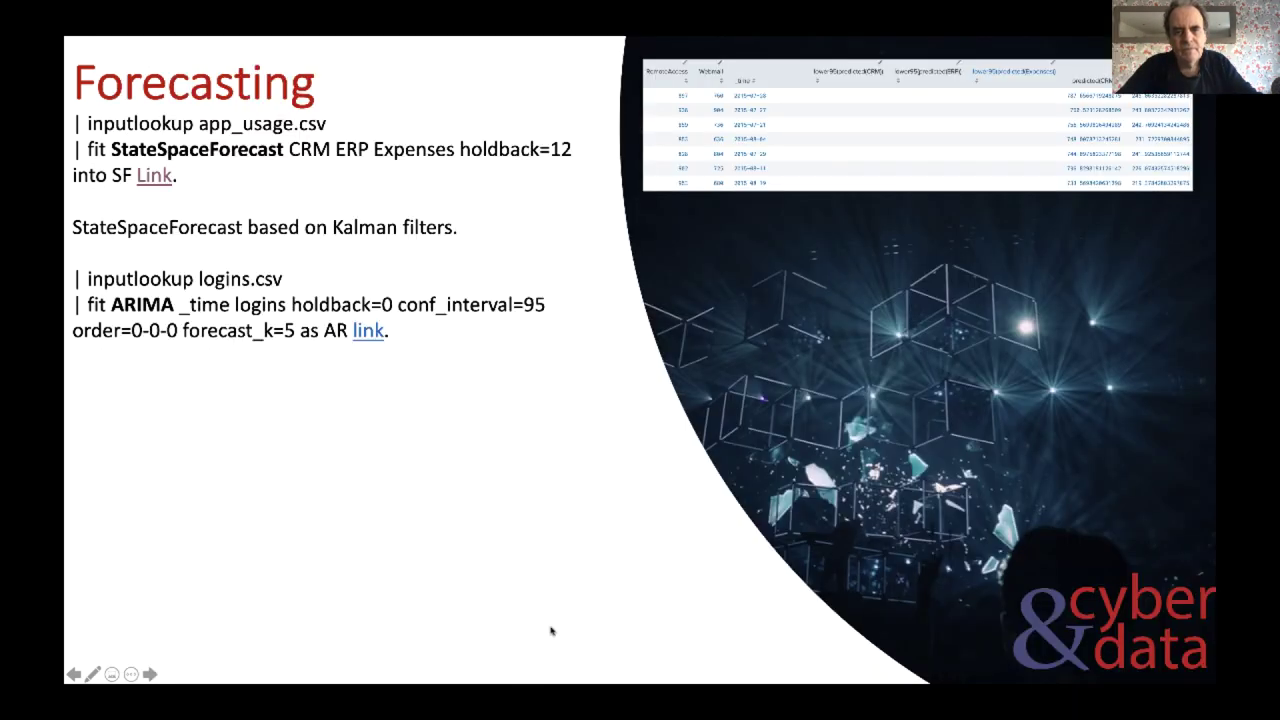
pyautogui.click(368, 337)
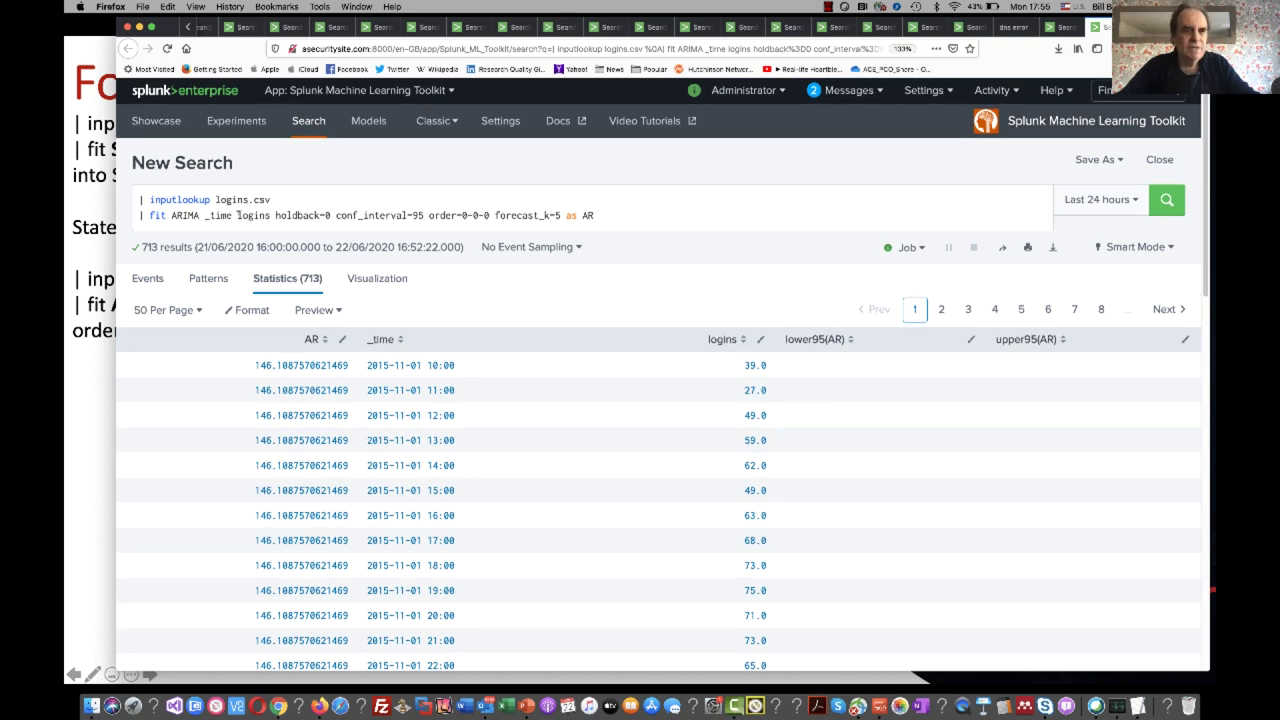
pyautogui.doubleClick(266, 215)
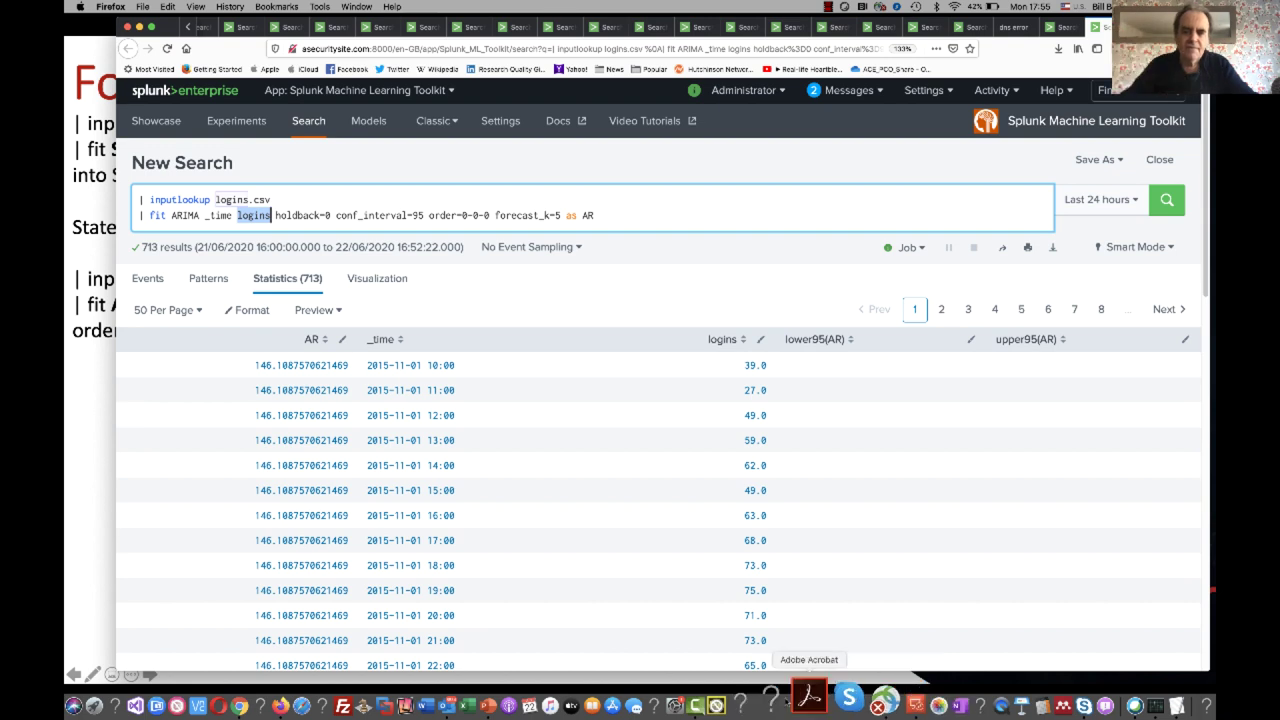
# Step: Switch back to the PowerPoint slides and advance to the Scoring slide
pyautogui.click(512, 697)
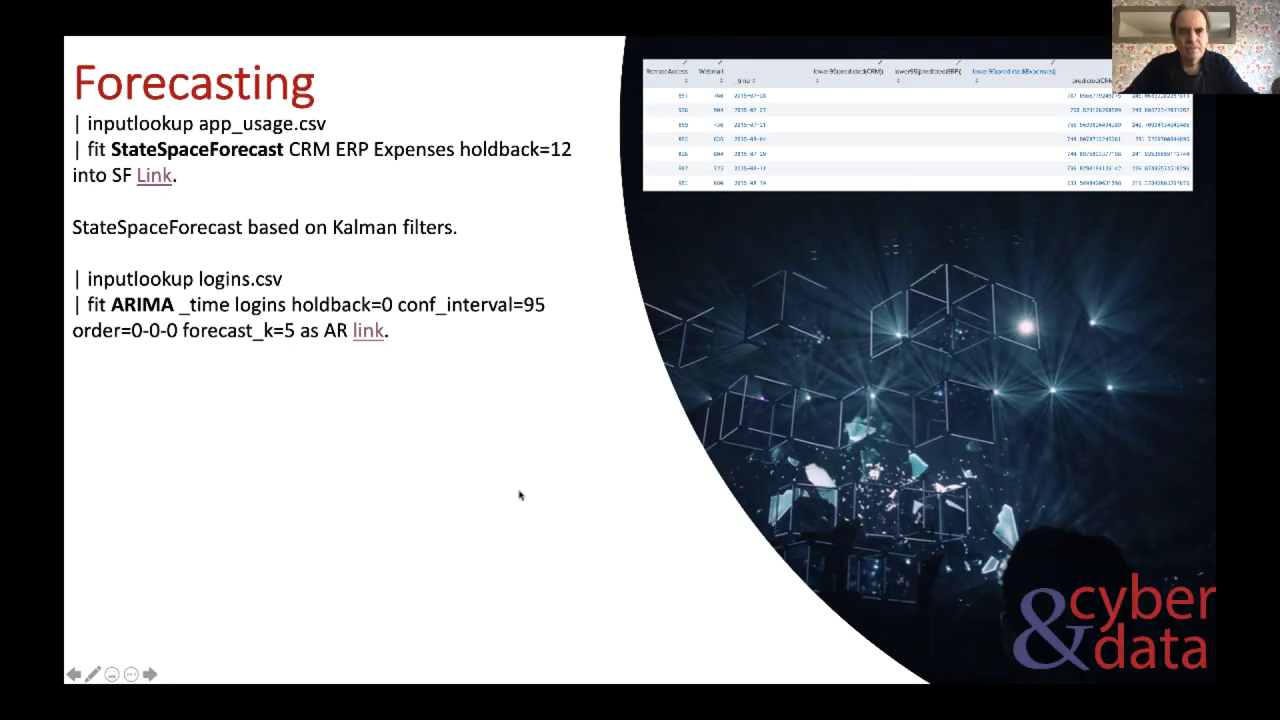
pyautogui.click(485, 431)
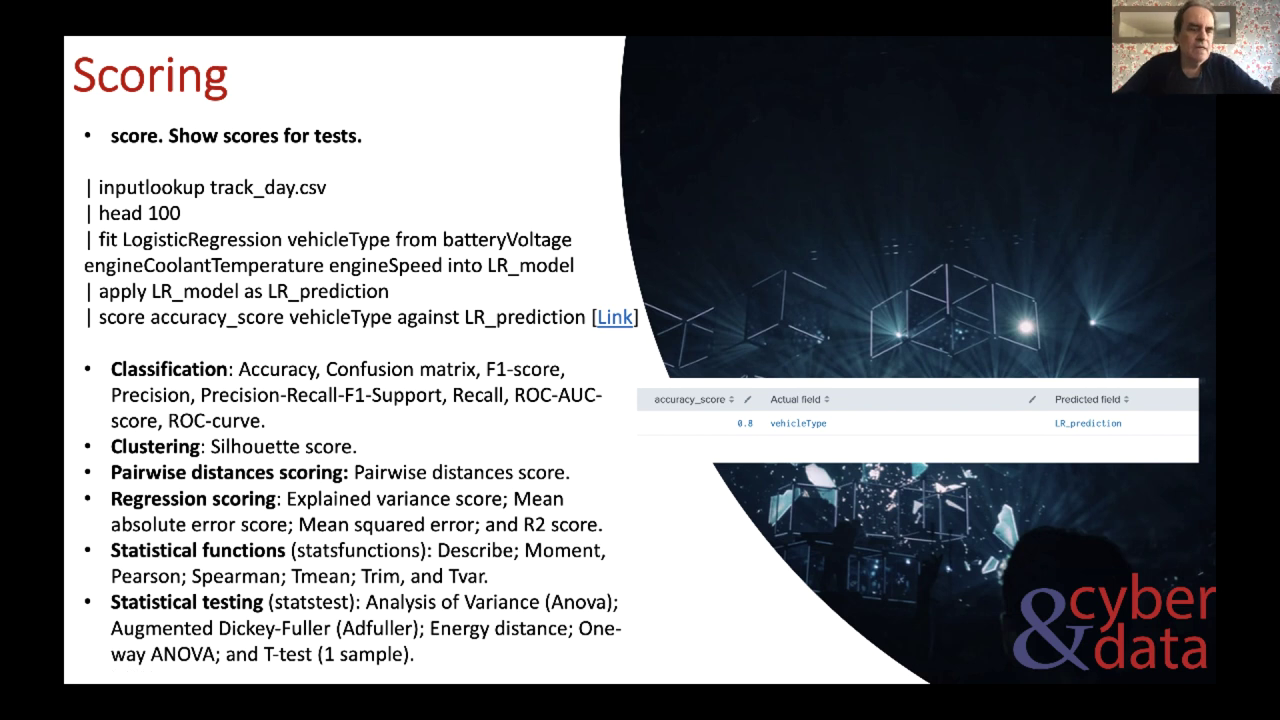